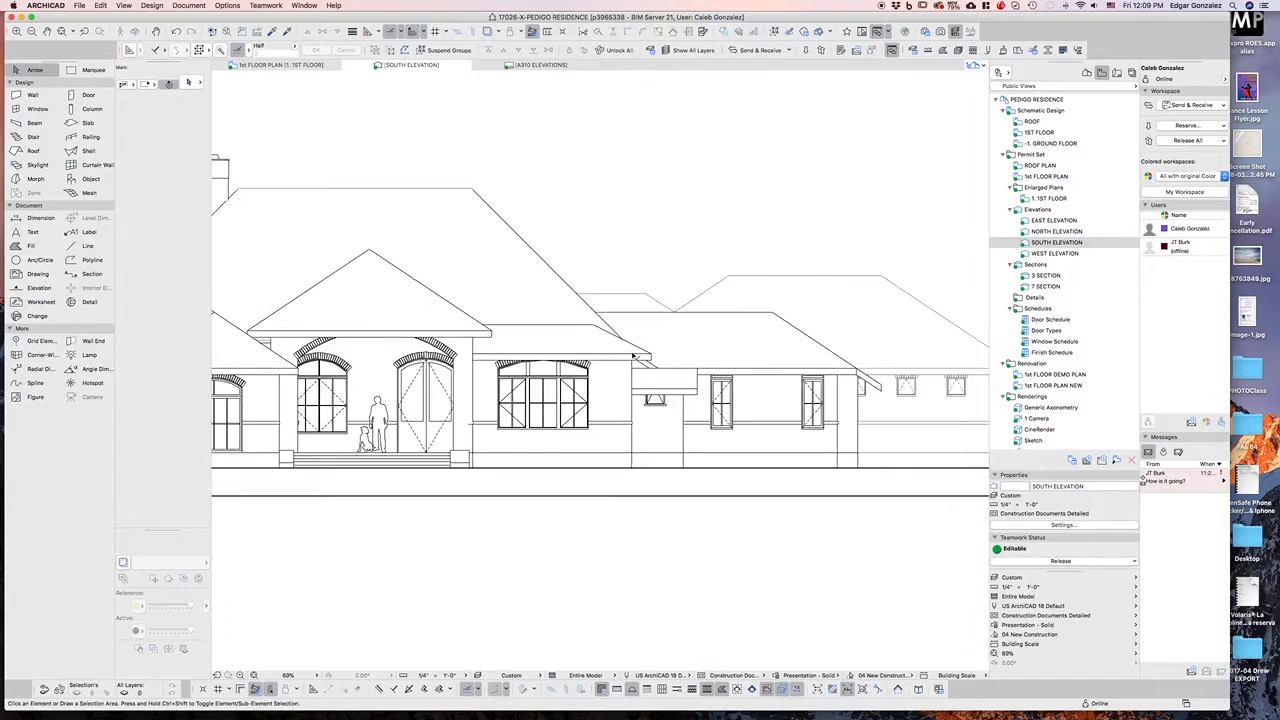
# Open the surface settings for the brick running bond surface and browse its vectorial hatching options
pyautogui.scroll(-5, 575, 386)
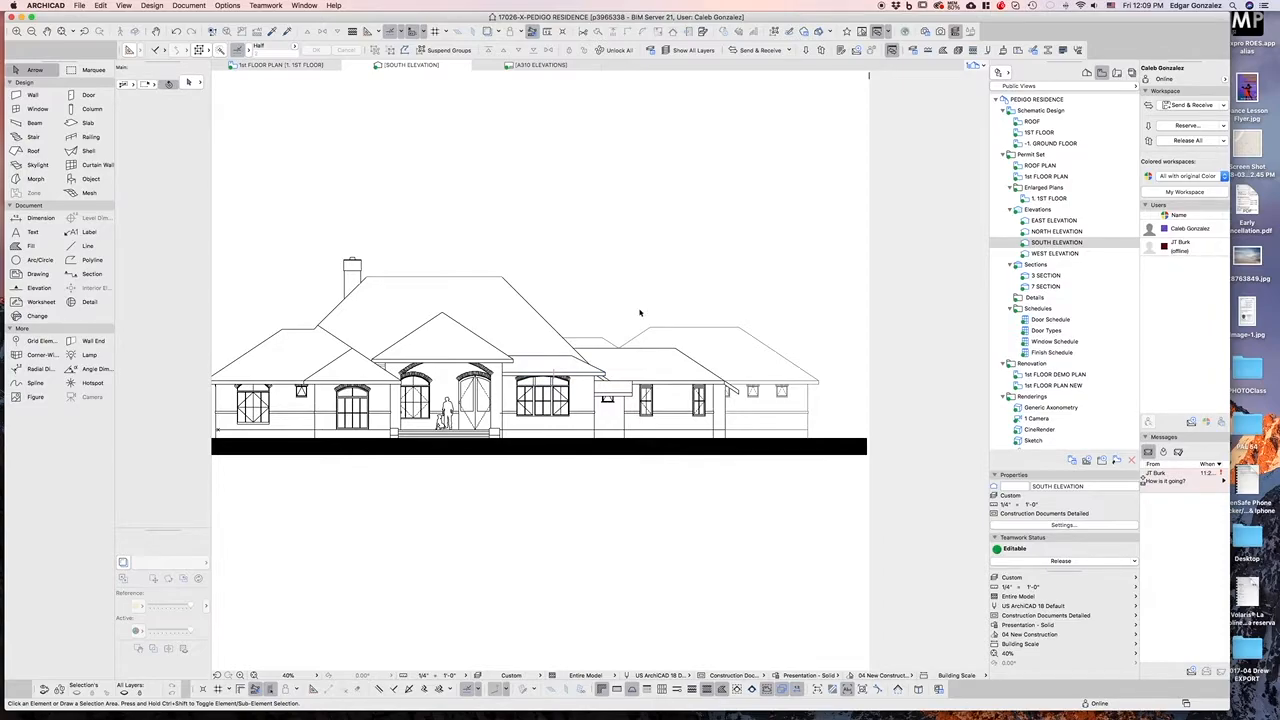
pyautogui.scroll(1, 590, 280)
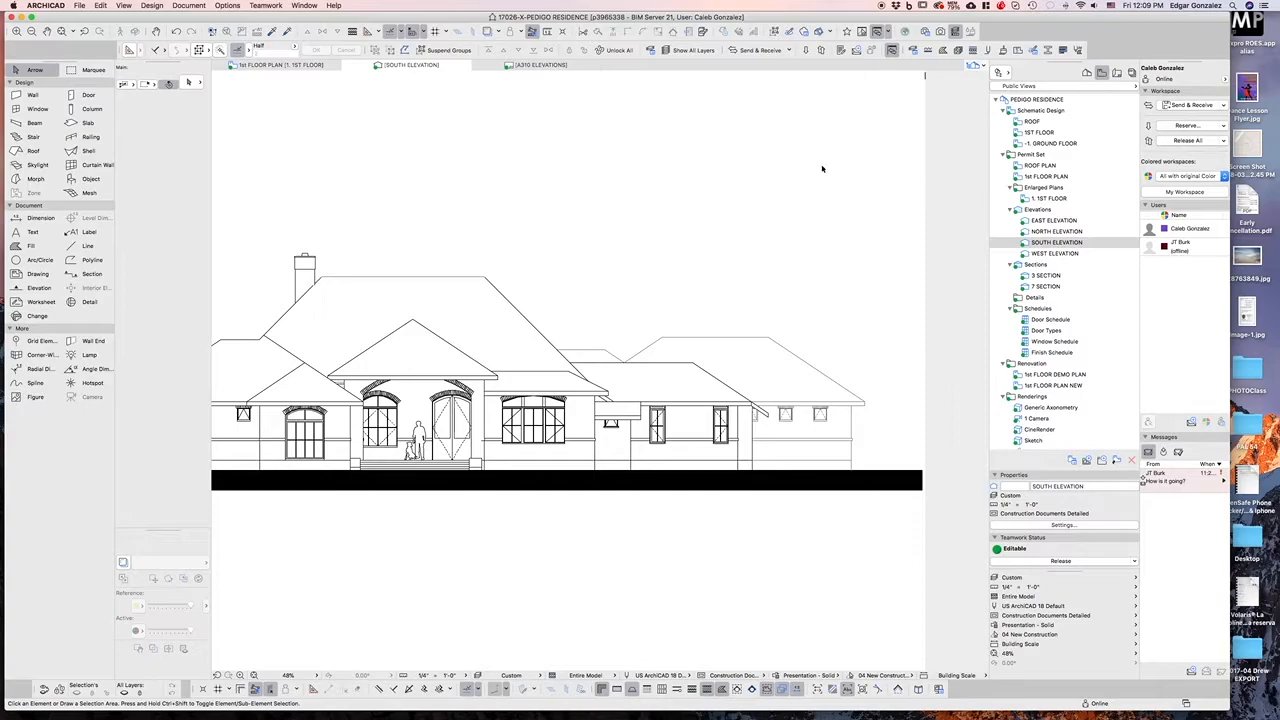
pyautogui.click(1003, 51)
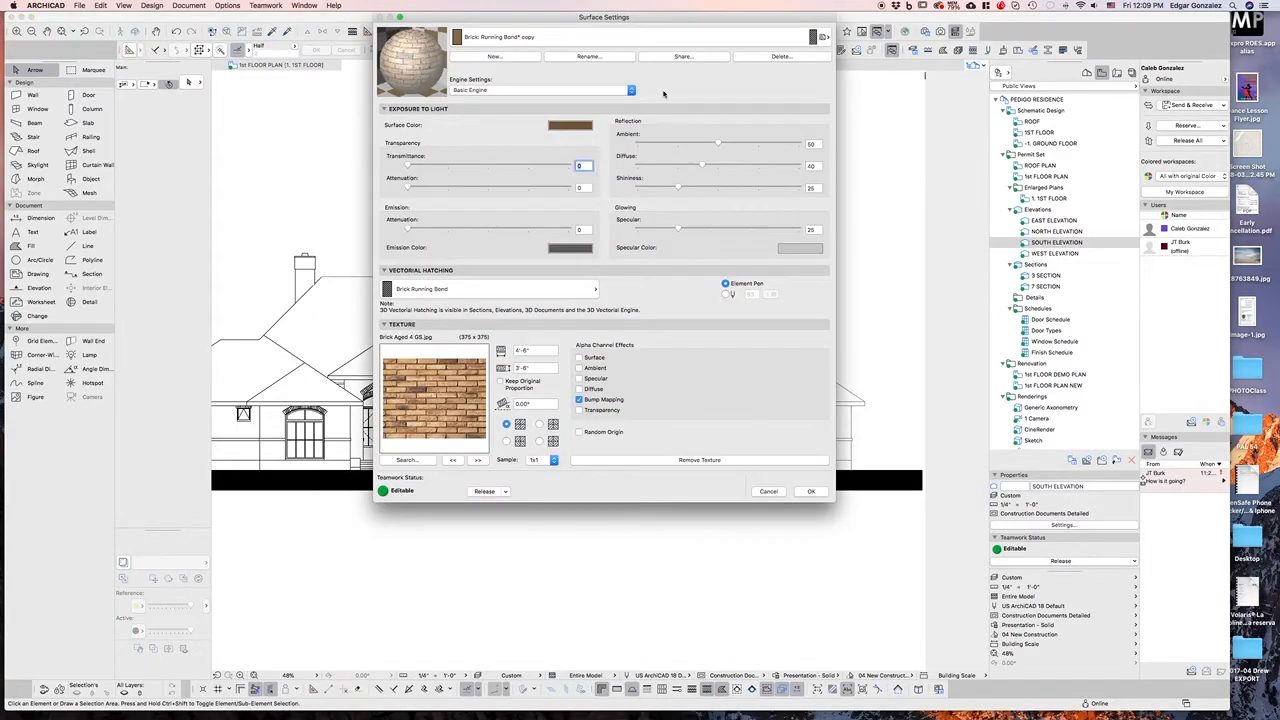
pyautogui.moveTo(696, 22); pyautogui.dragTo(847, 96)
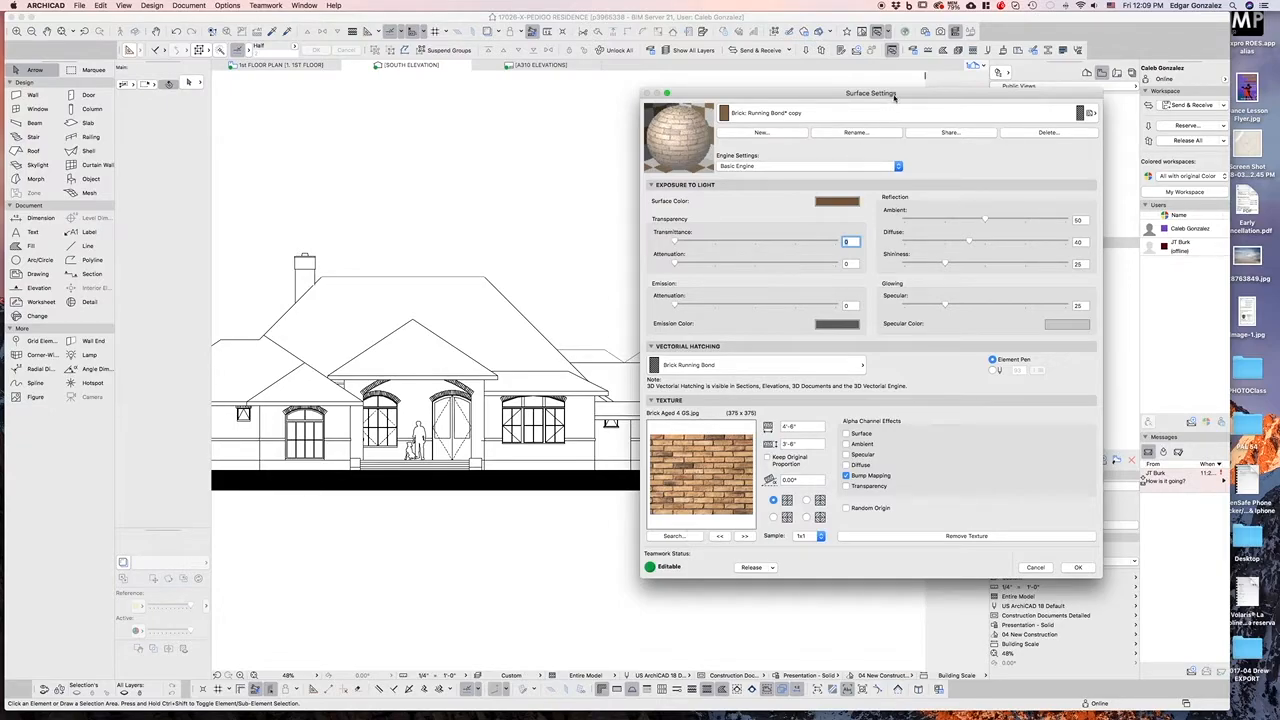
pyautogui.moveTo(895, 98); pyautogui.dragTo(788, 105)
pyautogui.moveTo(994, 582); pyautogui.dragTo(977, 582)
pyautogui.moveTo(687, 104); pyautogui.dragTo(707, 100)
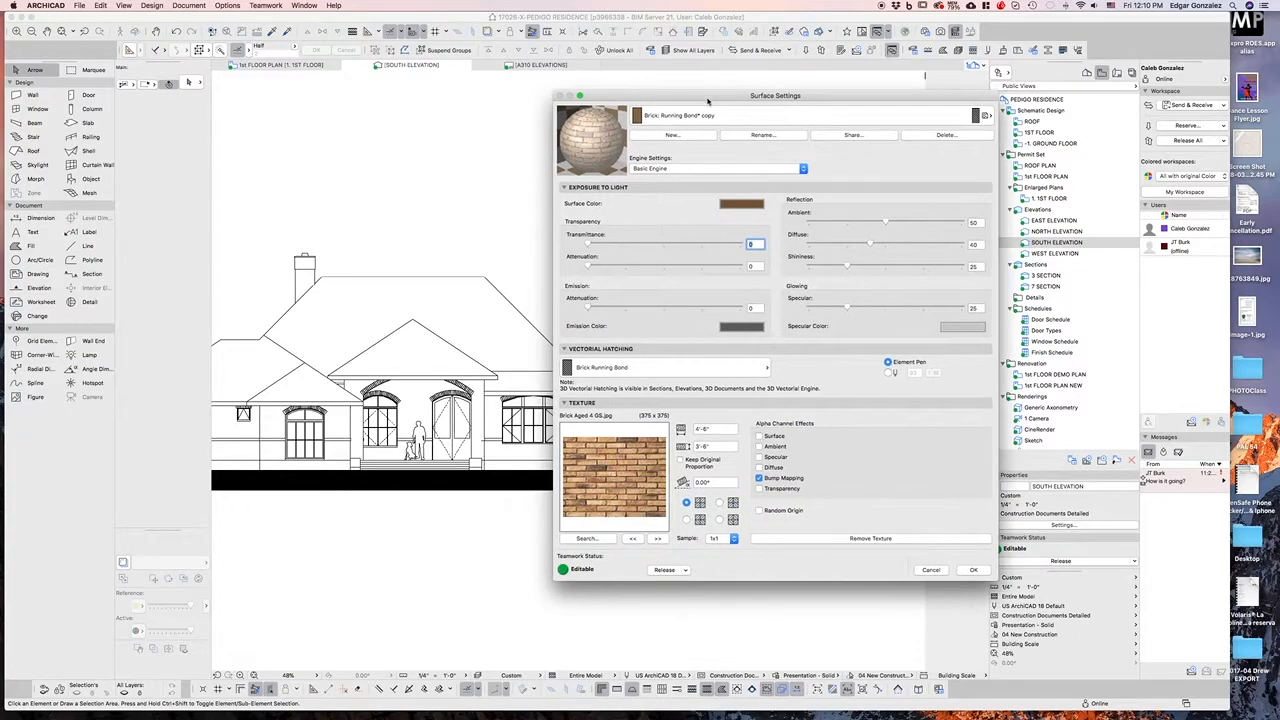
pyautogui.click(706, 116)
pyautogui.click(697, 116)
pyautogui.click(709, 117)
pyautogui.click(709, 117)
pyautogui.click(737, 369)
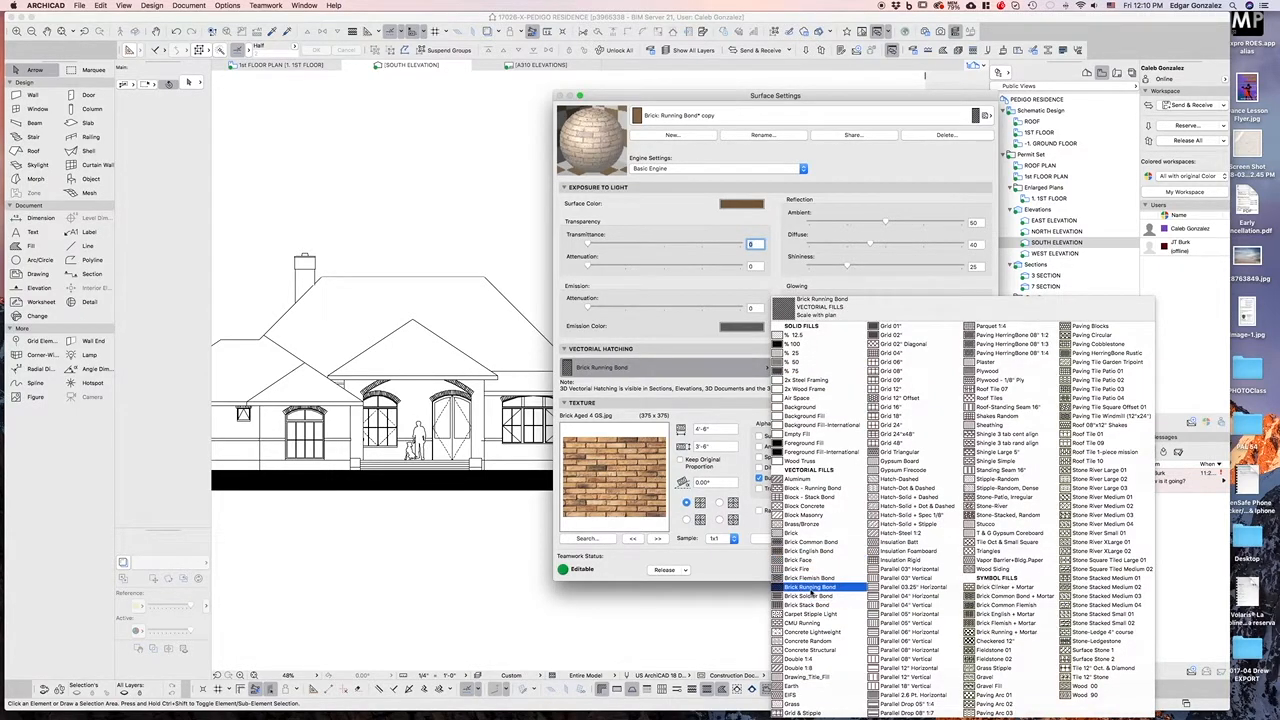
pyautogui.click(698, 377)
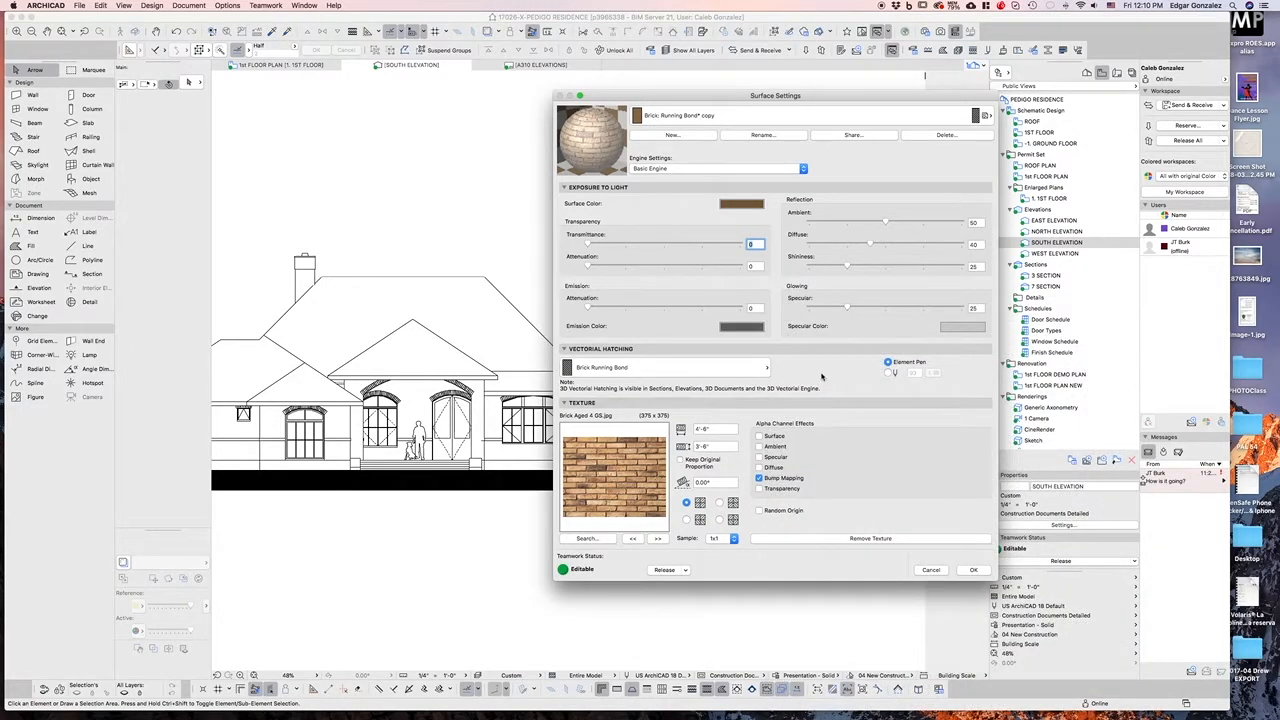
pyautogui.moveTo(839, 98); pyautogui.dragTo(872, 96)
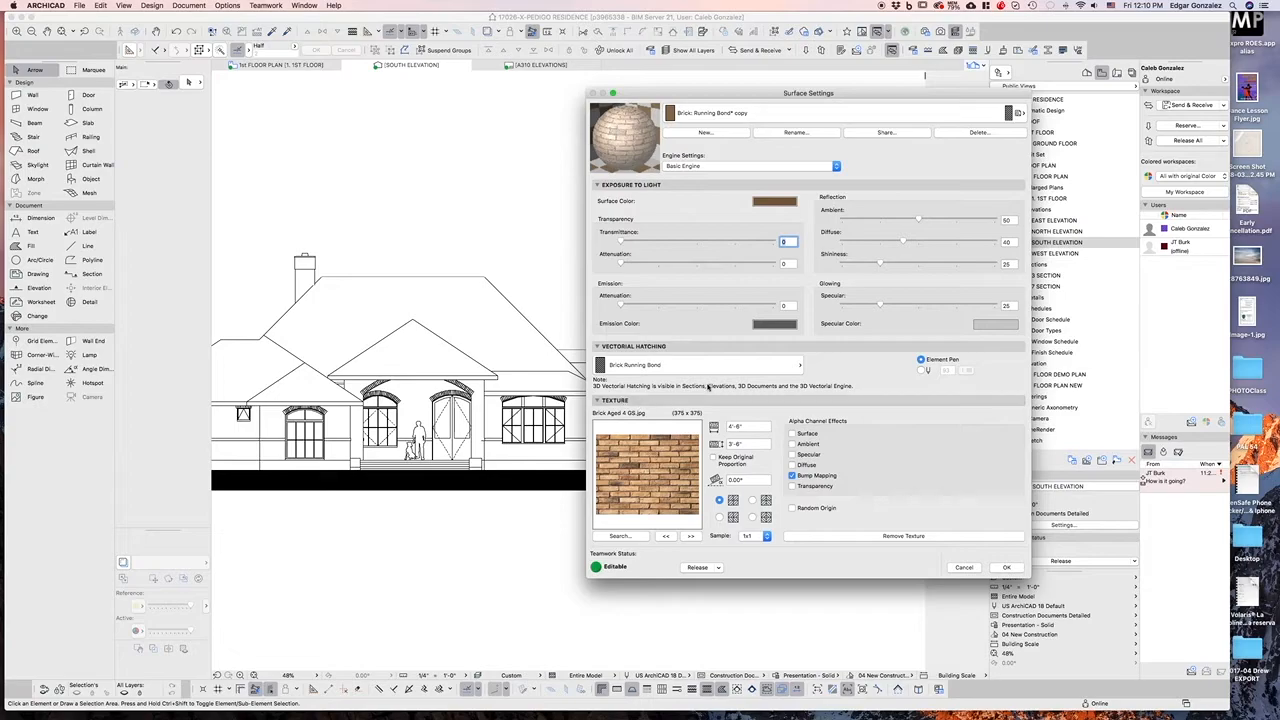
pyautogui.click(716, 368)
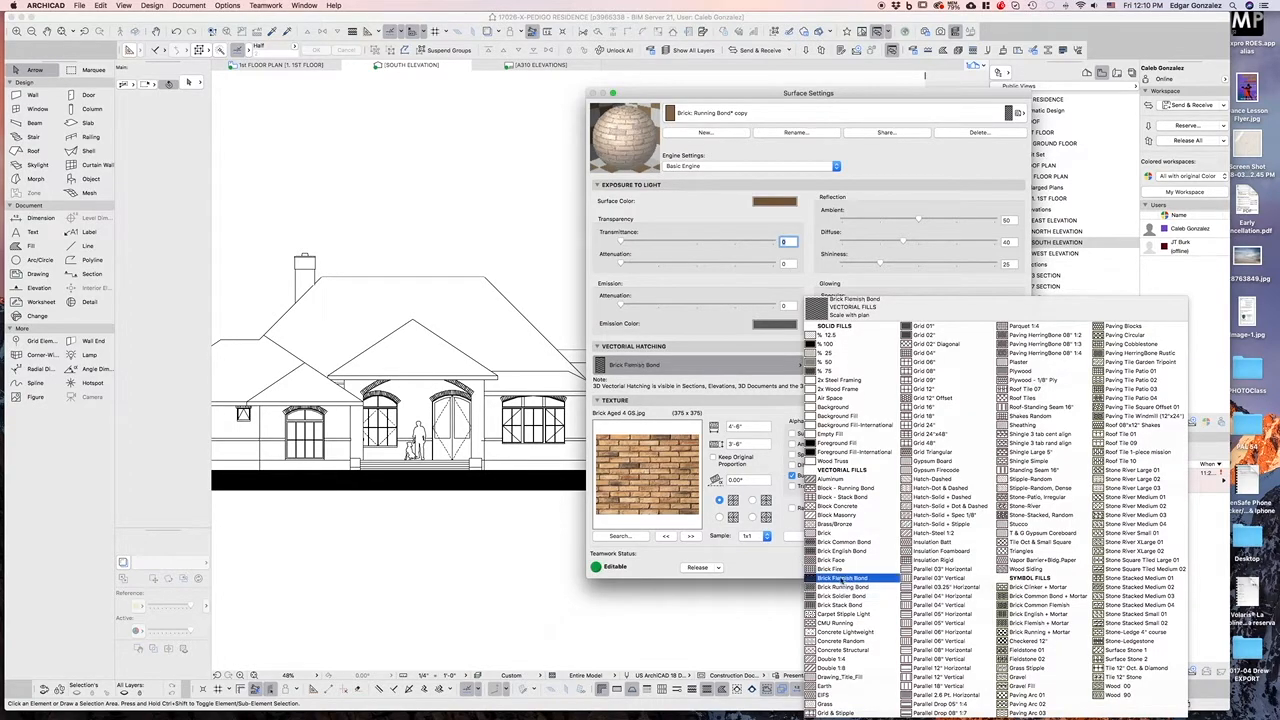
pyautogui.click(695, 364)
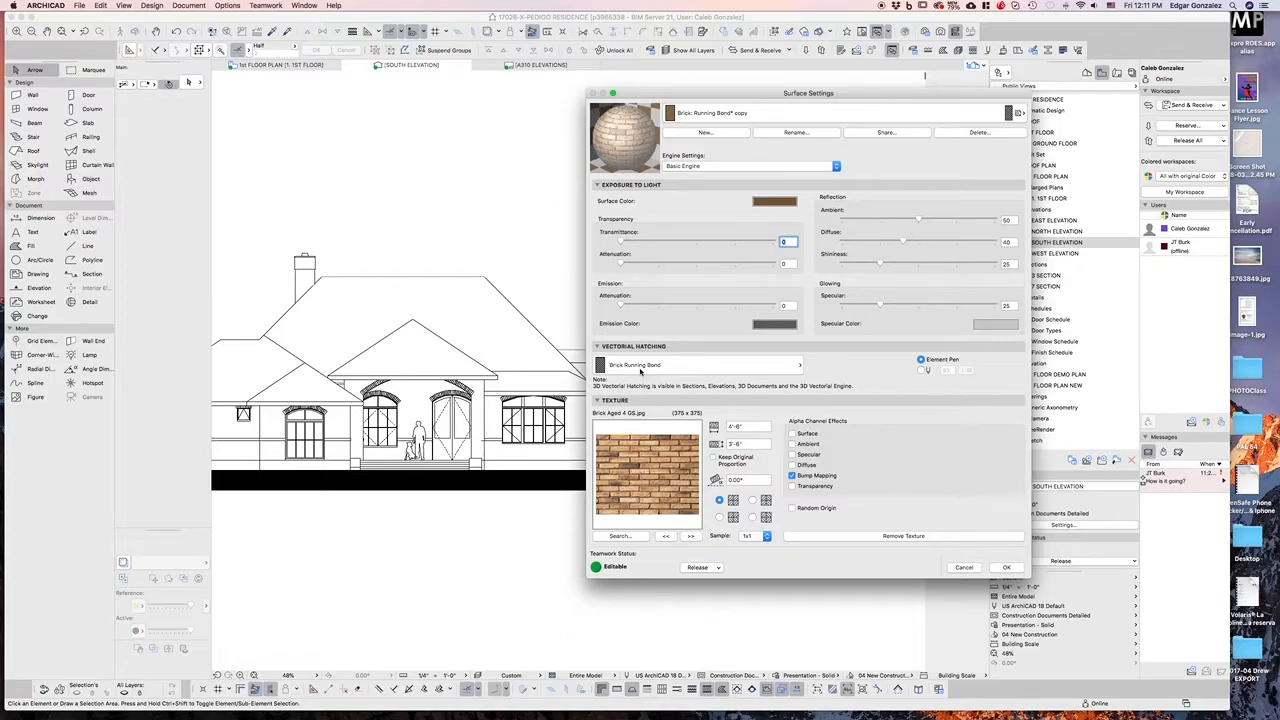
pyautogui.click(641, 368)
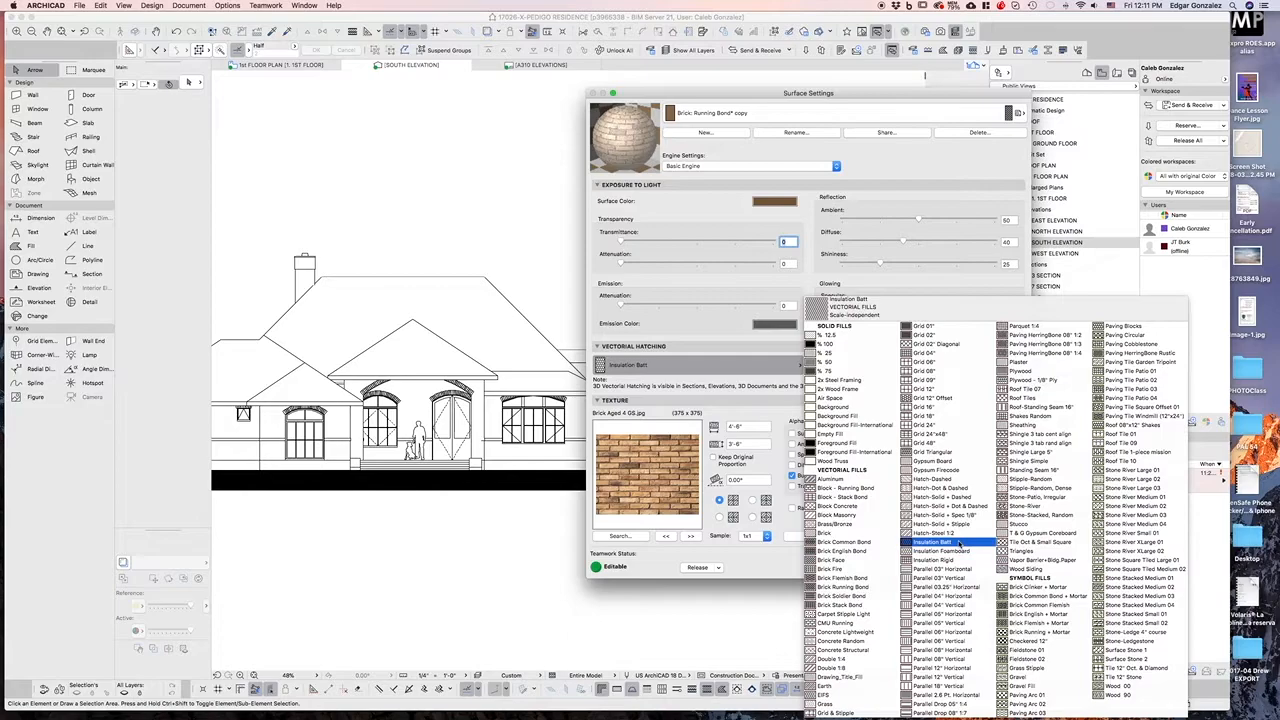
pyautogui.click(840, 587)
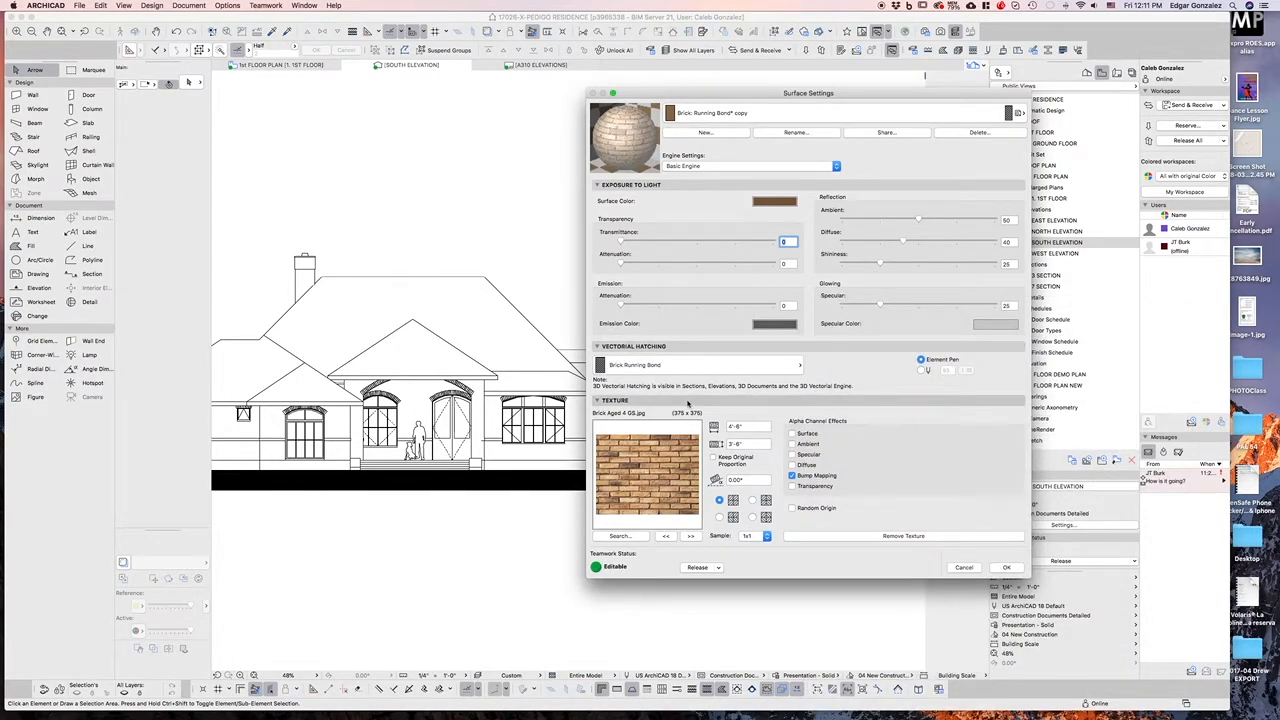
# Examine the Siding: 6" Horiz Weathered surface settings, return to the Brick: Running Bond* copy surface, and cancel the dialog
pyautogui.click(818, 113)
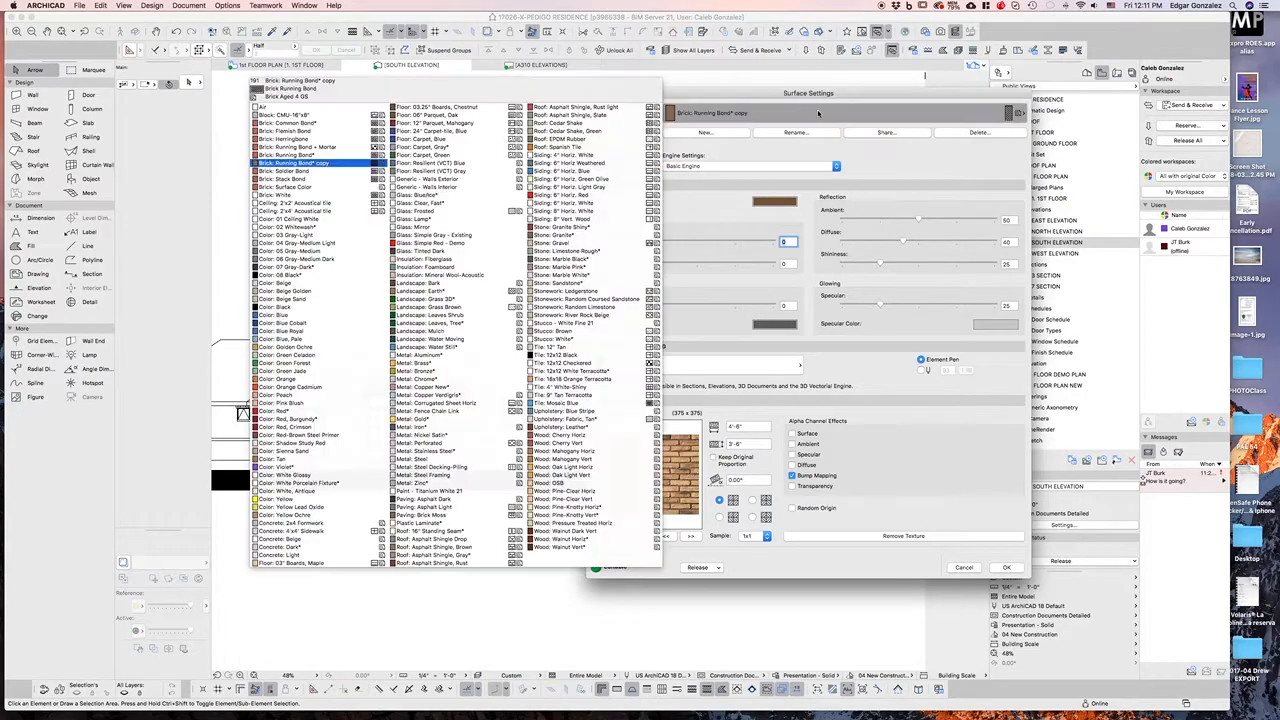
pyautogui.click(640, 163)
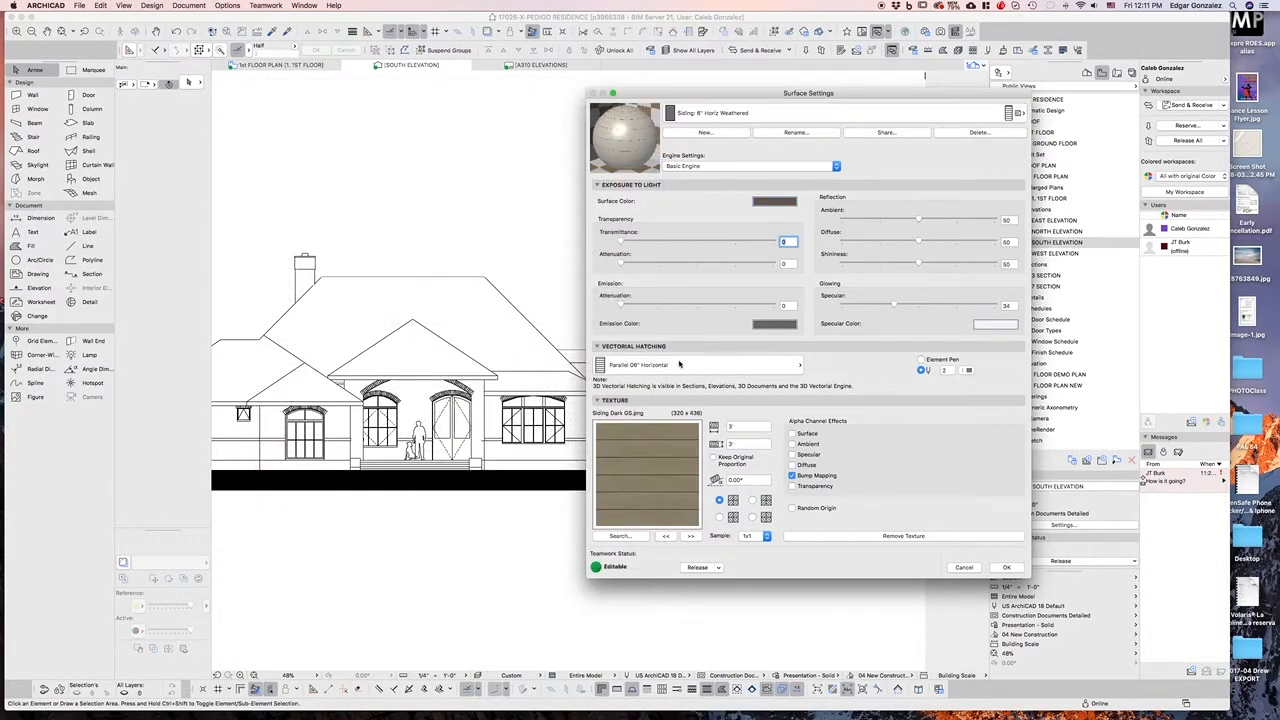
pyautogui.click(663, 366)
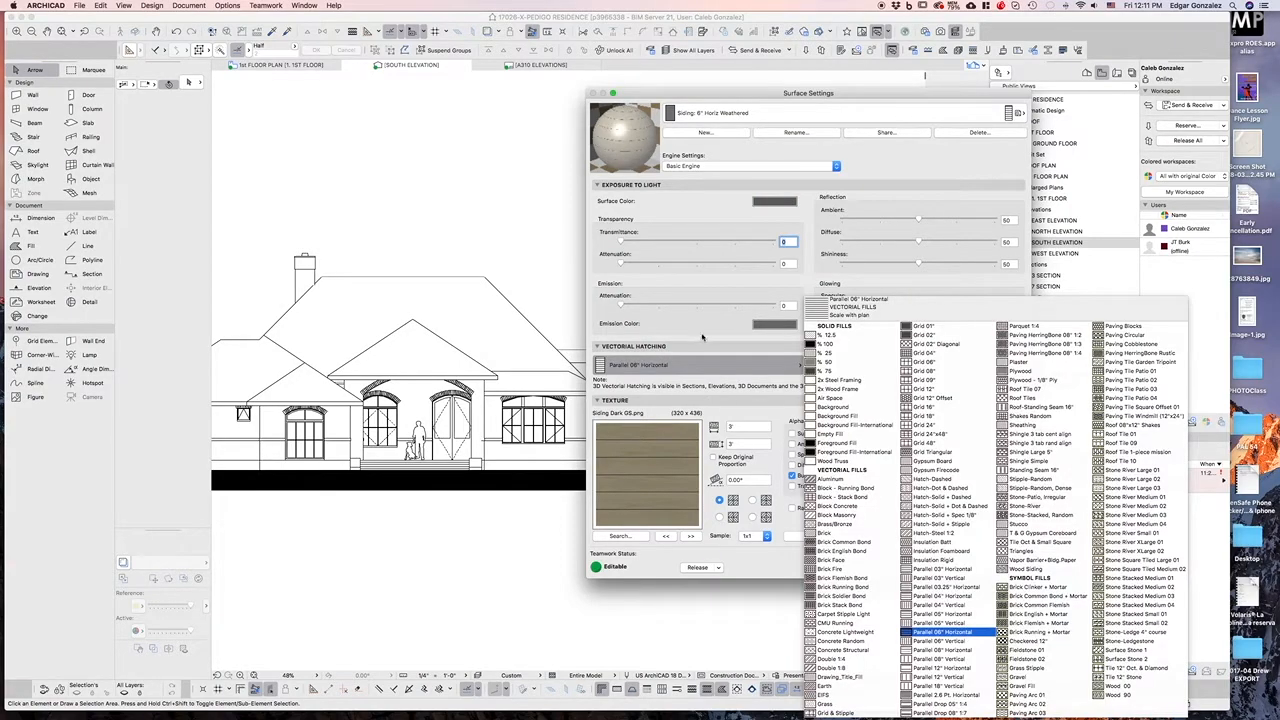
pyautogui.click(702, 338)
pyautogui.click(767, 370)
pyautogui.click(683, 436)
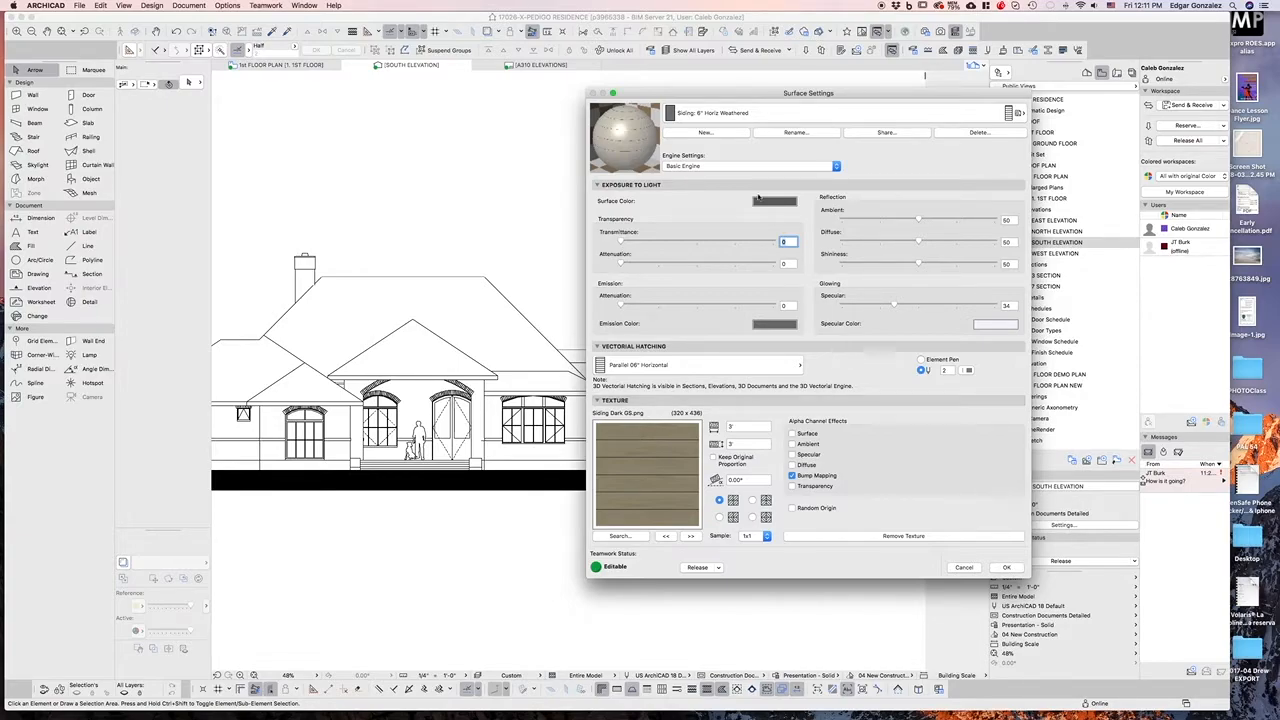
pyautogui.click(747, 116)
pyautogui.click(747, 116)
pyautogui.click(747, 116)
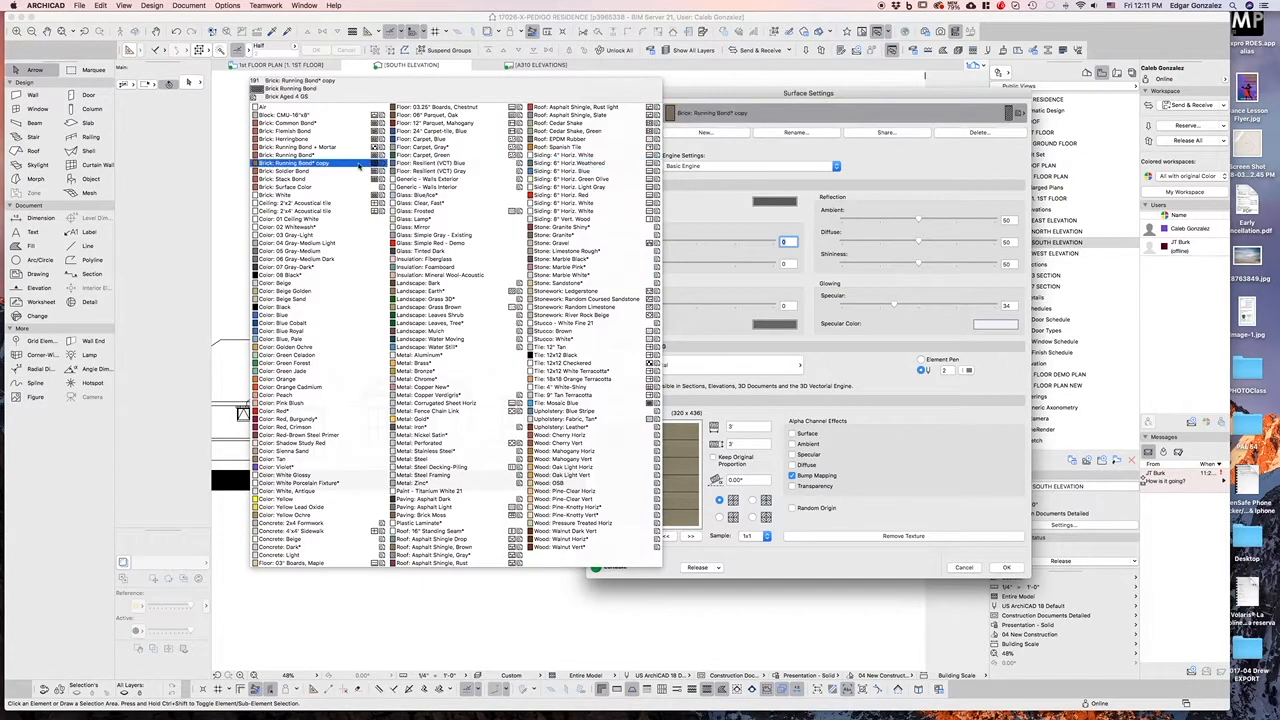
pyautogui.click(335, 174)
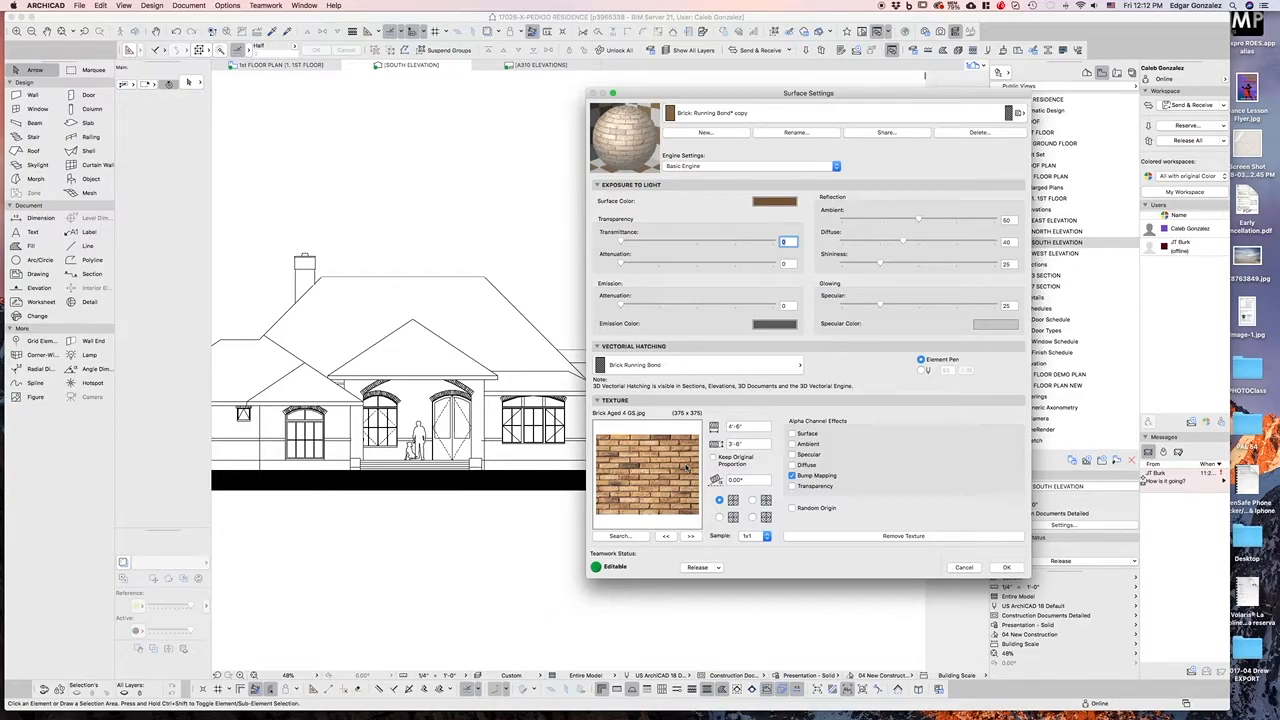
pyautogui.click(750, 115)
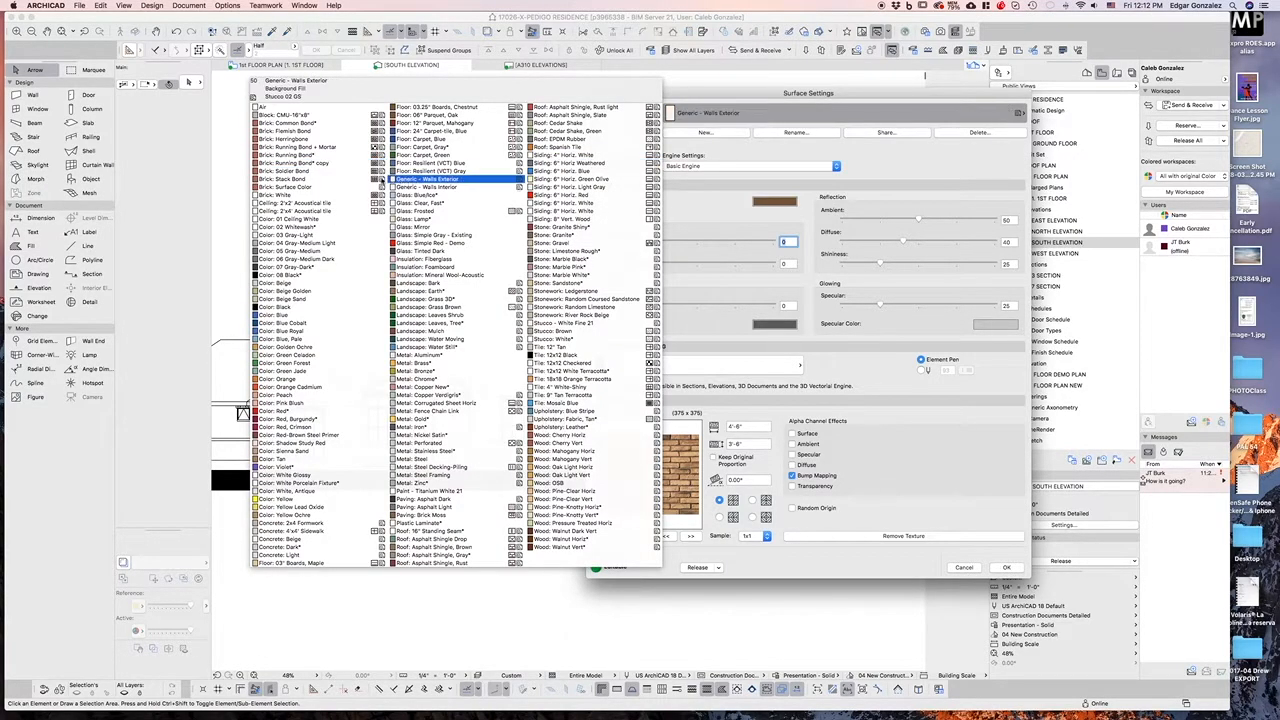
pyautogui.click(831, 157)
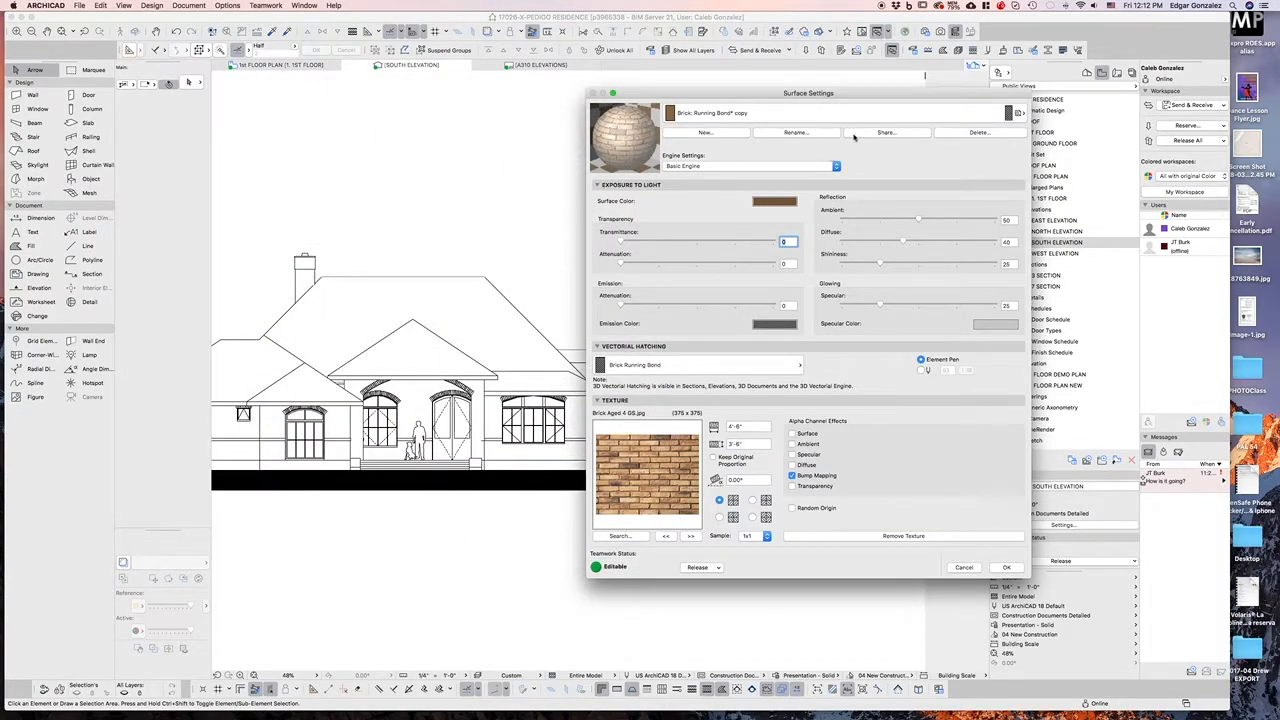
pyautogui.moveTo(895, 97); pyautogui.dragTo(789, 96)
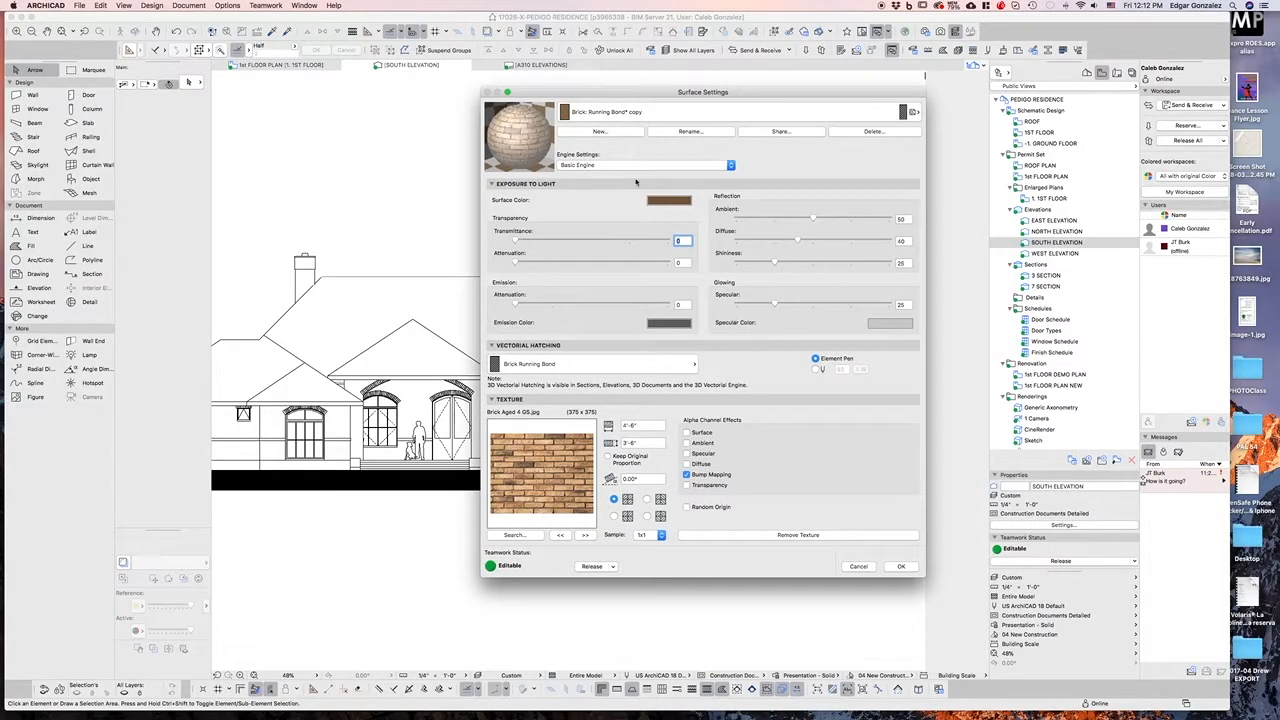
pyautogui.click(857, 567)
# Set the South Elevation's uncut surfaces to fill with Uniform Pen Color
pyautogui.rightClick(1047, 243)
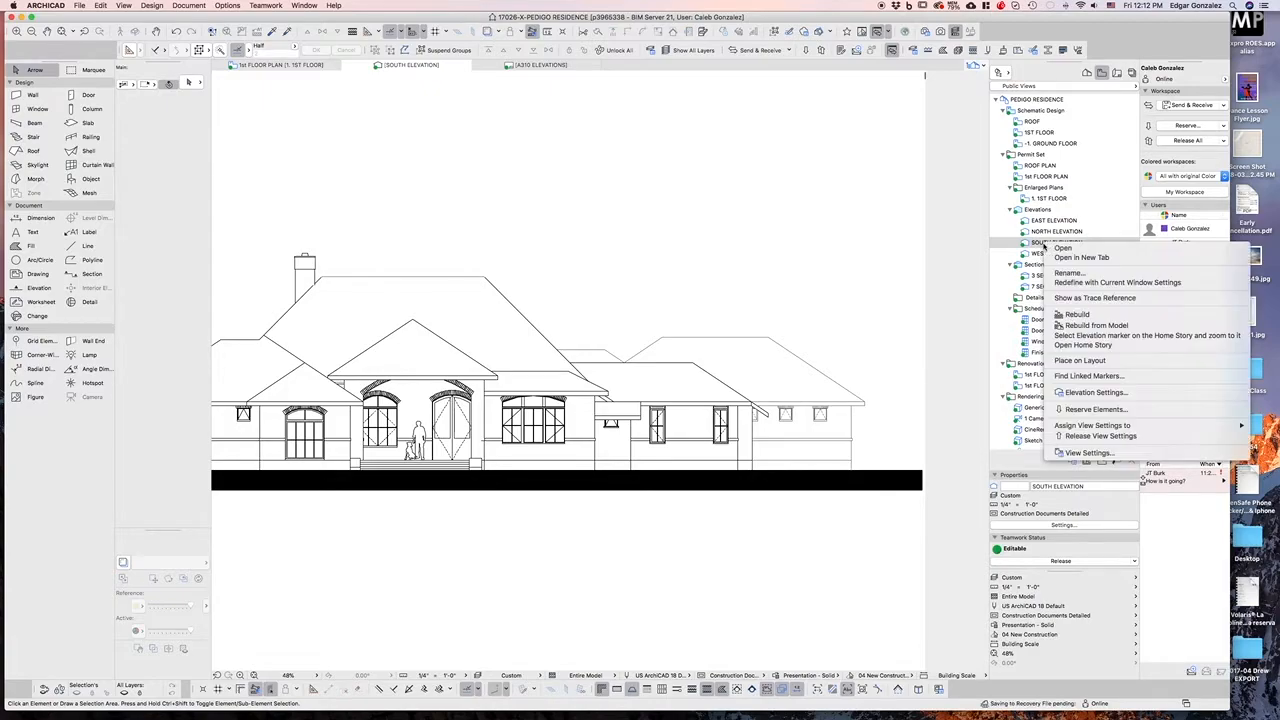
pyautogui.click(1080, 393)
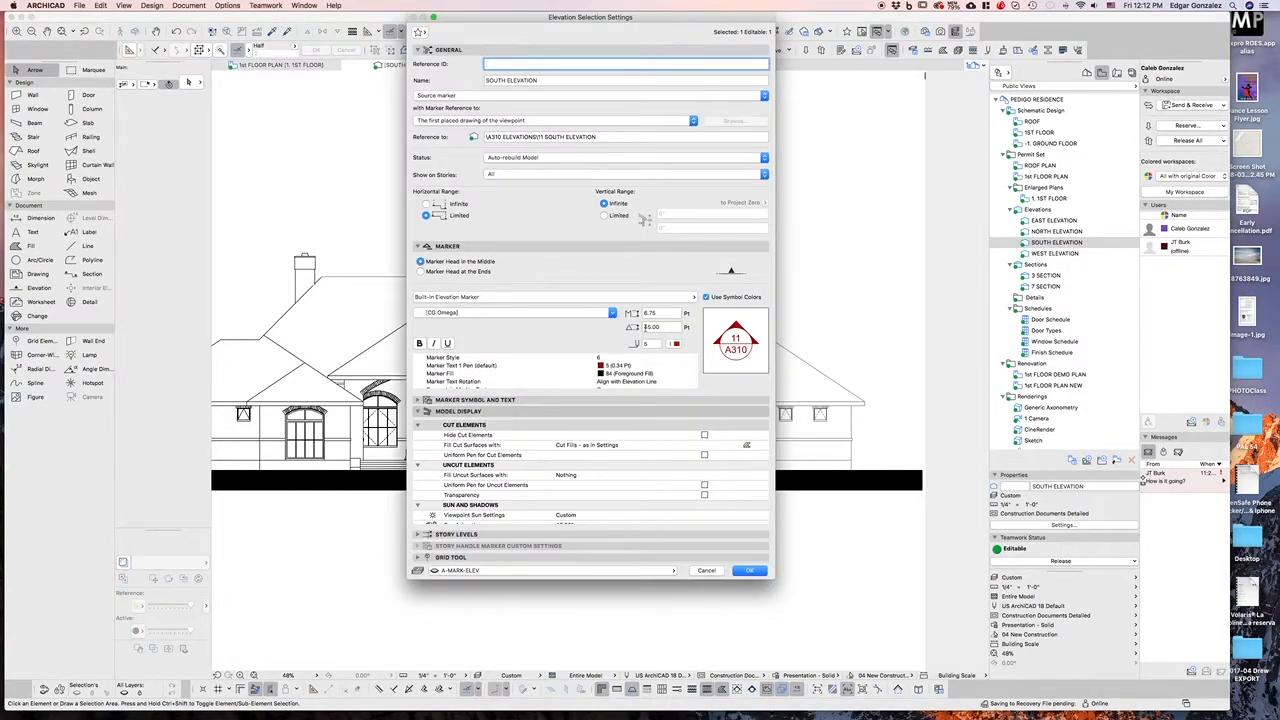
pyautogui.scroll(-2, 613, 470)
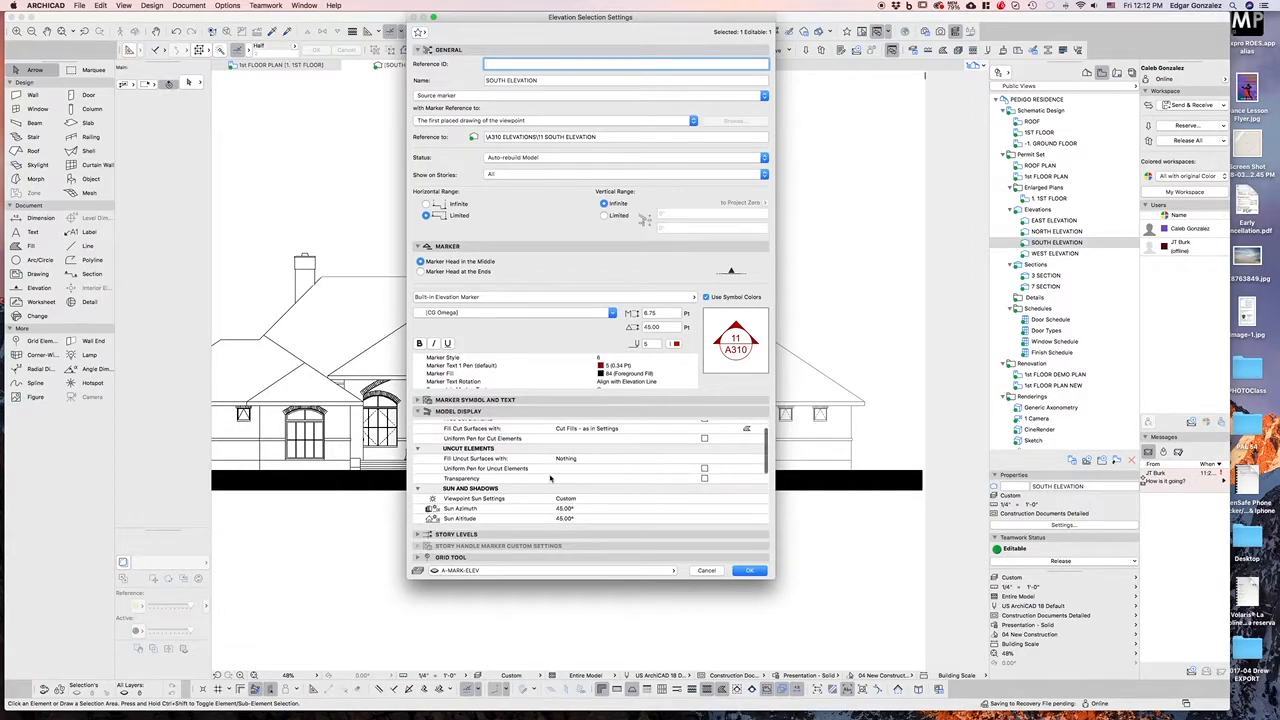
pyautogui.scroll(-1, 572, 476)
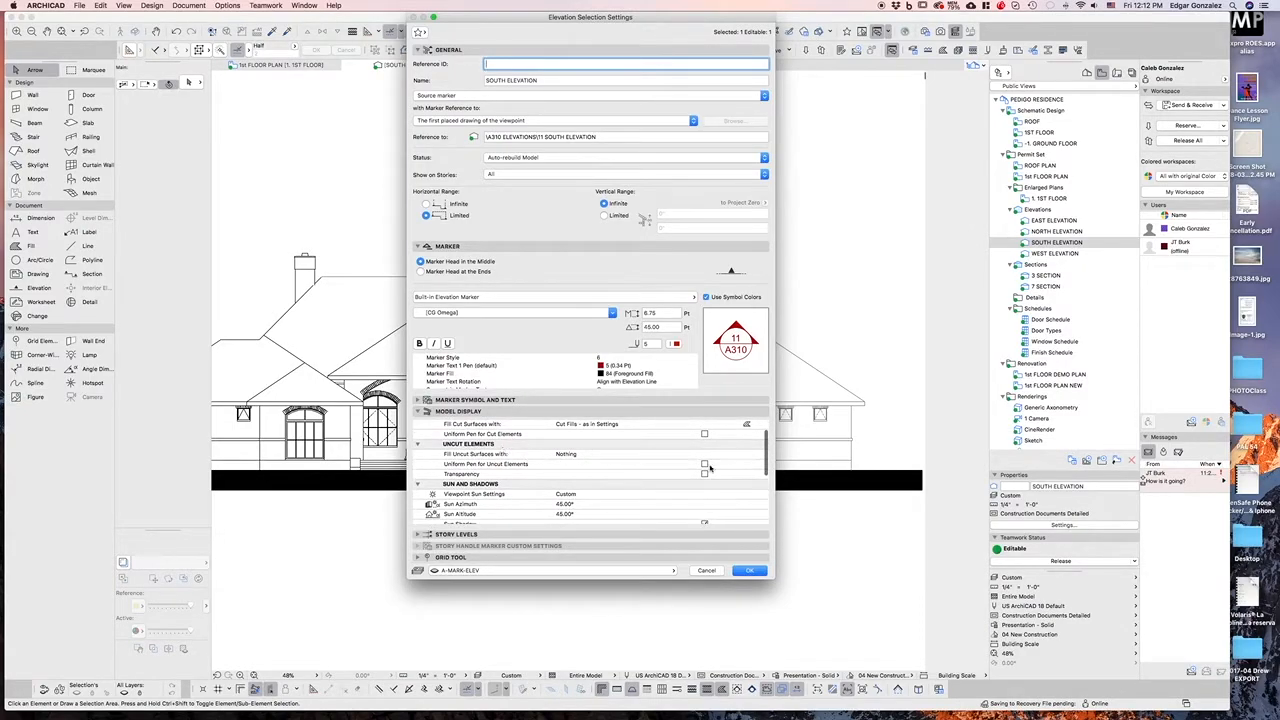
pyautogui.click(713, 456)
pyautogui.click(754, 455)
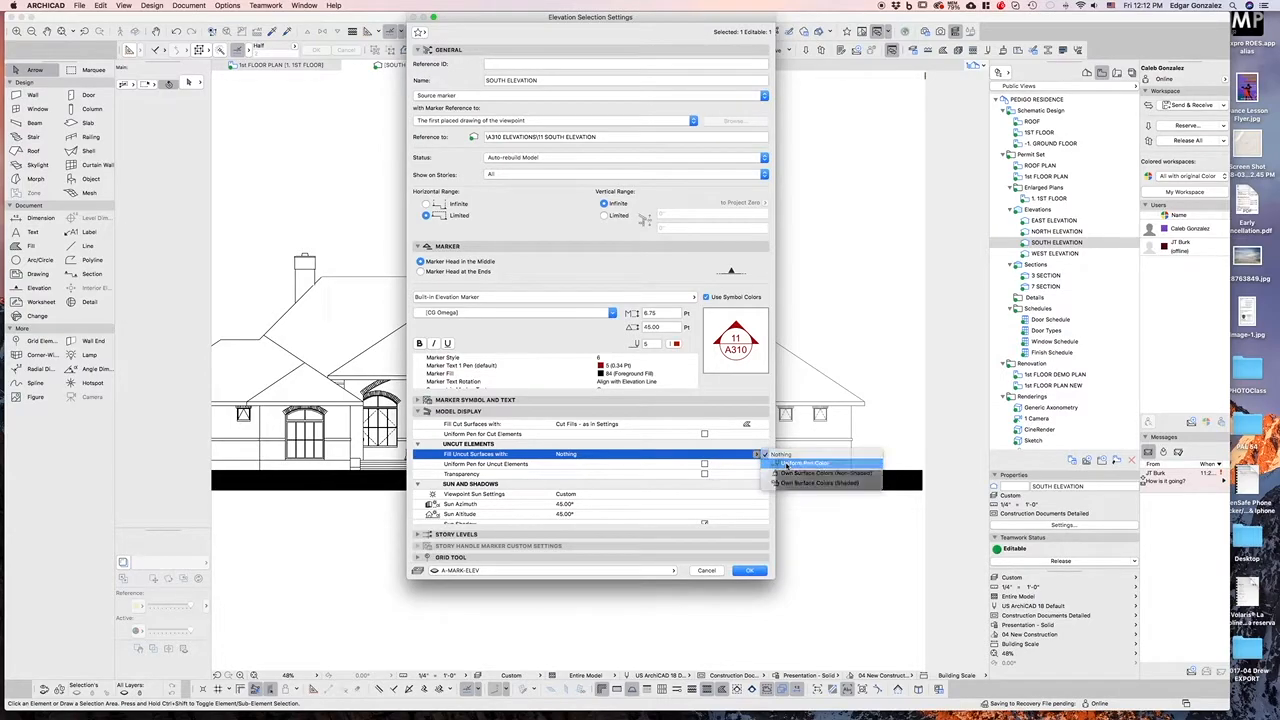
pyautogui.click(800, 463)
pyautogui.click(750, 571)
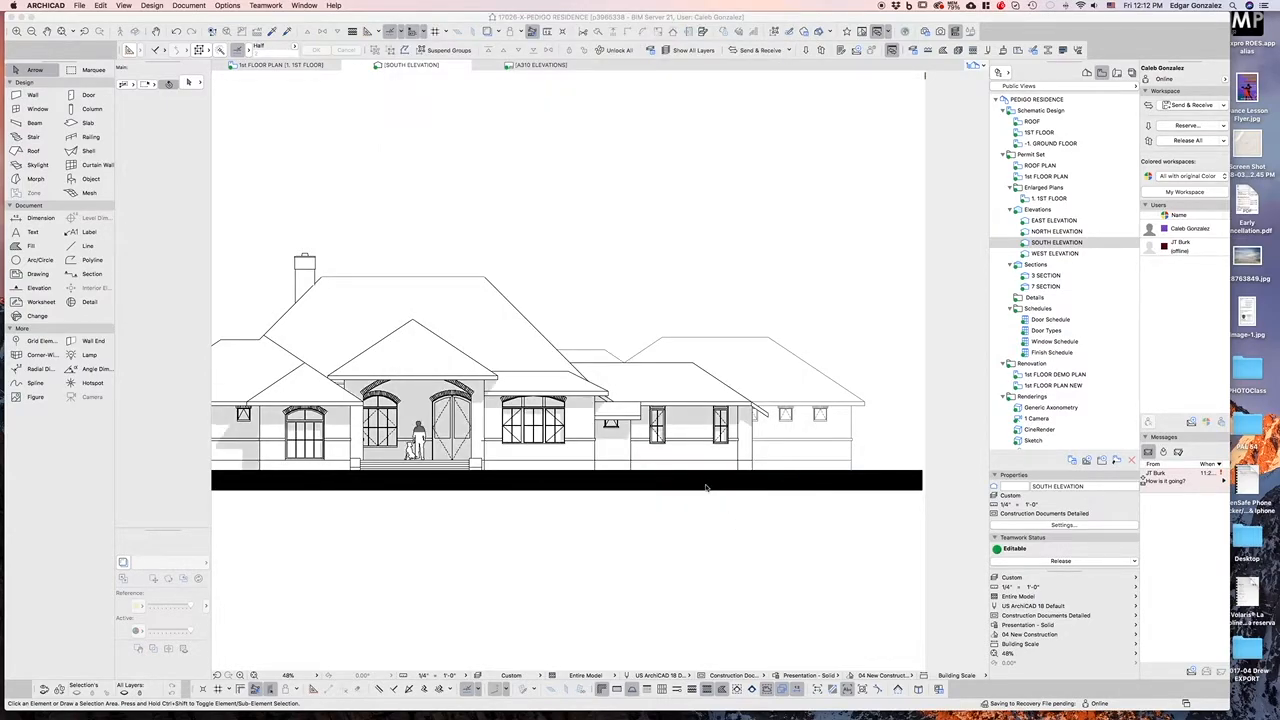
# Set the South Elevation's uncut surfaces to fill with Own Surface Colors (Non-Shaded)
pyautogui.rightClick(1050, 243)
pyautogui.click(1103, 391)
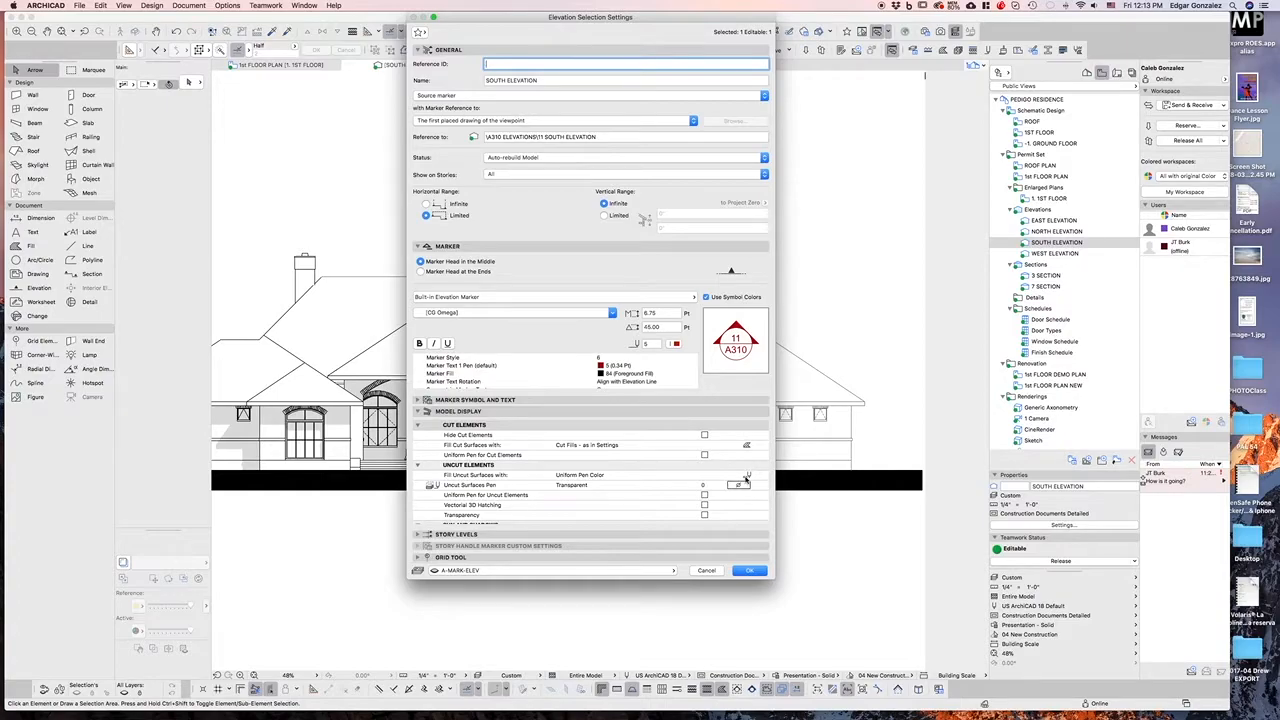
pyautogui.click(745, 476)
pyautogui.click(781, 494)
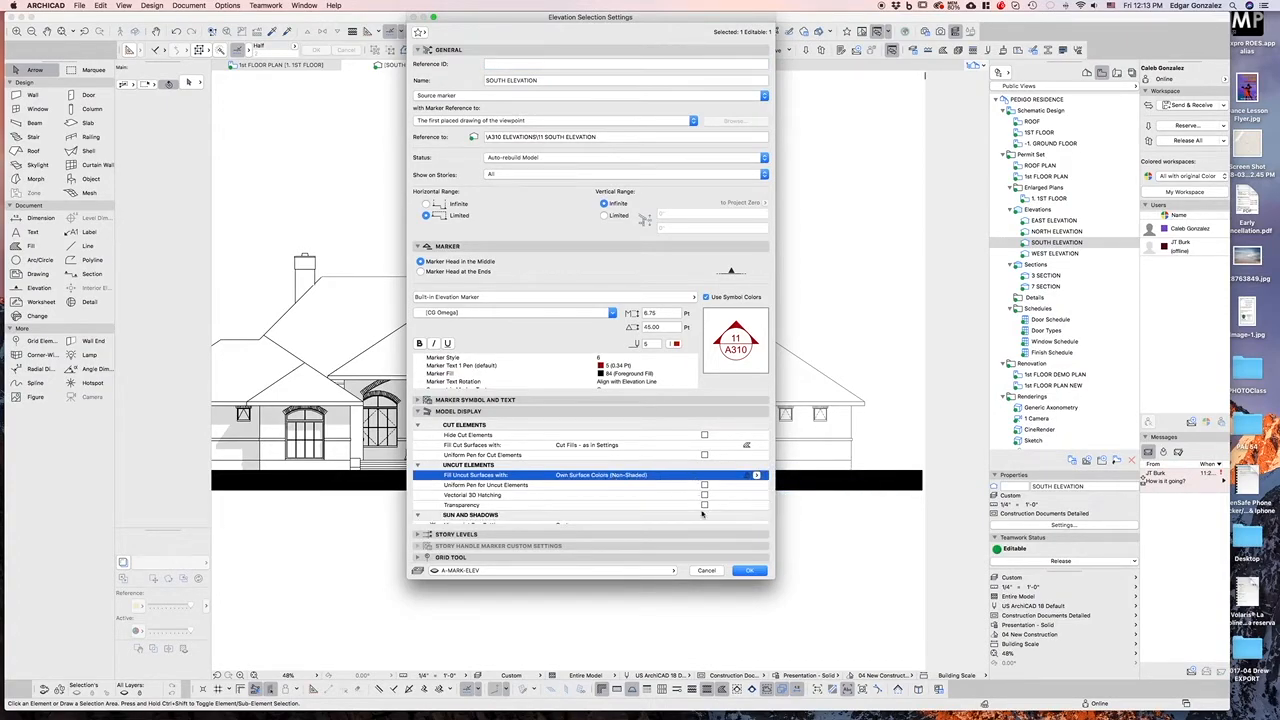
pyautogui.click(749, 571)
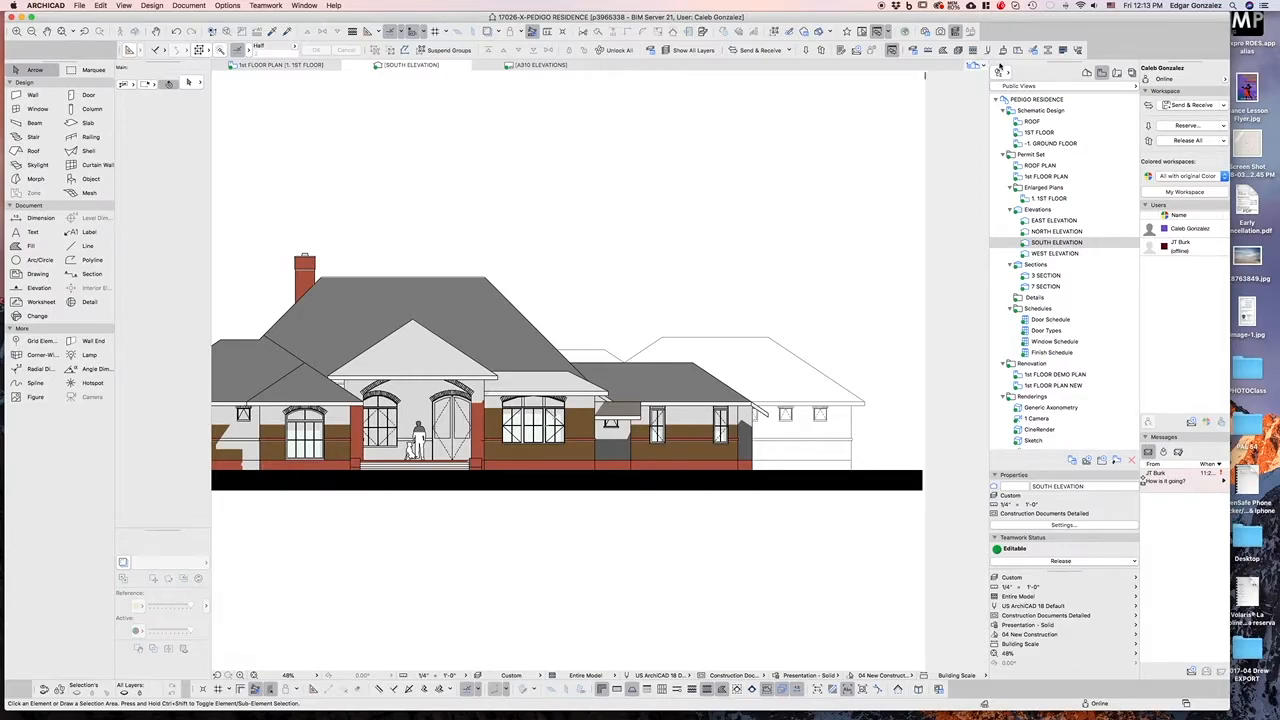
# Change the Brick: Running Bond* copy surface color to a lighter tan in surface settings
pyautogui.click(1003, 51)
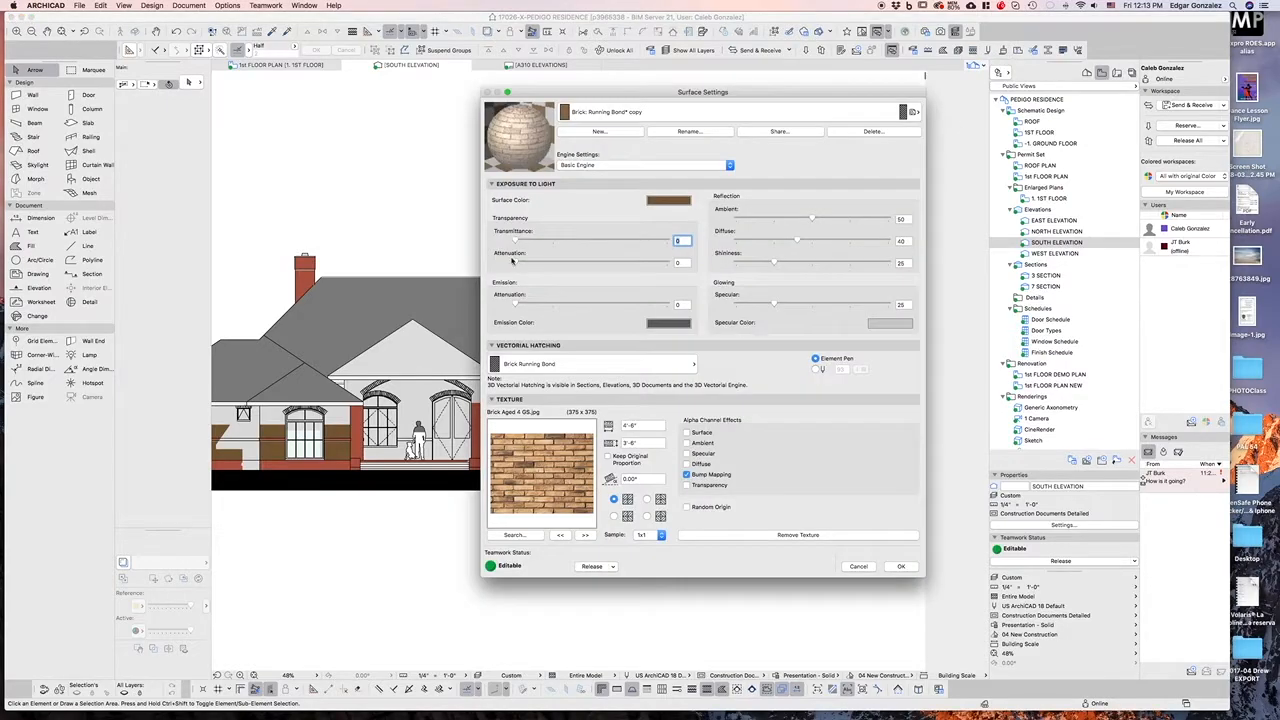
pyautogui.hotkey('ctrl', 'Up')
pyautogui.click(737, 452)
pyautogui.click(605, 168)
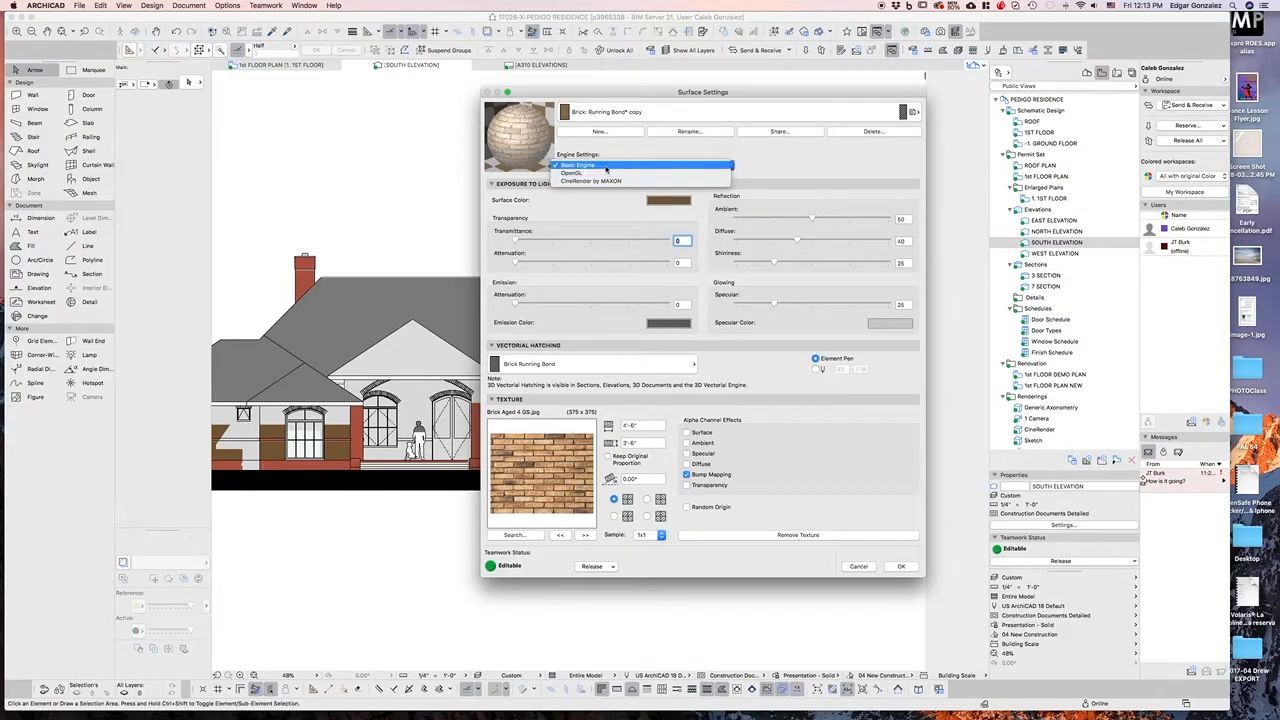
pyautogui.click(597, 167)
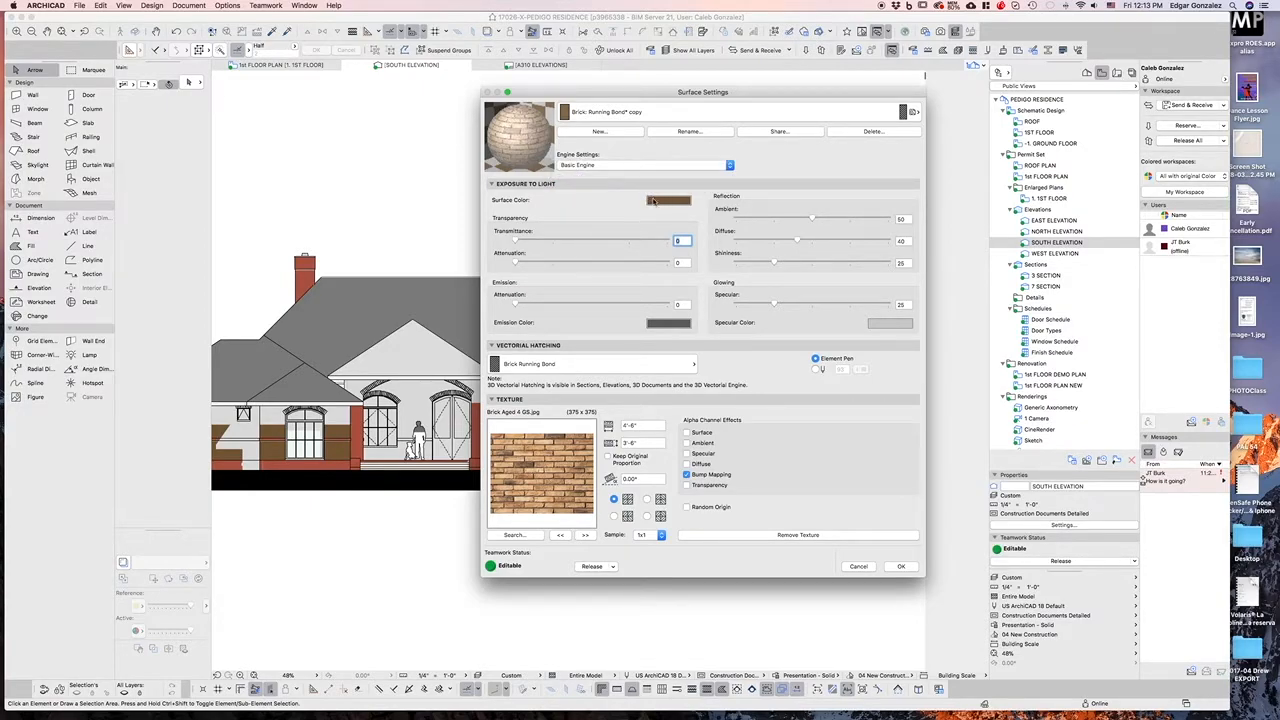
pyautogui.click(660, 203)
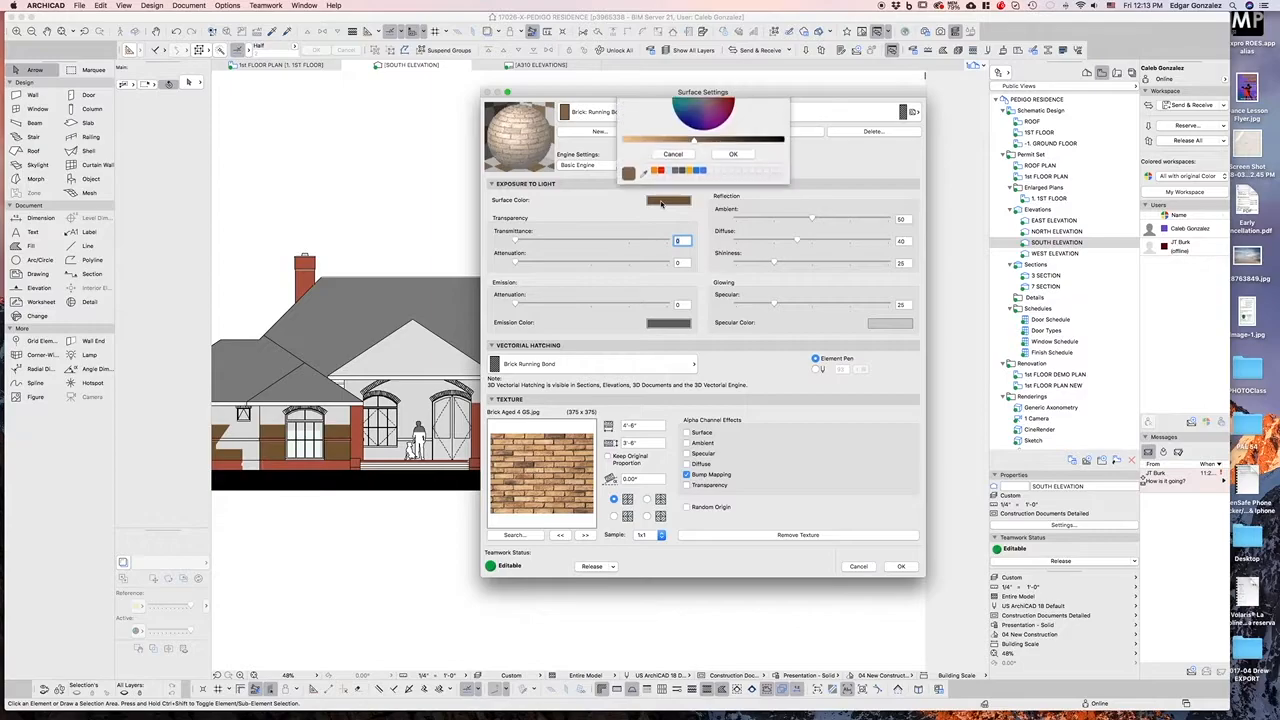
pyautogui.moveTo(693, 194); pyautogui.dragTo(656, 193)
pyautogui.click(733, 207)
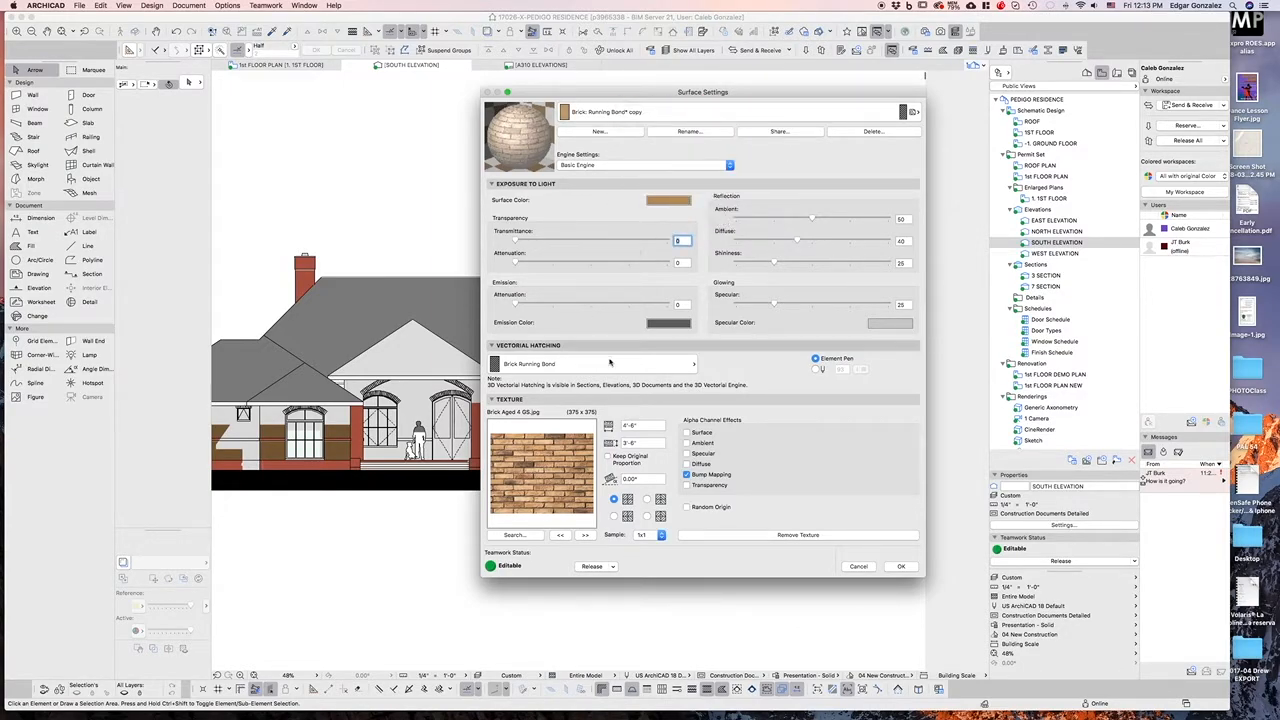
# Confirm the Brick: Running Bond* copy surface color change, then reopen the surface settings and cancel them
pyautogui.click(900, 566)
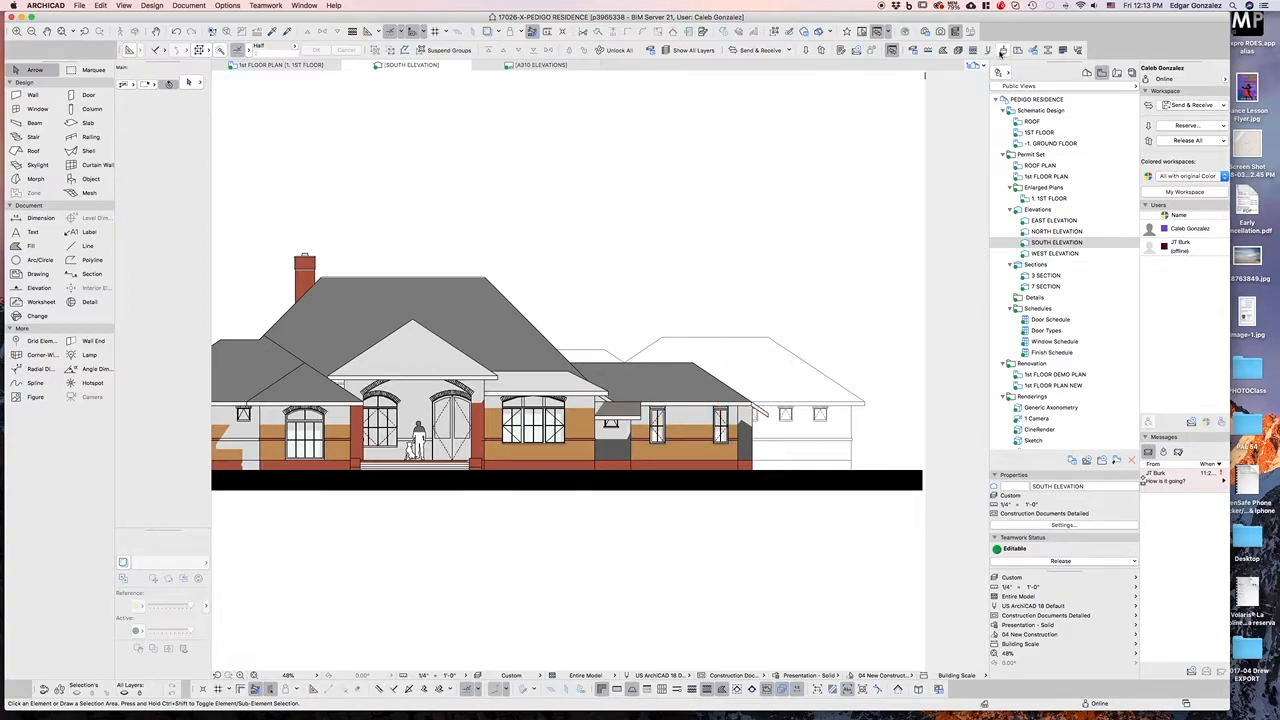
pyautogui.click(1003, 51)
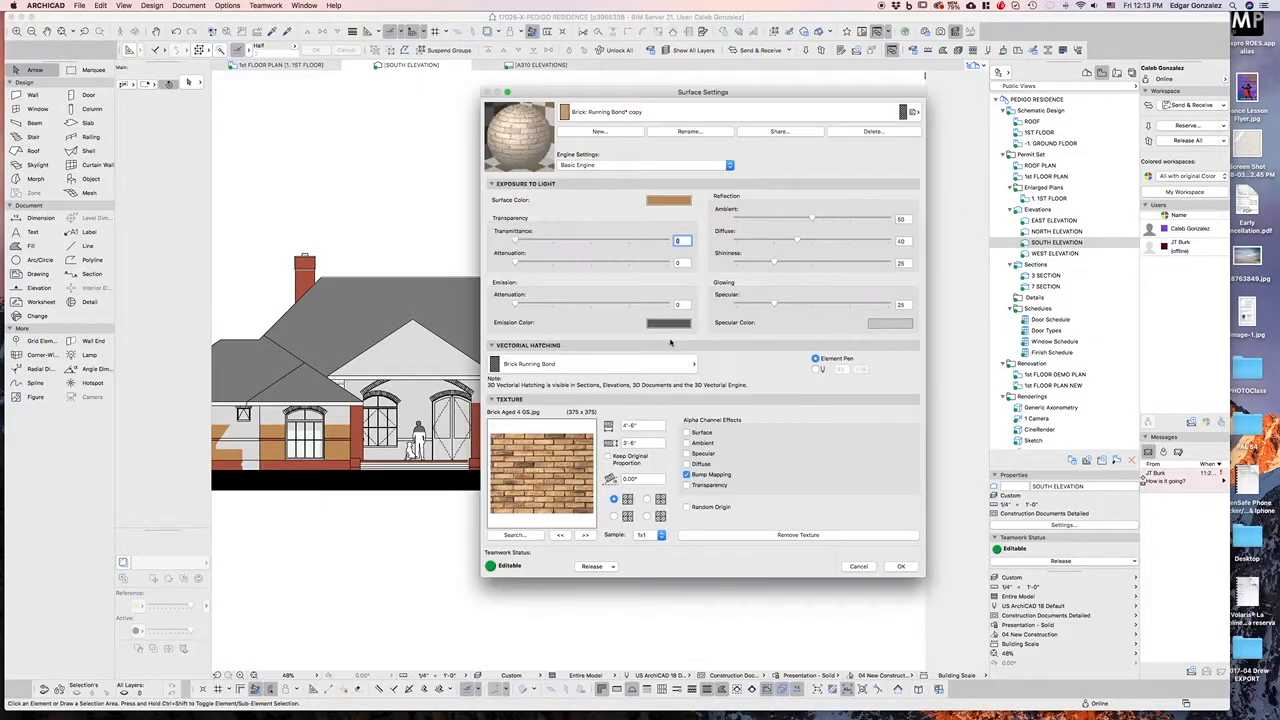
pyautogui.click(858, 566)
# Set the South Elevation's uncut surfaces to fill with Own Surface Colors (Shaded)
pyautogui.rightClick(1042, 248)
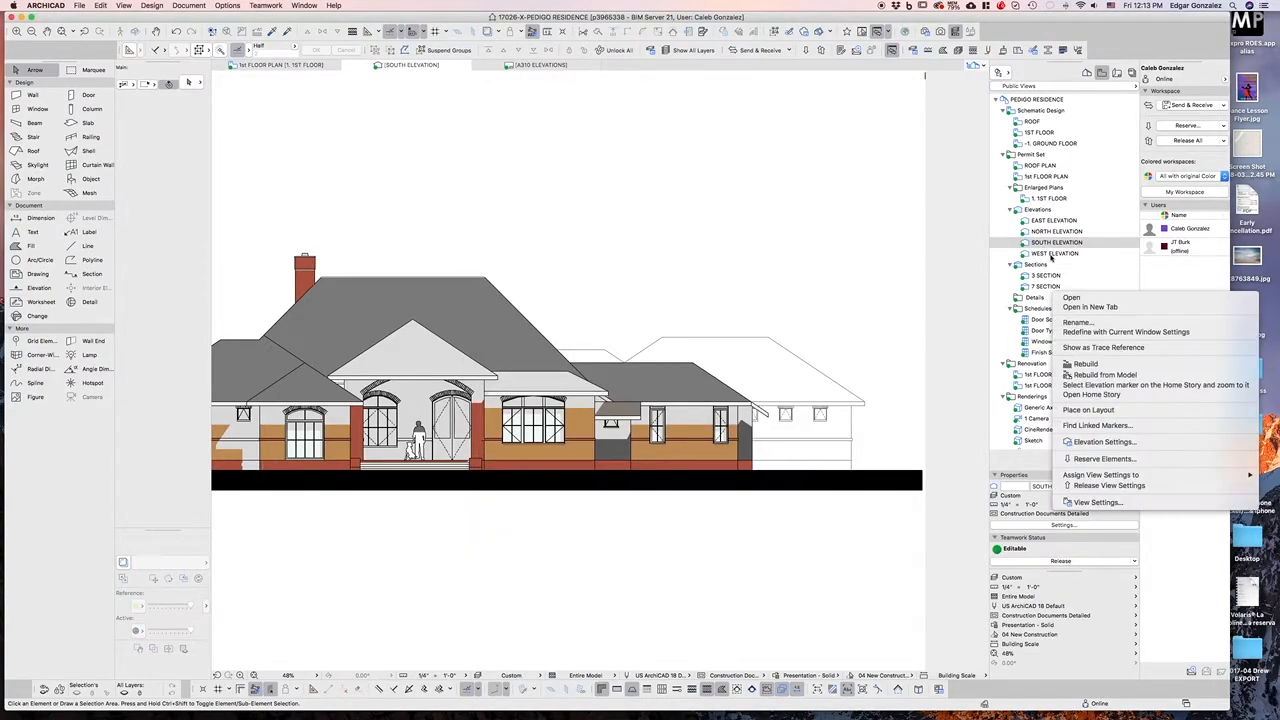
pyautogui.press('Return')
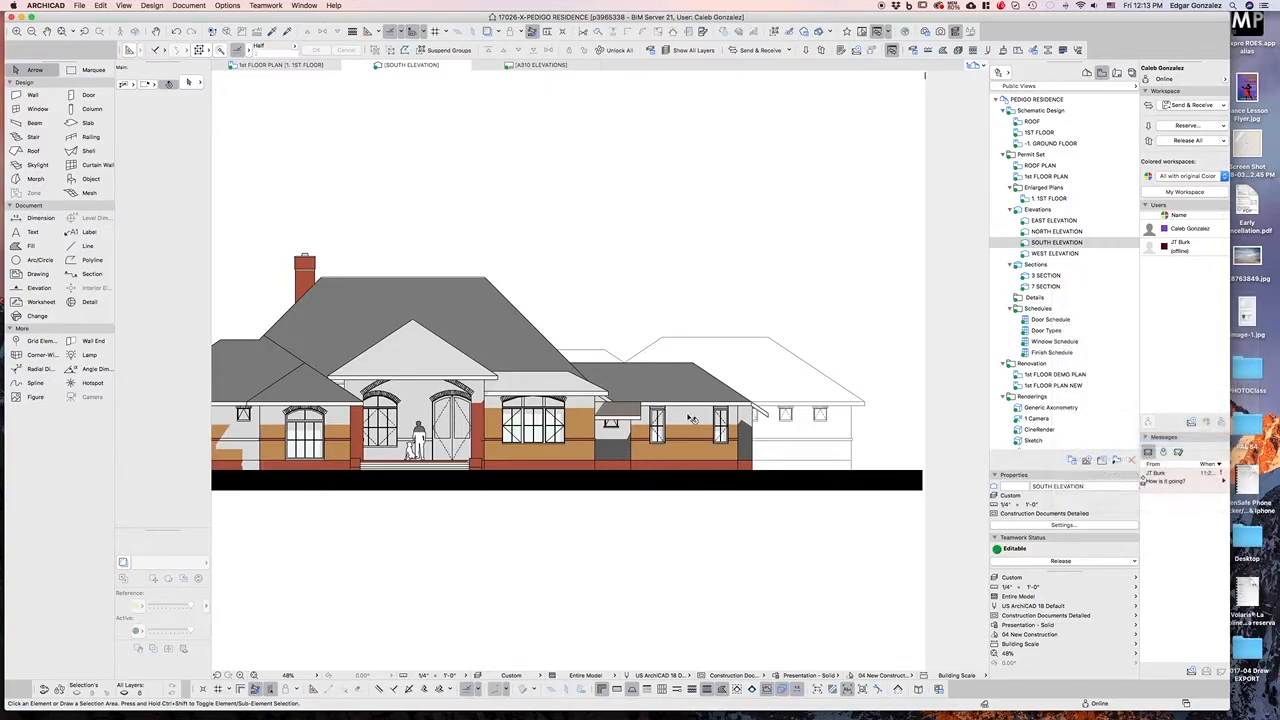
pyautogui.click(746, 476)
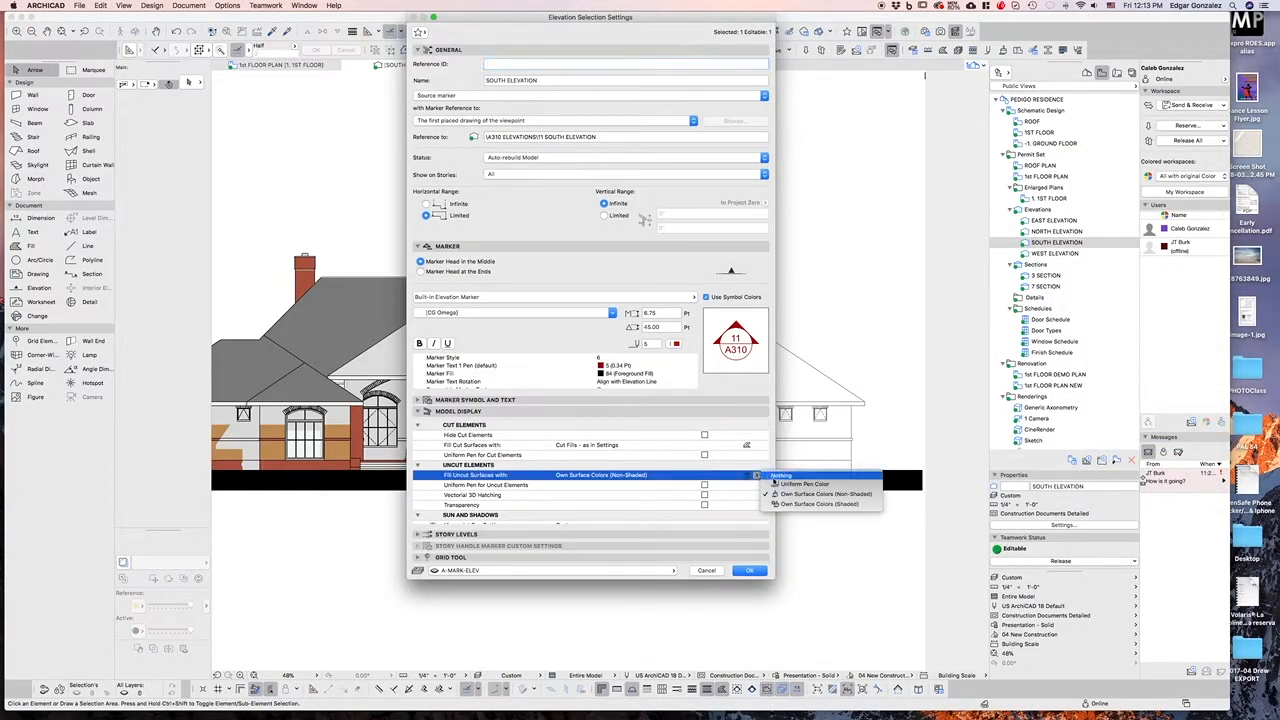
pyautogui.click(786, 505)
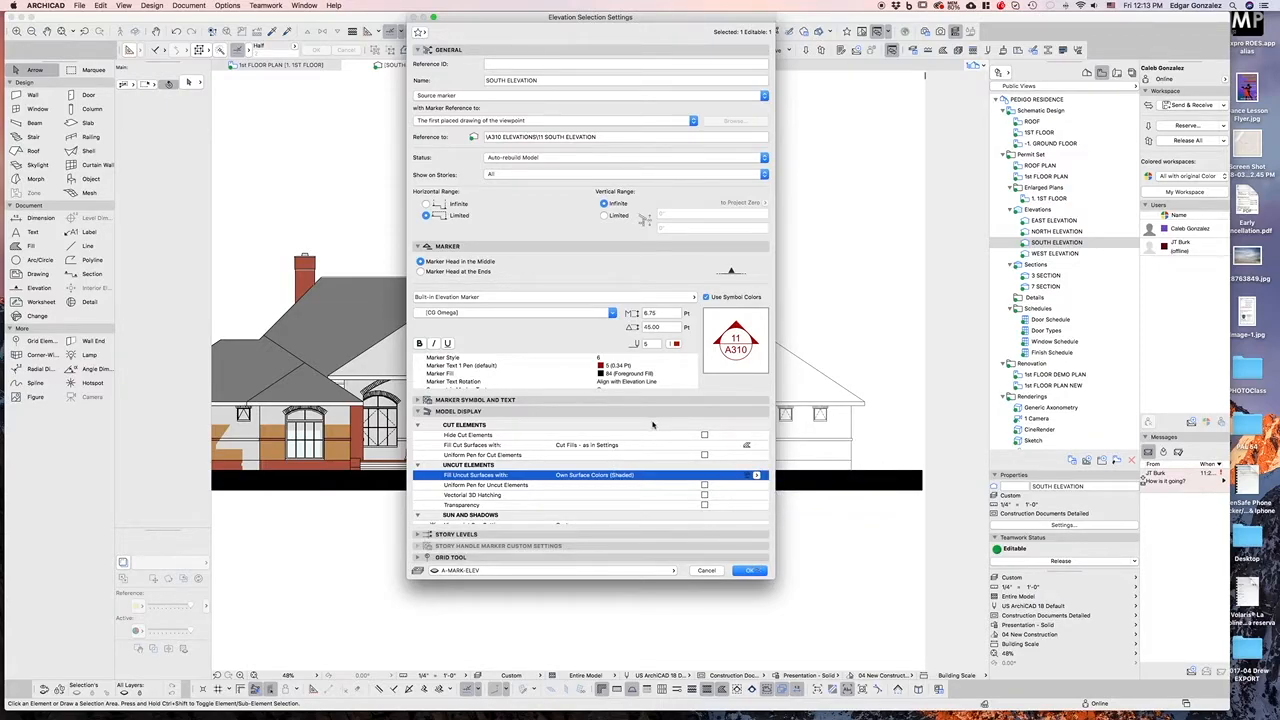
pyautogui.click(750, 570)
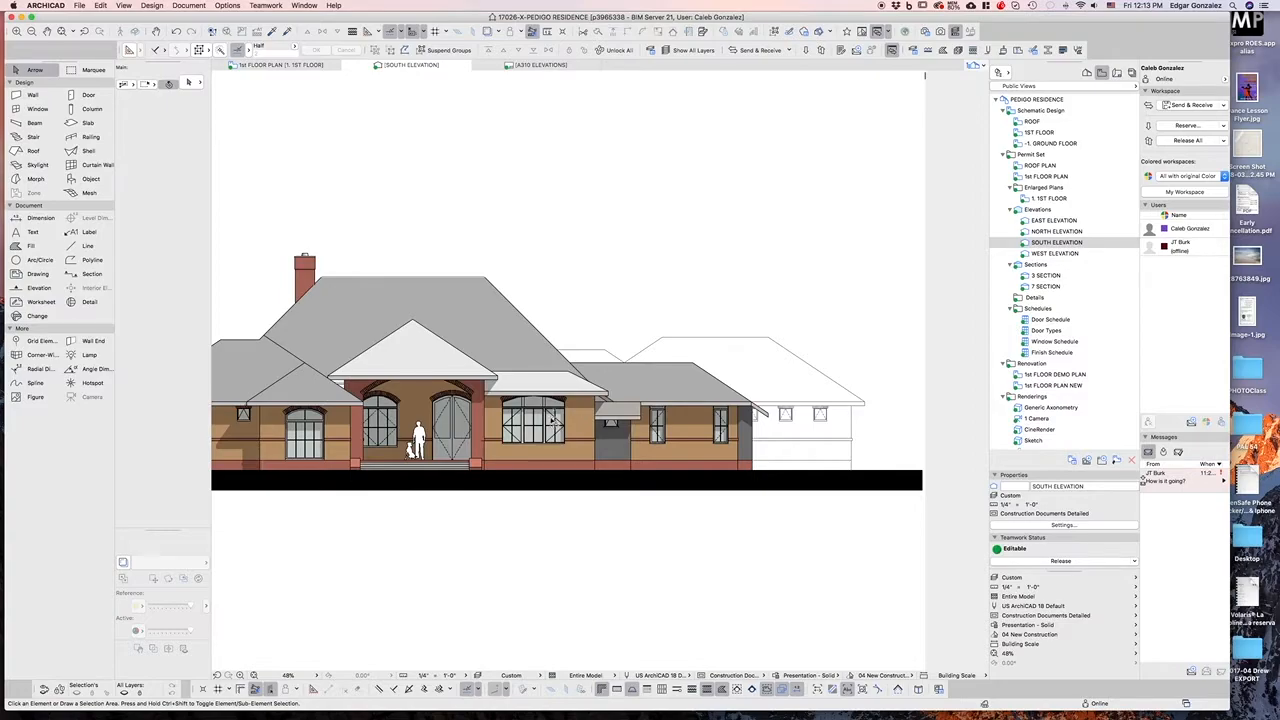
# Undo the last action and examine the shaded elevation up close around the entry porch and front wall
pyautogui.press('super+z')
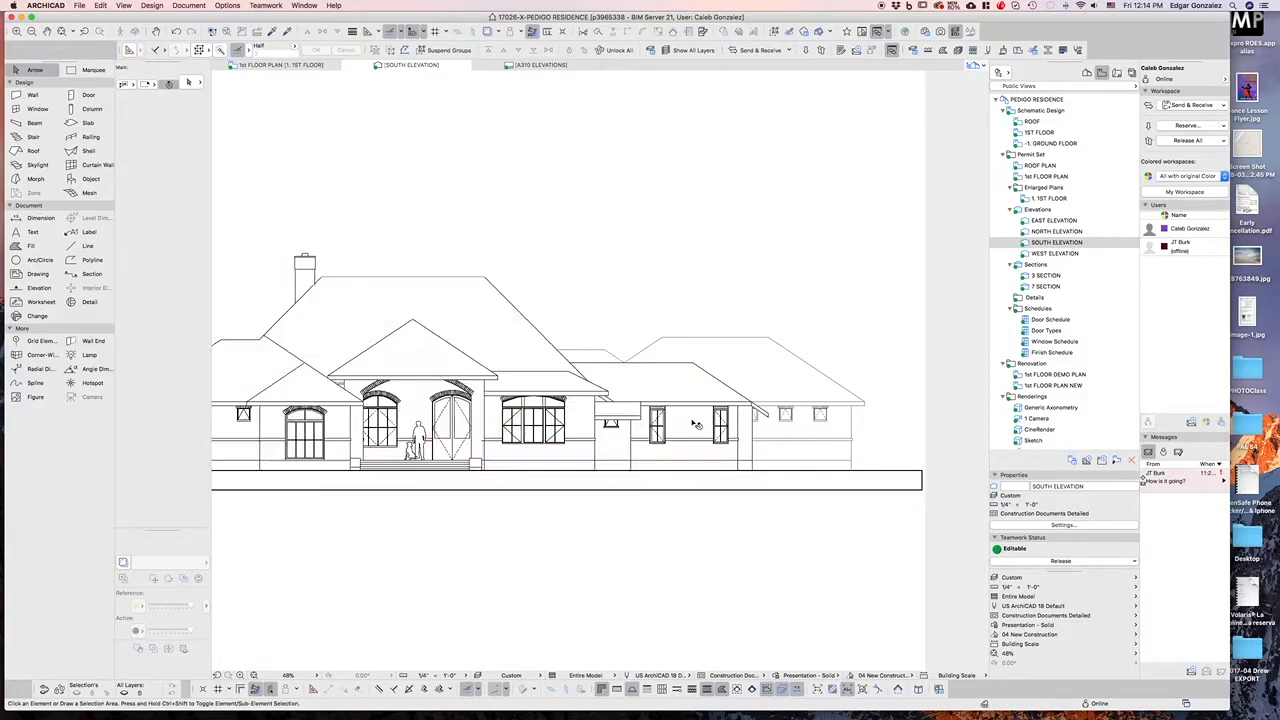
pyautogui.scroll(-3, 696, 424)
pyautogui.scroll(2, 608, 440)
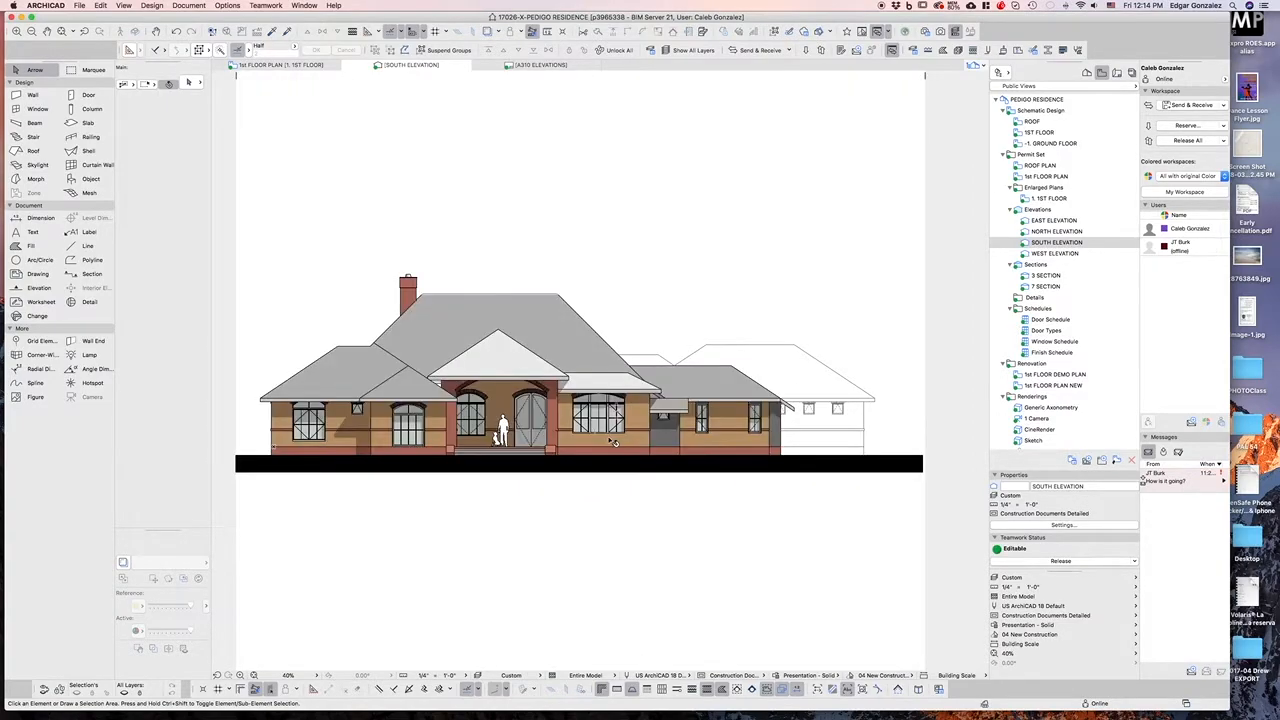
pyautogui.scroll(2, 610, 443)
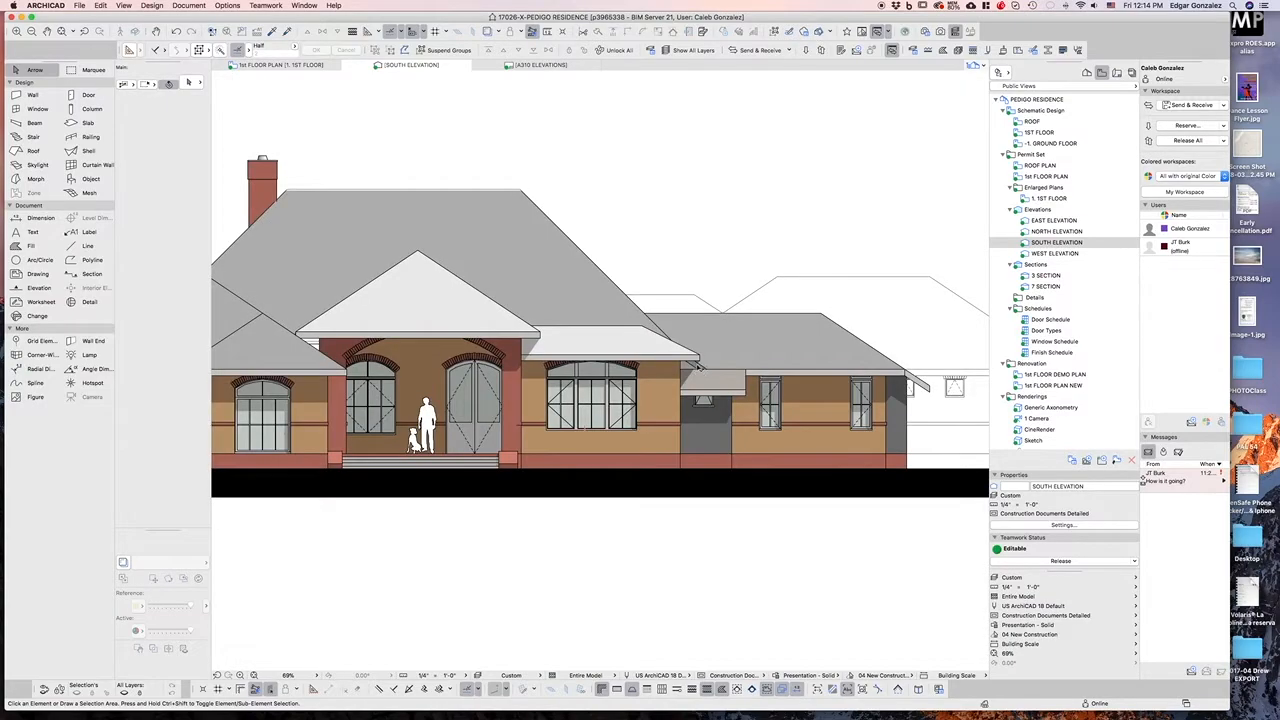
pyautogui.scroll(-1, 674, 410)
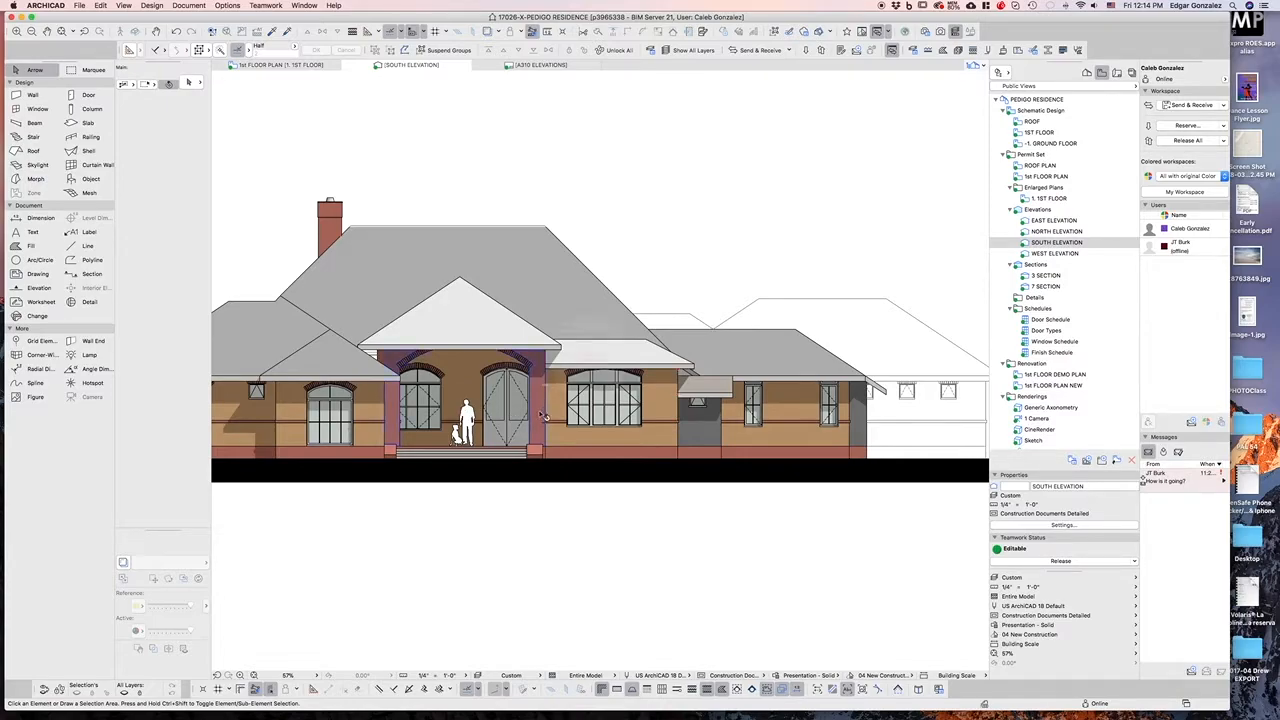
pyautogui.scroll(2, 538, 462)
pyautogui.scroll(2, 541, 456)
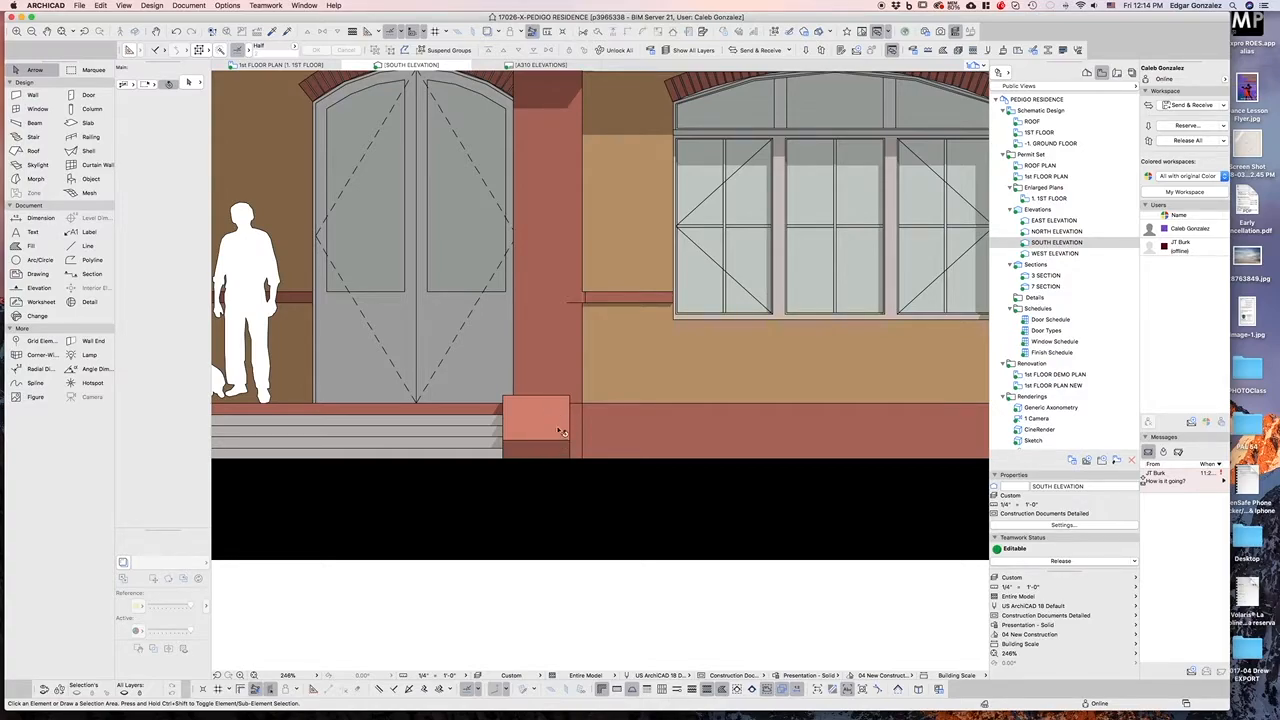
pyautogui.click(553, 411)
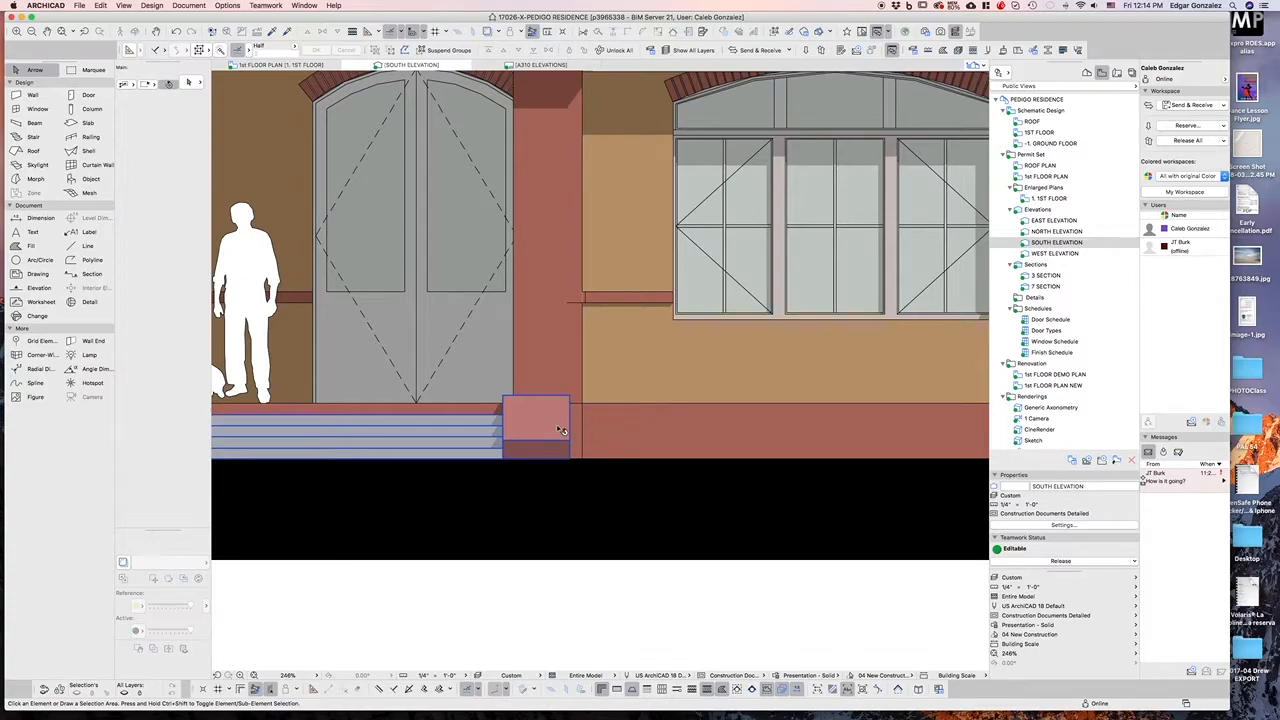
pyautogui.click(566, 483)
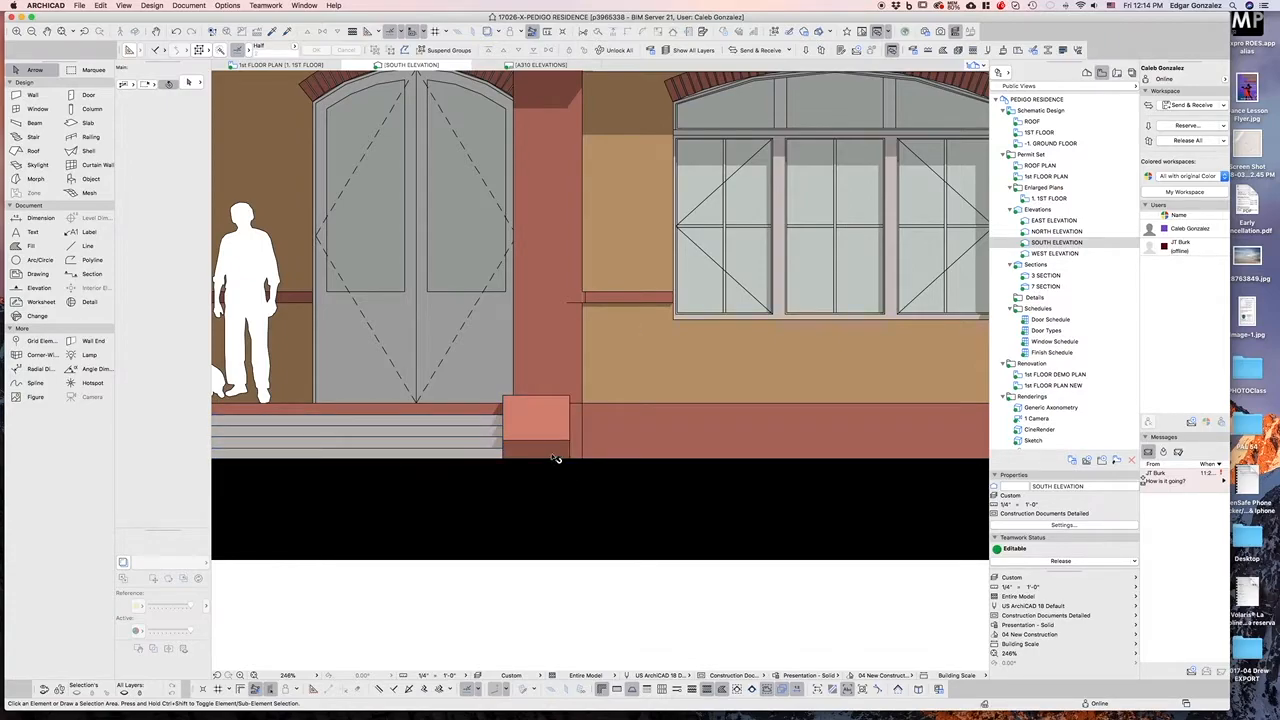
pyautogui.scroll(-3, 557, 458)
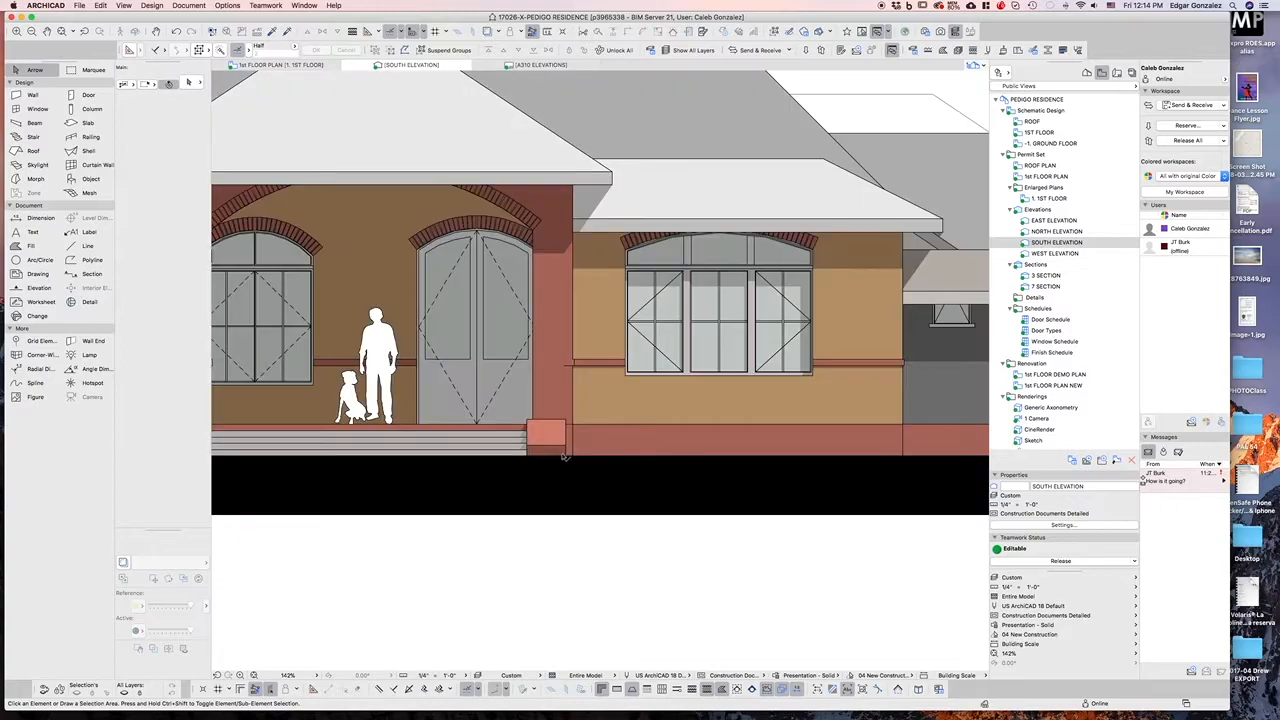
pyautogui.scroll(-2, 564, 452)
pyautogui.scroll(-2, 567, 450)
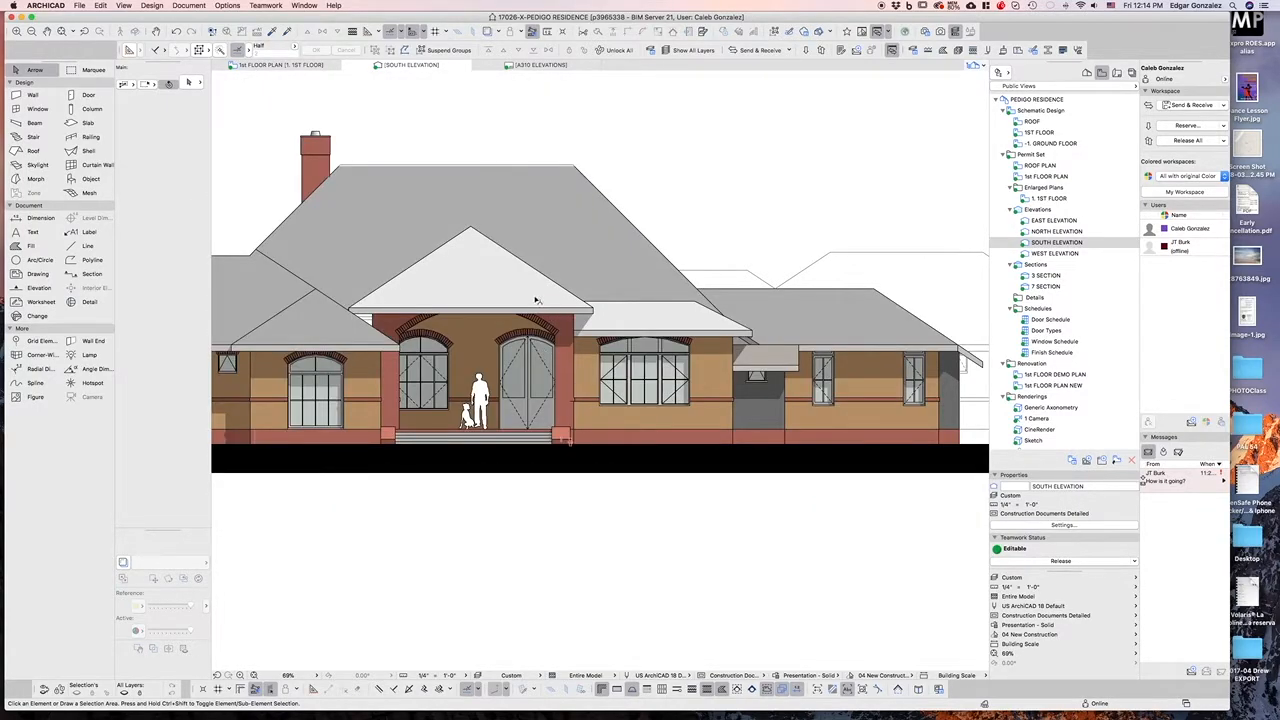
pyautogui.scroll(2, 548, 305)
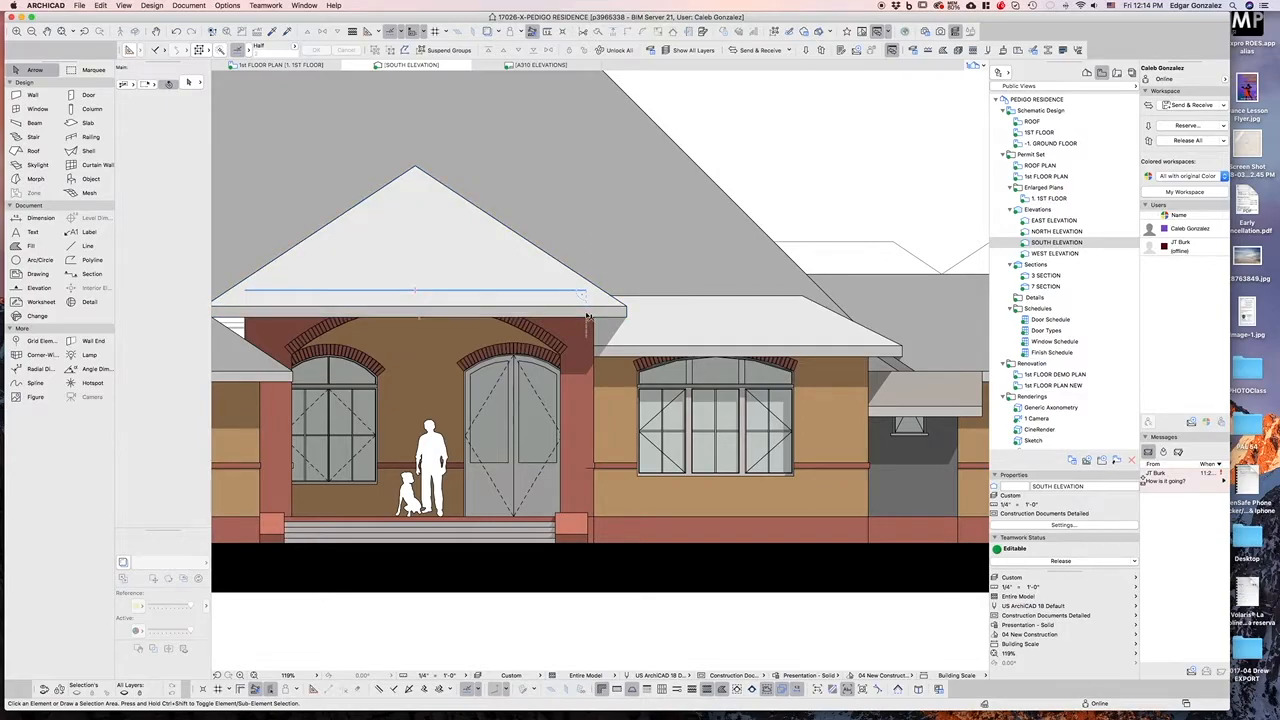
pyautogui.scroll(-5, 588, 318)
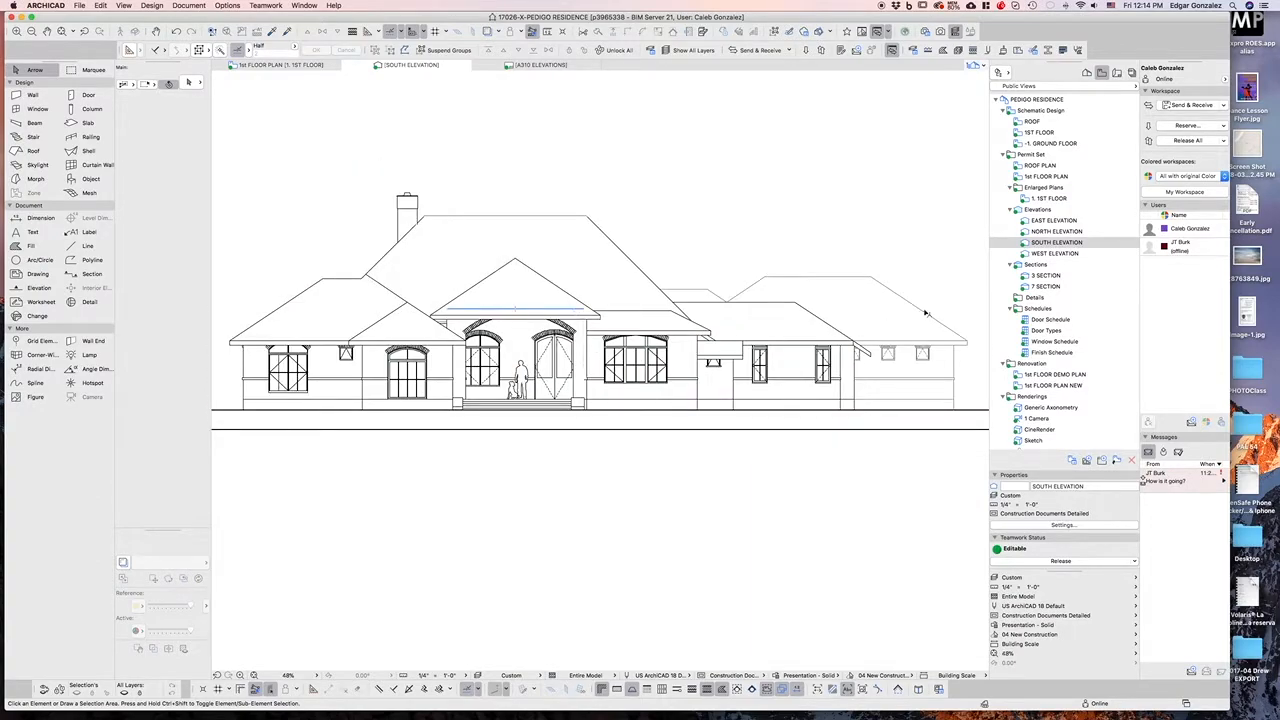
# Enable Vectorial 3D Hatching for the South Elevation's uncut elements
pyautogui.rightClick(1055, 243)
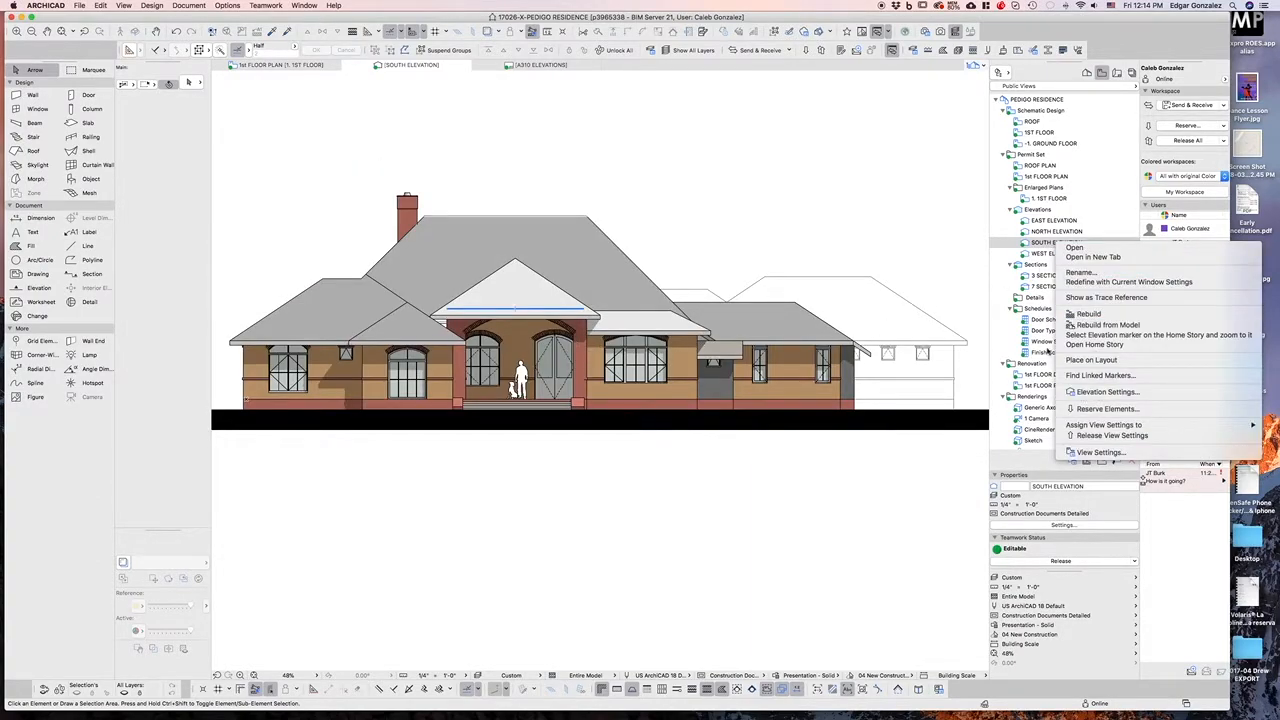
pyautogui.click(1108, 392)
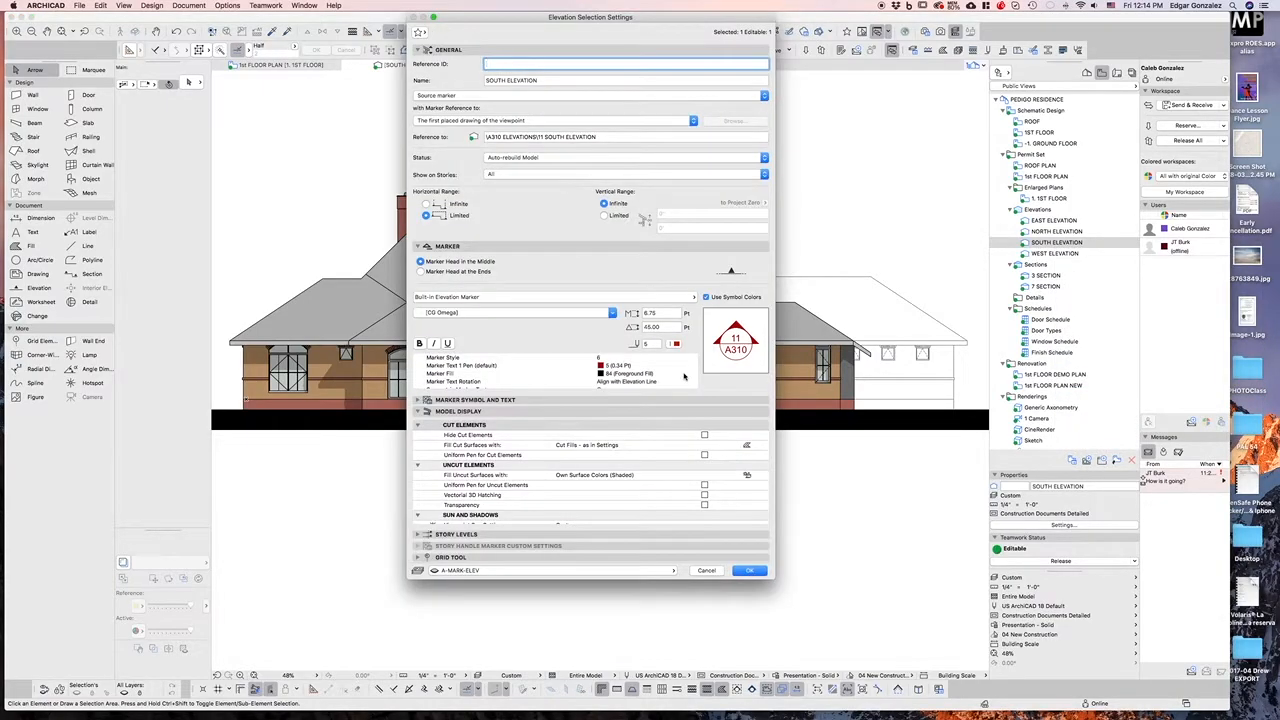
pyautogui.click(739, 476)
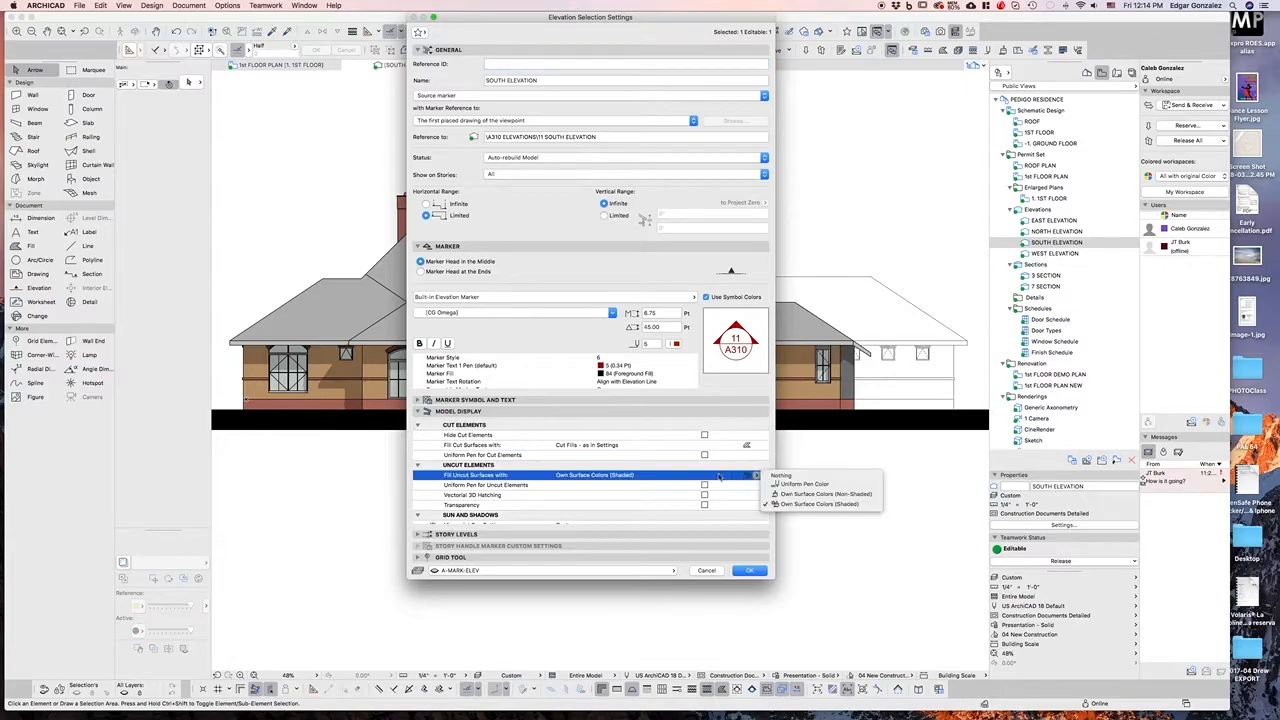
pyautogui.click(719, 476)
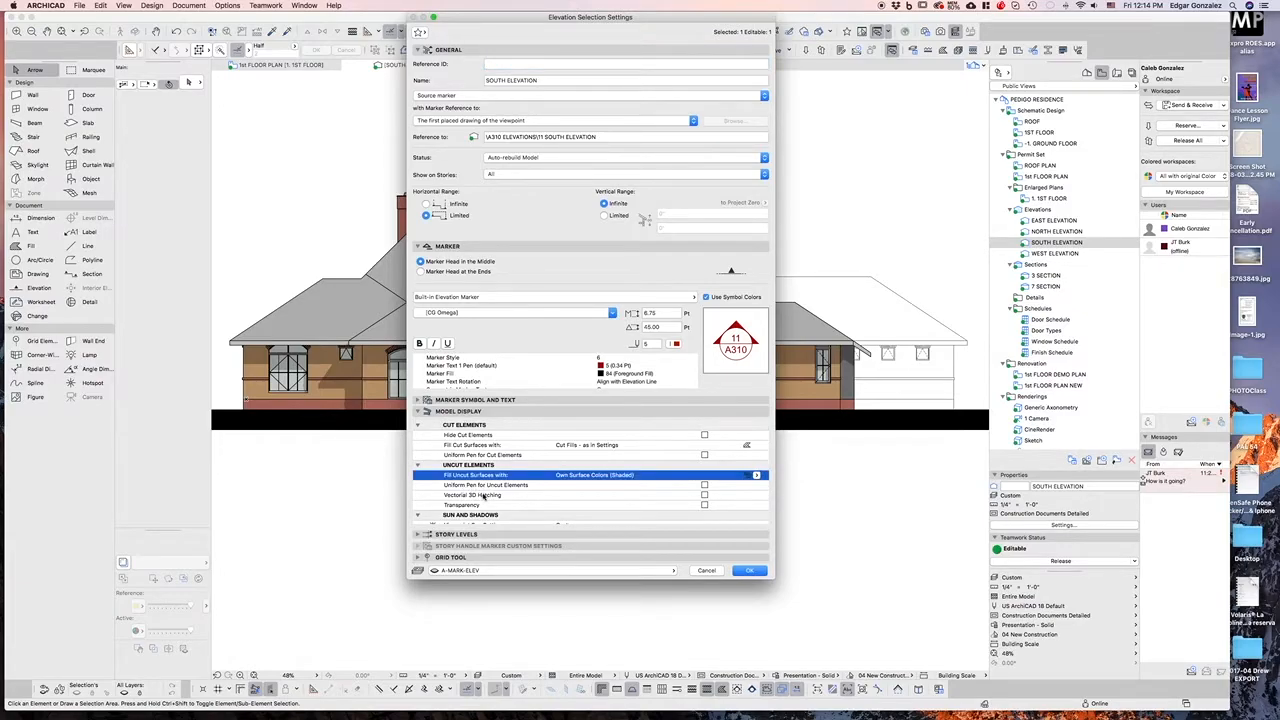
pyautogui.click(704, 495)
pyautogui.click(748, 571)
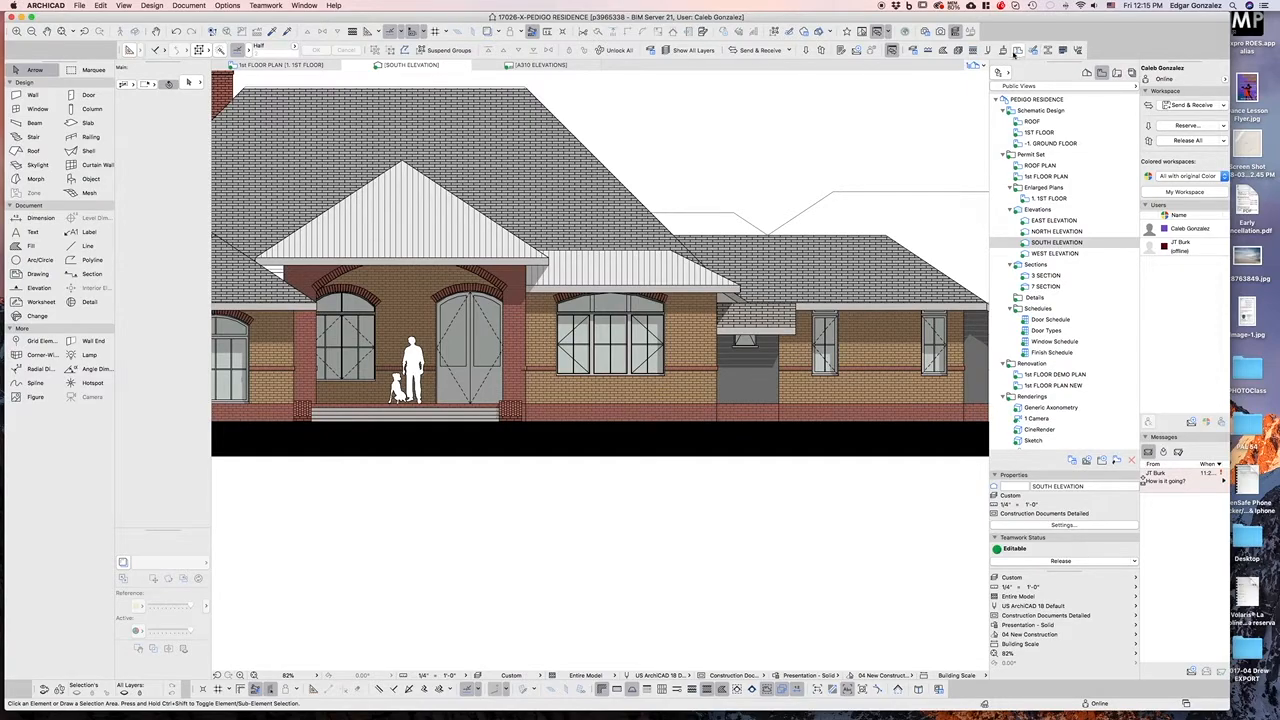
# Set the Brick: Running Bond* copy surface's vectorial hatching to Insulation Rigid
pyautogui.click(671, 330)
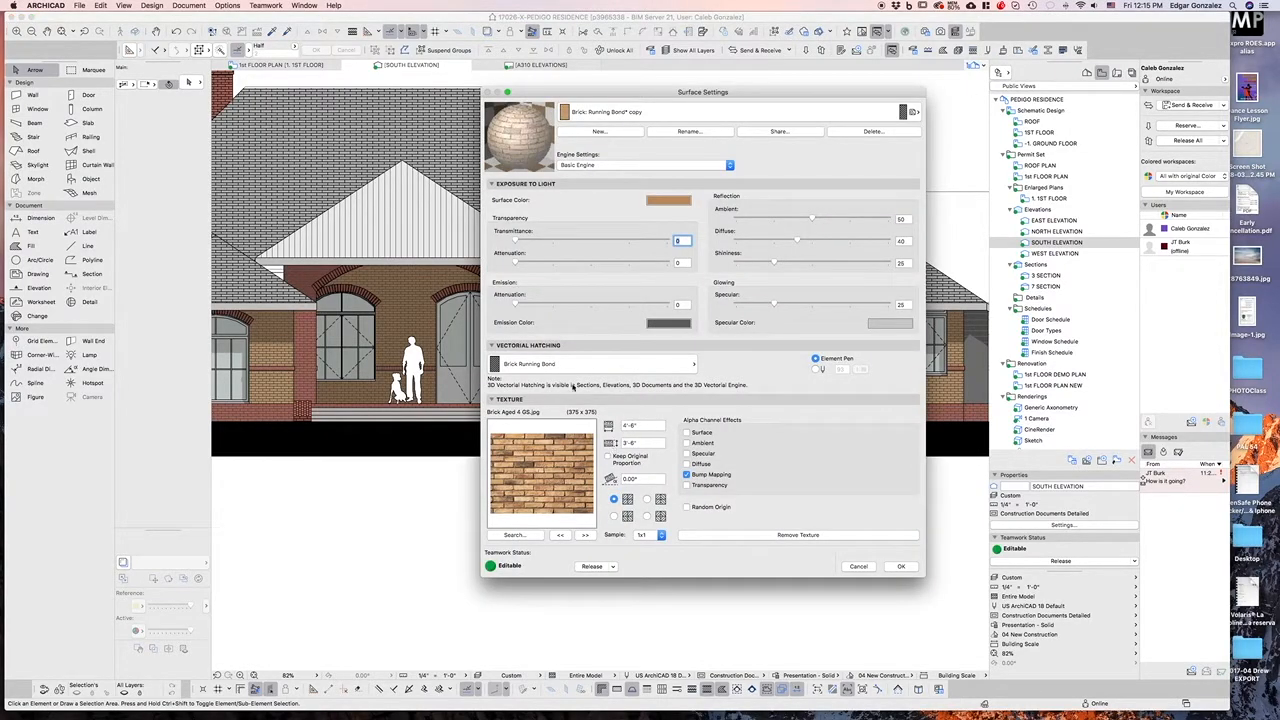
pyautogui.click(595, 364)
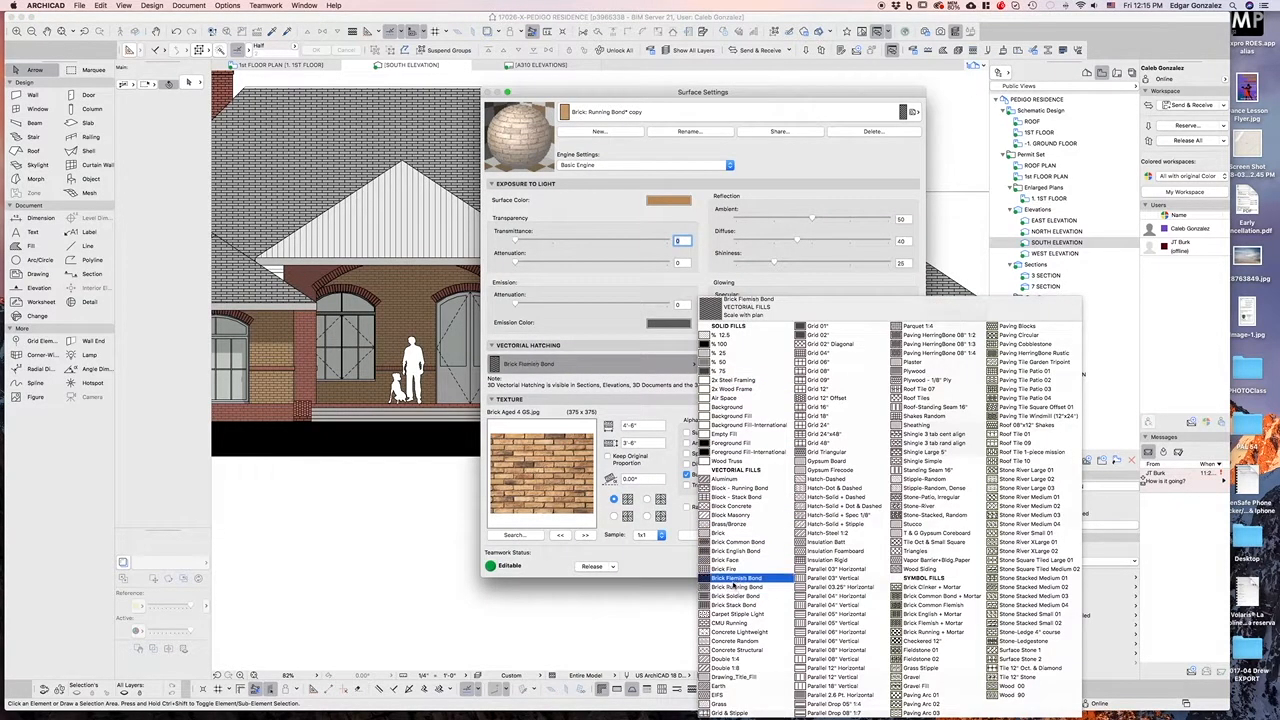
pyautogui.click(828, 559)
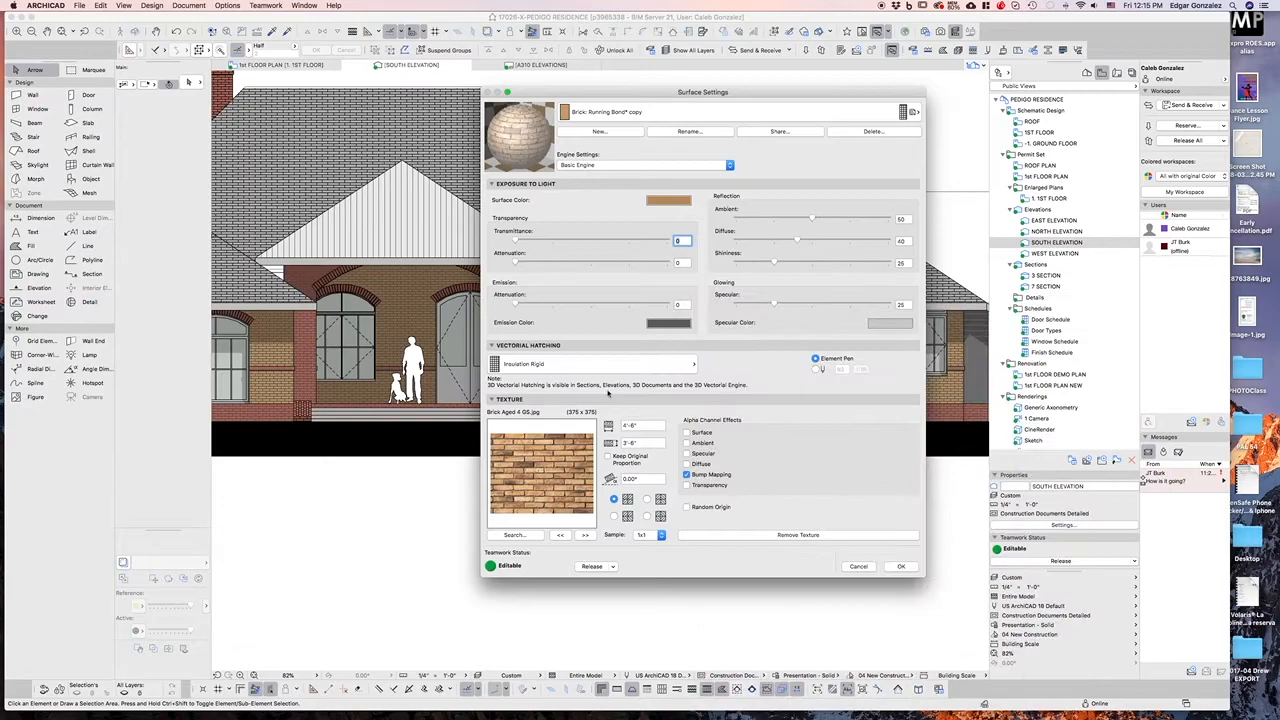
pyautogui.click(899, 566)
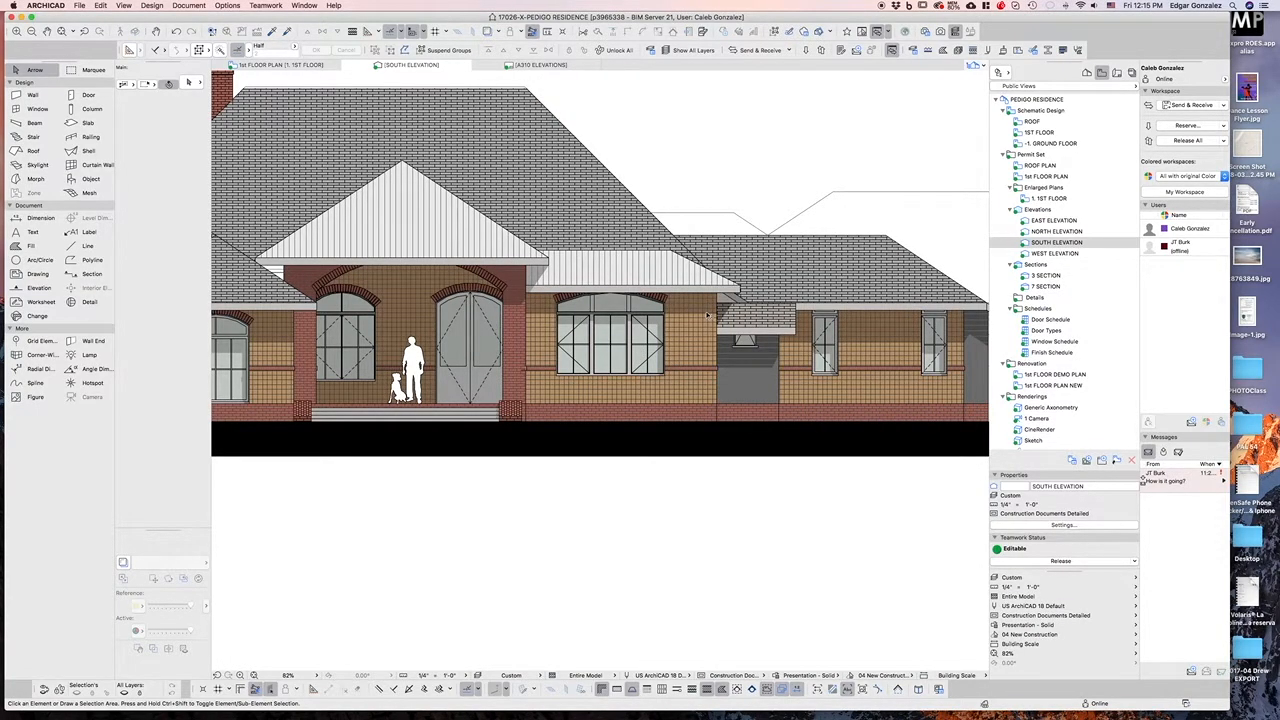
# Inspect the Insulation Rigid fill type's pattern settings without changing them
pyautogui.scroll(1, 707, 316)
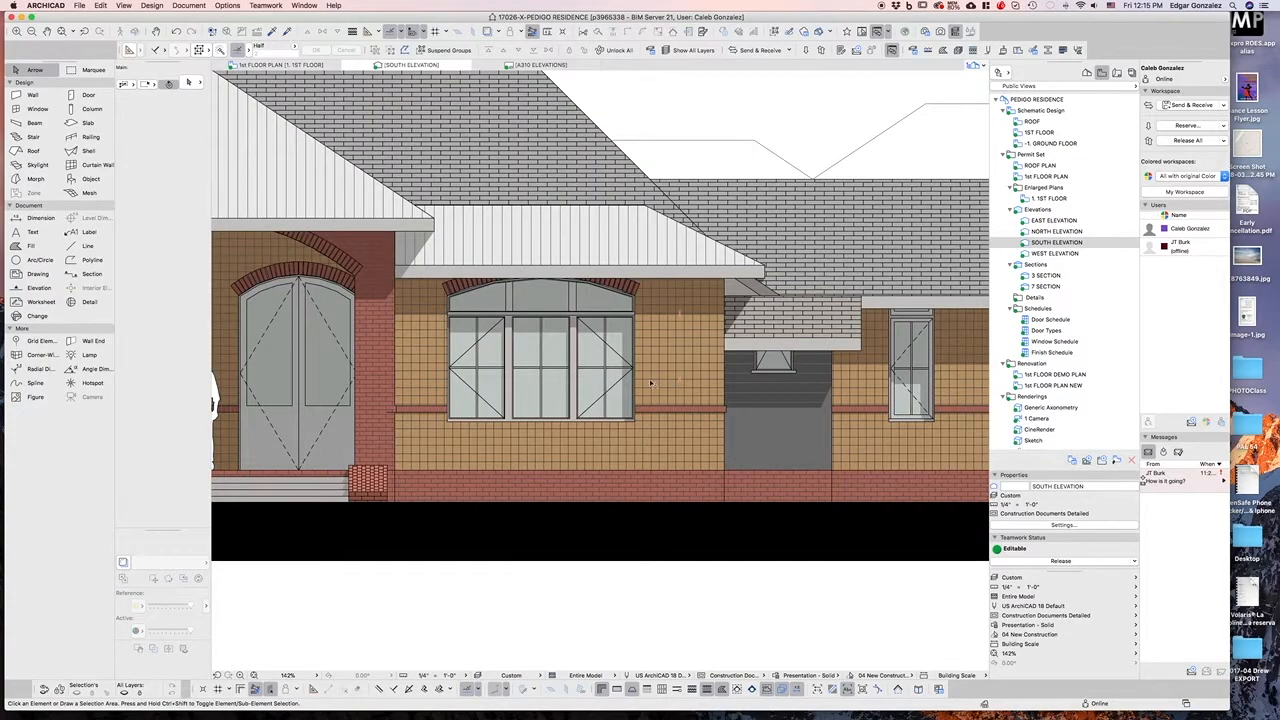
pyautogui.scroll(1, 651, 383)
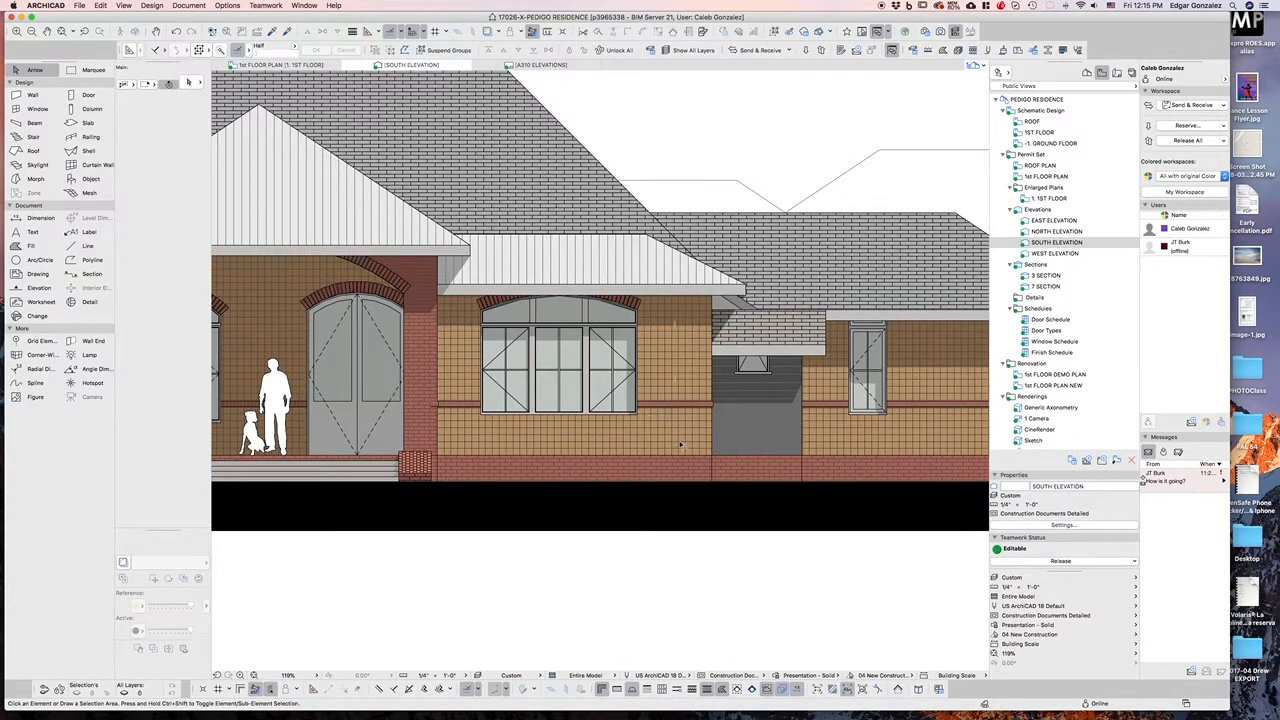
pyautogui.click(943, 50)
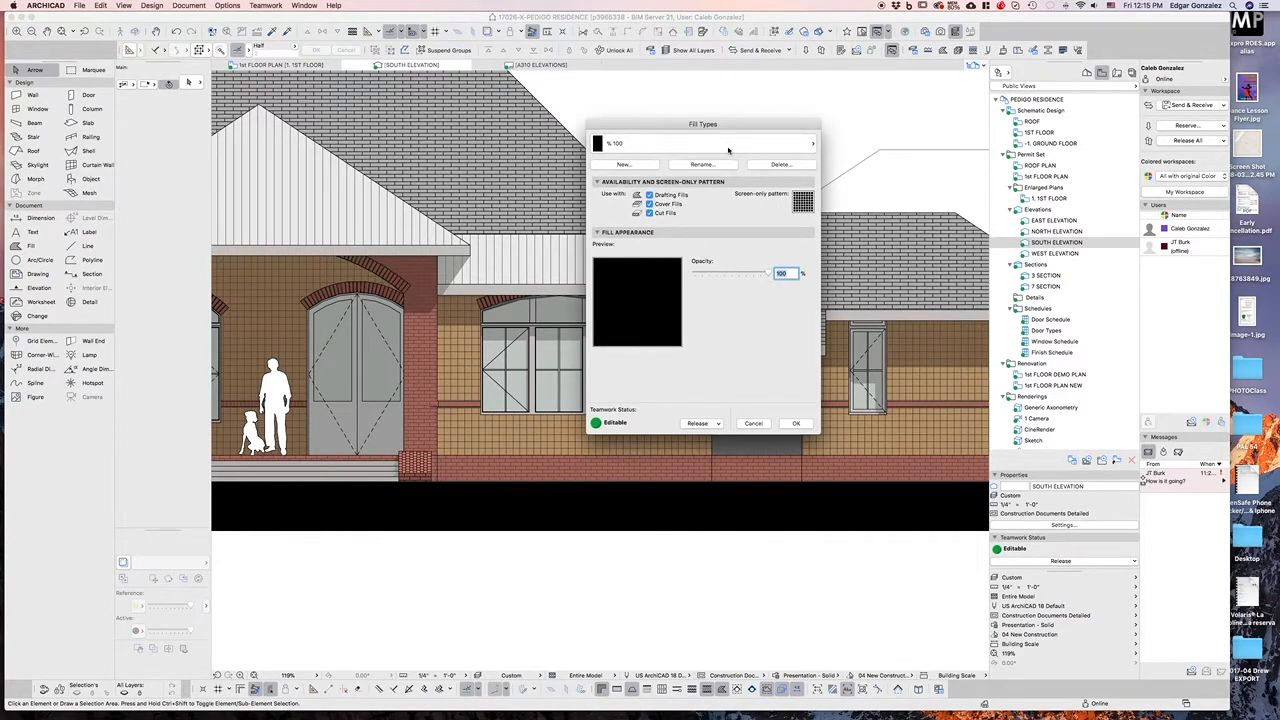
pyautogui.click(705, 147)
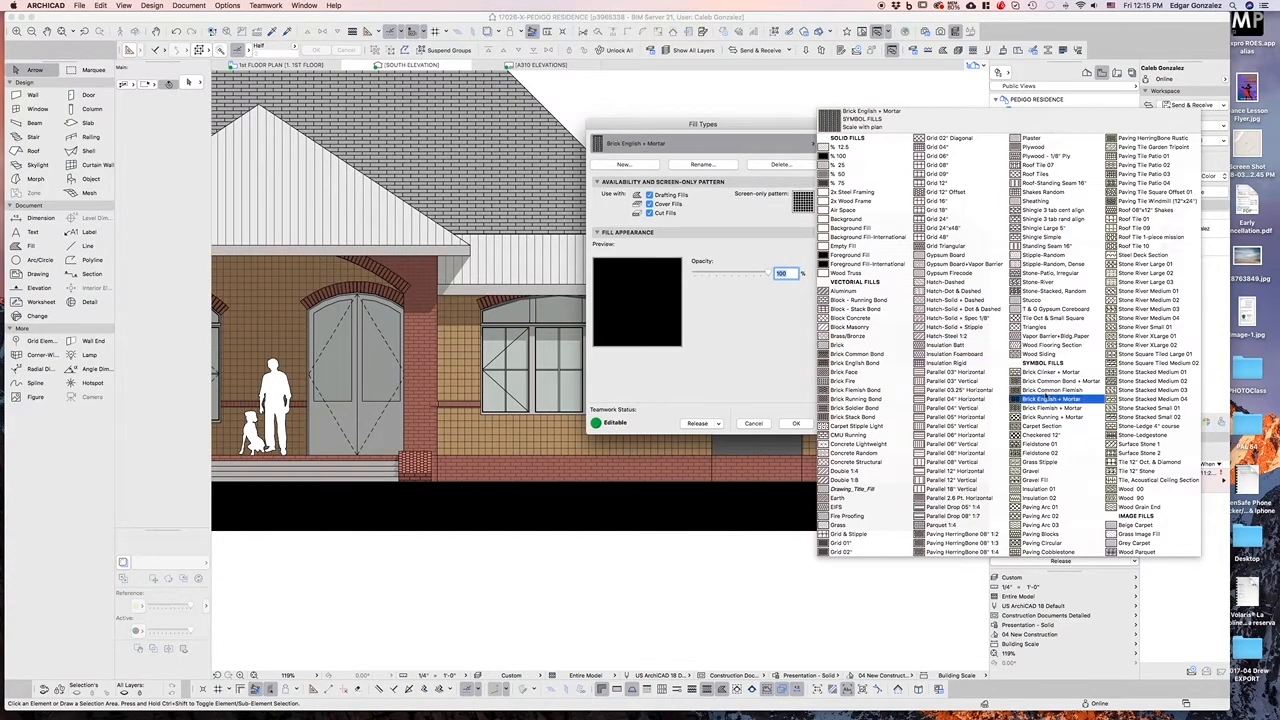
pyautogui.click(948, 363)
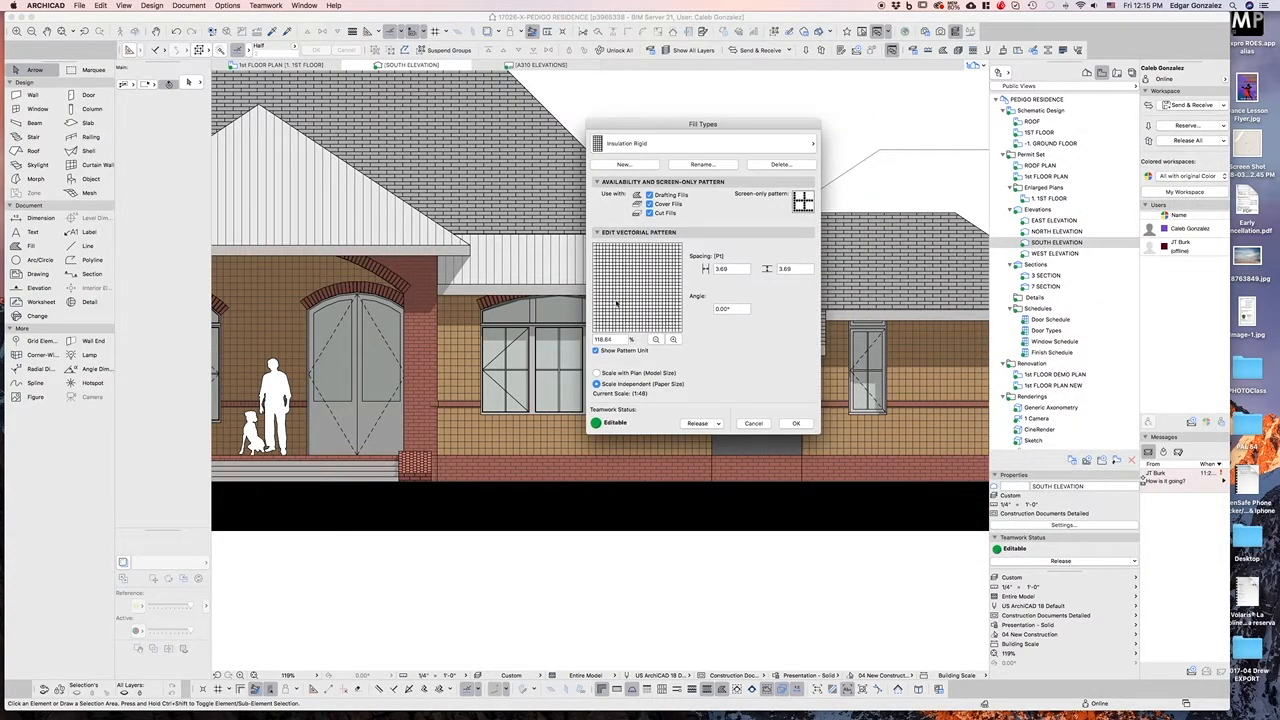
pyautogui.click(753, 424)
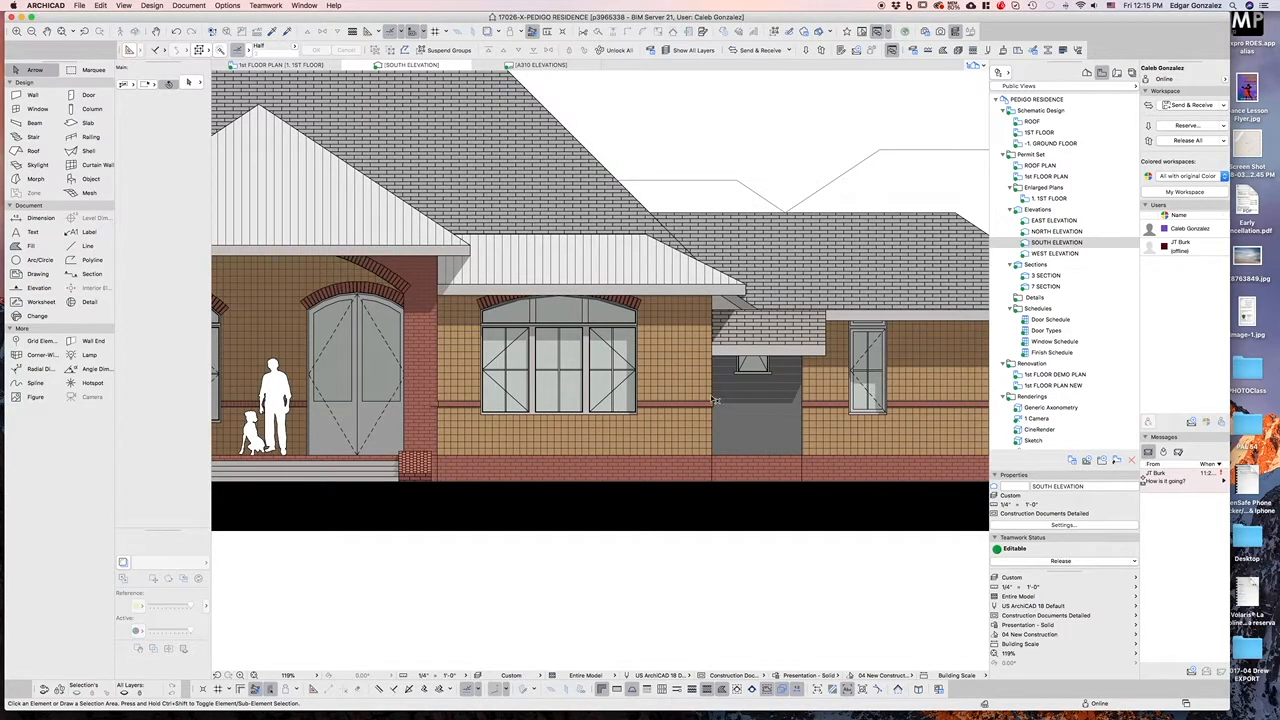
# Turn off Sun Shadow in the South Elevation's settings
pyautogui.rightClick(1055, 243)
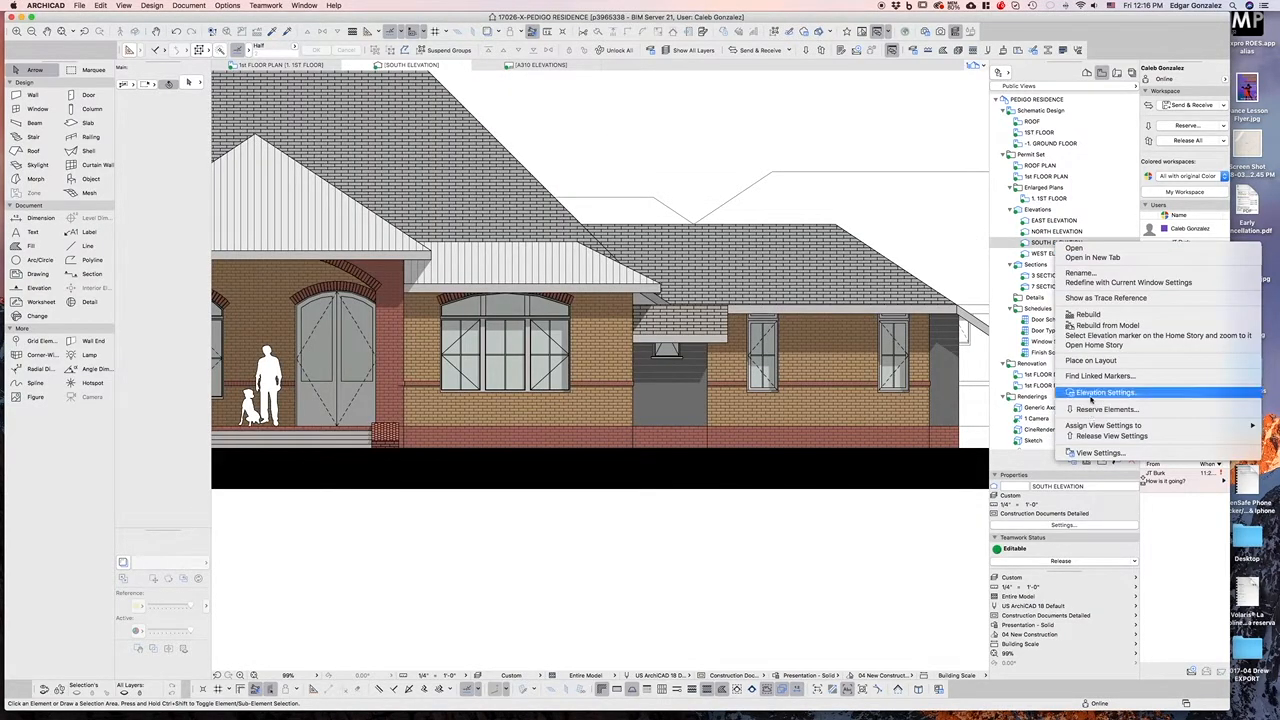
pyautogui.click(1100, 392)
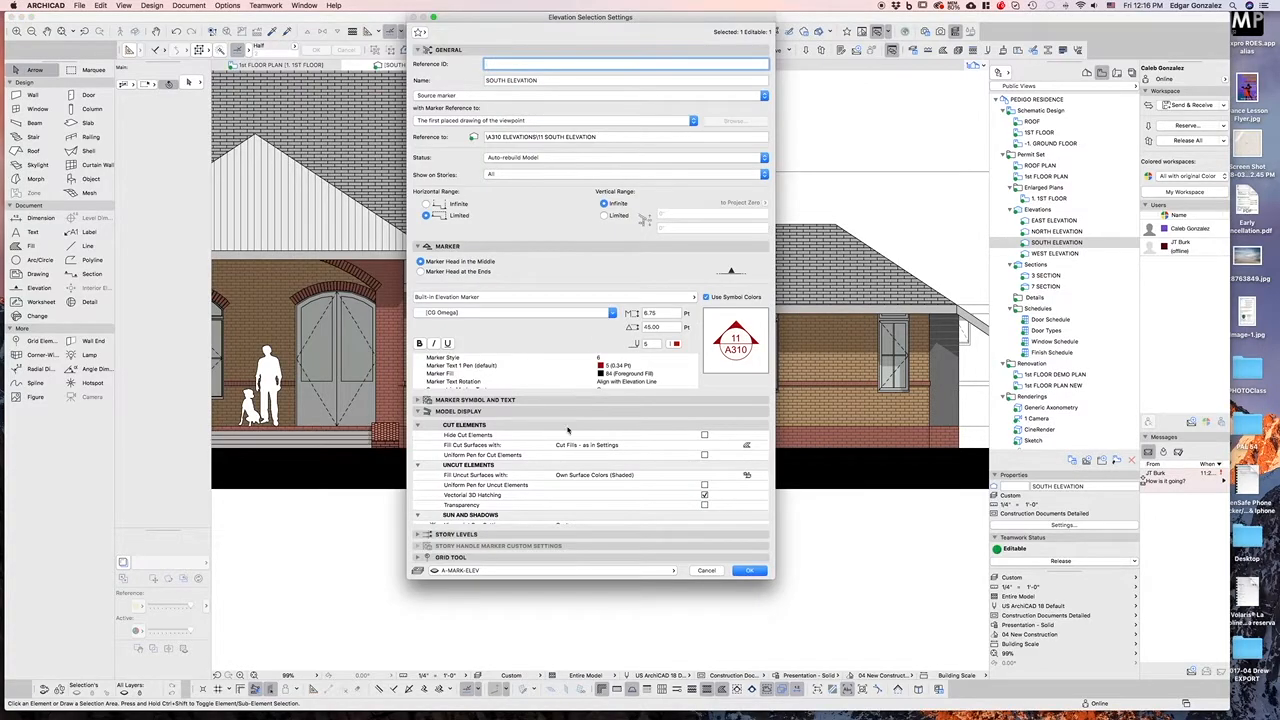
pyautogui.scroll(-3, 567, 430)
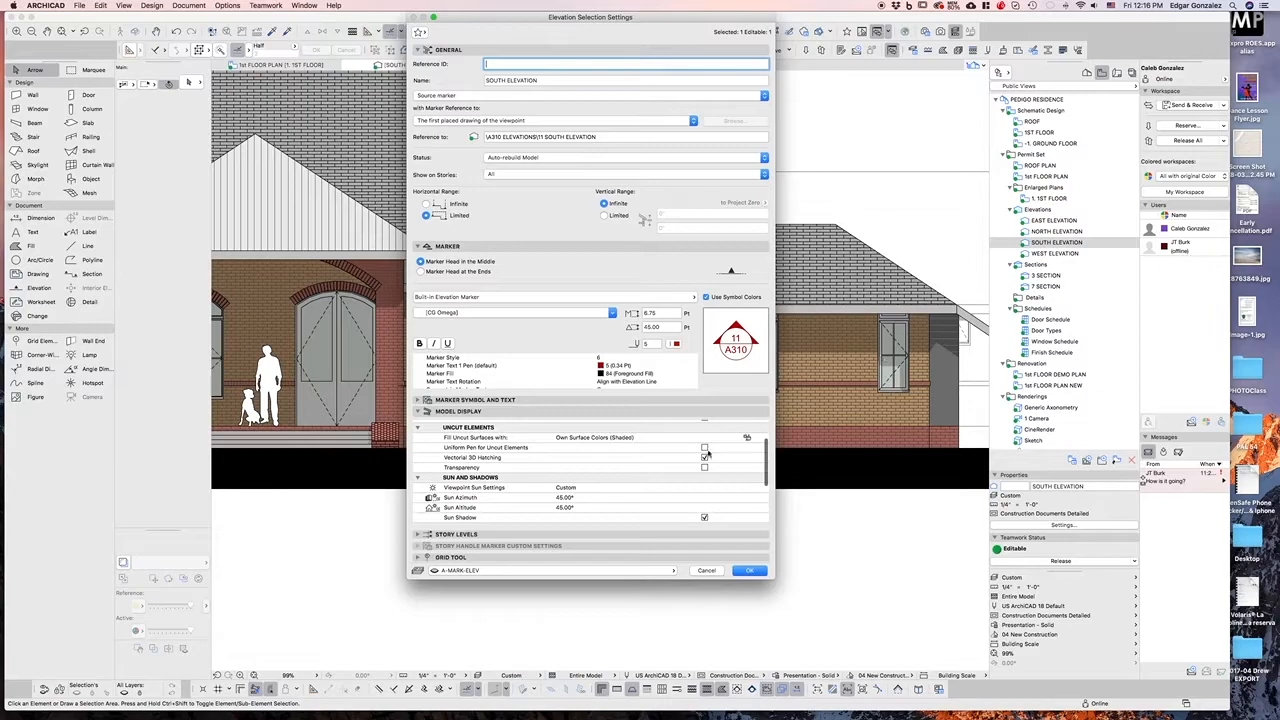
pyautogui.scroll(-2, 702, 468)
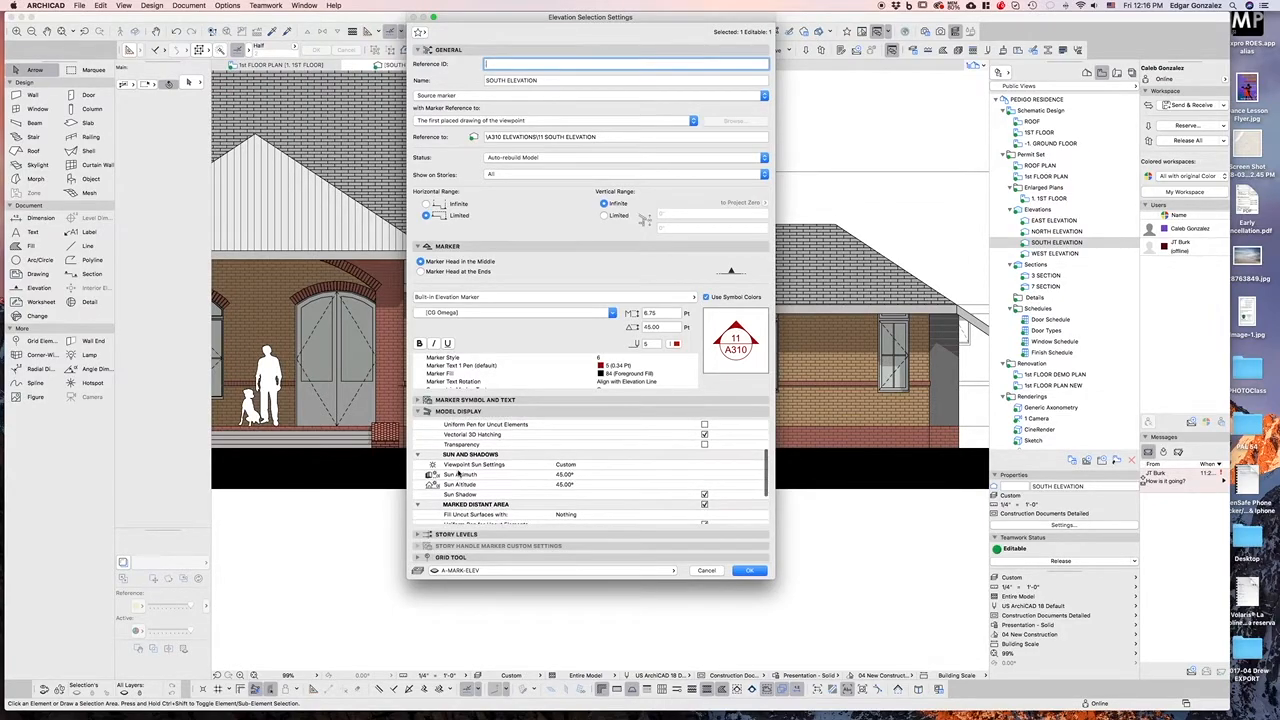
pyautogui.click(705, 495)
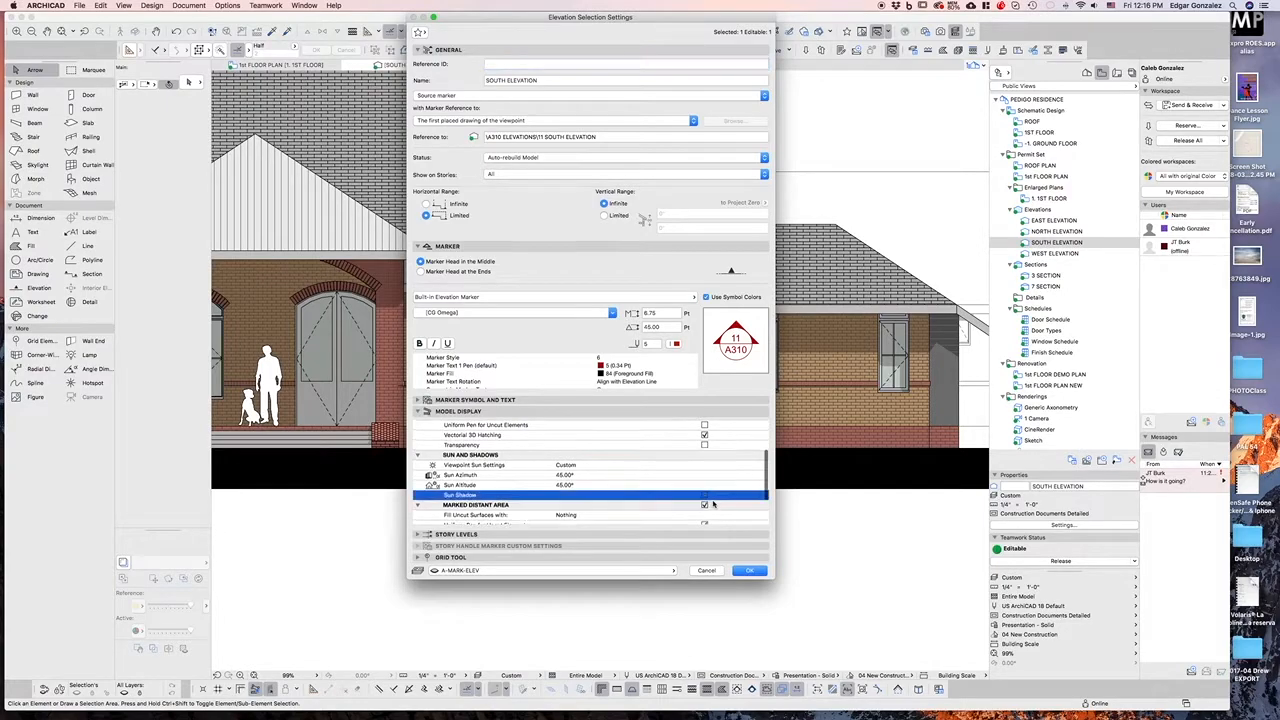
pyautogui.click(750, 571)
pyautogui.scroll(-4, 598, 400)
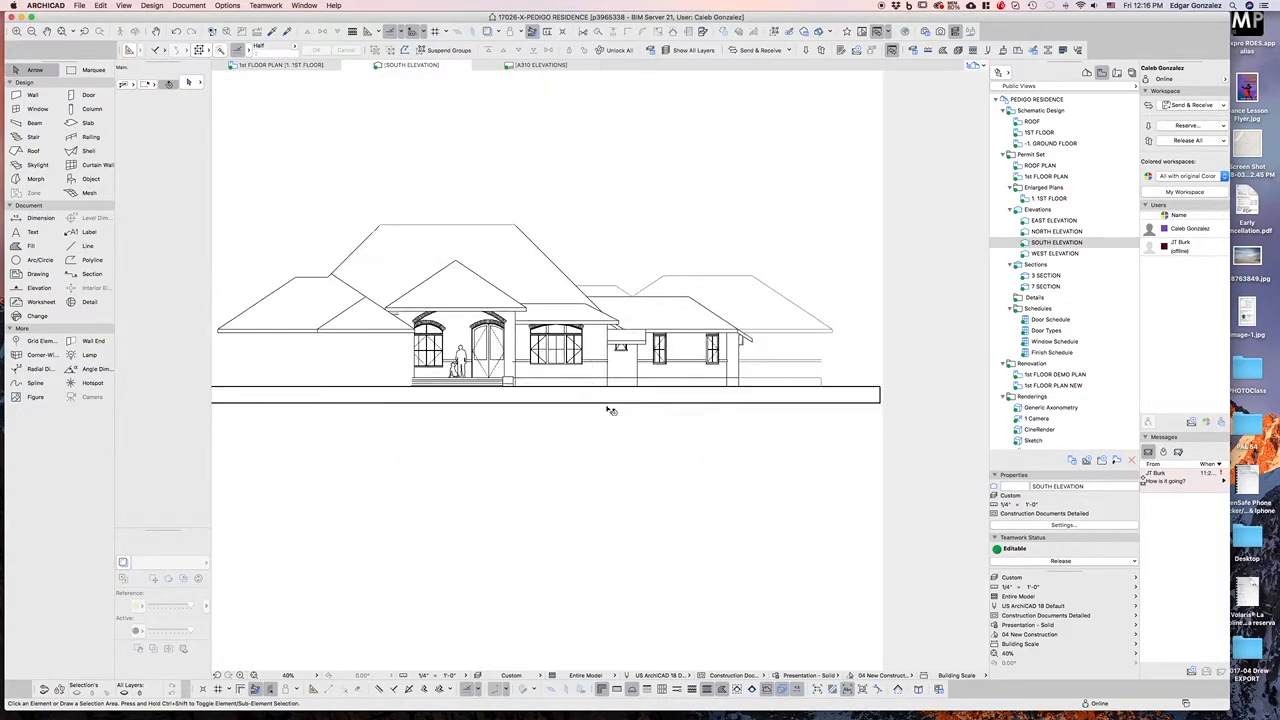
pyautogui.scroll(4, 578, 302)
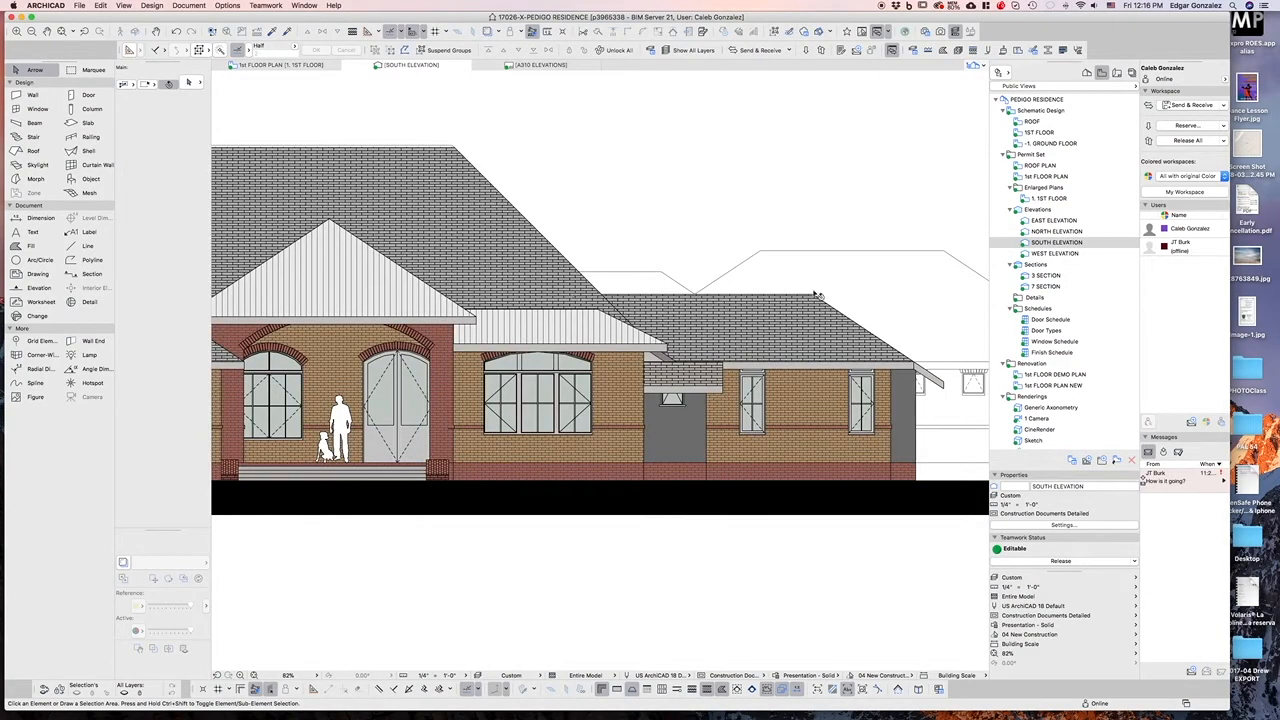
# Turn Sun Shadow back on in the South Elevation's settings
pyautogui.rightClick(1045, 245)
pyautogui.click(1094, 391)
pyautogui.scroll(-5, 630, 478)
pyautogui.scroll(-2, 636, 487)
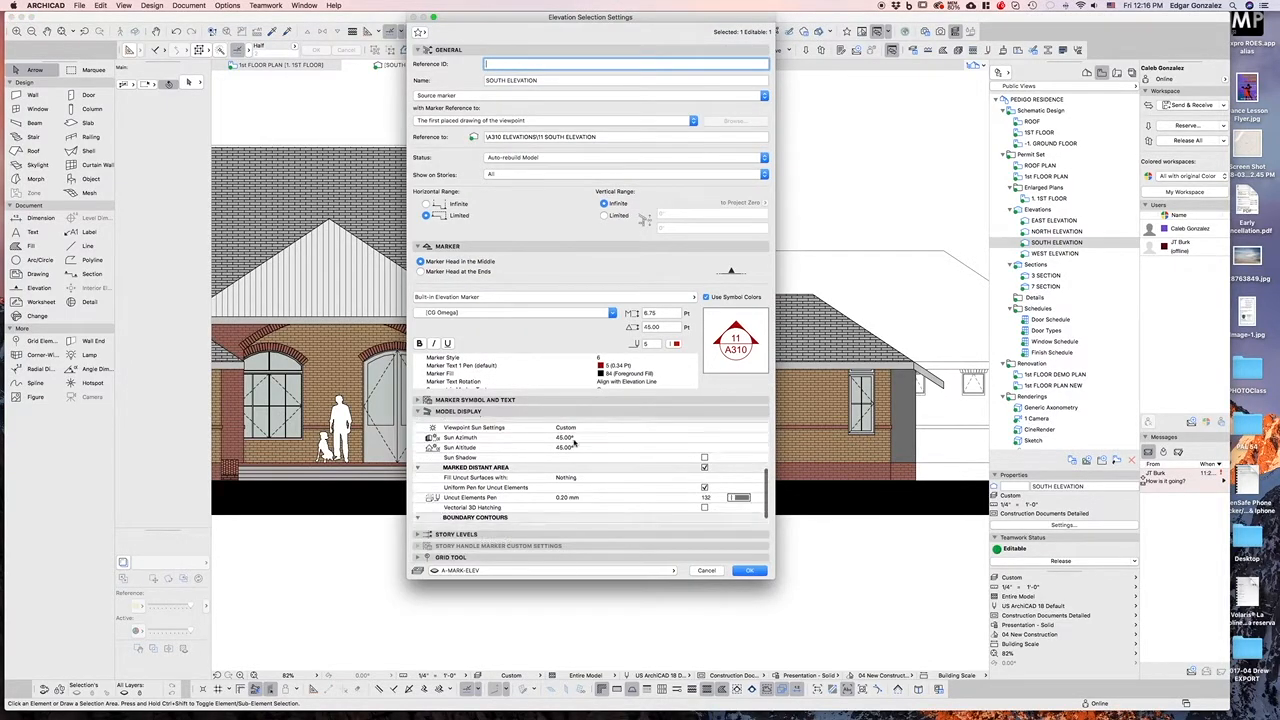
pyautogui.click(704, 481)
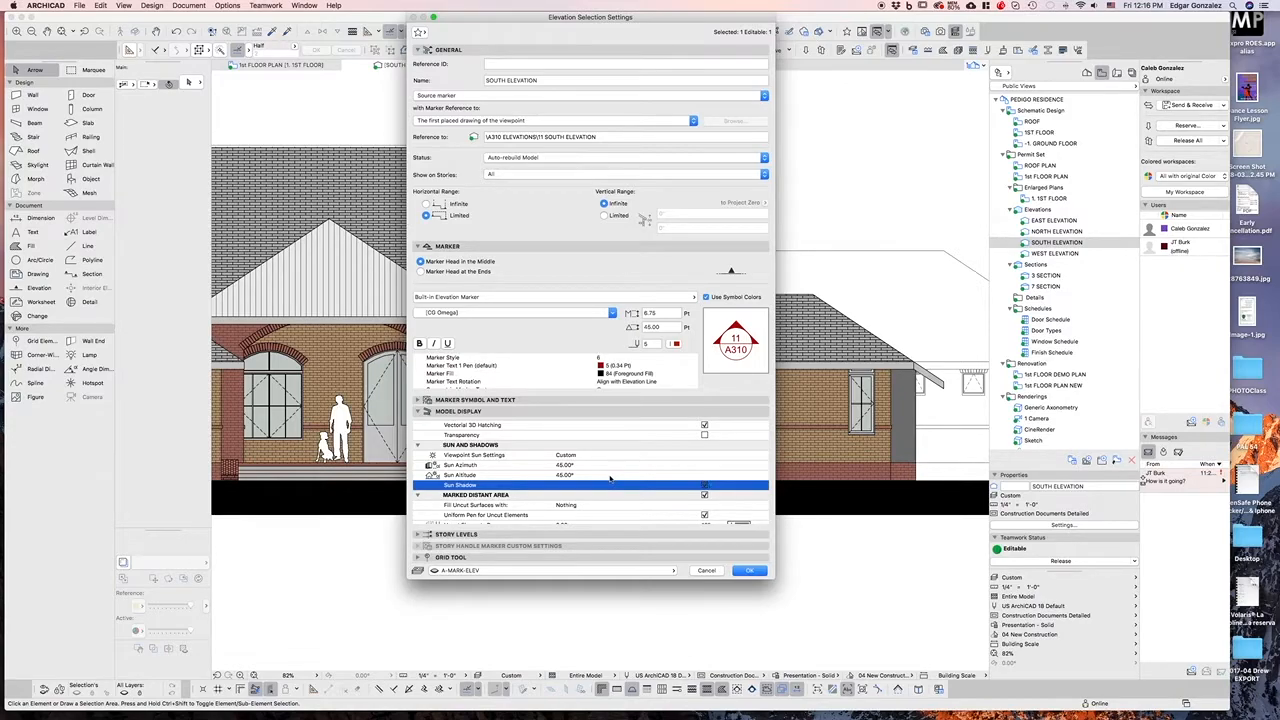
pyautogui.press('Return')
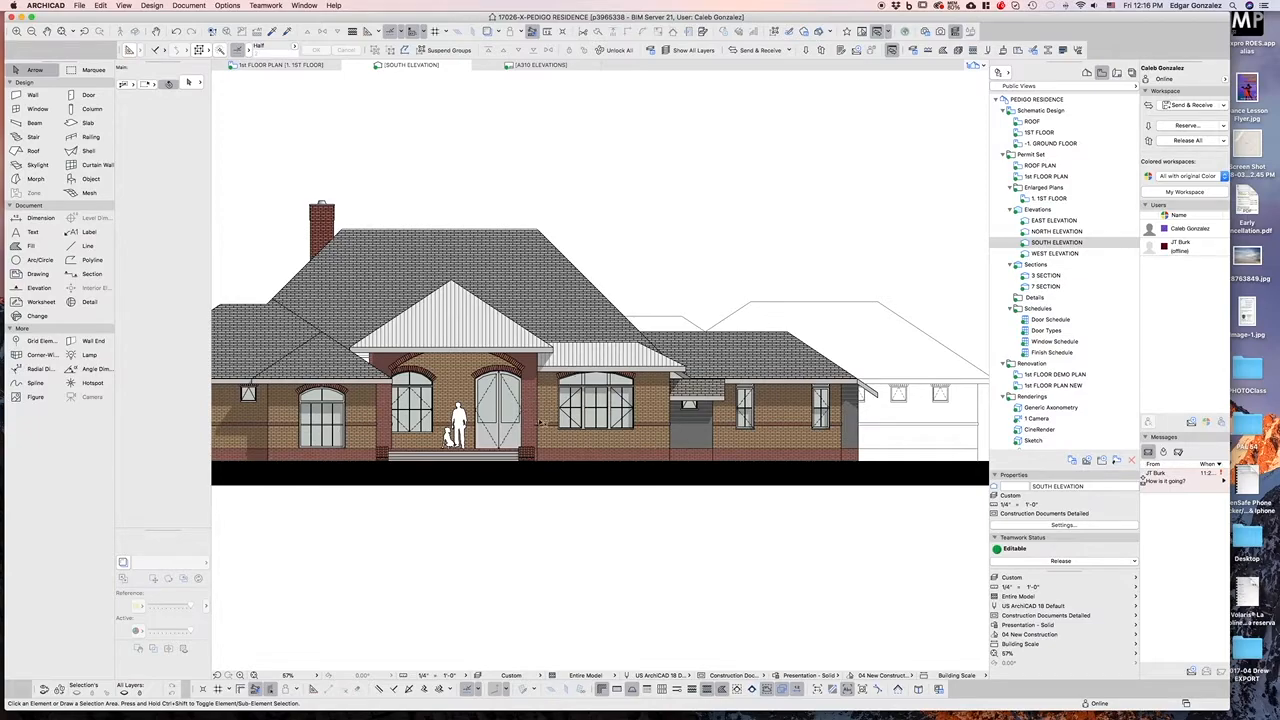
# Switch the view's graphic override combination to White Model
pyautogui.scroll(3, 441, 372)
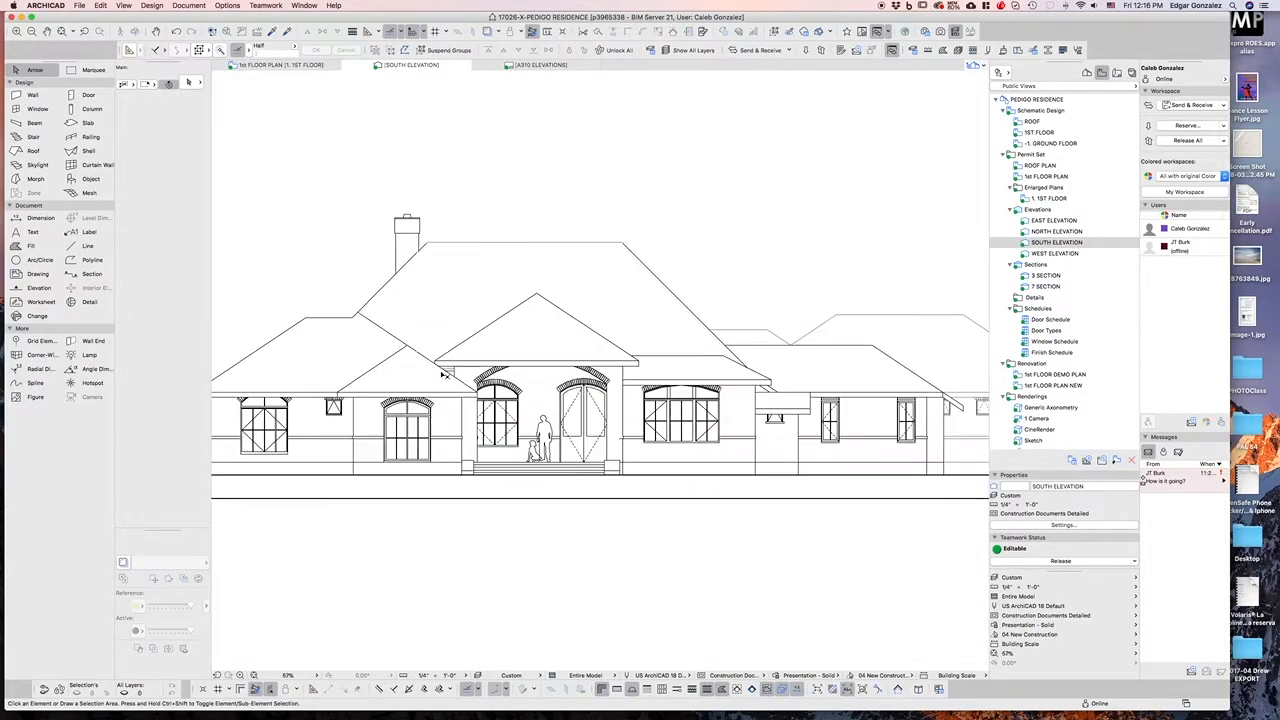
pyautogui.scroll(-2, 563, 391)
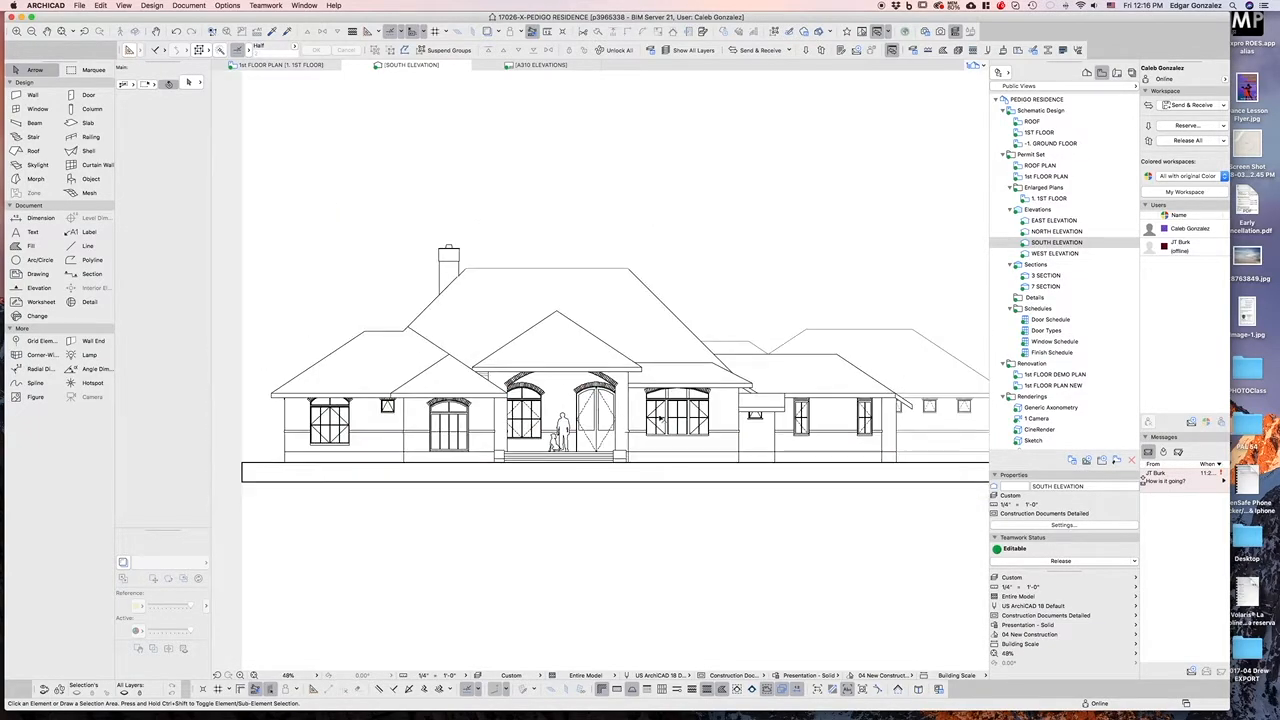
pyautogui.scroll(1, 766, 418)
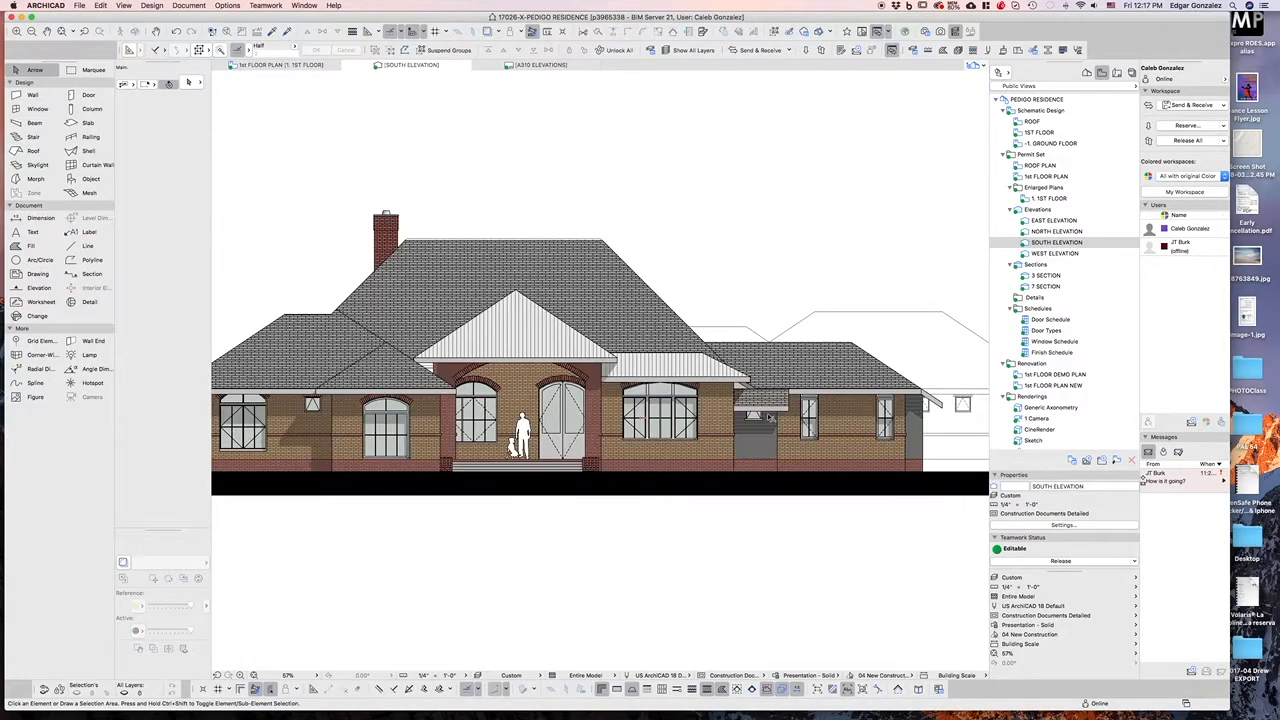
pyautogui.scroll(1, 706, 432)
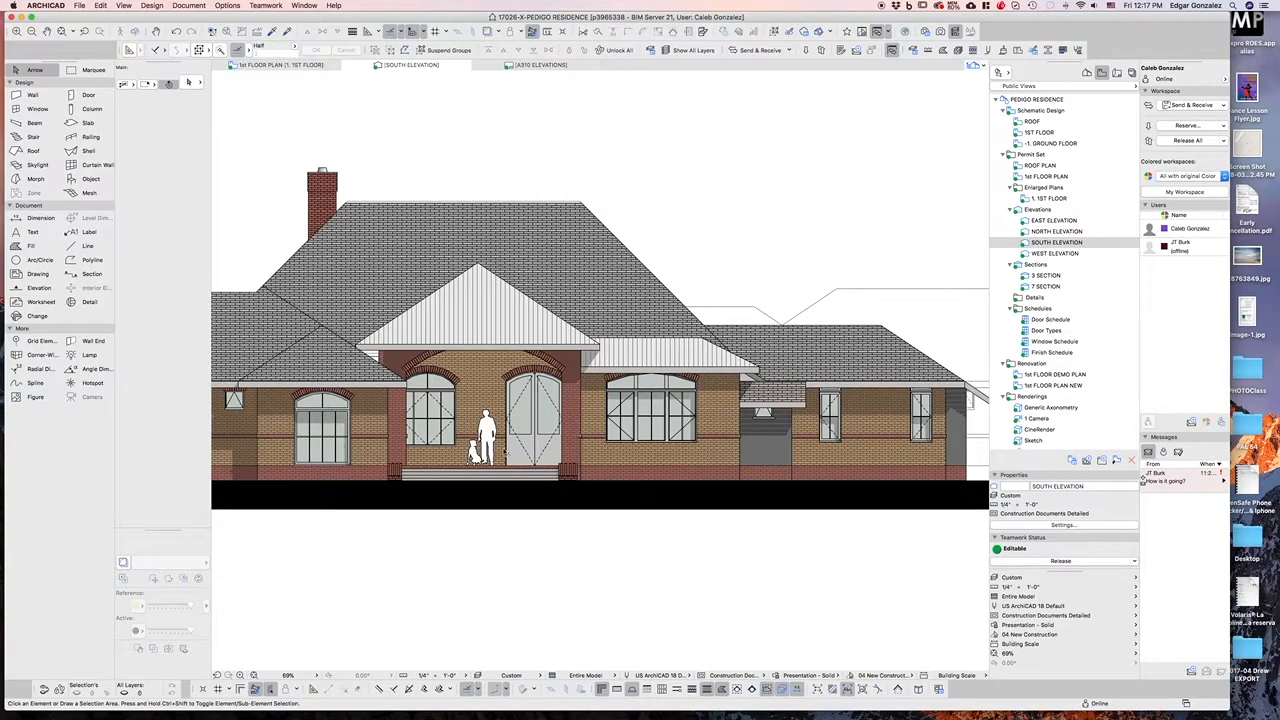
pyautogui.click(811, 676)
pyautogui.click(858, 664)
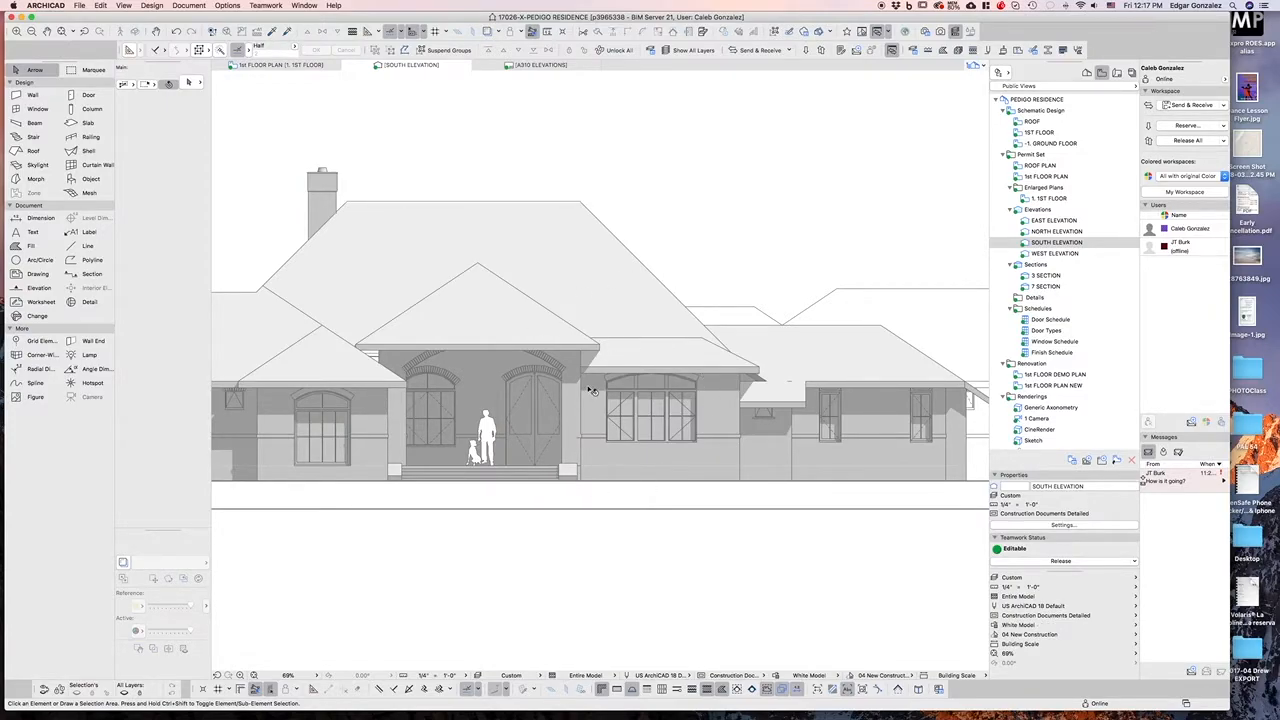
# Open the Graphic Override Rules and close them without changes
pyautogui.moveTo(592, 391)
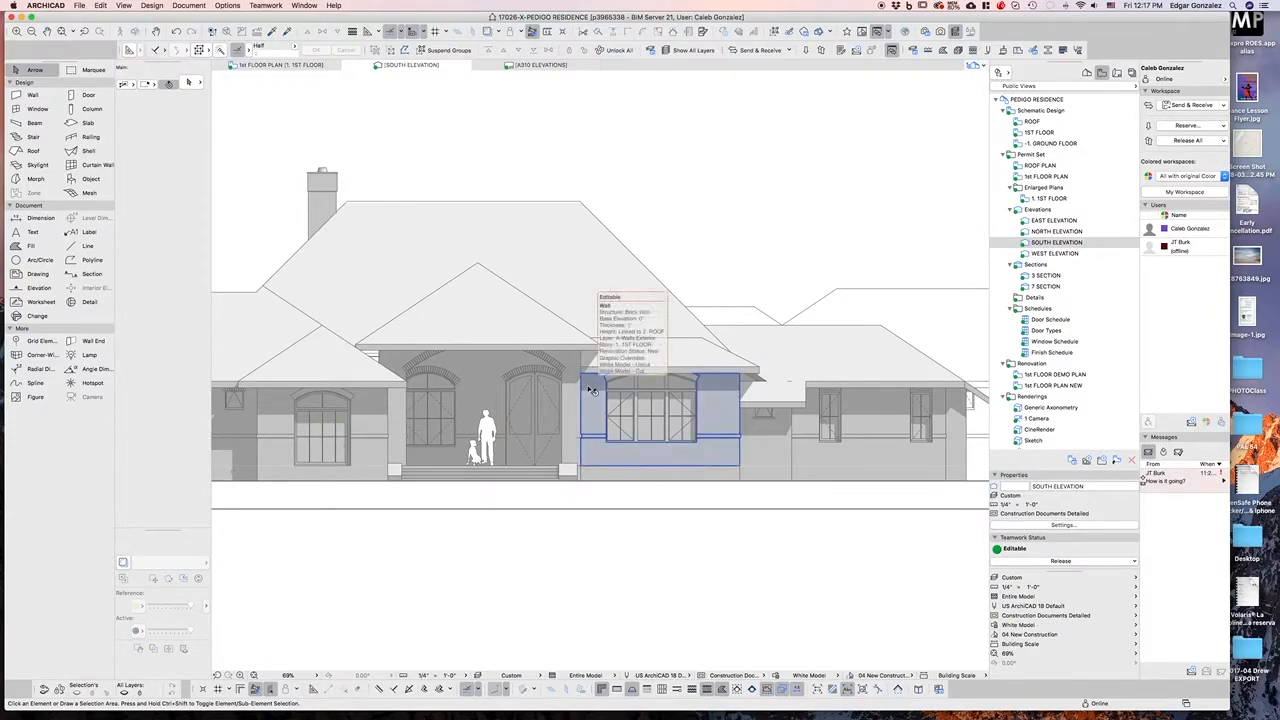
pyautogui.click(187, 6)
pyautogui.moveTo(215, 52)
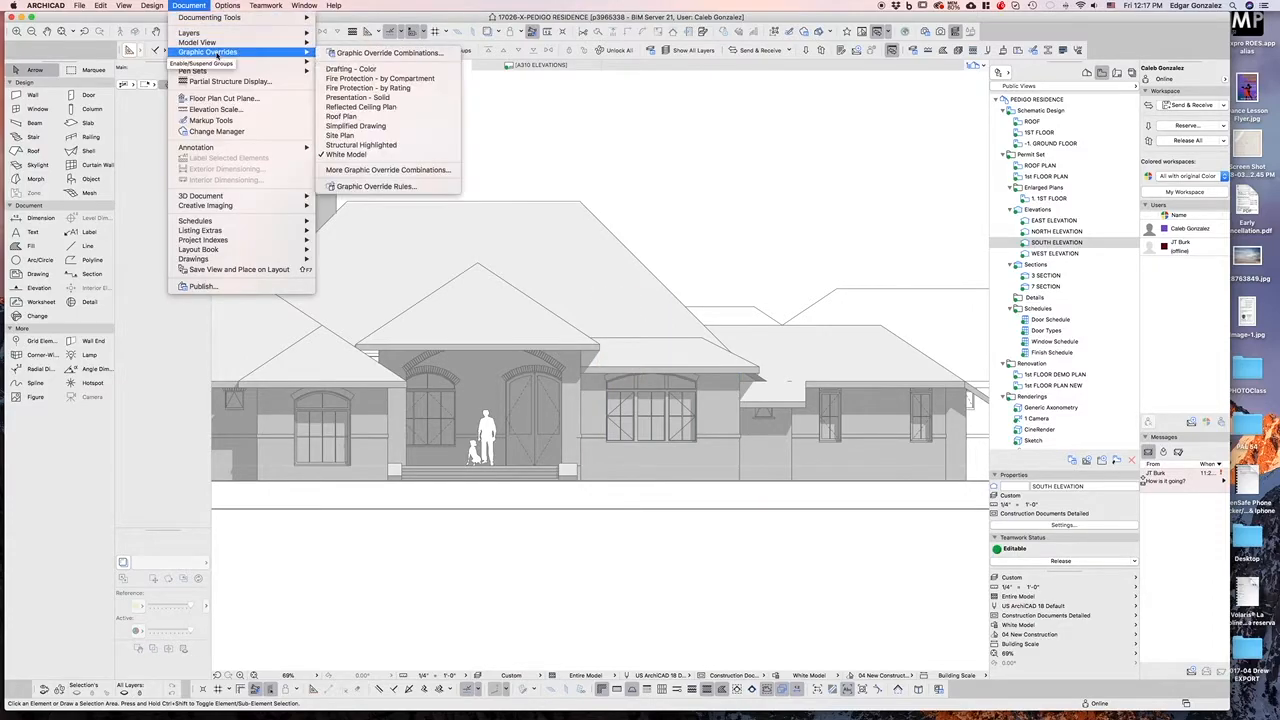
pyautogui.click(390, 188)
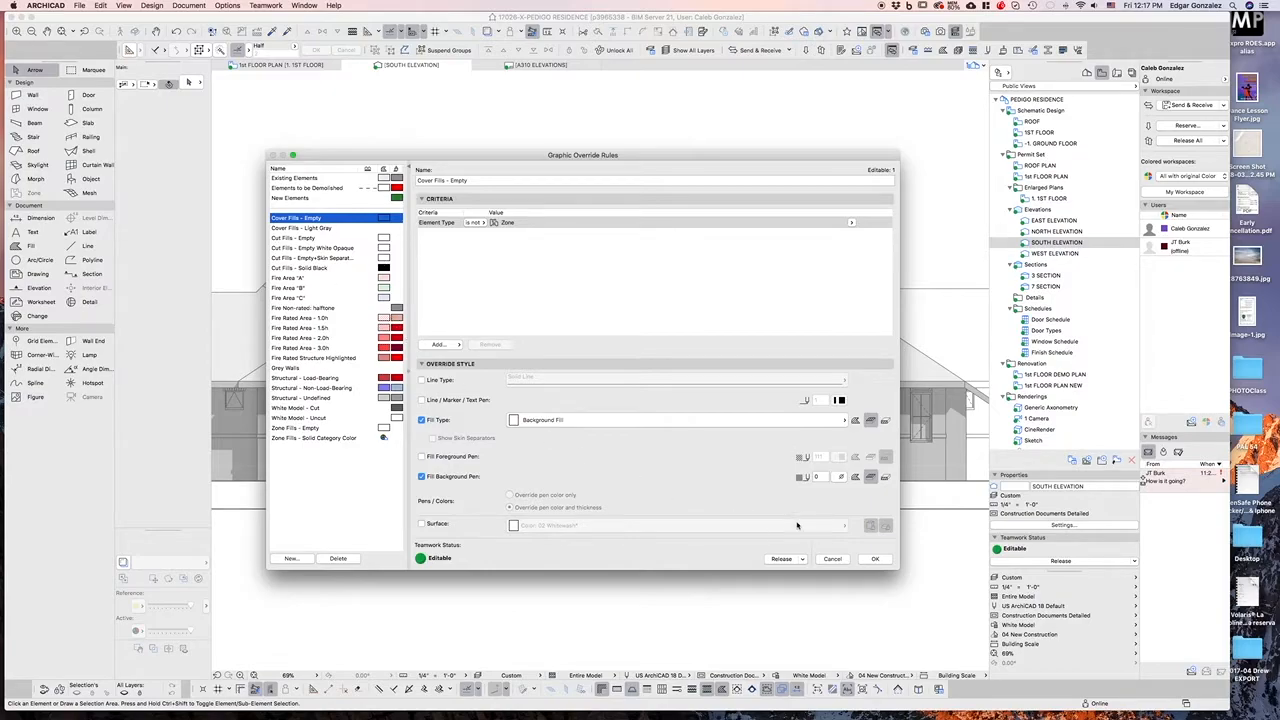
pyautogui.click(841, 560)
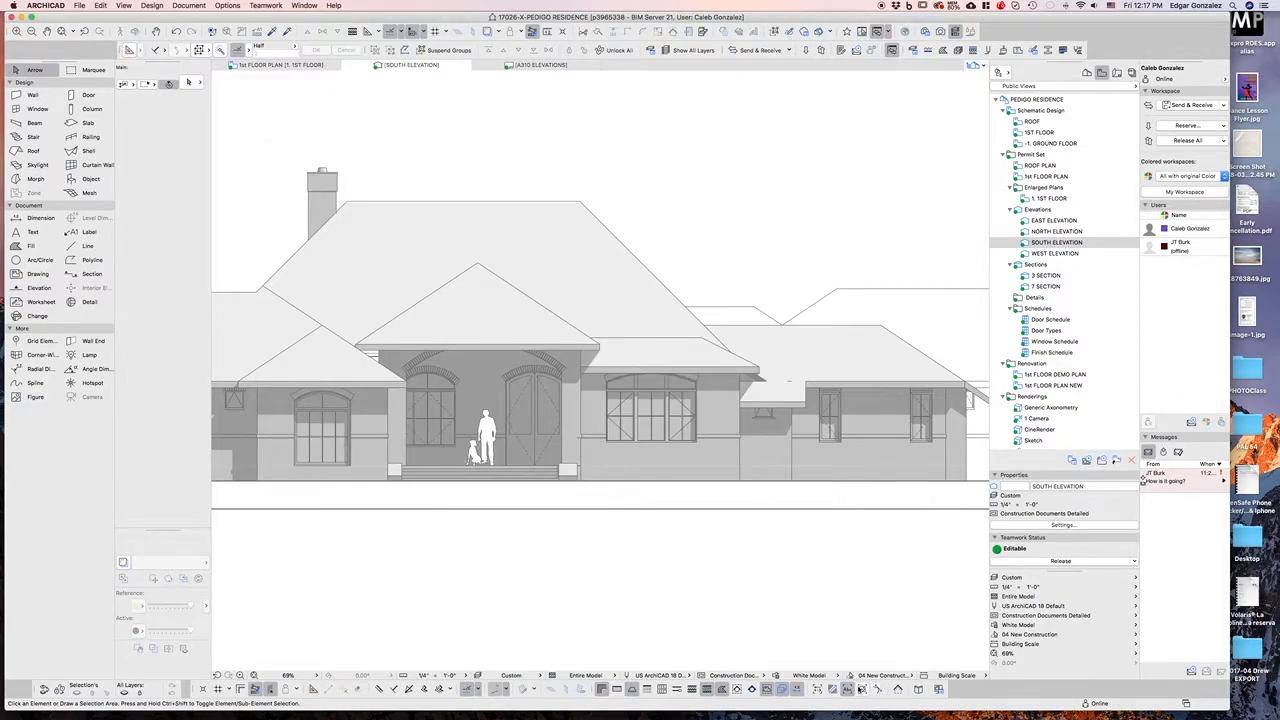
# Switch the graphic override combination back to Presentation - Solid
pyautogui.click(810, 675)
pyautogui.click(876, 616)
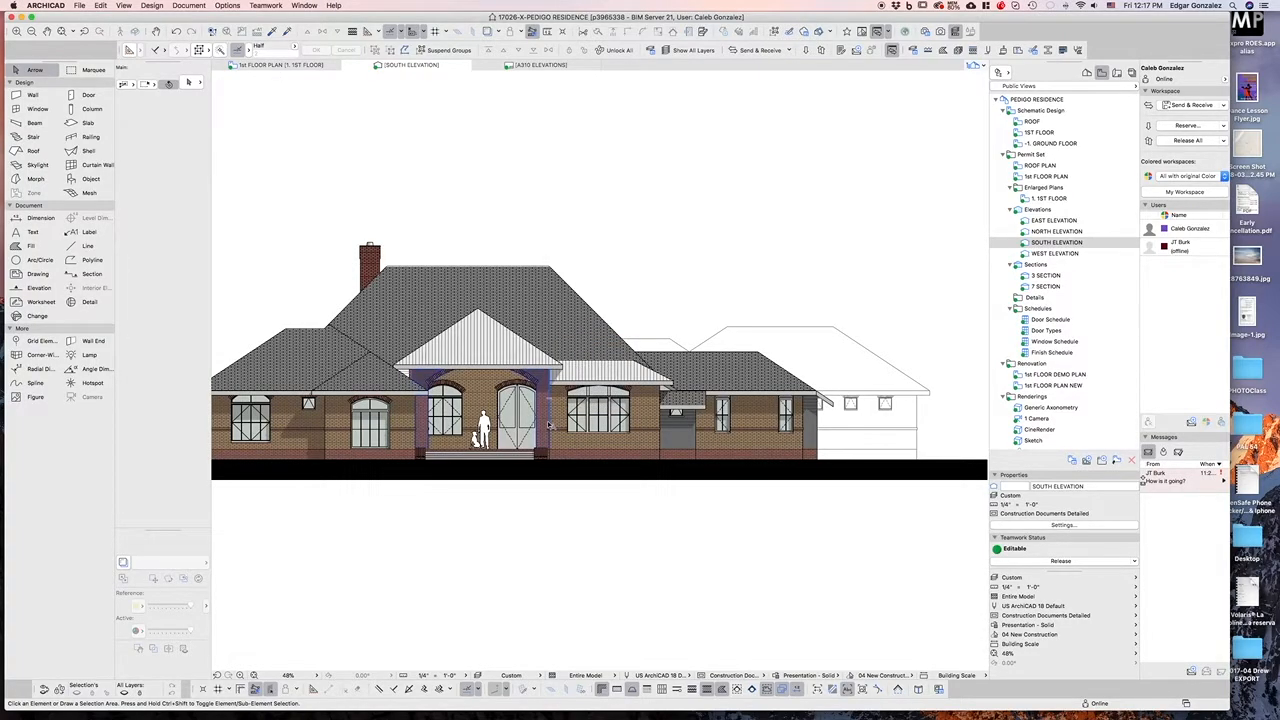
pyautogui.scroll(3, 550, 425)
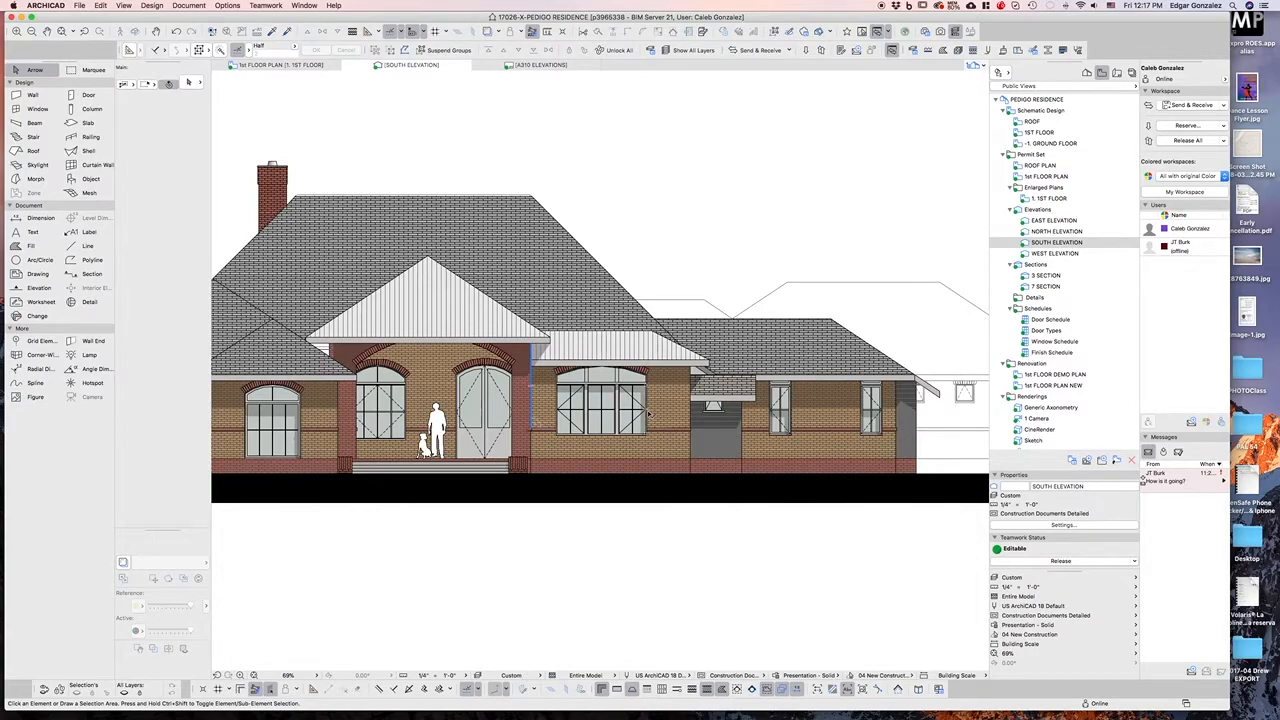
pyautogui.click(189, 5)
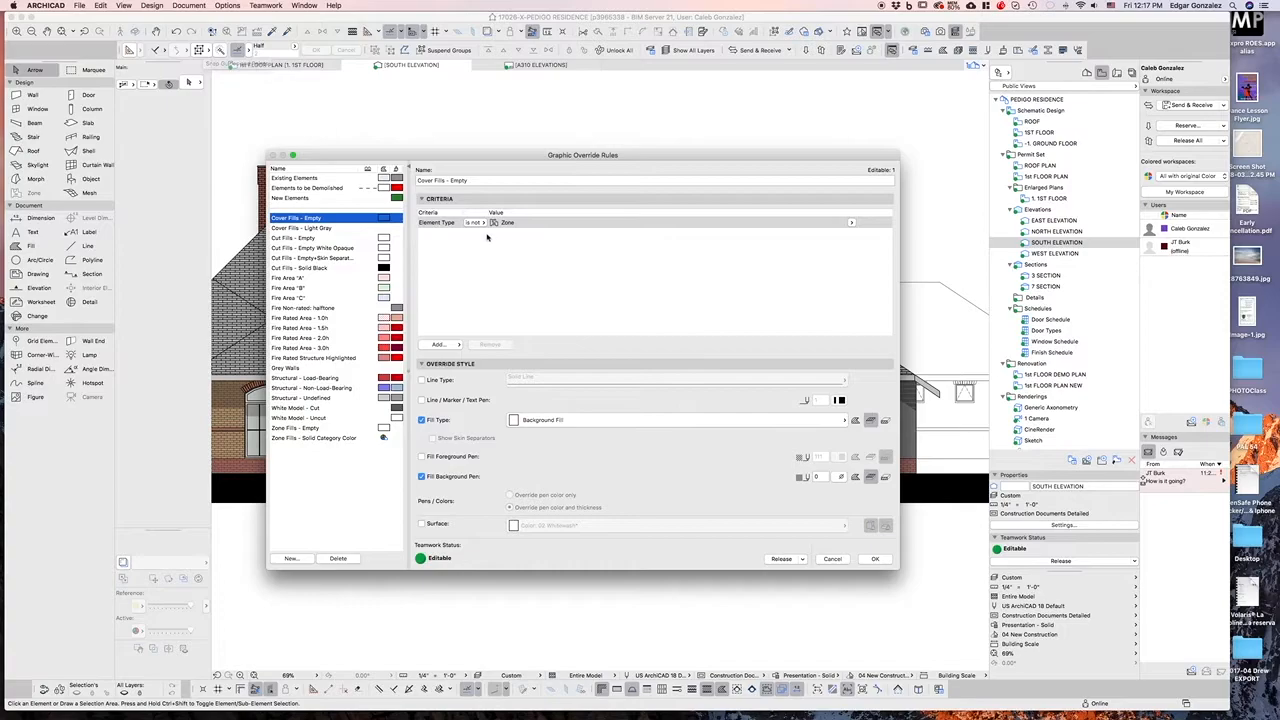
pyautogui.click(519, 223)
pyautogui.click(851, 222)
pyautogui.click(880, 248)
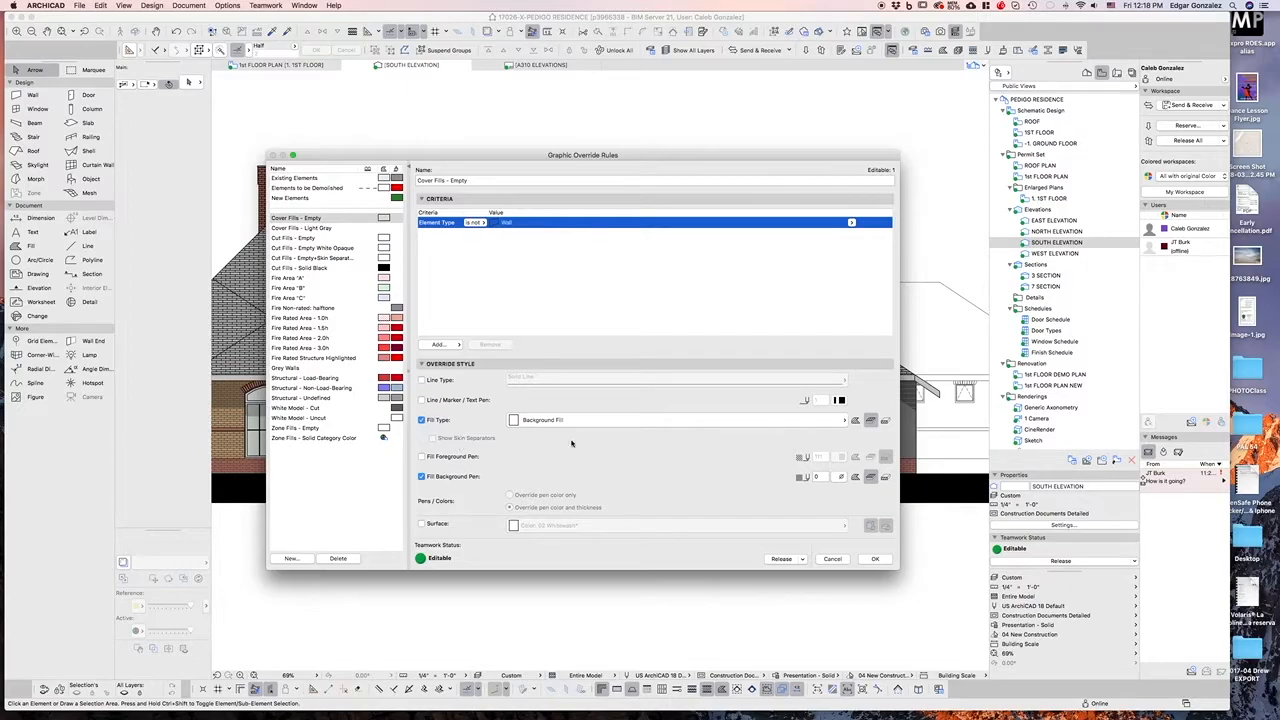
pyautogui.click(536, 421)
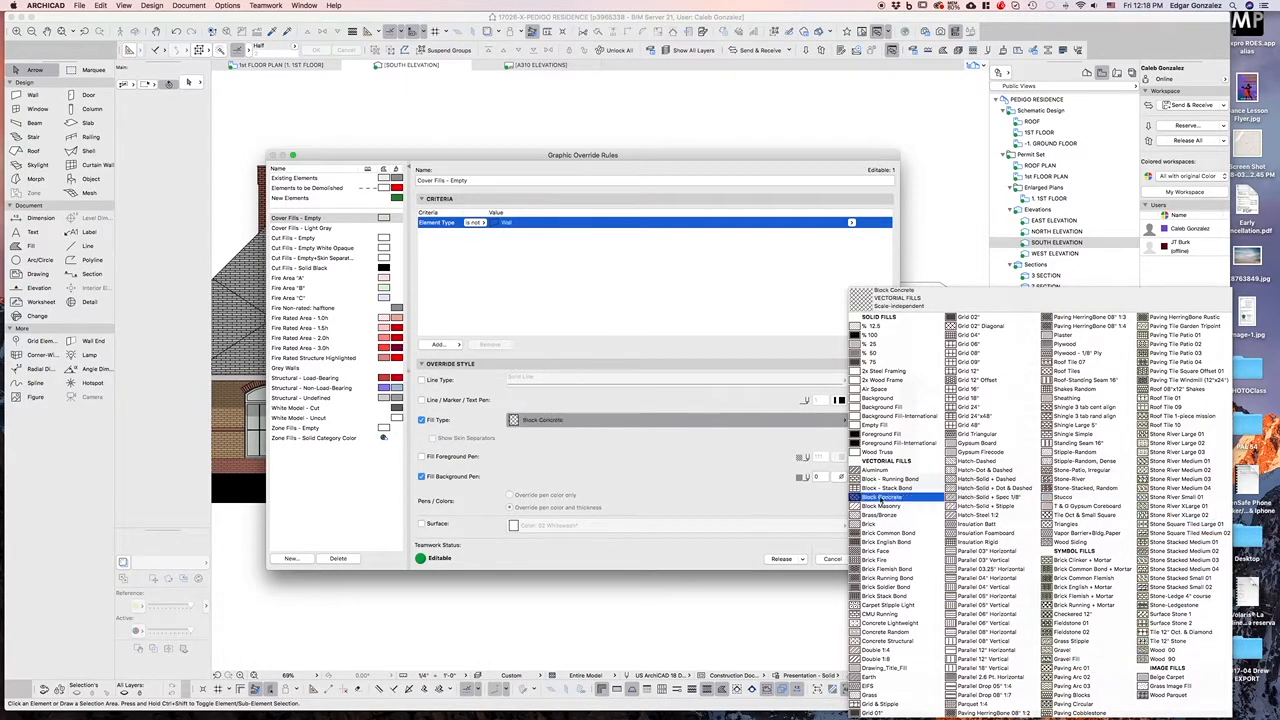
pyautogui.click(884, 406)
pyautogui.click(832, 559)
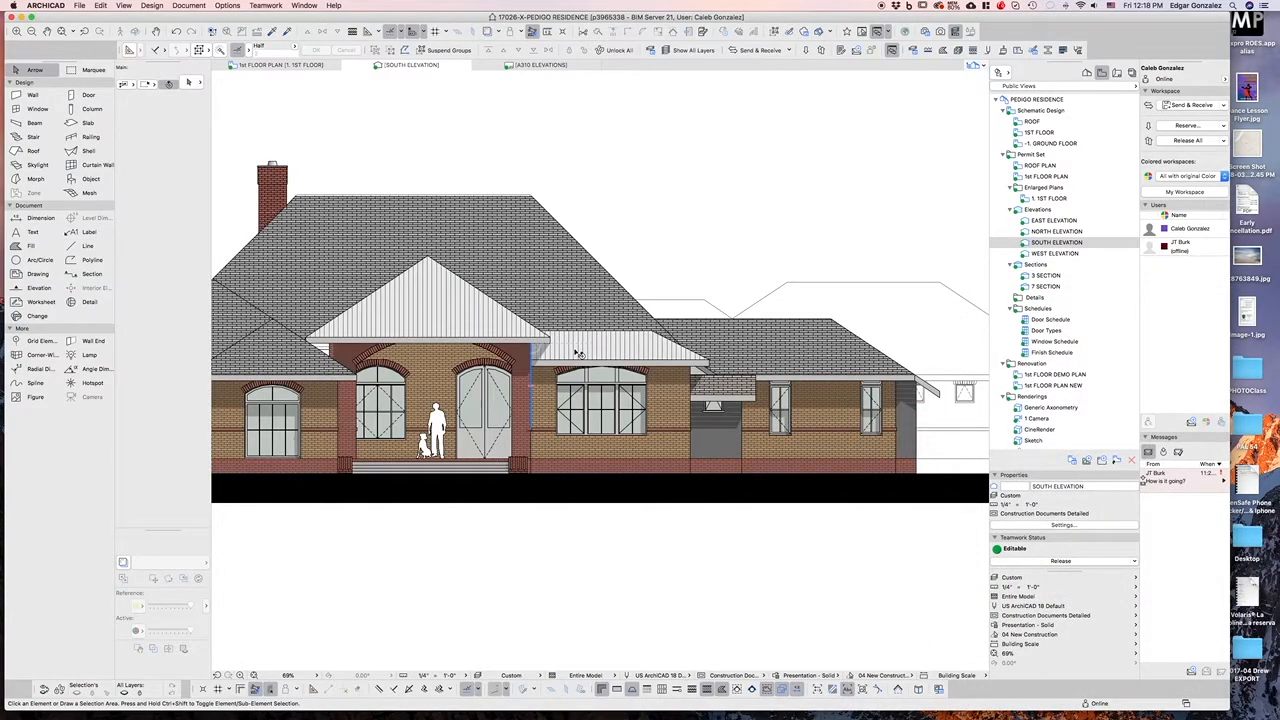
# Open the Brick: Running Bond* copy surface settings and close them without changes
pyautogui.click(823, 677)
pyautogui.click(744, 577)
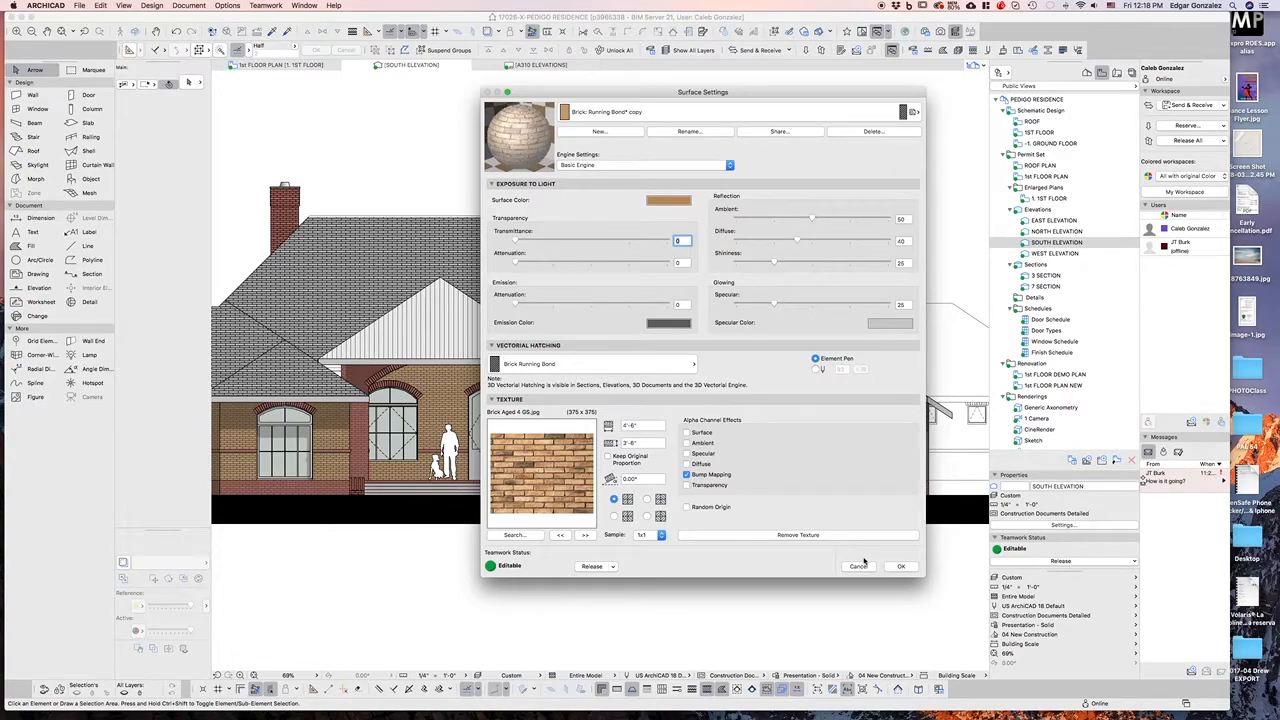
pyautogui.click(864, 566)
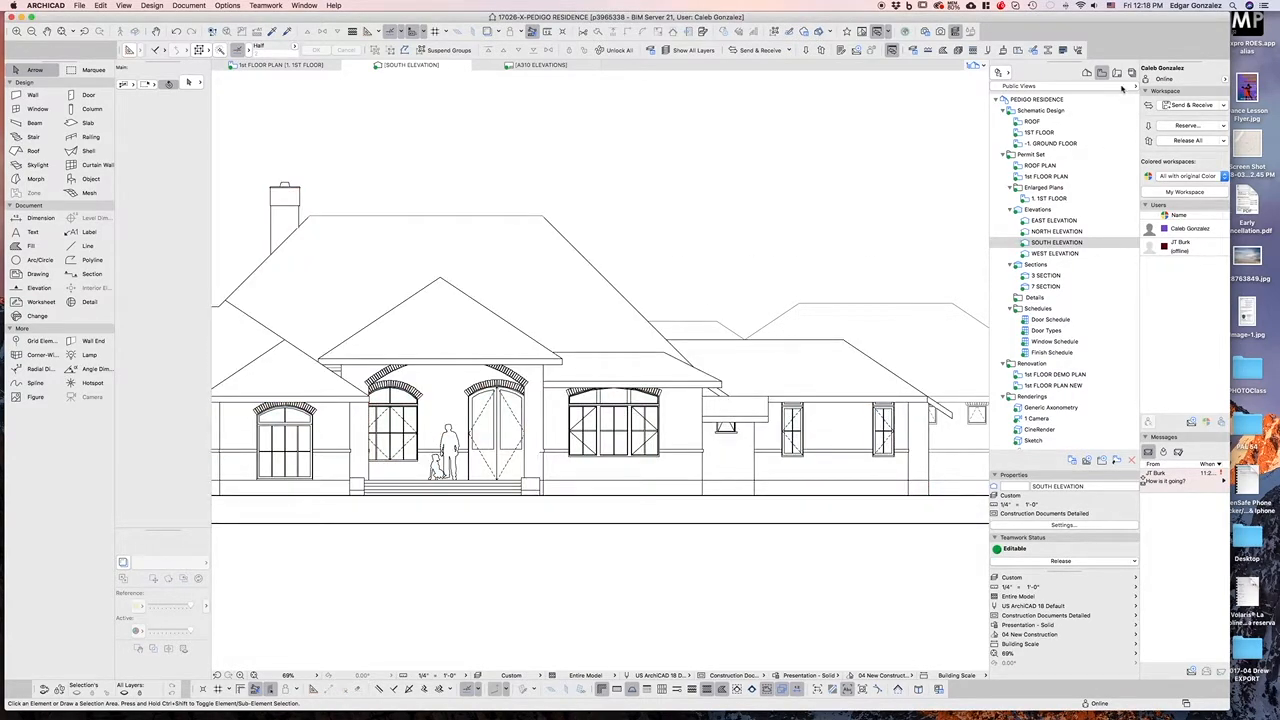
# Open the A310 ELEVATIONS layout and inspect the placed elevation drawings
pyautogui.click(1118, 74)
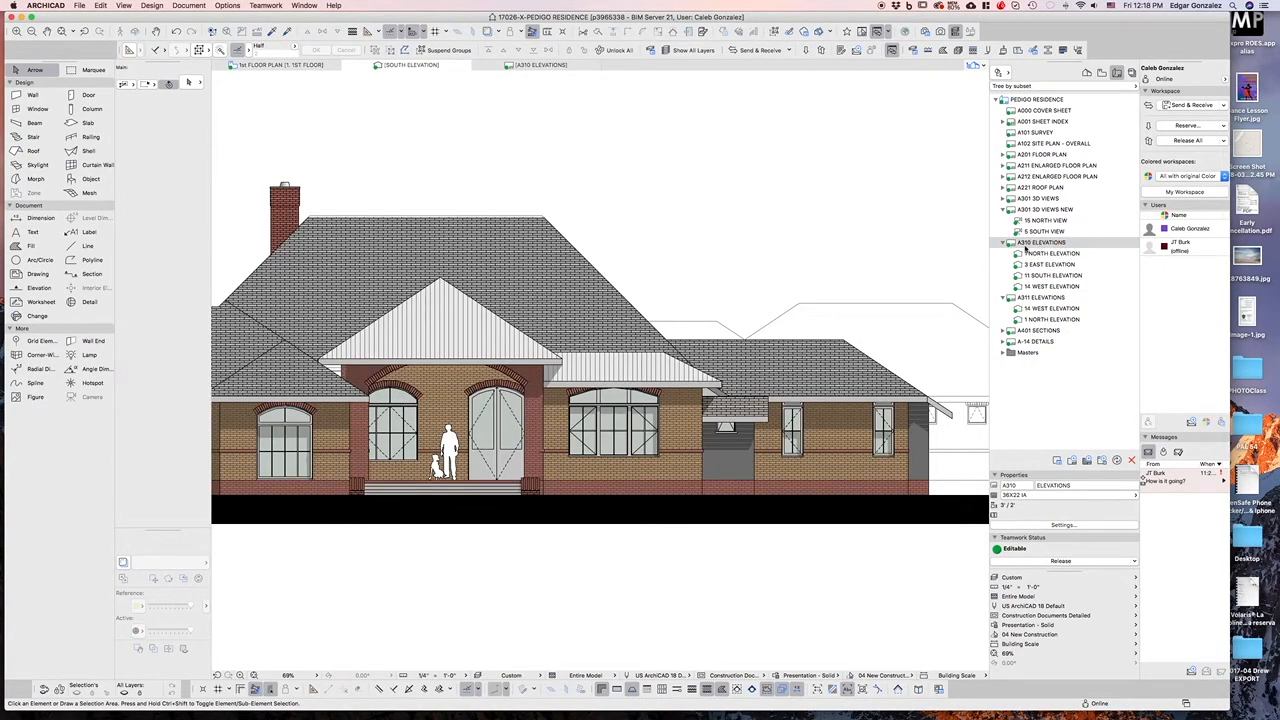
pyautogui.doubleClick(1026, 246)
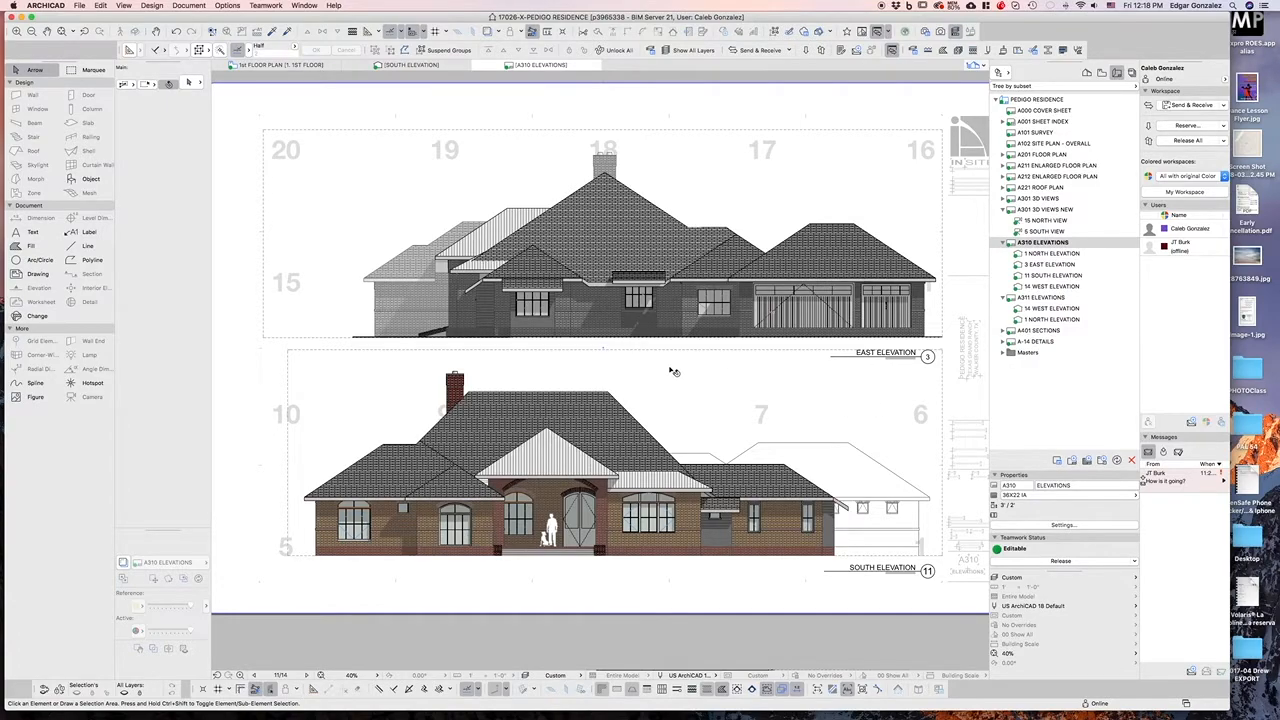
pyautogui.scroll(5, 541, 340)
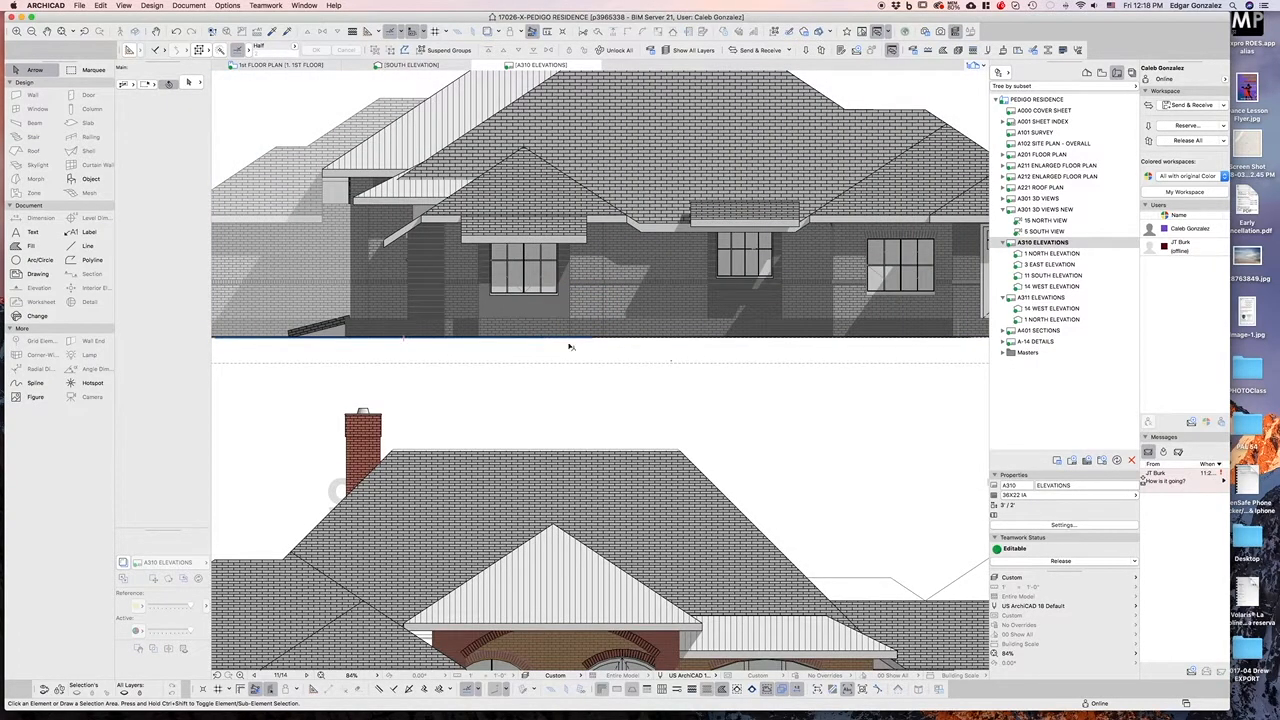
pyautogui.scroll(1, 612, 405)
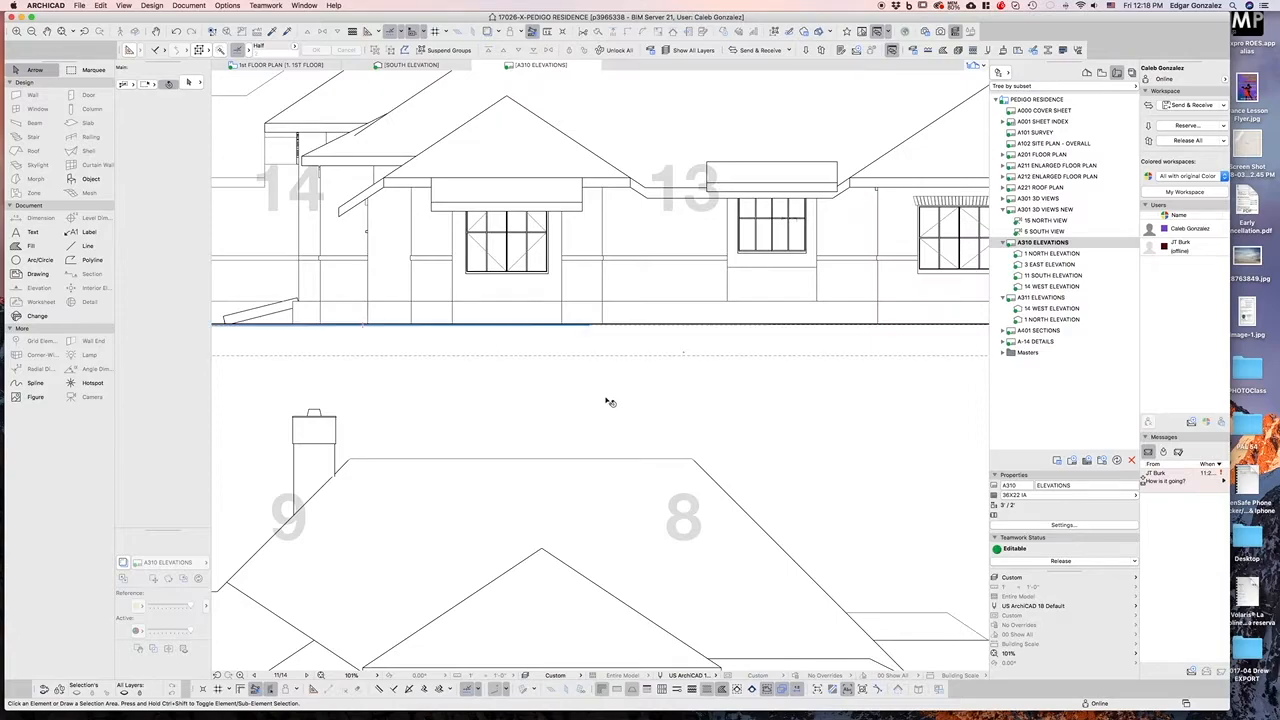
pyautogui.scroll(-1, 599, 454)
pyautogui.scroll(-3, 590, 300)
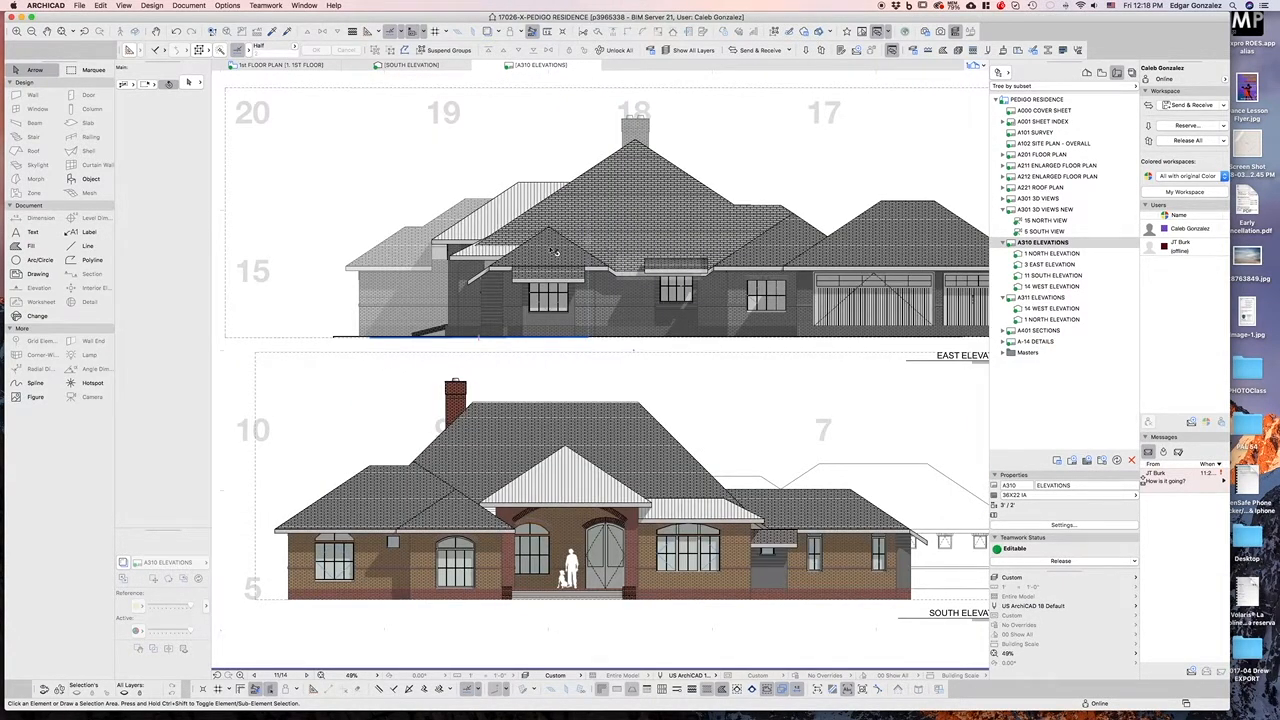
# Set the East Elevation drawing's colors on the layout to Defined by Pen Set
pyautogui.click(584, 216)
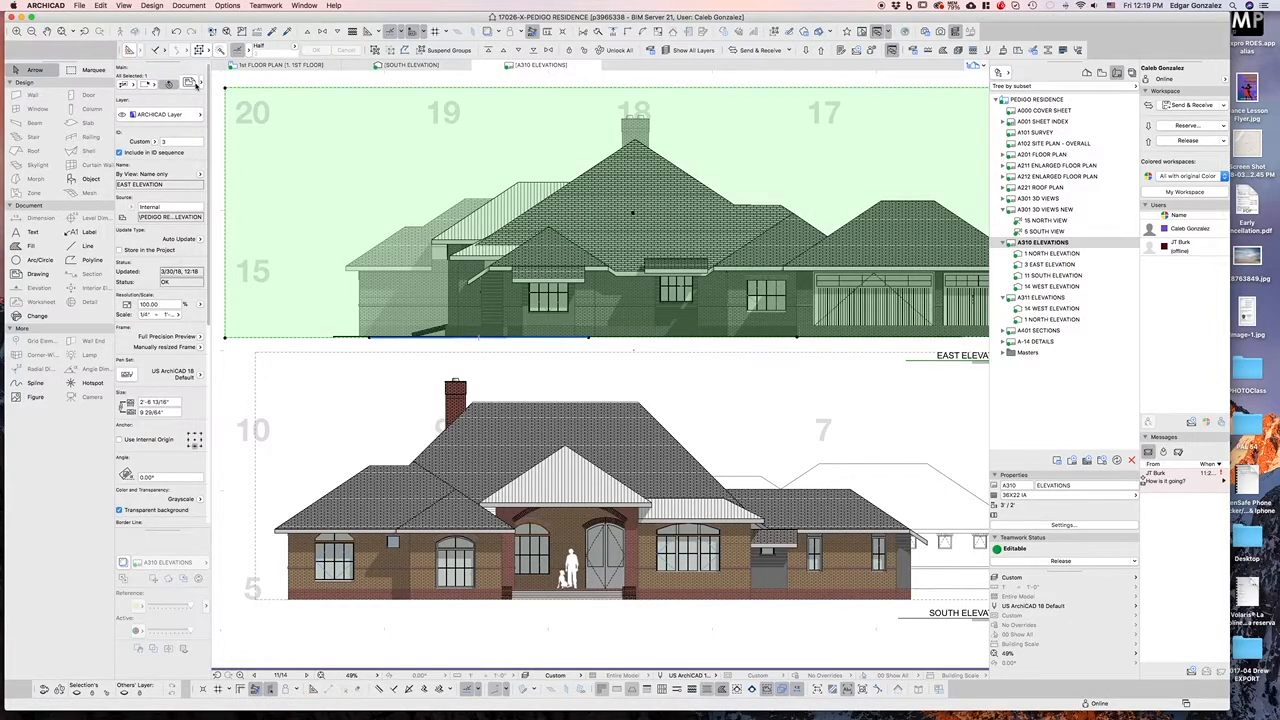
pyautogui.click(189, 82)
pyautogui.click(729, 320)
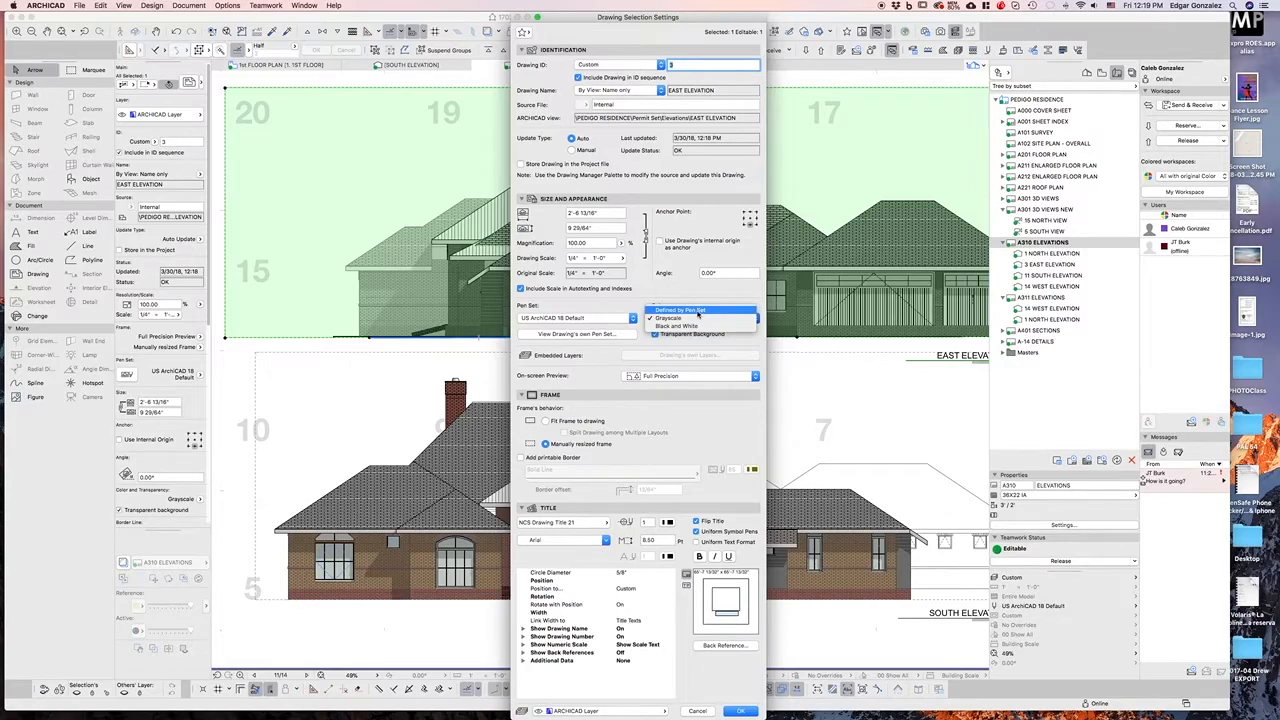
pyautogui.click(694, 320)
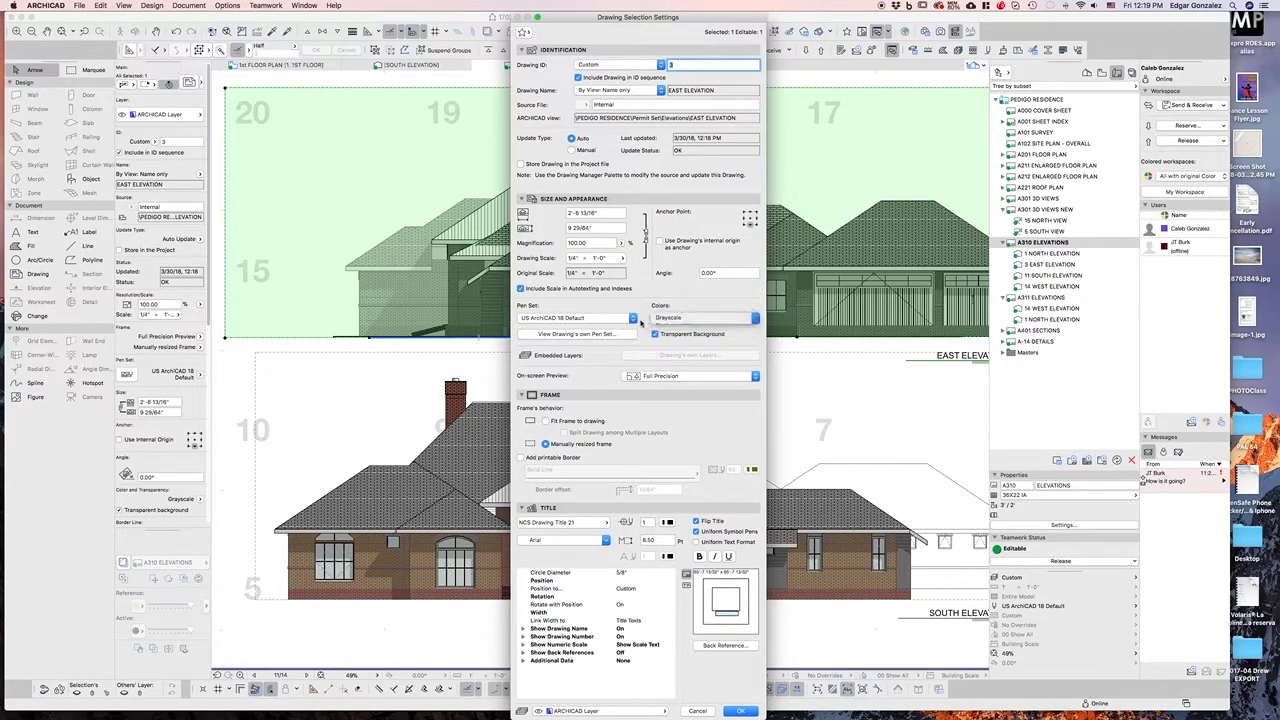
pyautogui.click(570, 318)
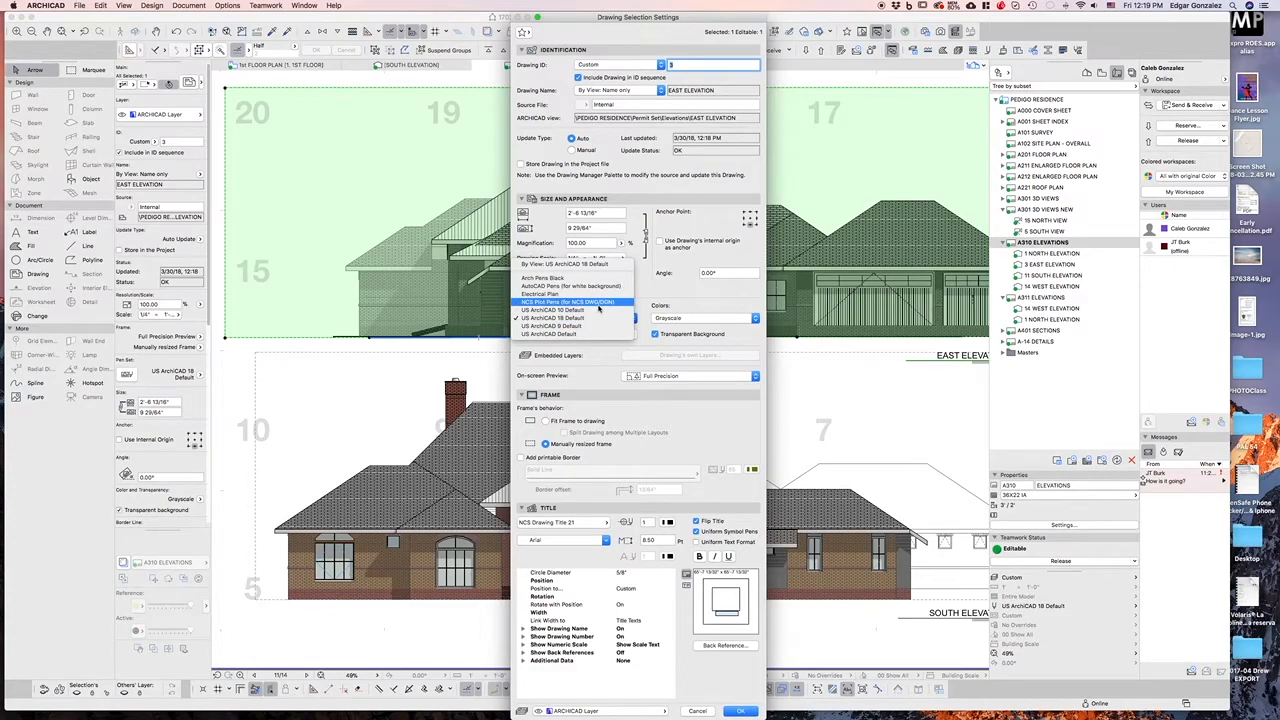
pyautogui.click(654, 296)
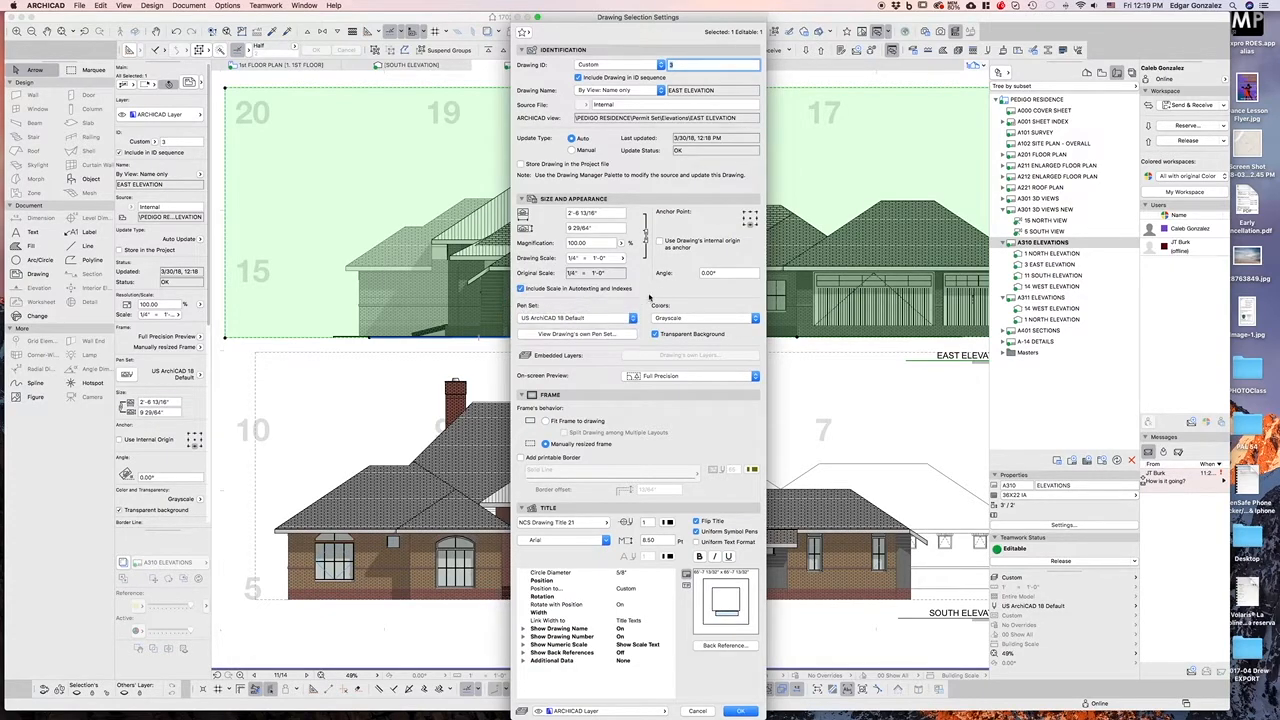
pyautogui.click(727, 322)
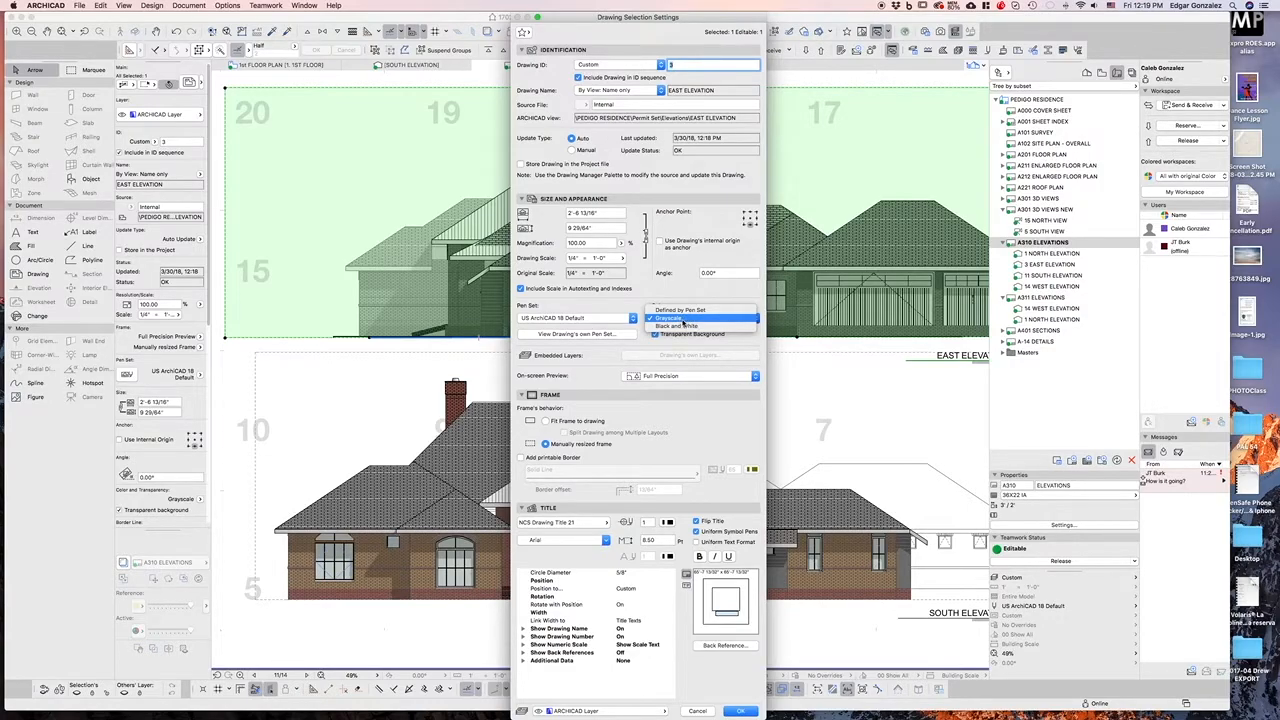
pyautogui.click(682, 310)
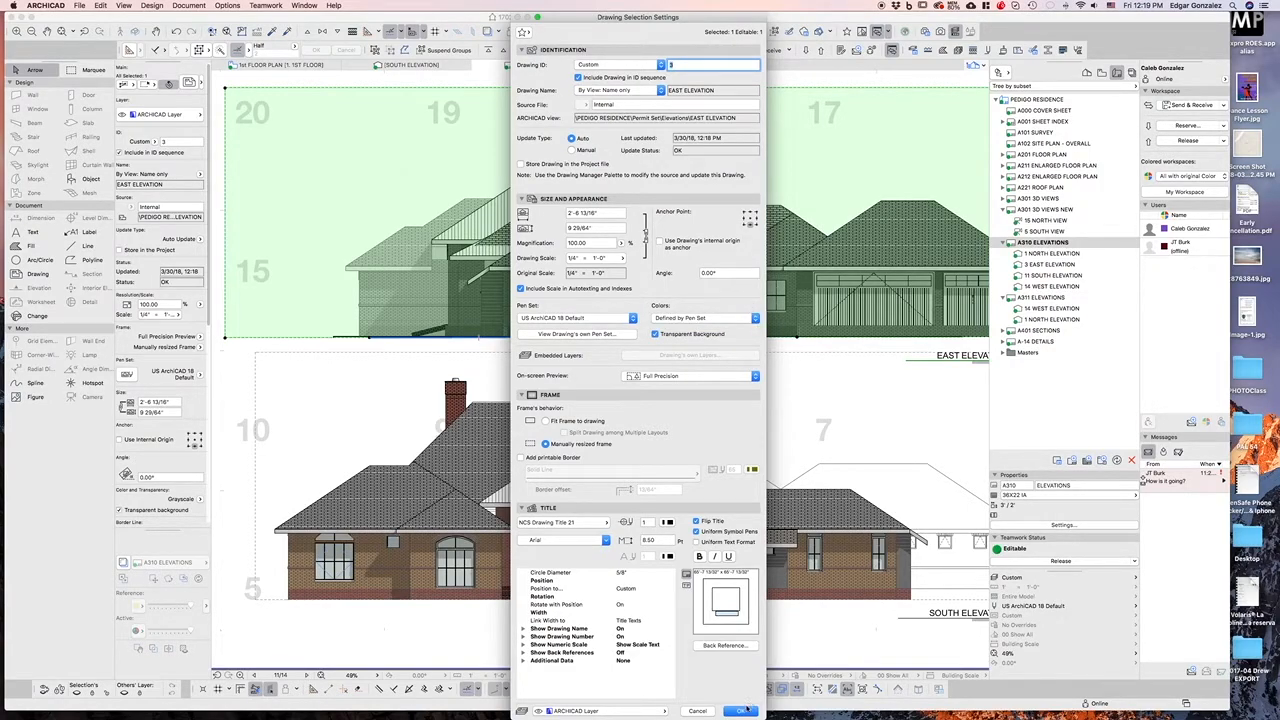
pyautogui.click(741, 710)
pyautogui.click(726, 348)
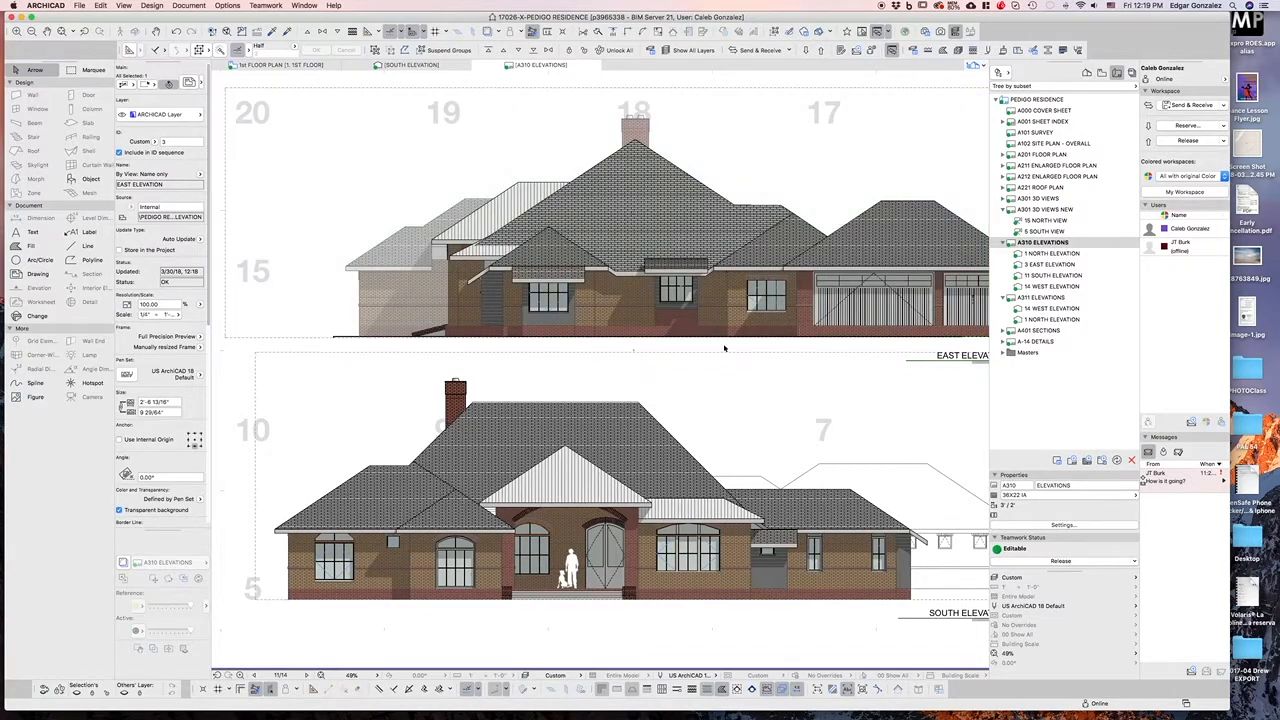
# Set the East Elevation drawing's colors back to Grayscale
pyautogui.click(637, 315)
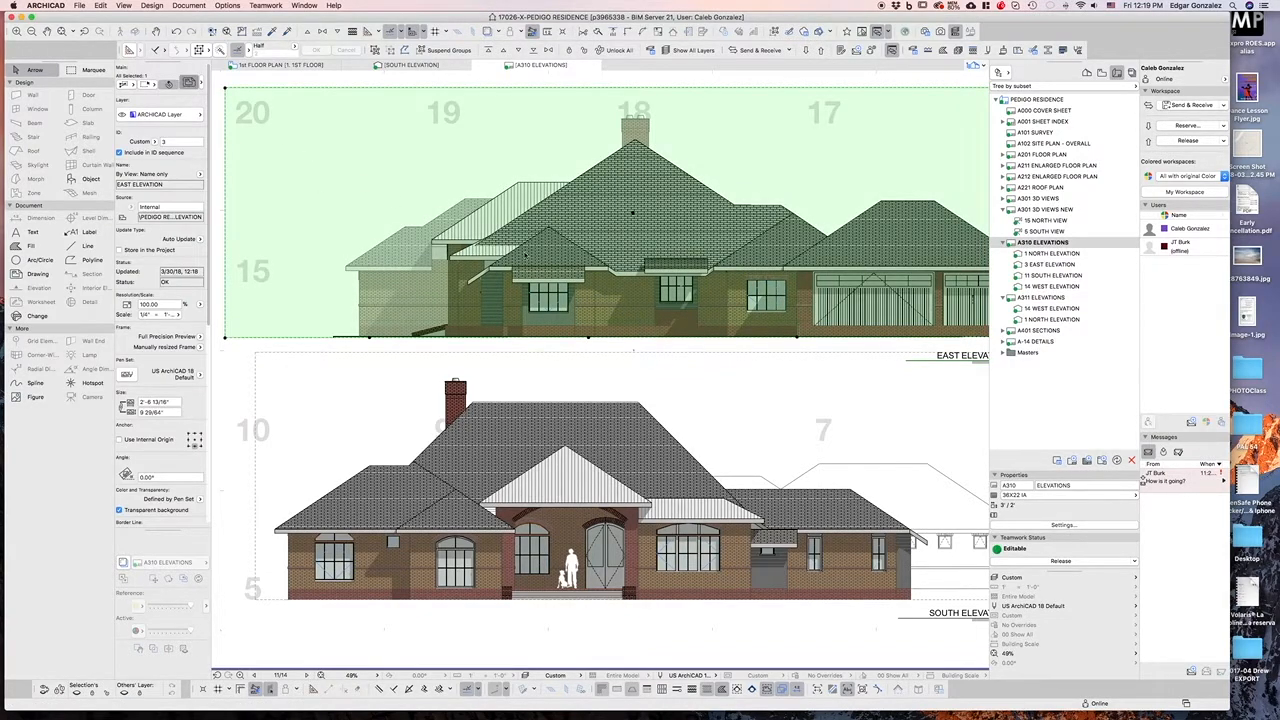
pyautogui.click(189, 83)
pyautogui.click(706, 318)
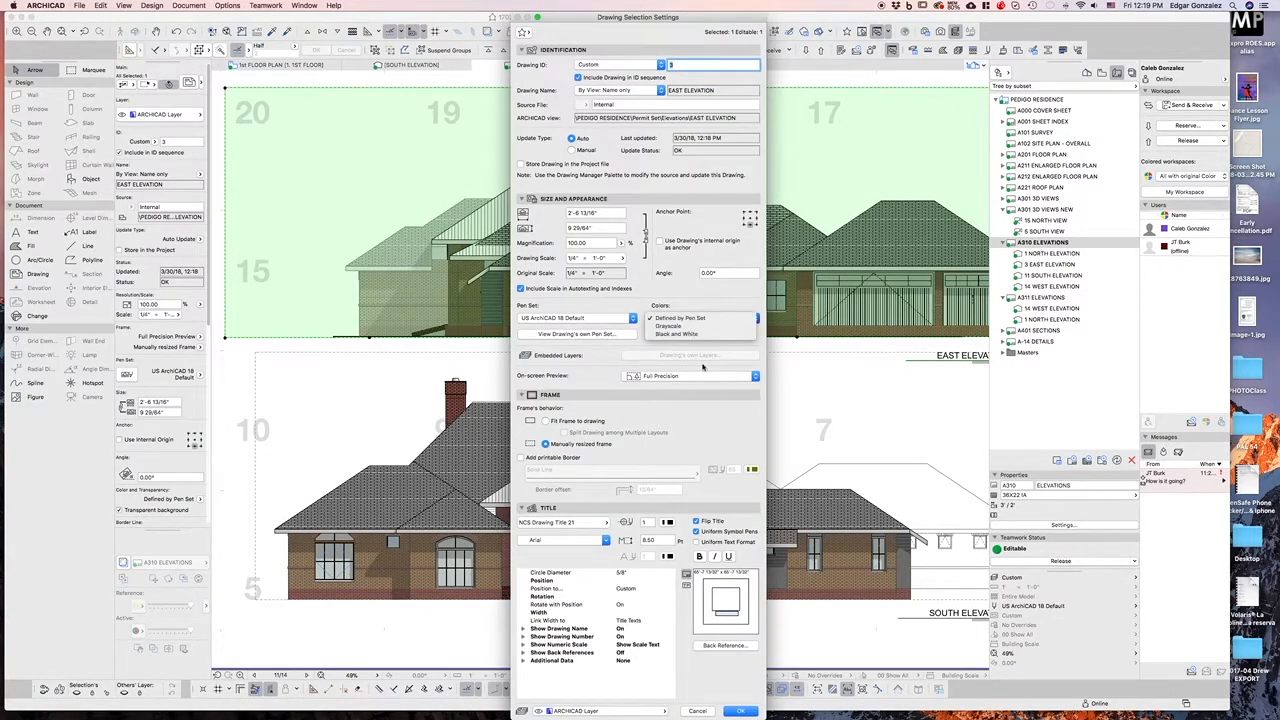
pyautogui.click(695, 340)
pyautogui.click(742, 711)
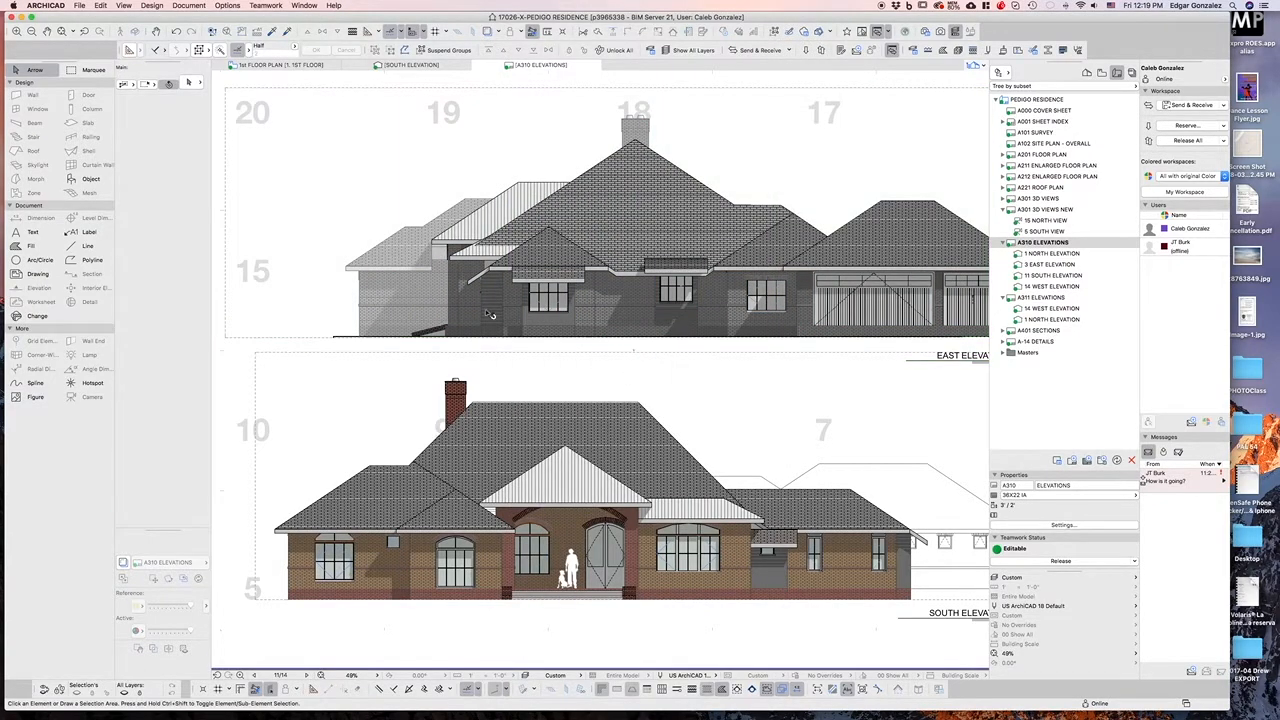
# Zoom around the A310 ELEVATIONS layout to compare the color and grayscale elevation drawings
pyautogui.scroll(-2, 477, 312)
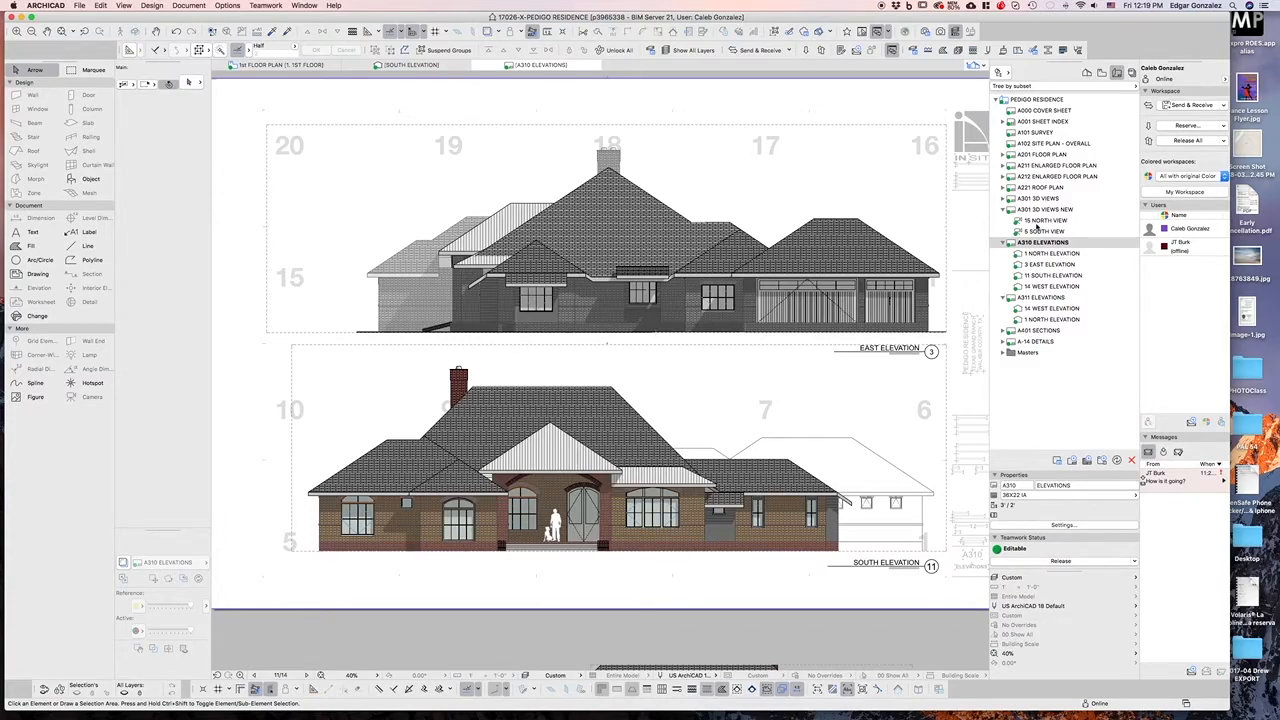
pyautogui.scroll(-3, 344, 180)
pyautogui.scroll(5, 345, 215)
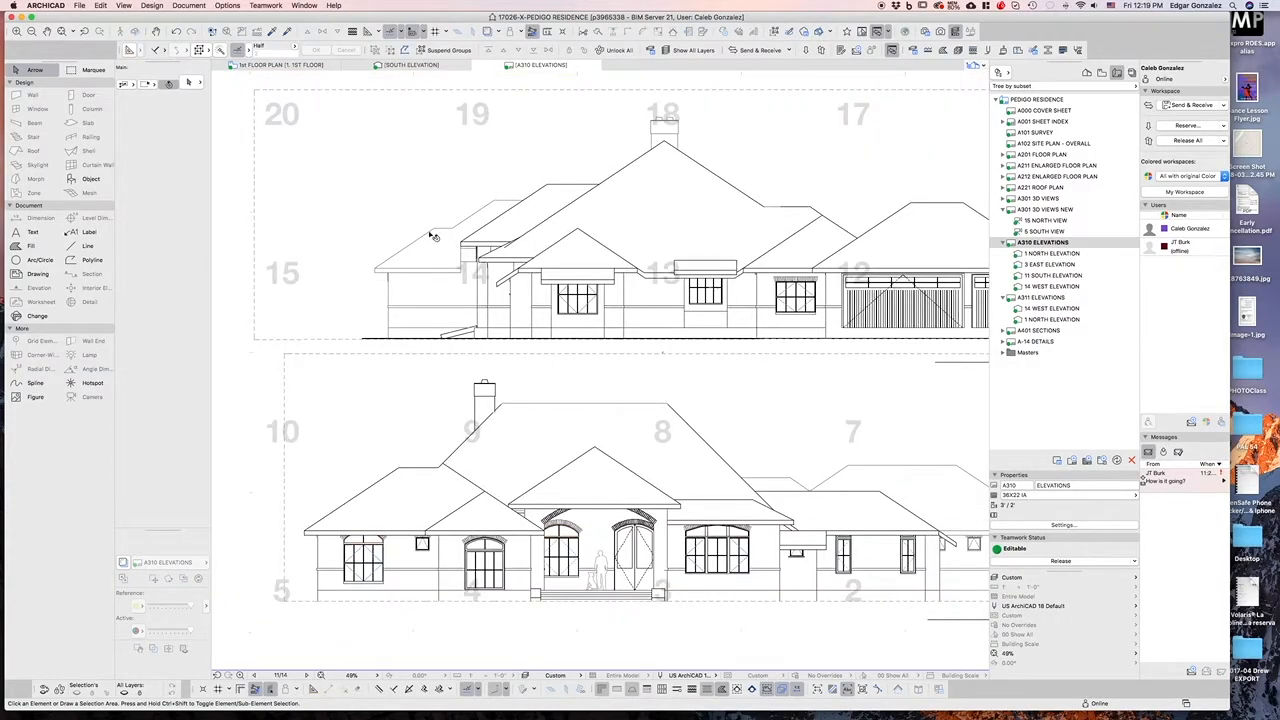
pyautogui.scroll(-2, 483, 245)
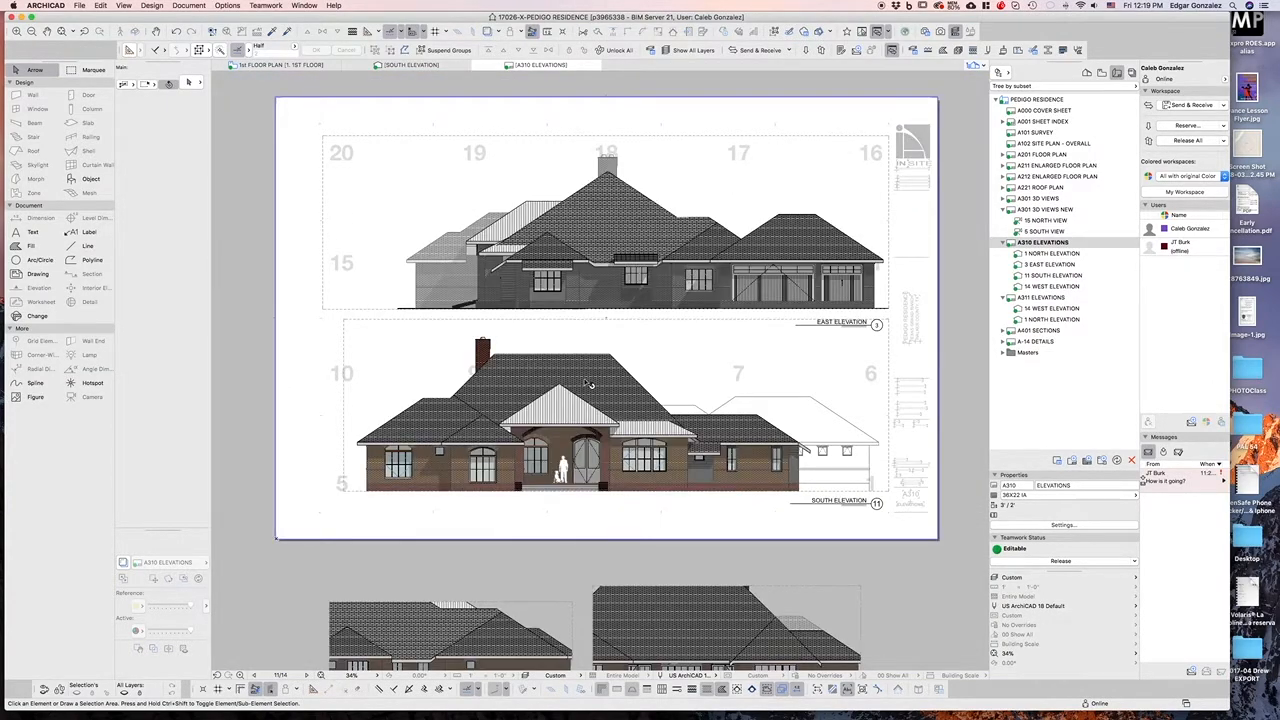
pyautogui.scroll(4, 589, 490)
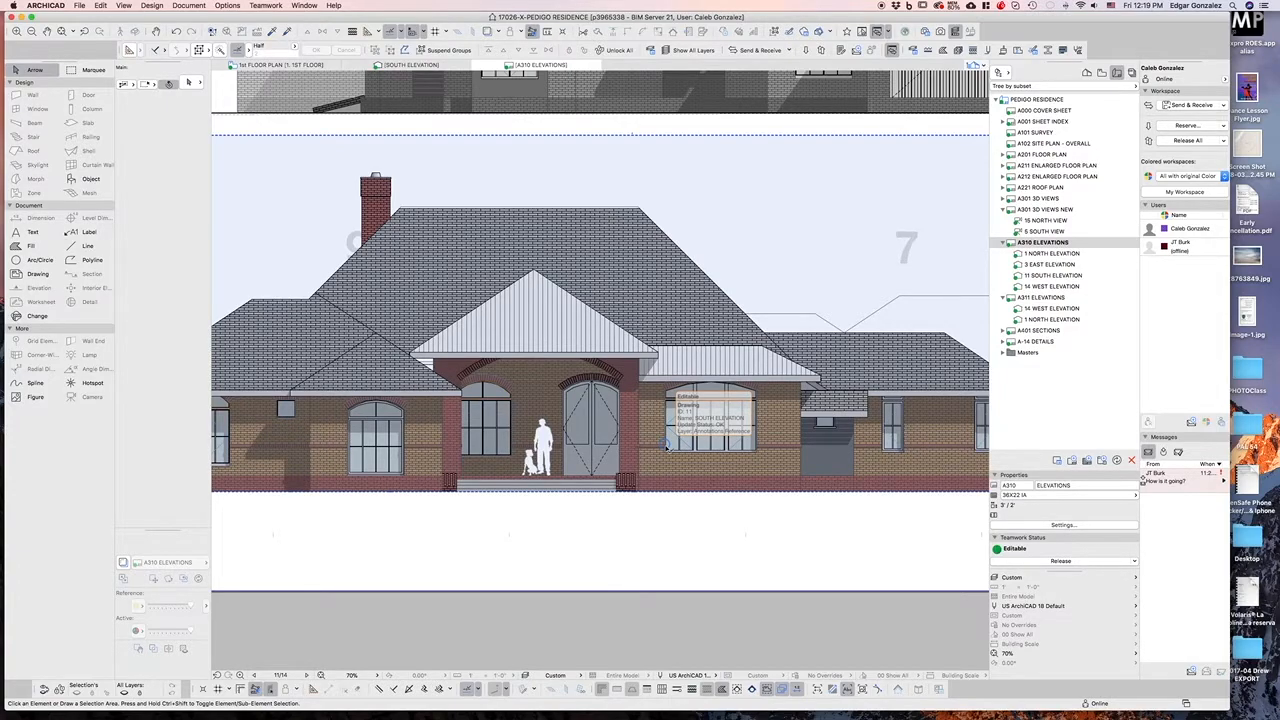
pyautogui.scroll(-3, 668, 447)
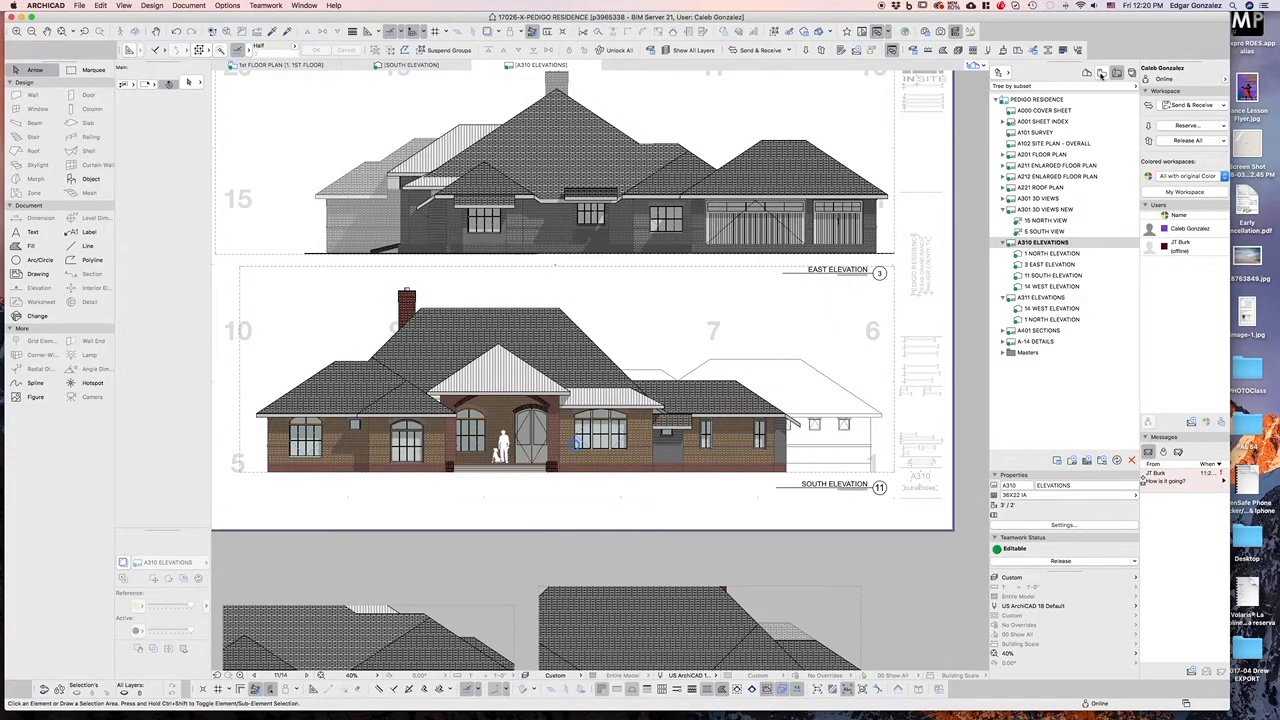
# Open the South Elevation view from the View Map
pyautogui.click(1101, 74)
pyautogui.click(1042, 243)
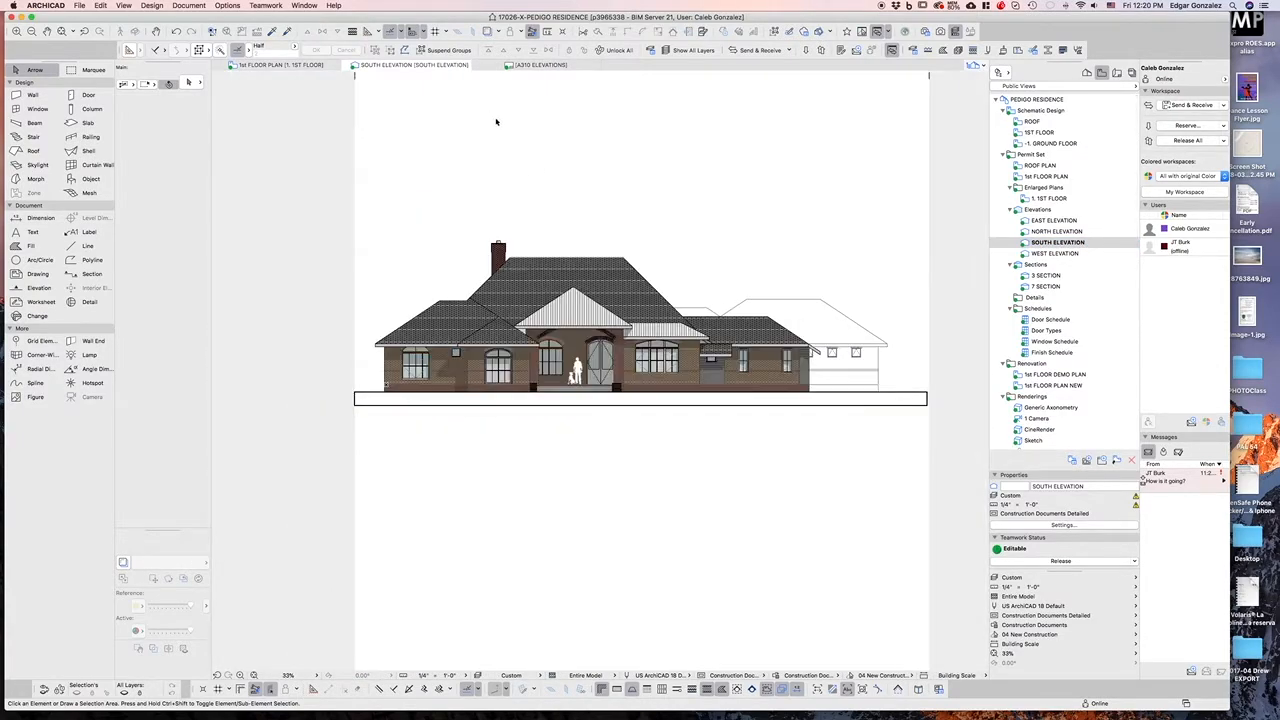
pyautogui.scroll(2, 1060, 221)
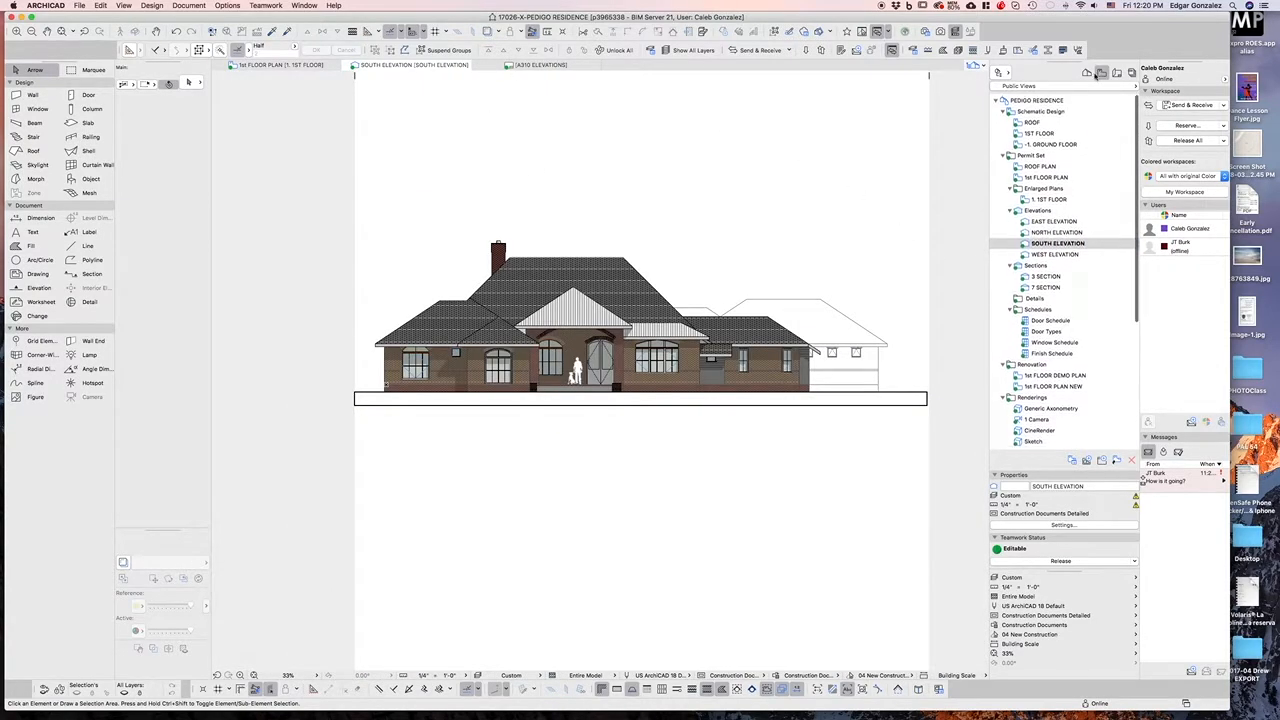
# Open the Generic Axonometry 3D view from the Project Map and dismiss the warning
pyautogui.click(1087, 73)
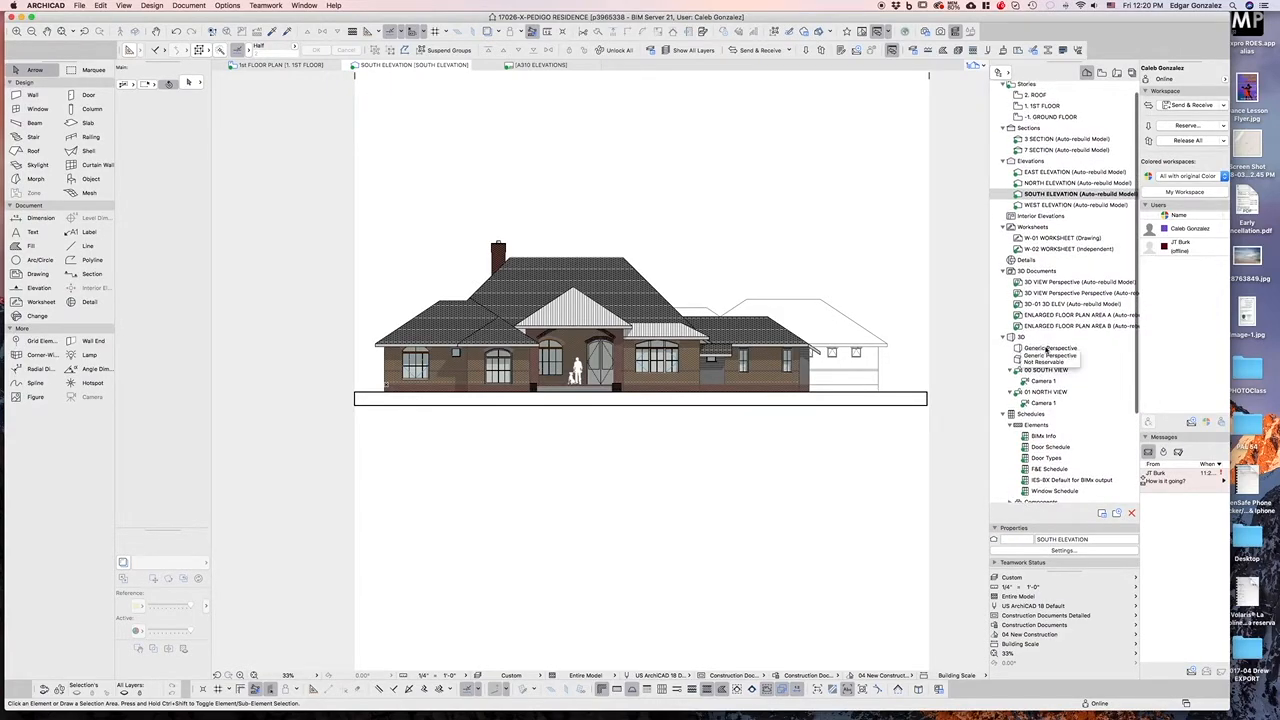
pyautogui.click(1048, 348)
pyautogui.doubleClick(1040, 359)
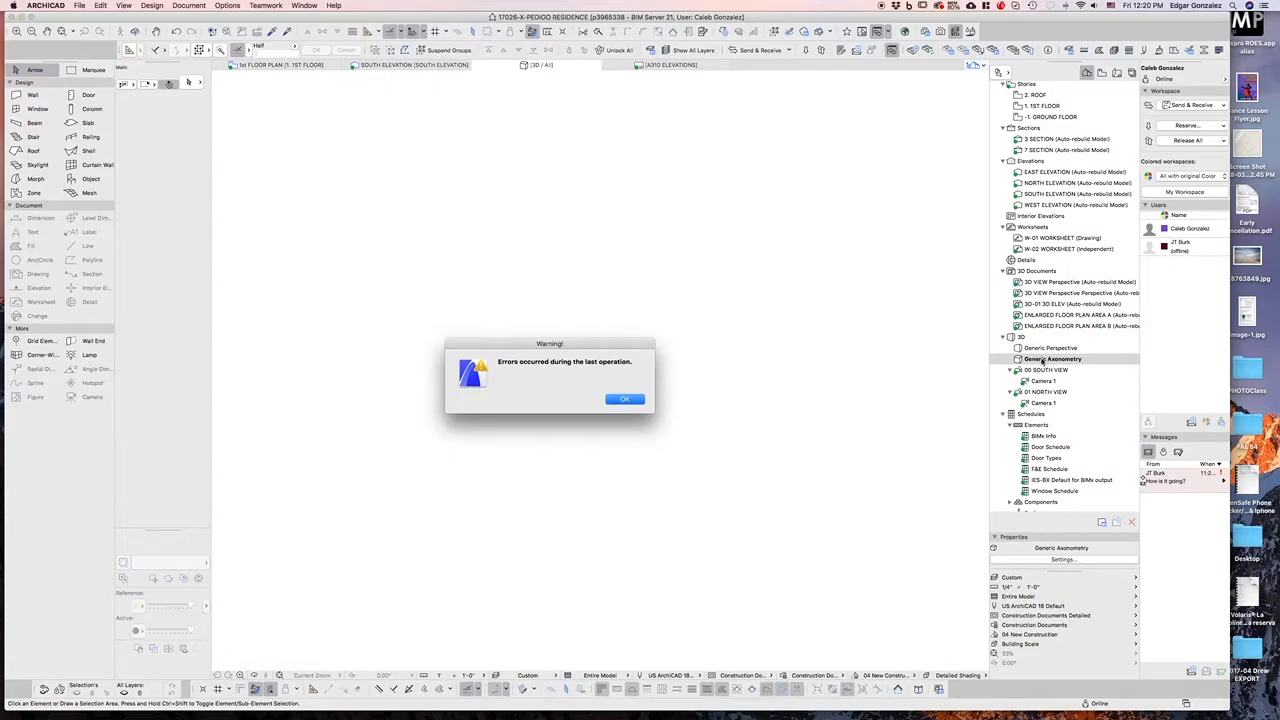
pyautogui.click(625, 399)
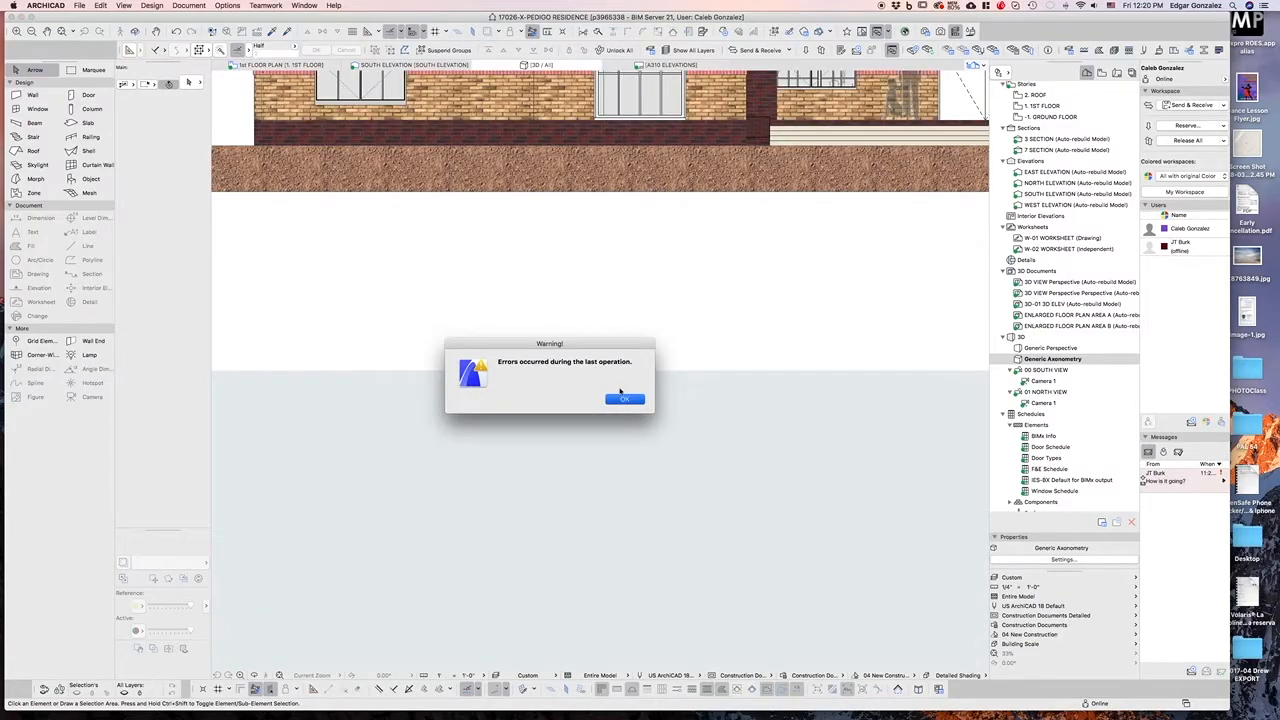
# Set the 3D parallel projection to a side view with 270° azimuth
pyautogui.scroll(-3, 634, 459)
pyautogui.scroll(-5, 457, 426)
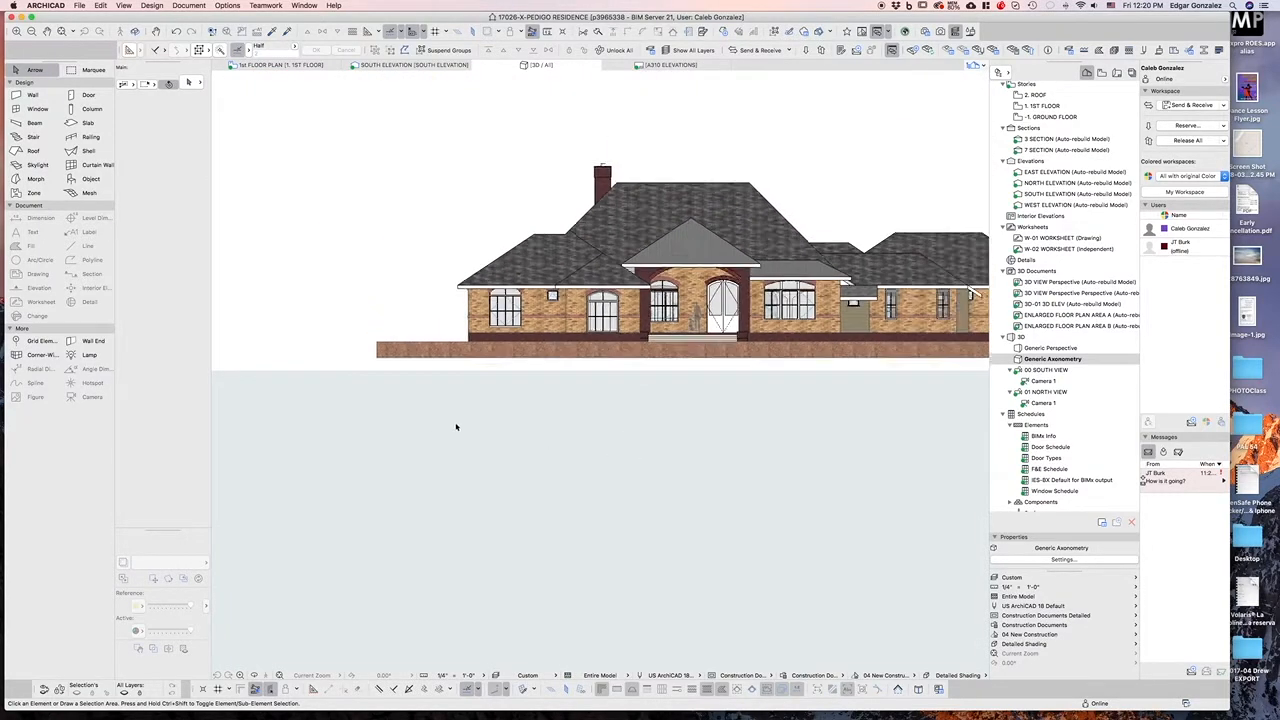
pyautogui.scroll(4, 875, 396)
pyautogui.scroll(-2, 749, 413)
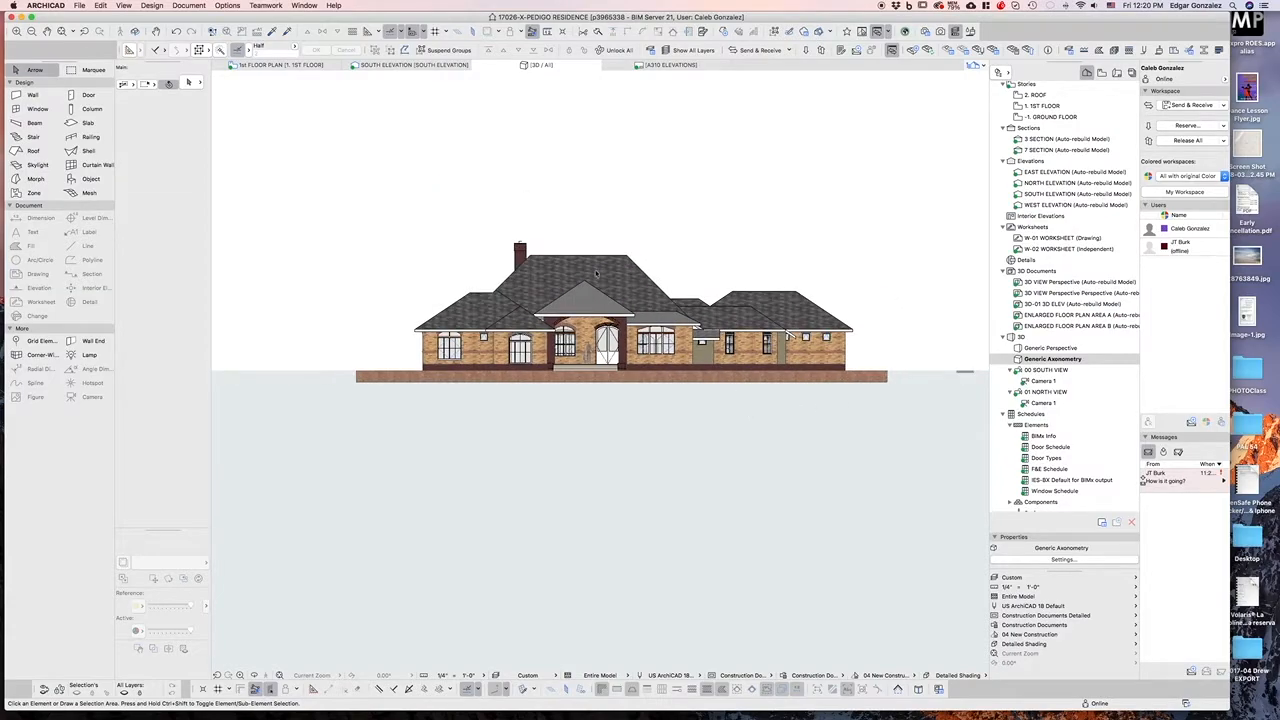
pyautogui.keyDown('shift'); pyautogui.moveTo(563, 234); pyautogui.dragTo(594, 297, button='middle'); pyautogui.keyUp('shift')
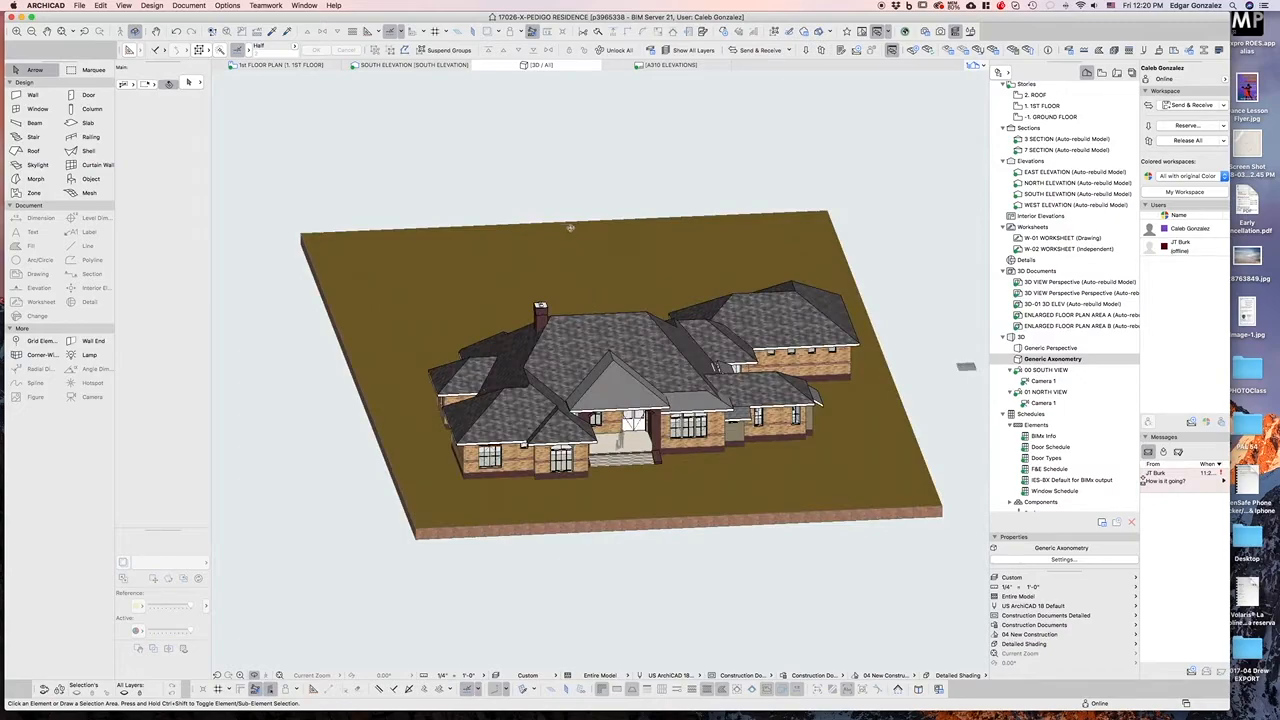
pyautogui.rightClick(568, 179)
pyautogui.click(611, 215)
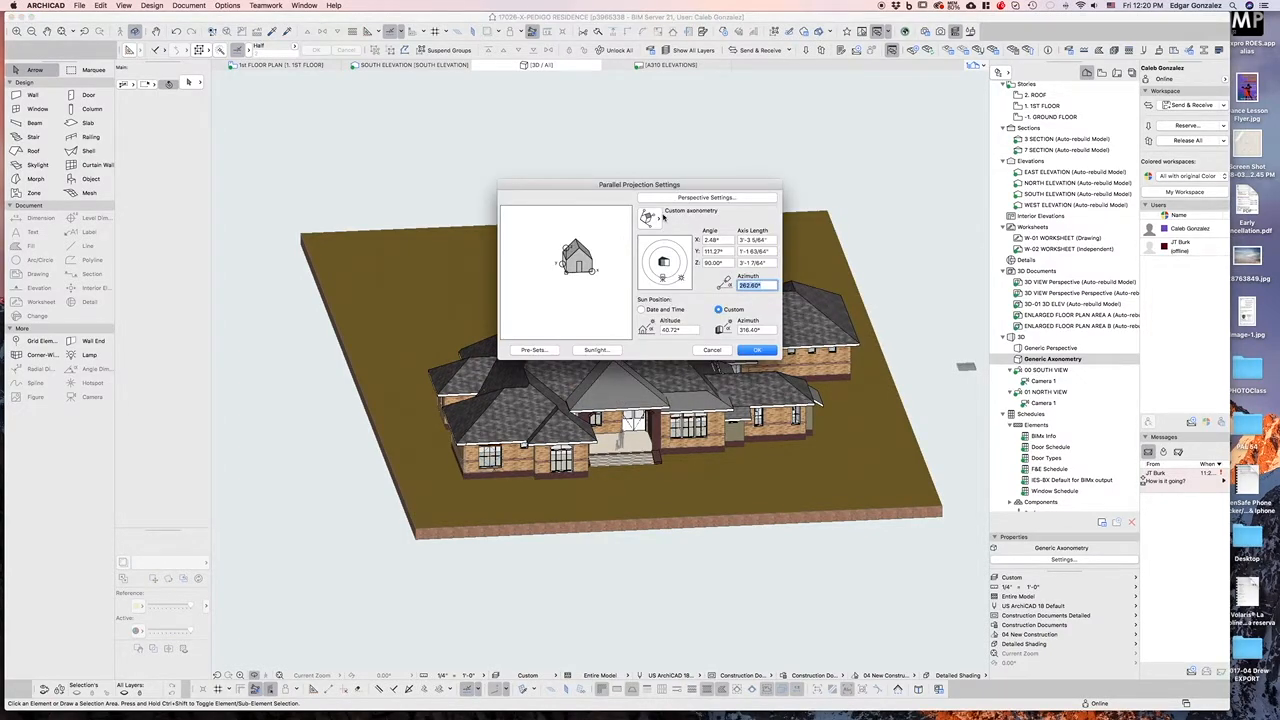
pyautogui.click(652, 219)
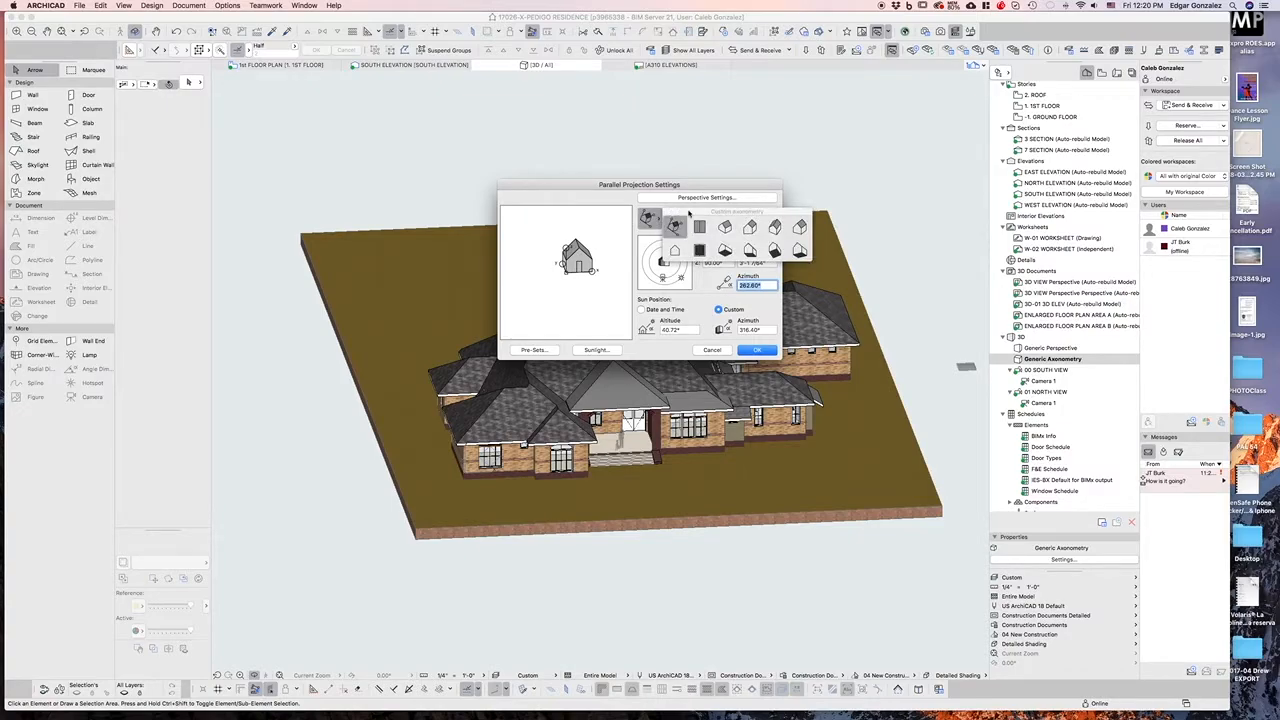
pyautogui.click(674, 249)
pyautogui.click(652, 219)
pyautogui.click(674, 249)
pyautogui.moveTo(663, 279); pyautogui.dragTo(663, 281)
pyautogui.moveTo(663, 279); pyautogui.dragTo(665, 279)
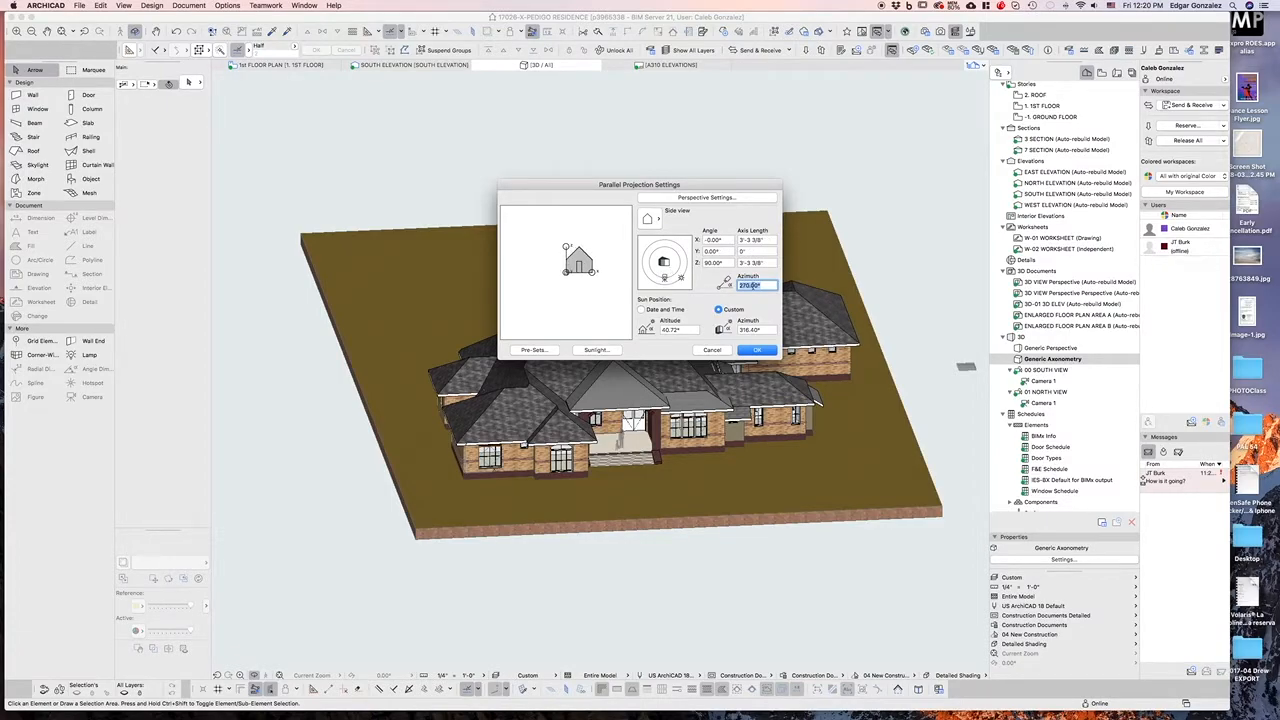
pyautogui.click(752, 349)
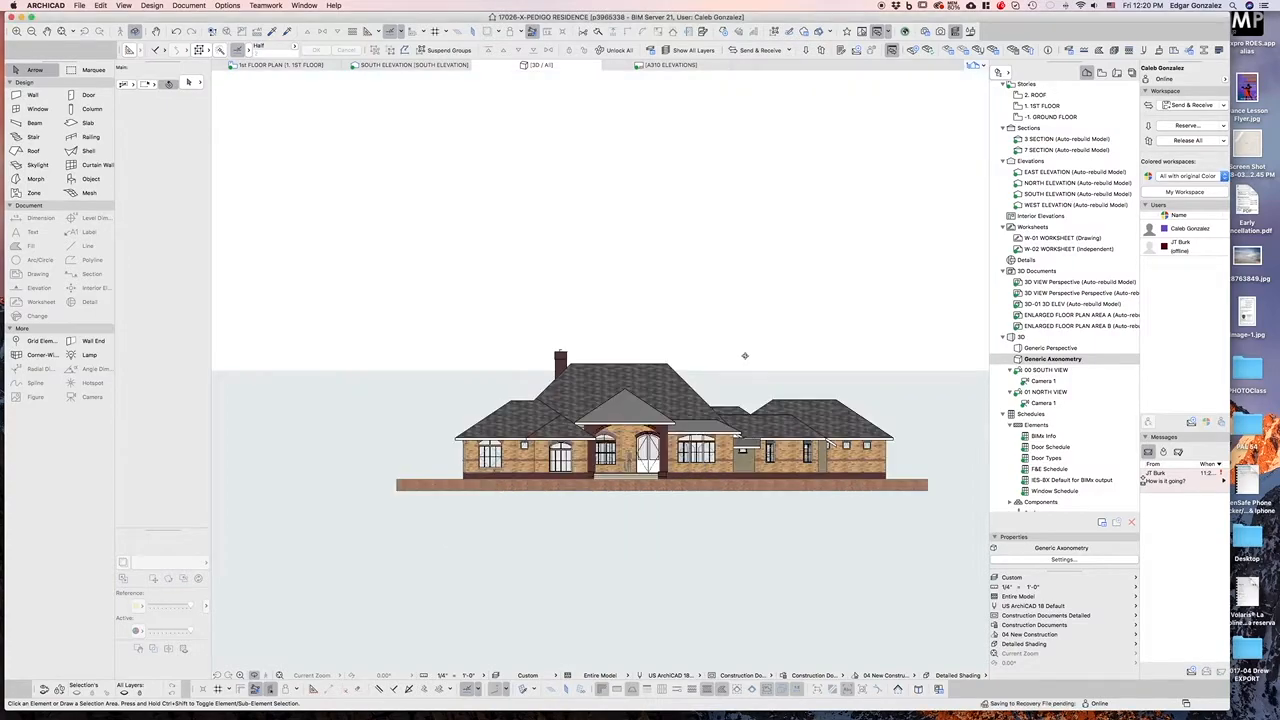
# Open the PhotoRendering Settings size options and enable Apply Render Safe Frame
pyautogui.scroll(2, 634, 424)
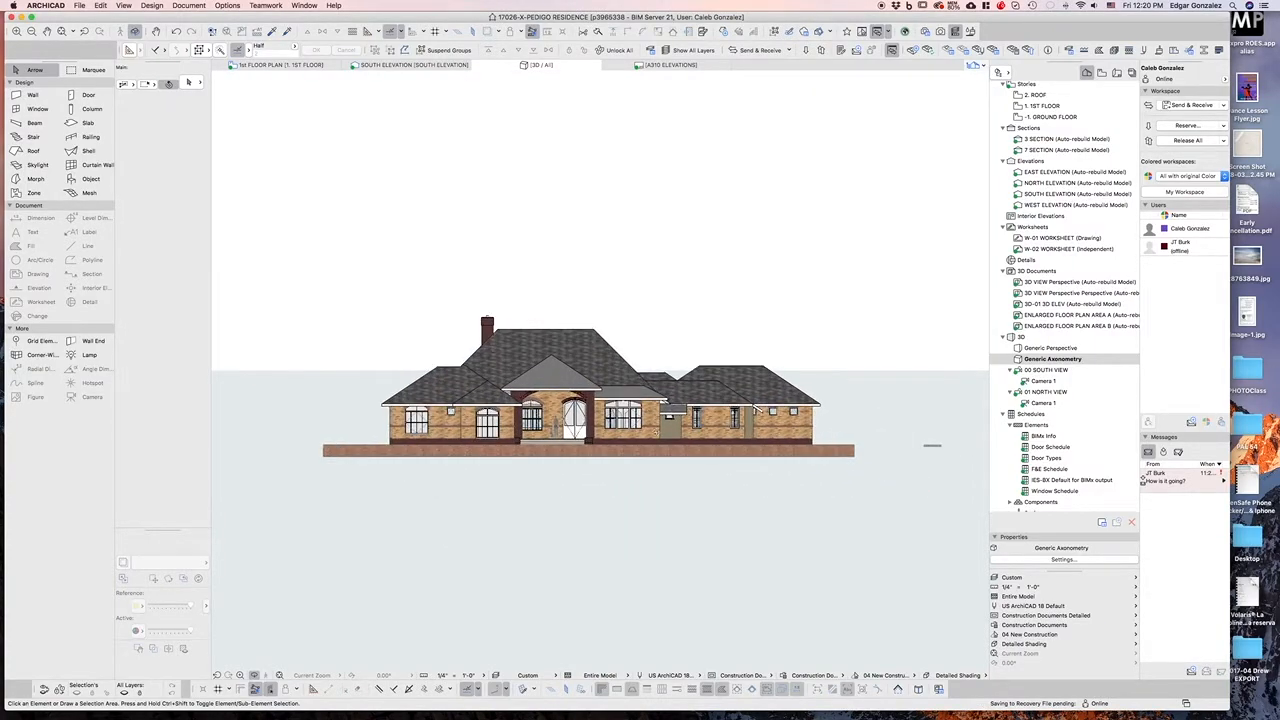
pyautogui.scroll(2, 650, 432)
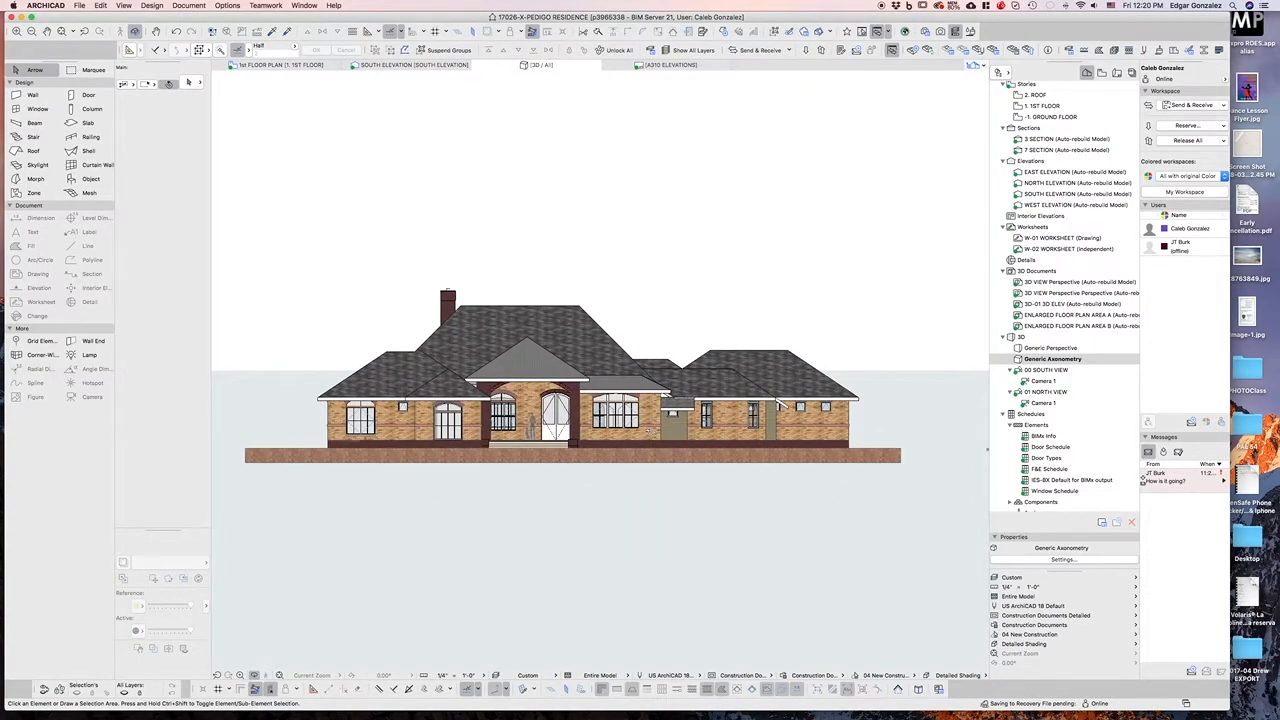
pyautogui.scroll(1, 648, 431)
pyautogui.scroll(1, 530, 427)
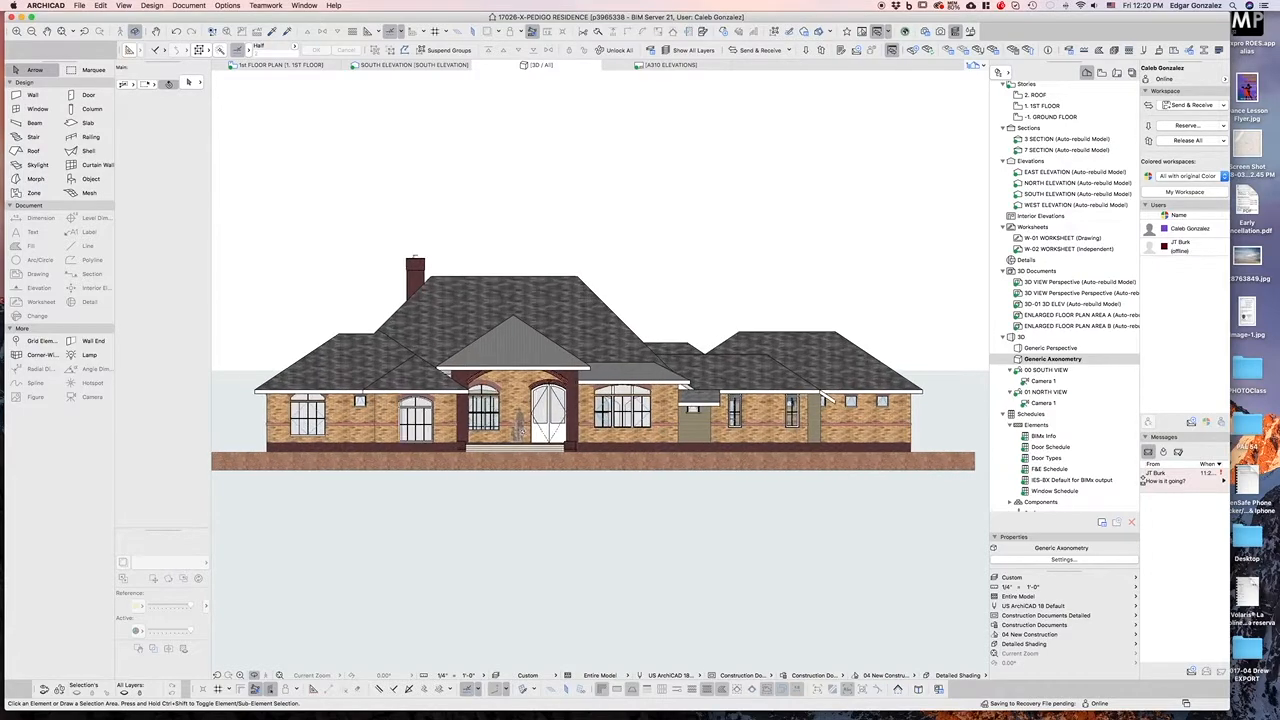
pyautogui.click(925, 31)
pyautogui.click(925, 31)
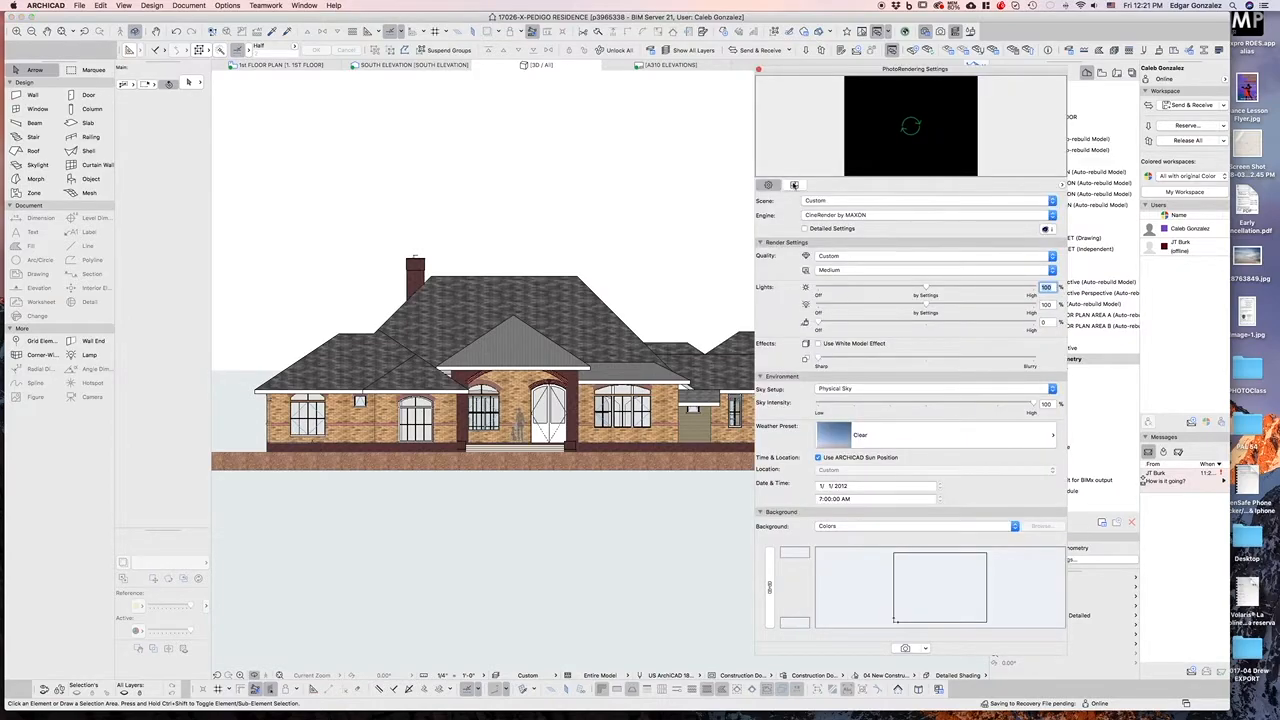
pyautogui.click(794, 185)
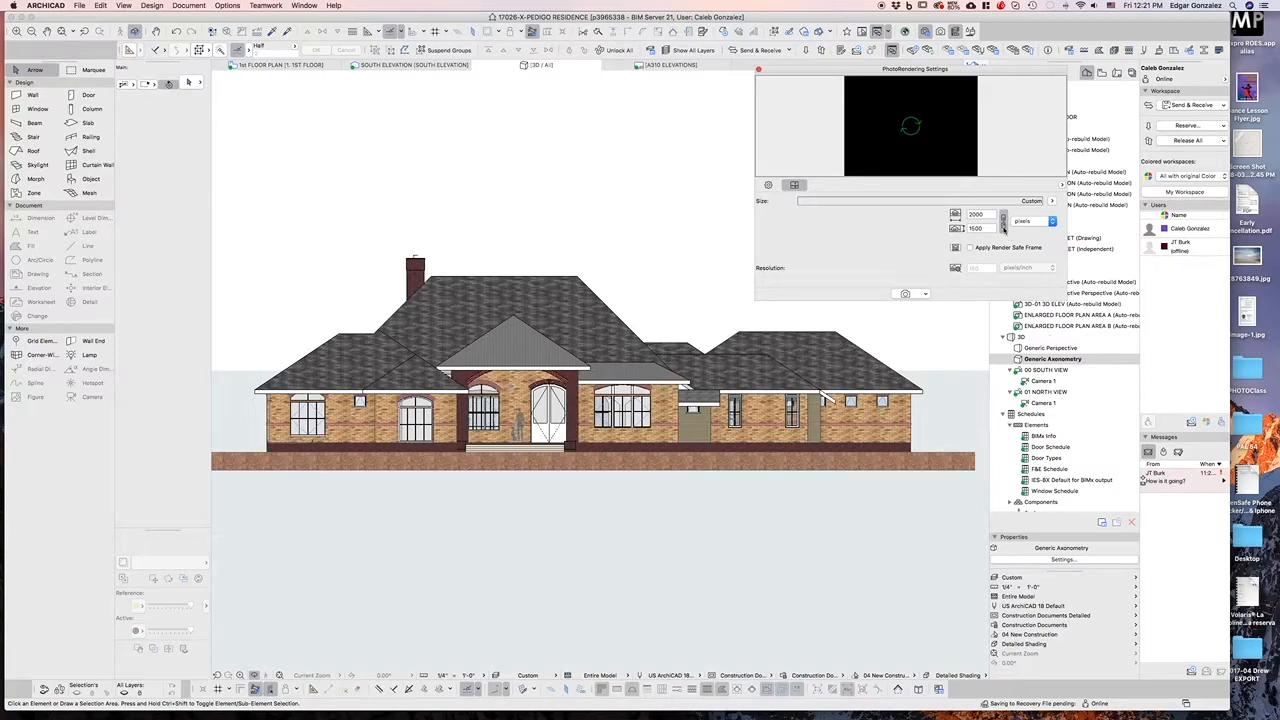
pyautogui.click(970, 248)
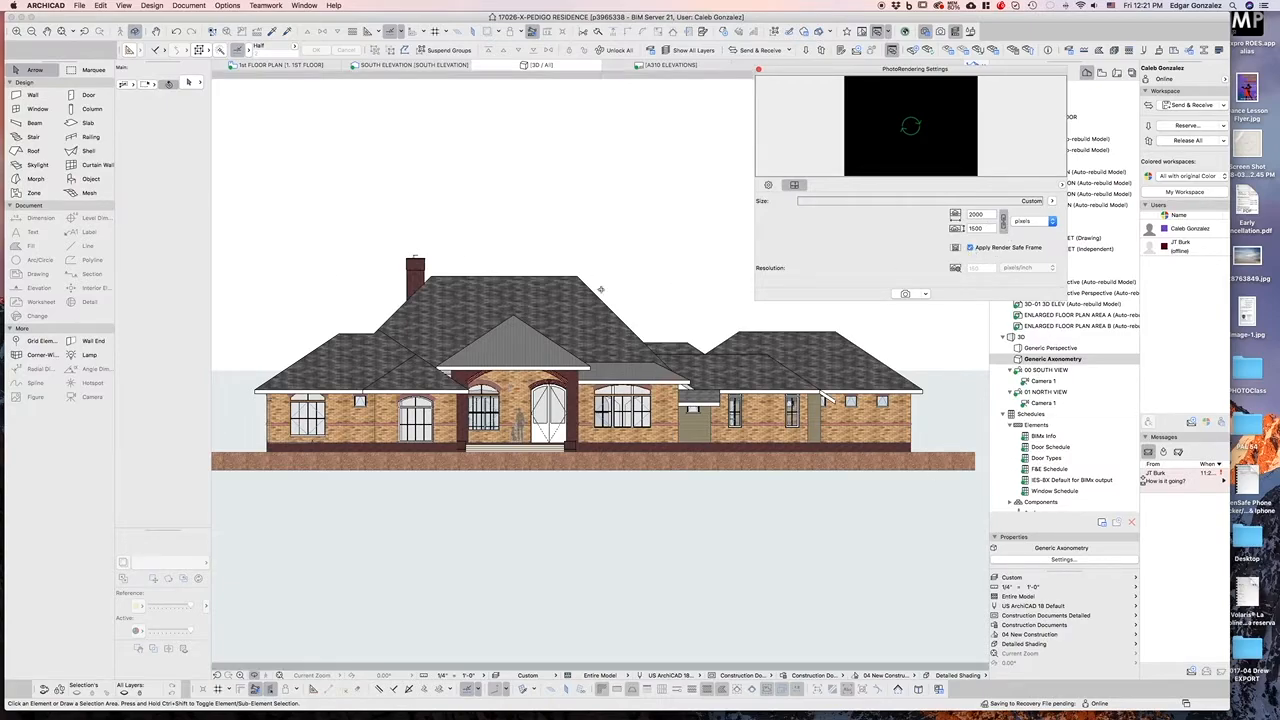
# Set the rendering height to 100 pixels
pyautogui.click(978, 215)
pyautogui.press('Tab')
pyautogui.write('100')
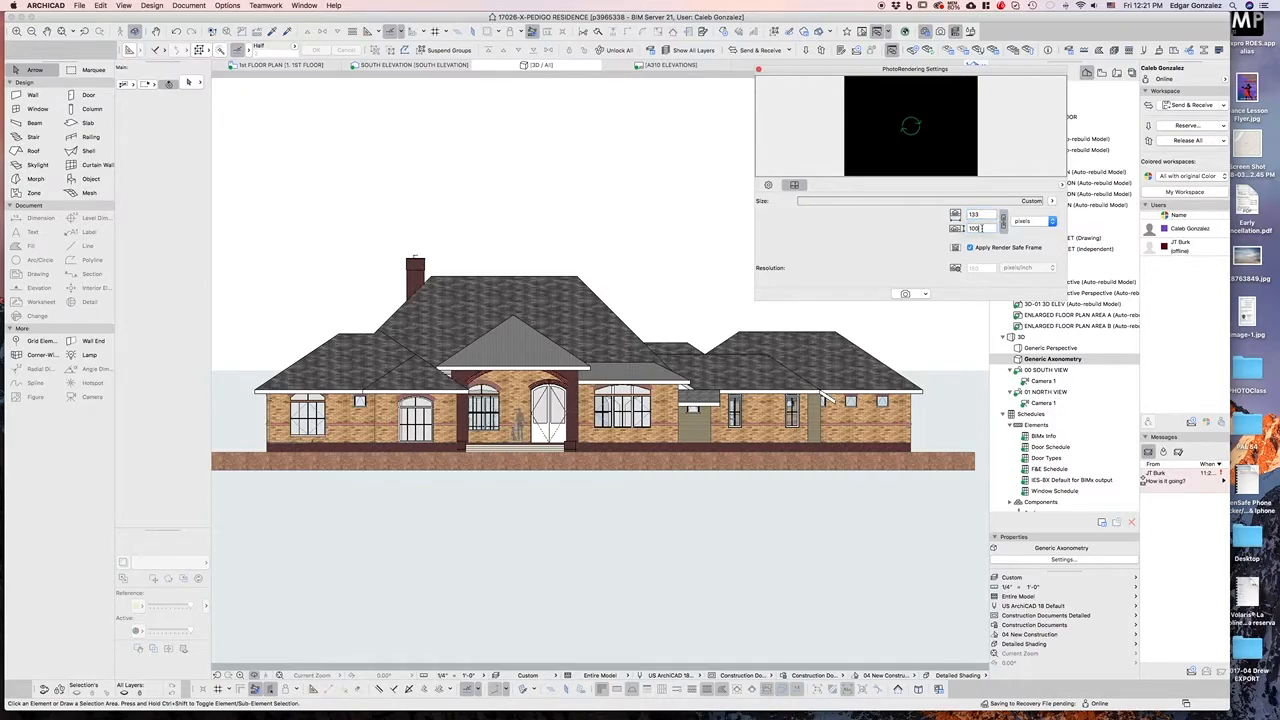
# Unlink the size proportions and set the rendering width to 2000 pixels
pyautogui.press('Tab')
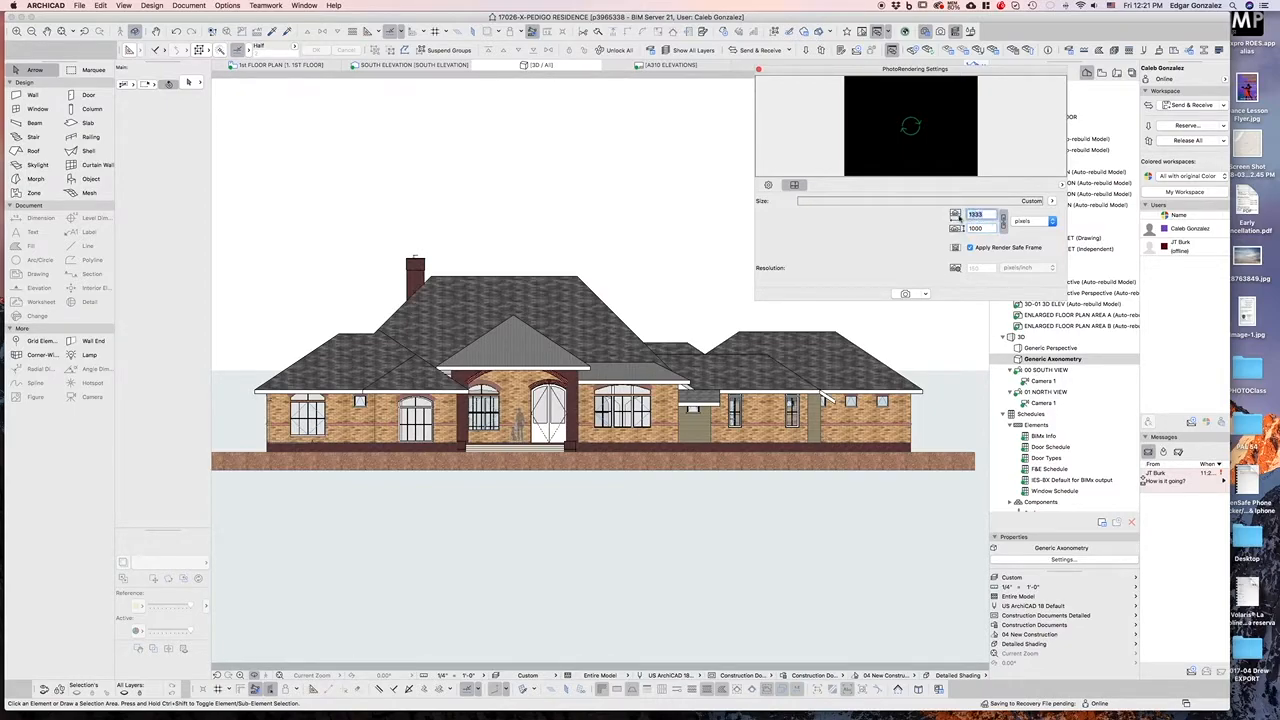
pyautogui.click(1003, 223)
pyautogui.doubleClick(978, 214)
pyautogui.write('2000')
pyautogui.press('Tab')
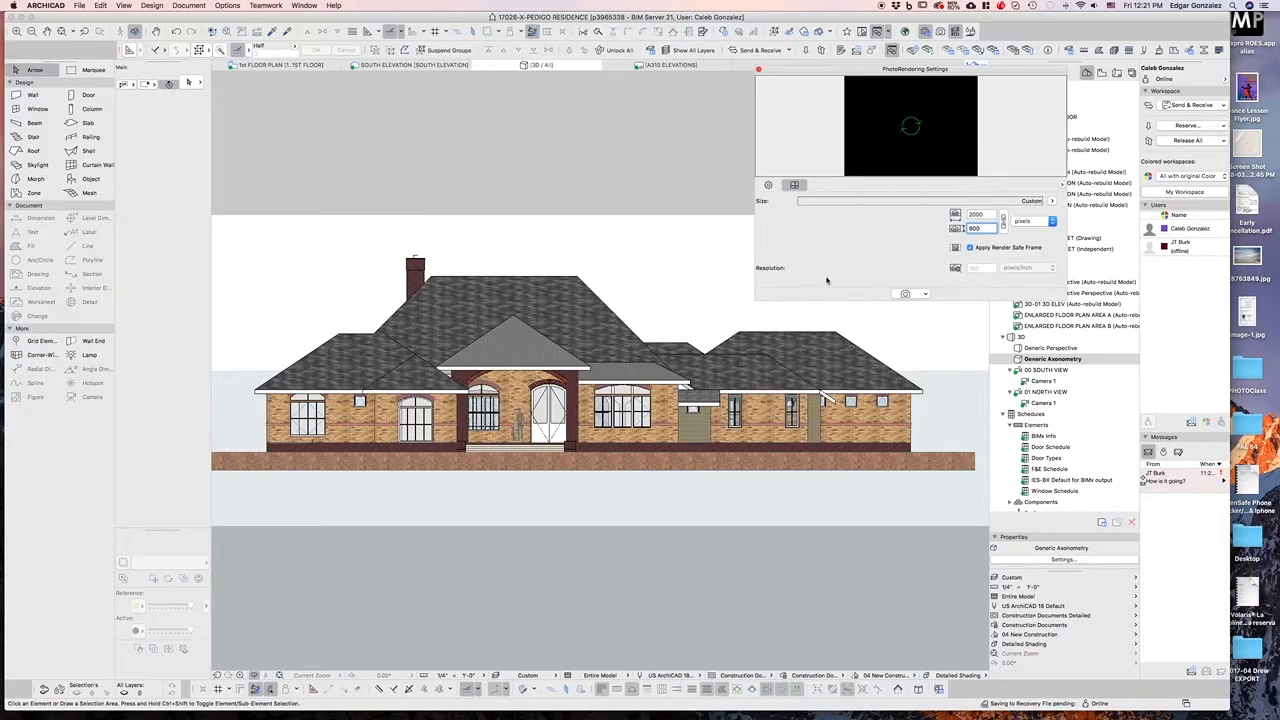
# Switch to the render settings and enable Detailed Settings for the CineRender engine
pyautogui.click(768, 185)
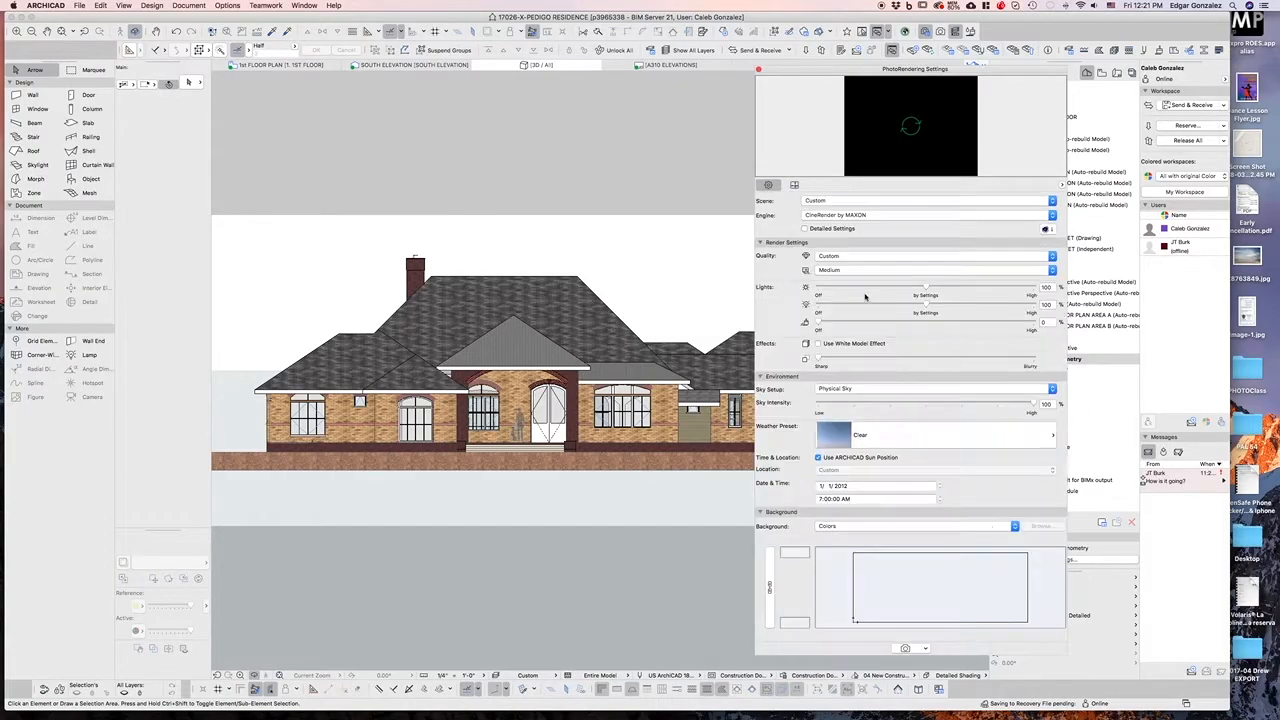
pyautogui.click(877, 216)
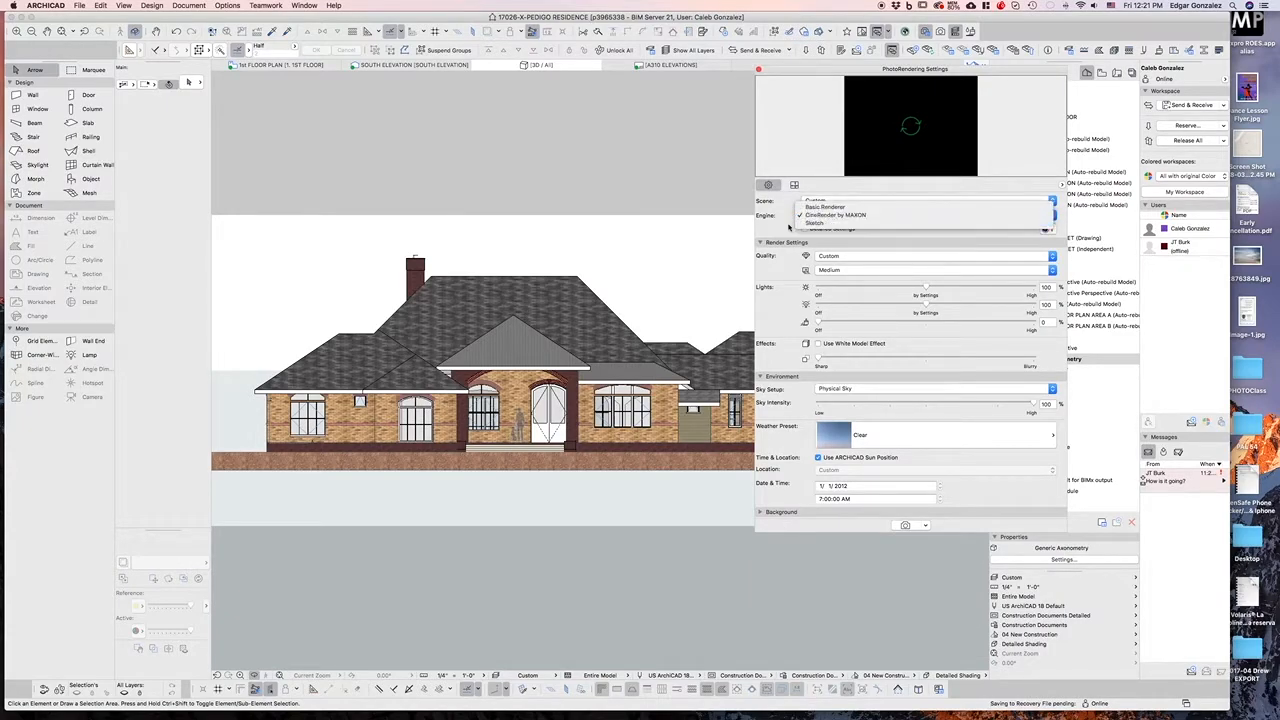
pyautogui.click(792, 226)
pyautogui.click(813, 229)
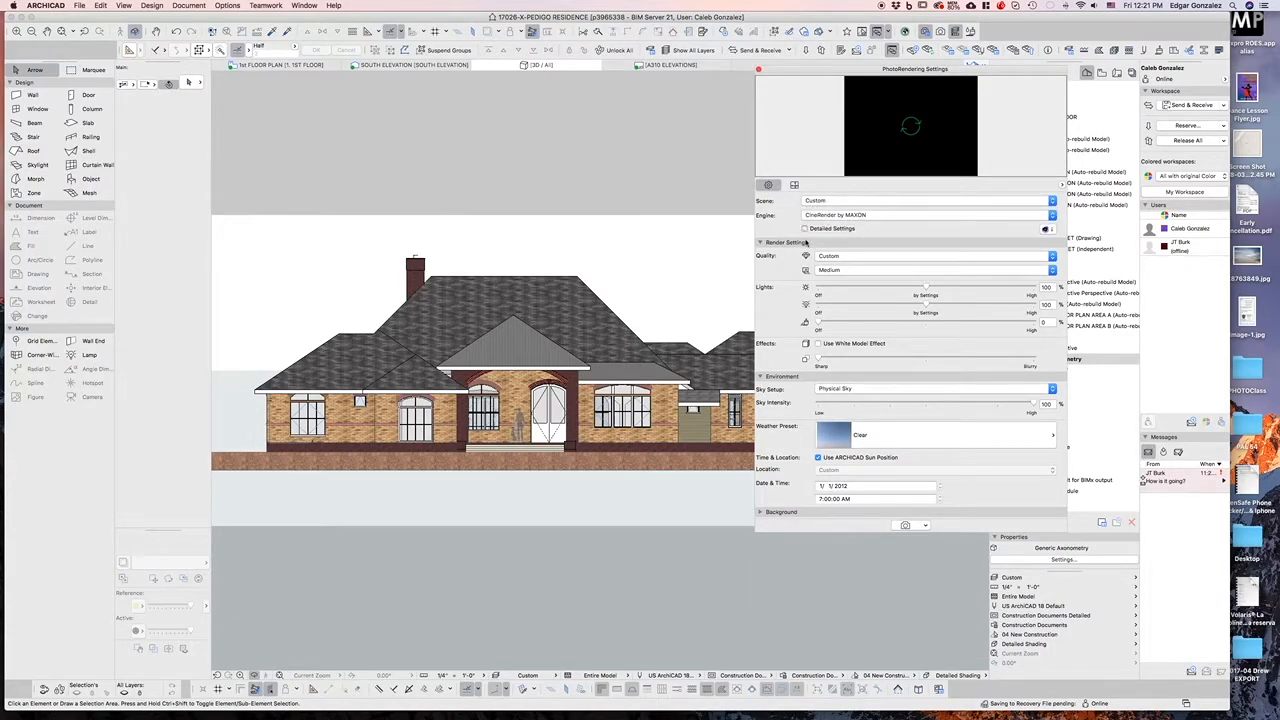
# Open the General Options under Options and enable Generate Alpha Mask
pyautogui.scroll(-2, 810, 319)
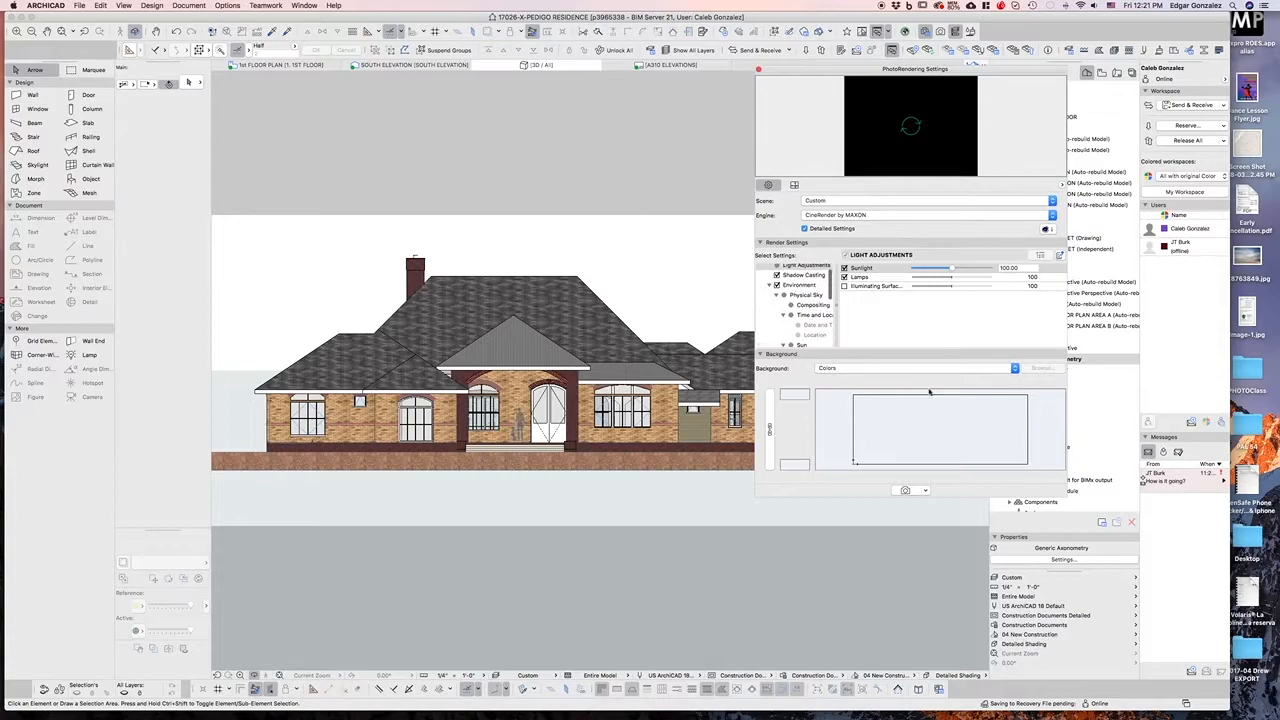
pyautogui.moveTo(1065, 495); pyautogui.dragTo(1038, 592)
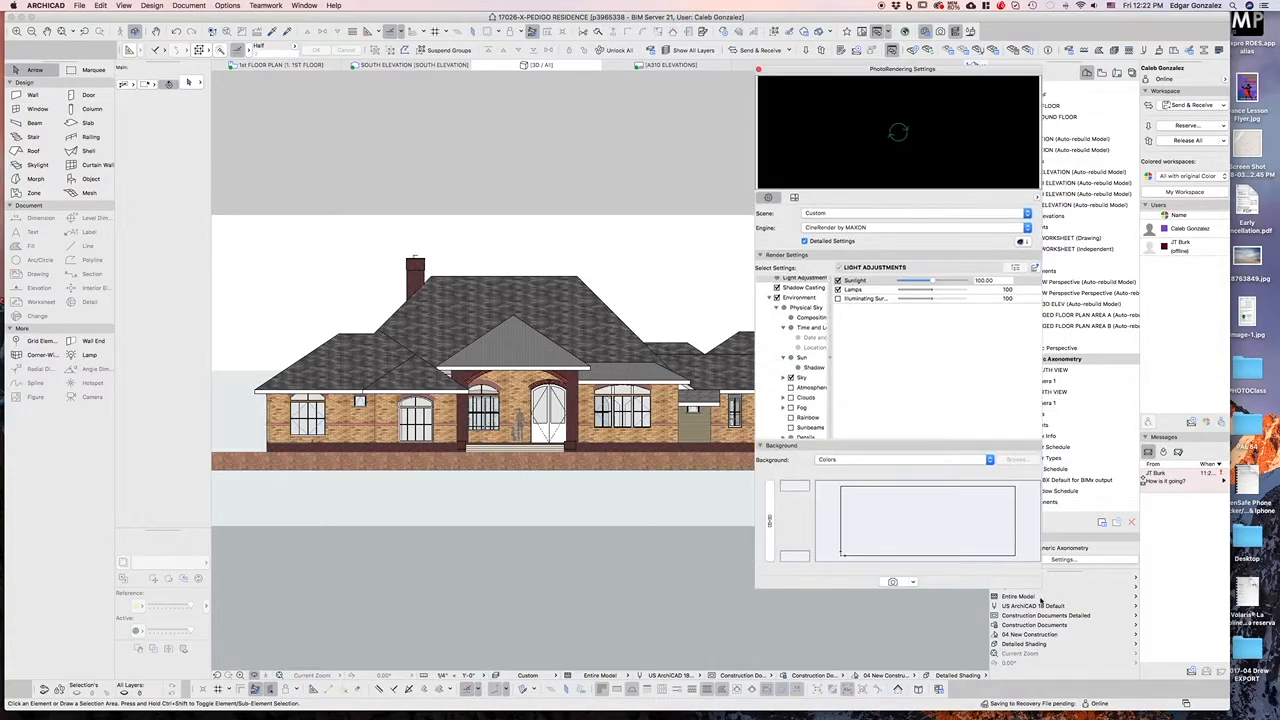
pyautogui.scroll(-3, 776, 393)
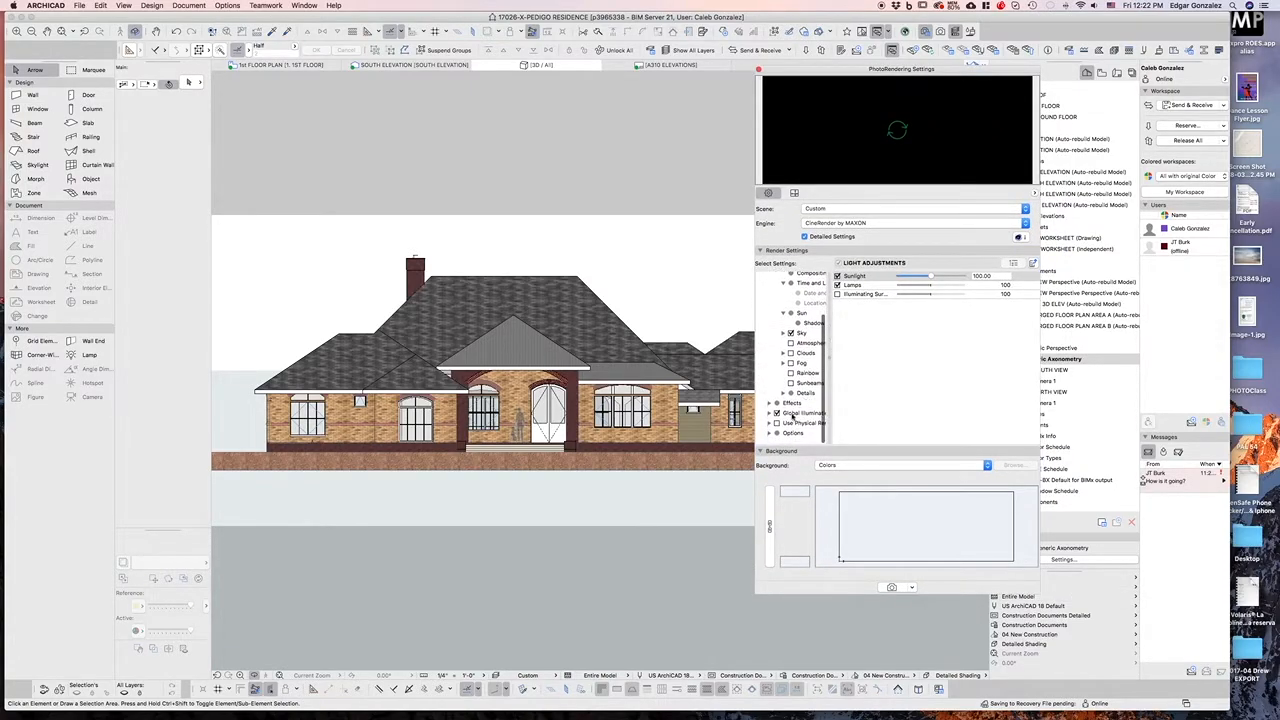
pyautogui.click(790, 438)
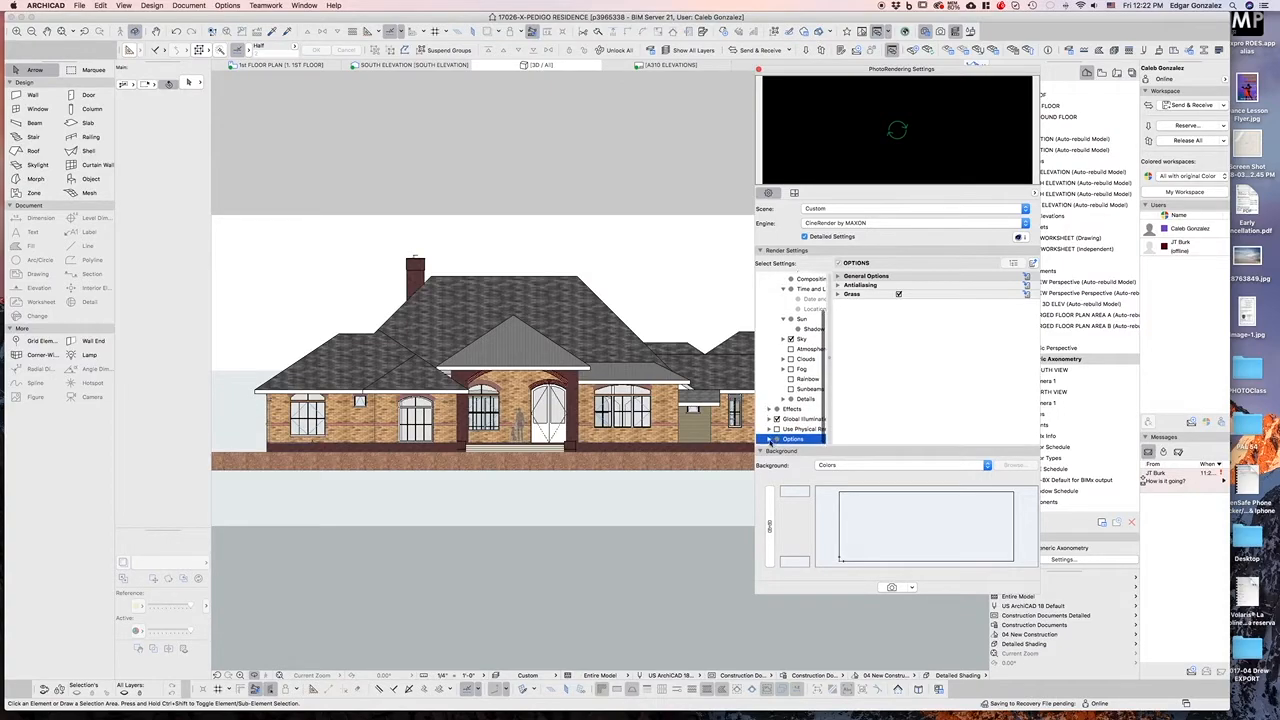
pyautogui.scroll(-3, 784, 400)
pyautogui.click(800, 419)
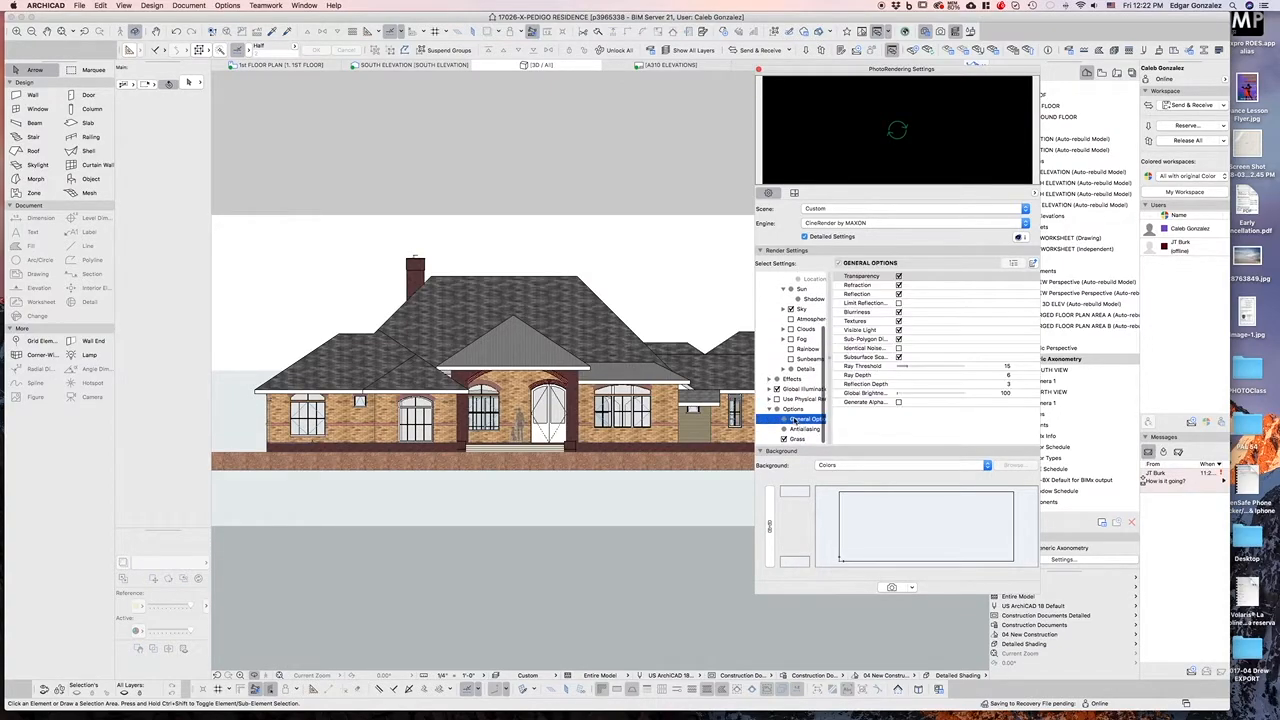
pyautogui.moveTo(1038, 401); pyautogui.dragTo(1080, 401)
pyautogui.click(914, 403)
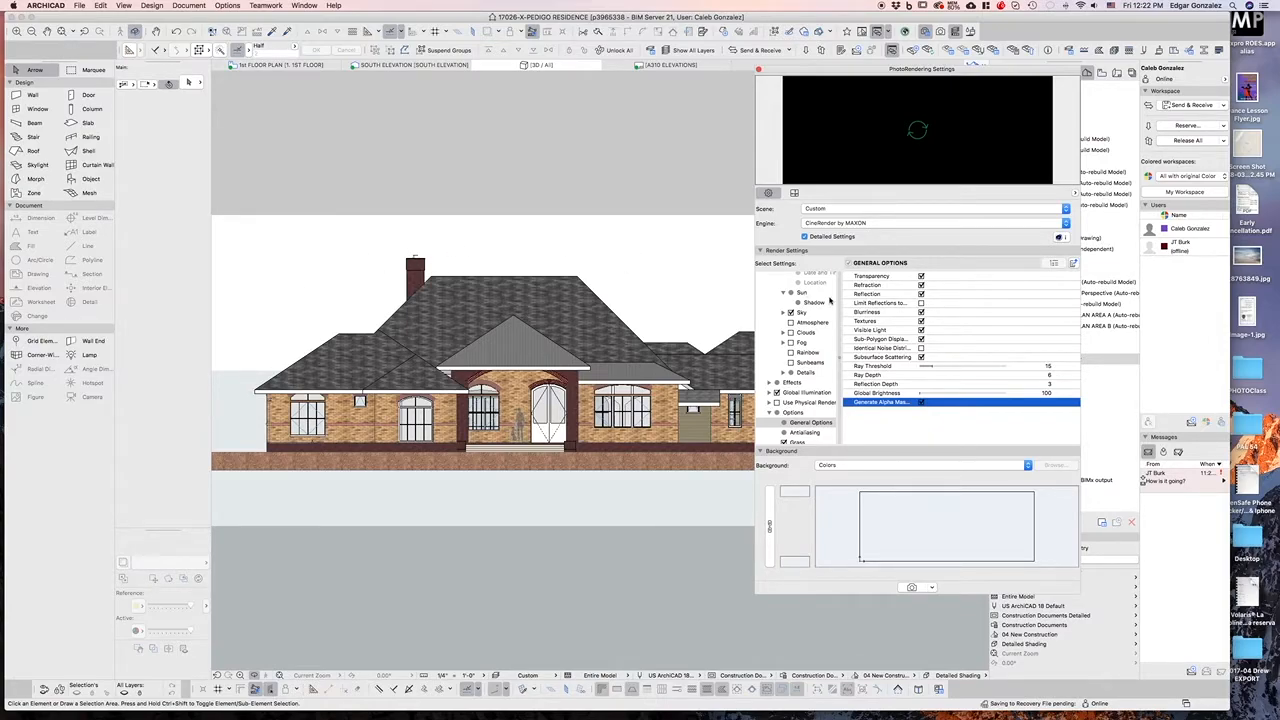
# Start the photorendering of the elevation view and close the PhotoRendering Settings dialog
pyautogui.click(909, 587)
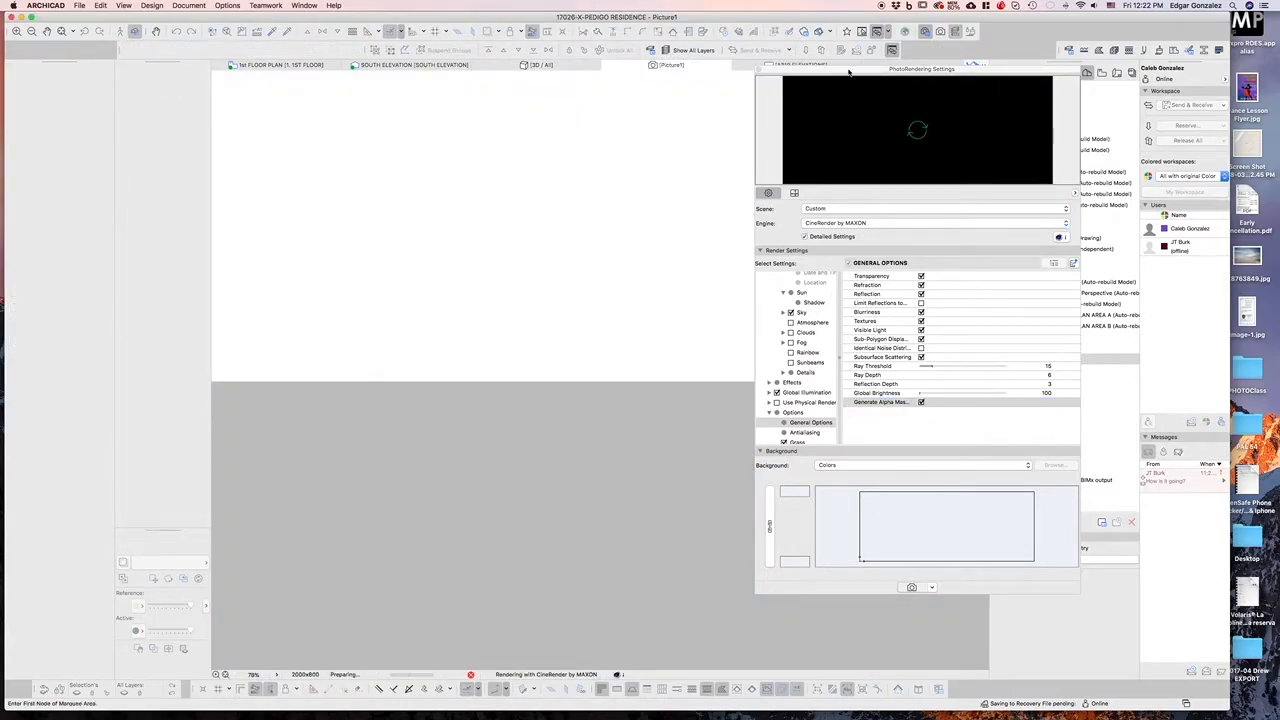
pyautogui.moveTo(849, 71); pyautogui.dragTo(944, 80)
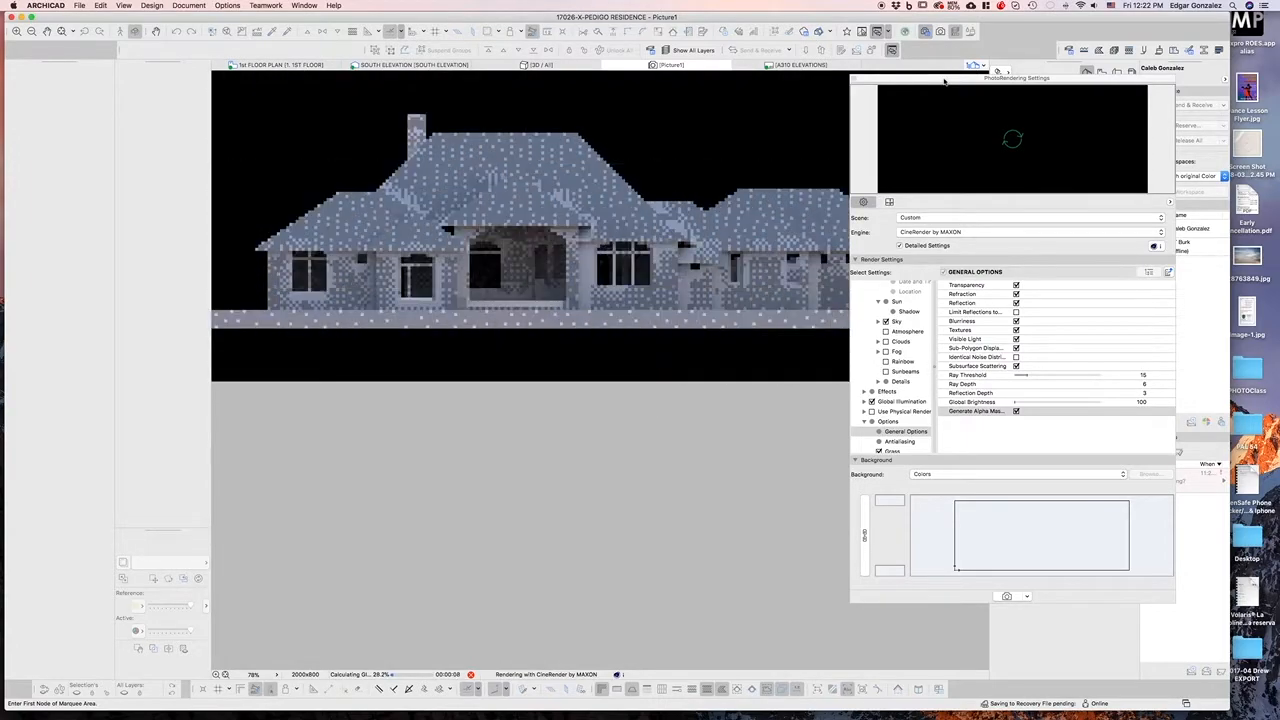
pyautogui.moveTo(944, 82); pyautogui.dragTo(968, 44)
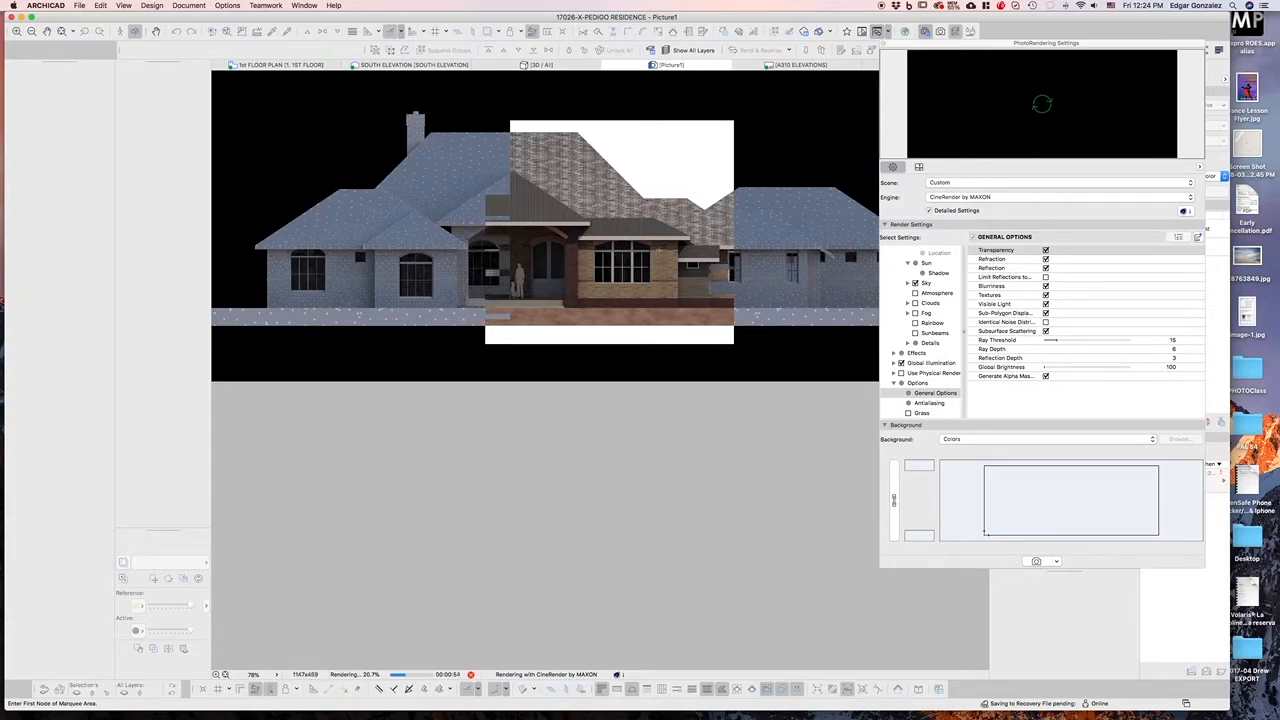
pyautogui.scroll(2, 659, 250)
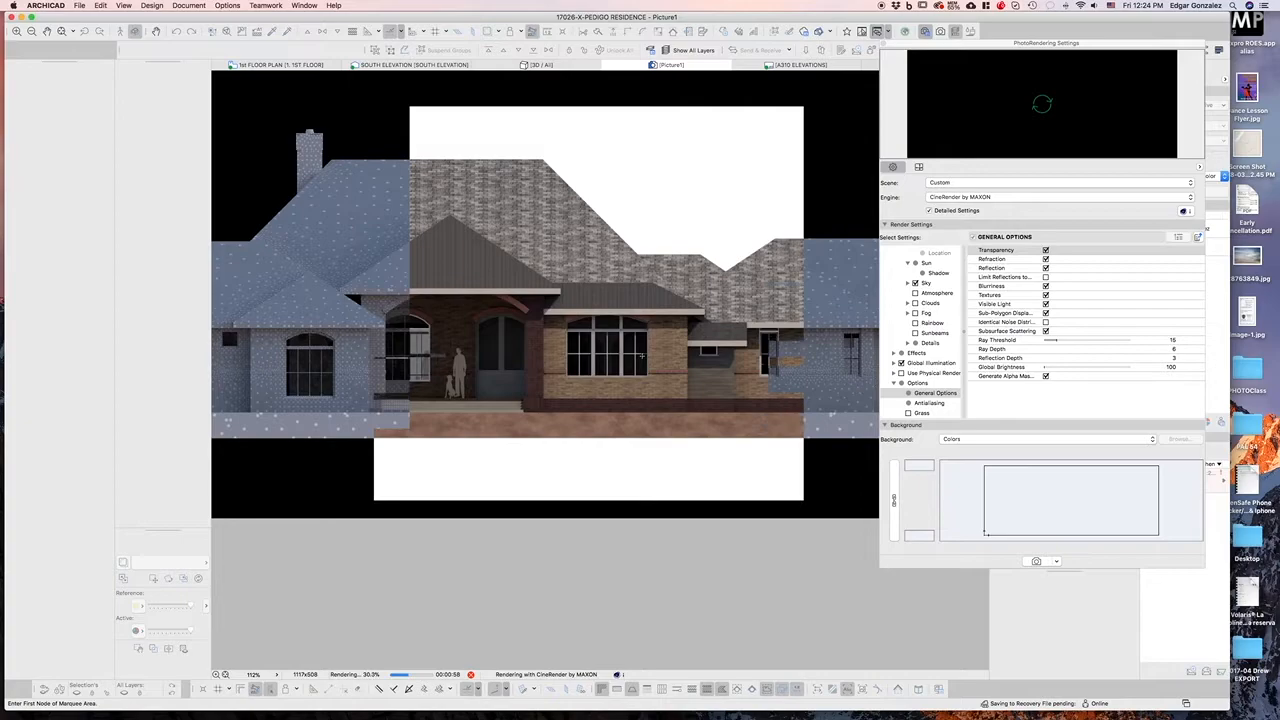
pyautogui.moveTo(912, 48); pyautogui.dragTo(898, 92)
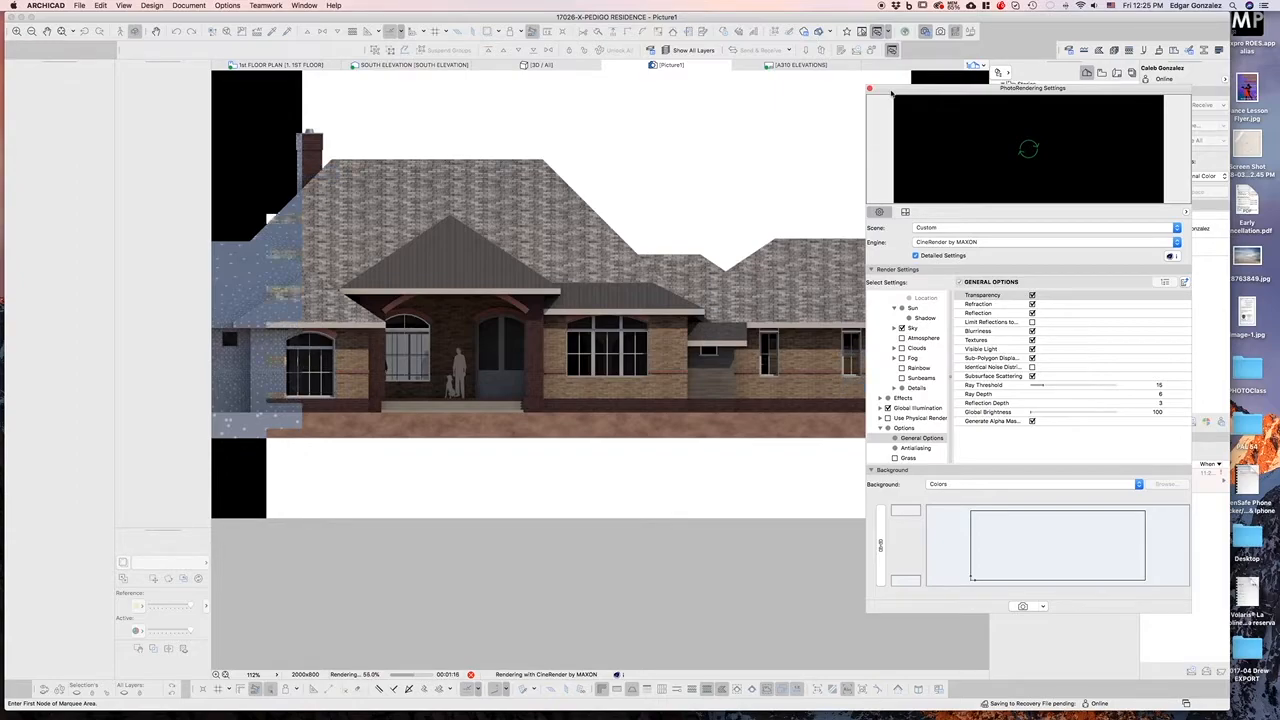
pyautogui.click(869, 88)
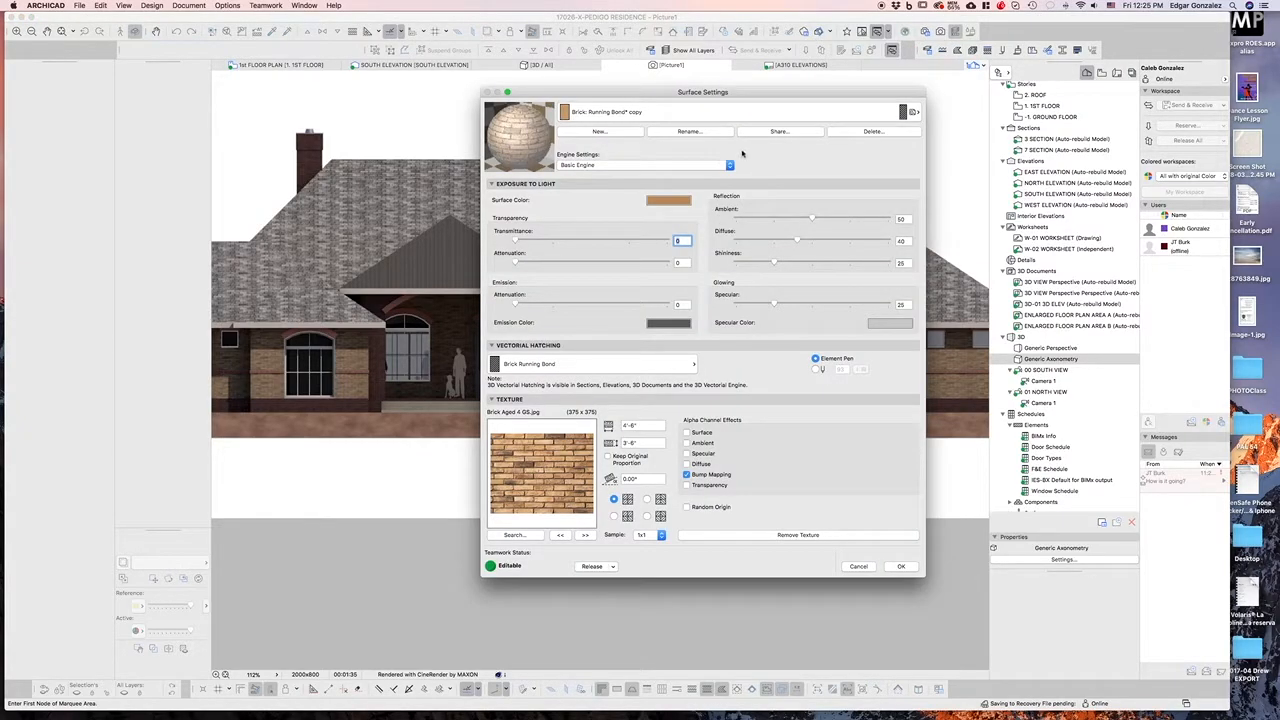
# Create a new surface duplicating Brick: Running Bond* copy in Surface Settings
pyautogui.click(580, 112)
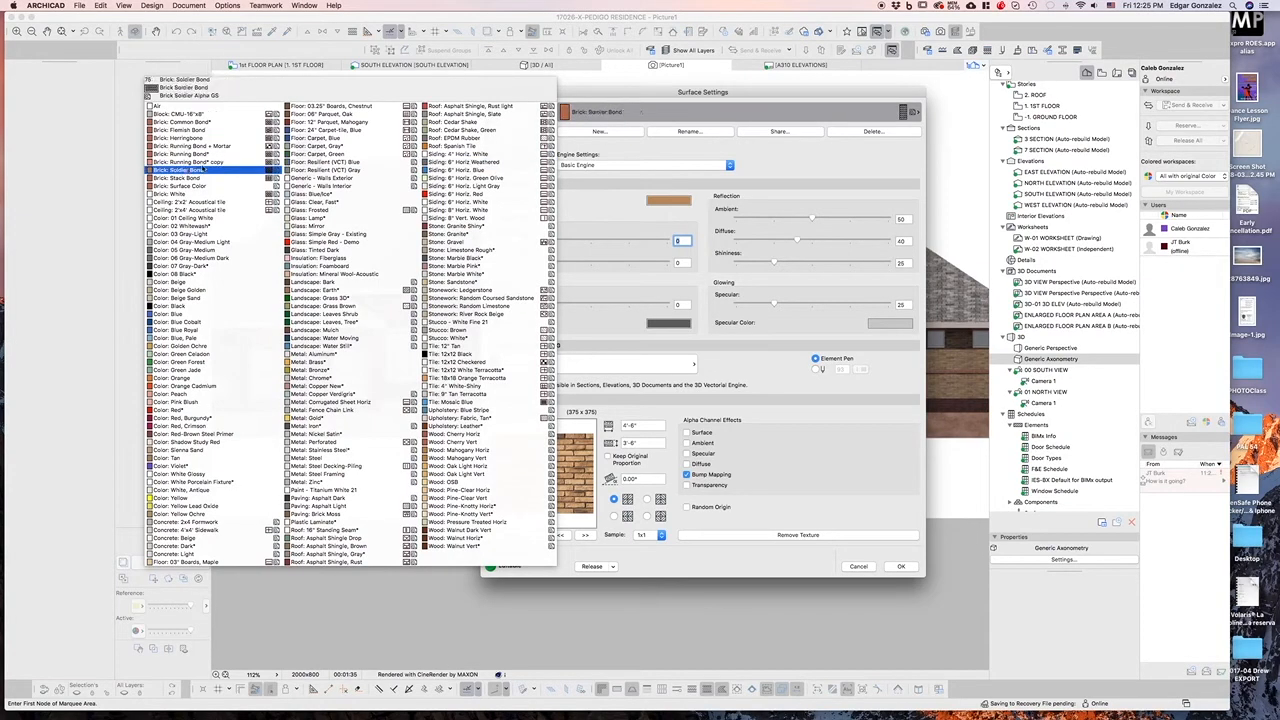
pyautogui.click(704, 155)
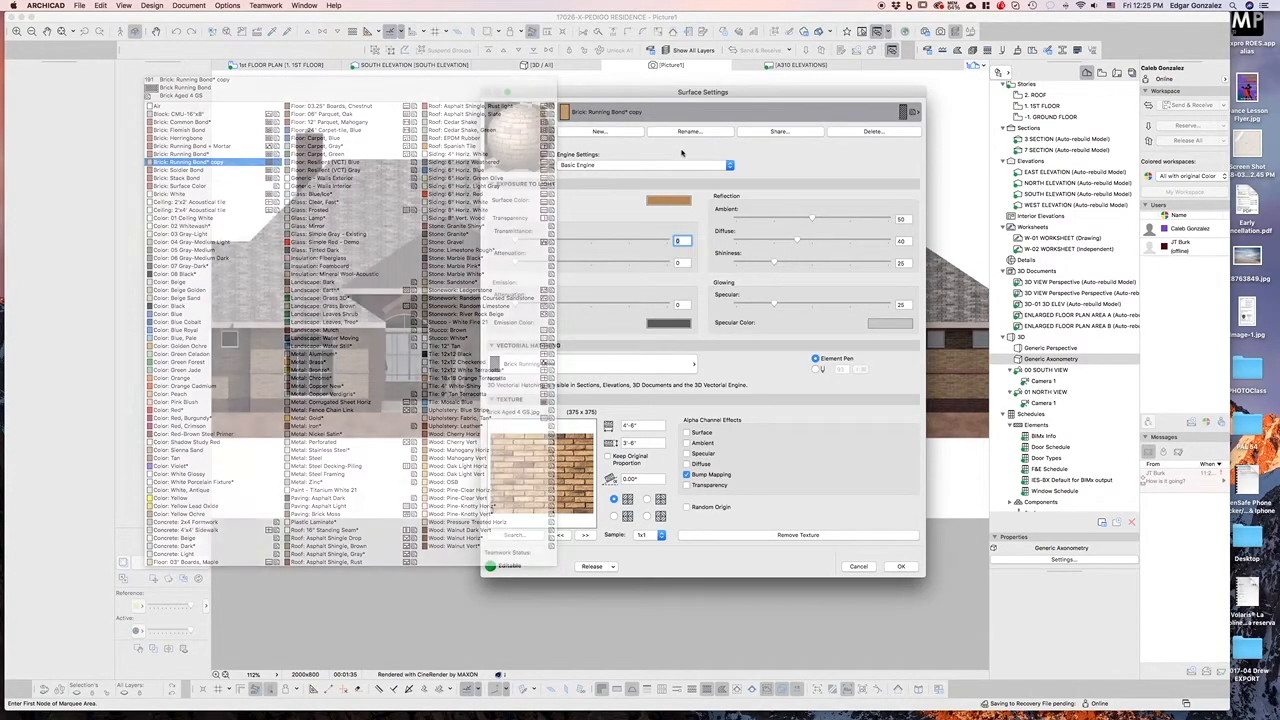
pyautogui.click(630, 131)
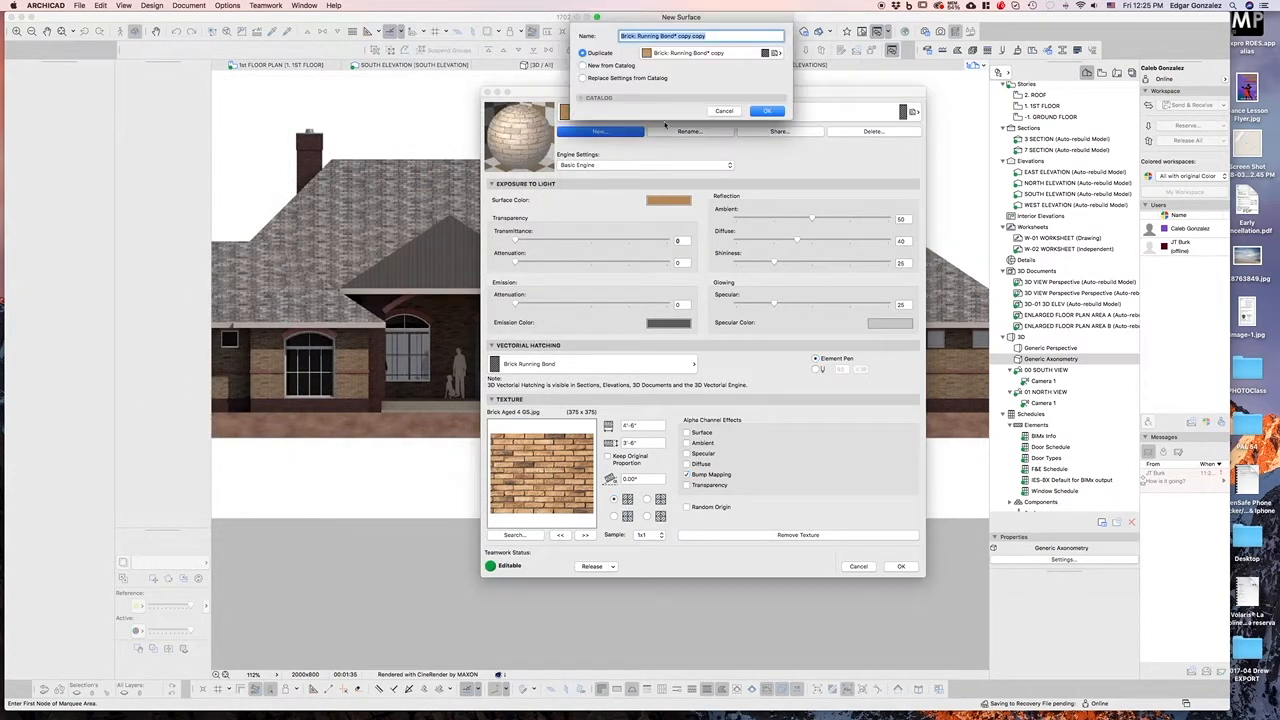
pyautogui.click(725, 58)
pyautogui.click(780, 95)
pyautogui.click(767, 111)
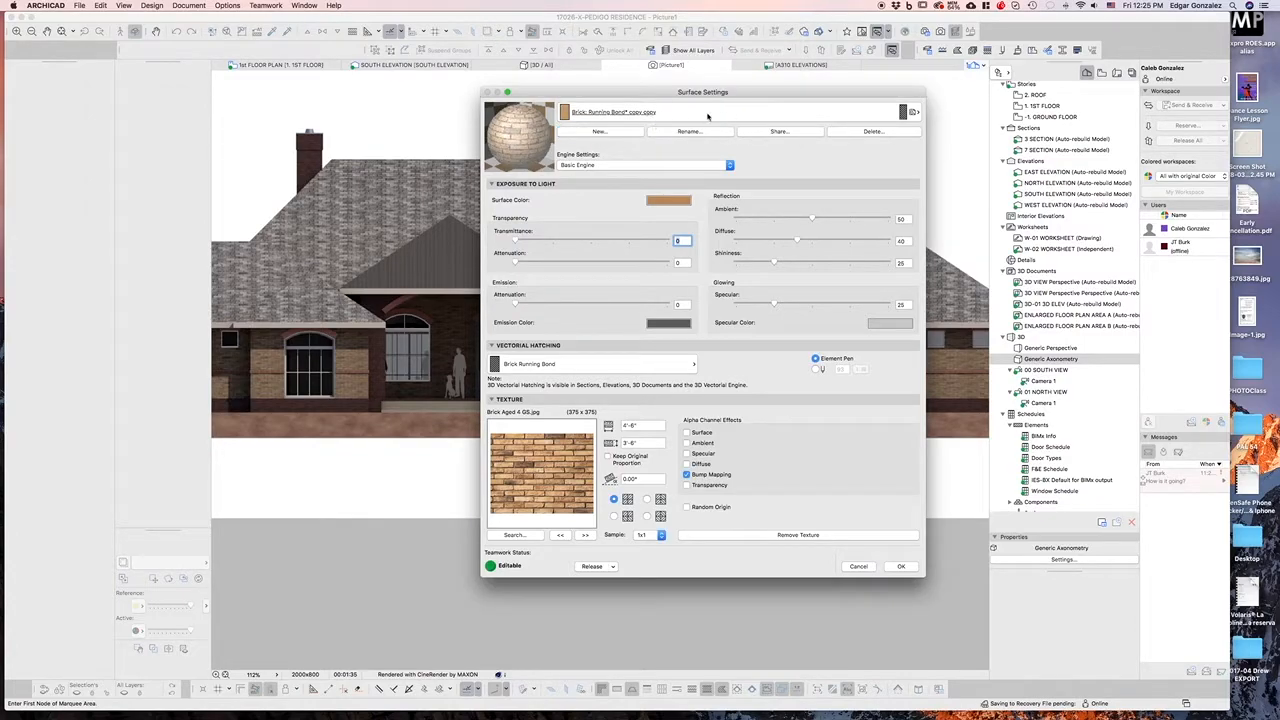
# Browse the texture library's brick images, then cancel the library and Surface Settings without changes
pyautogui.click(533, 535)
pyautogui.scroll(-4, 660, 353)
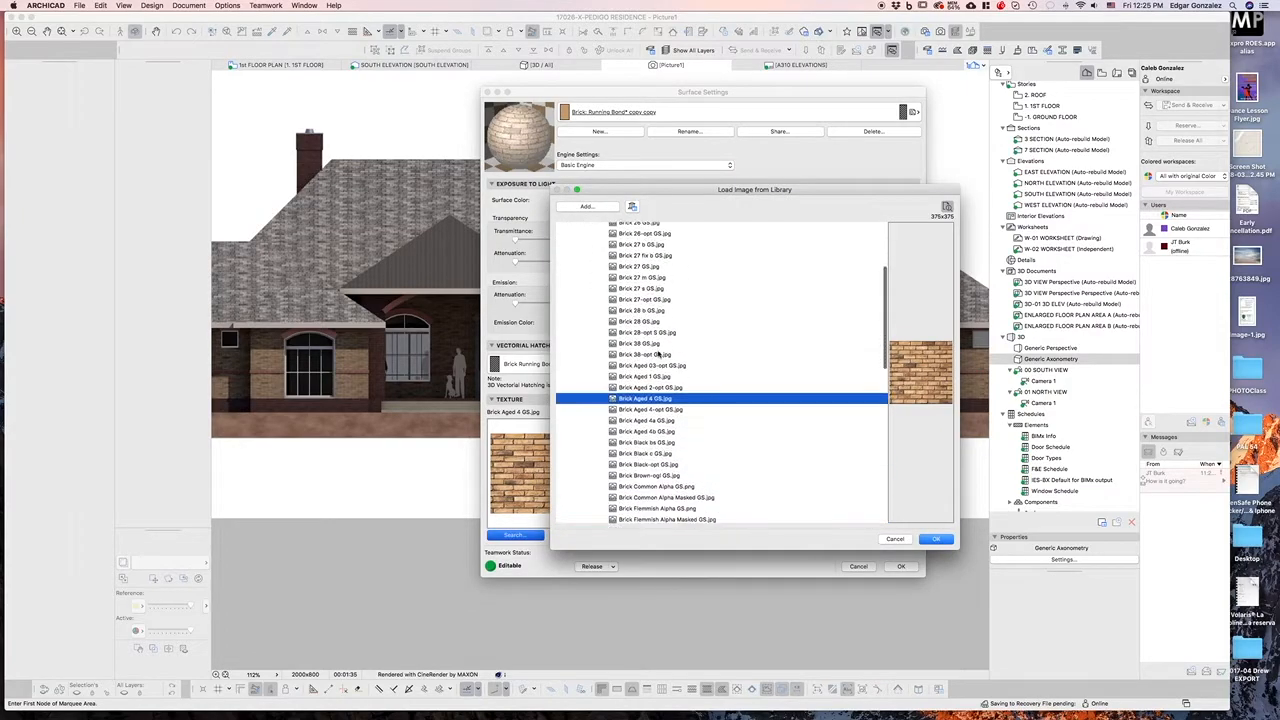
pyautogui.click(655, 365)
pyautogui.click(645, 398)
pyautogui.click(645, 410)
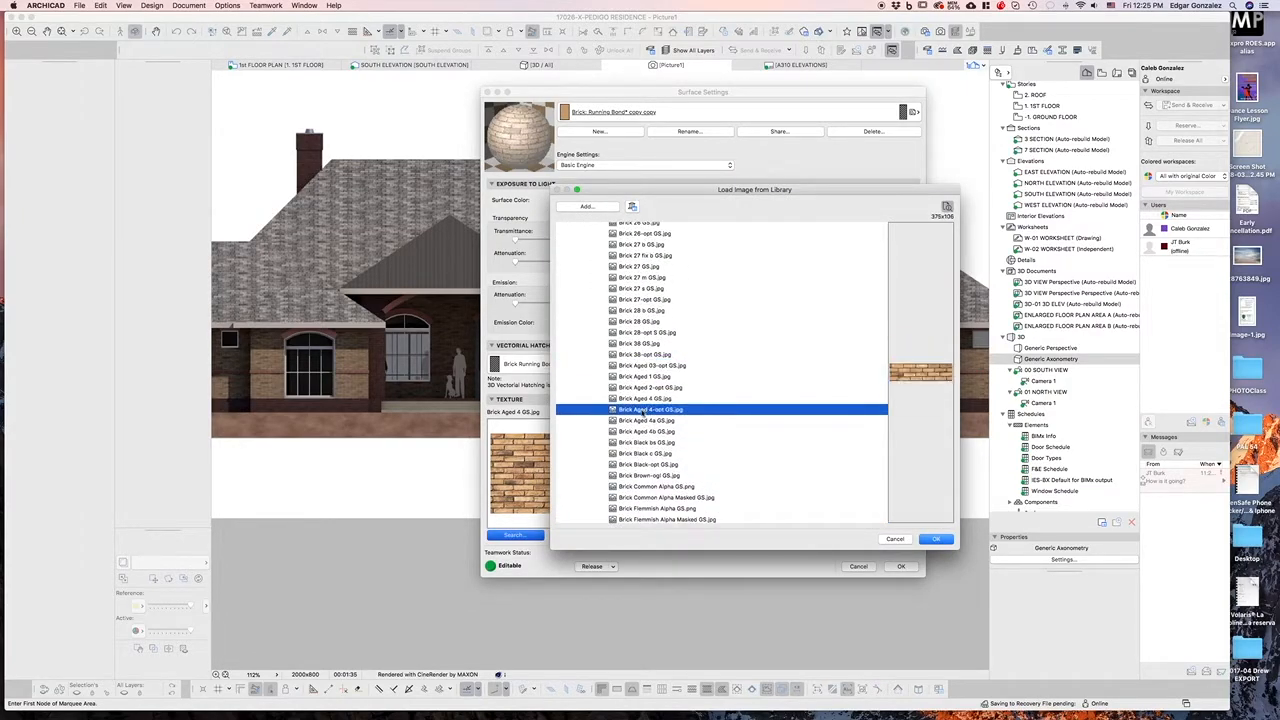
pyautogui.press('Down')
pyautogui.press('Down')
pyautogui.press('Down')
pyautogui.press('Down')
pyautogui.press('Down')
pyautogui.press('Down')
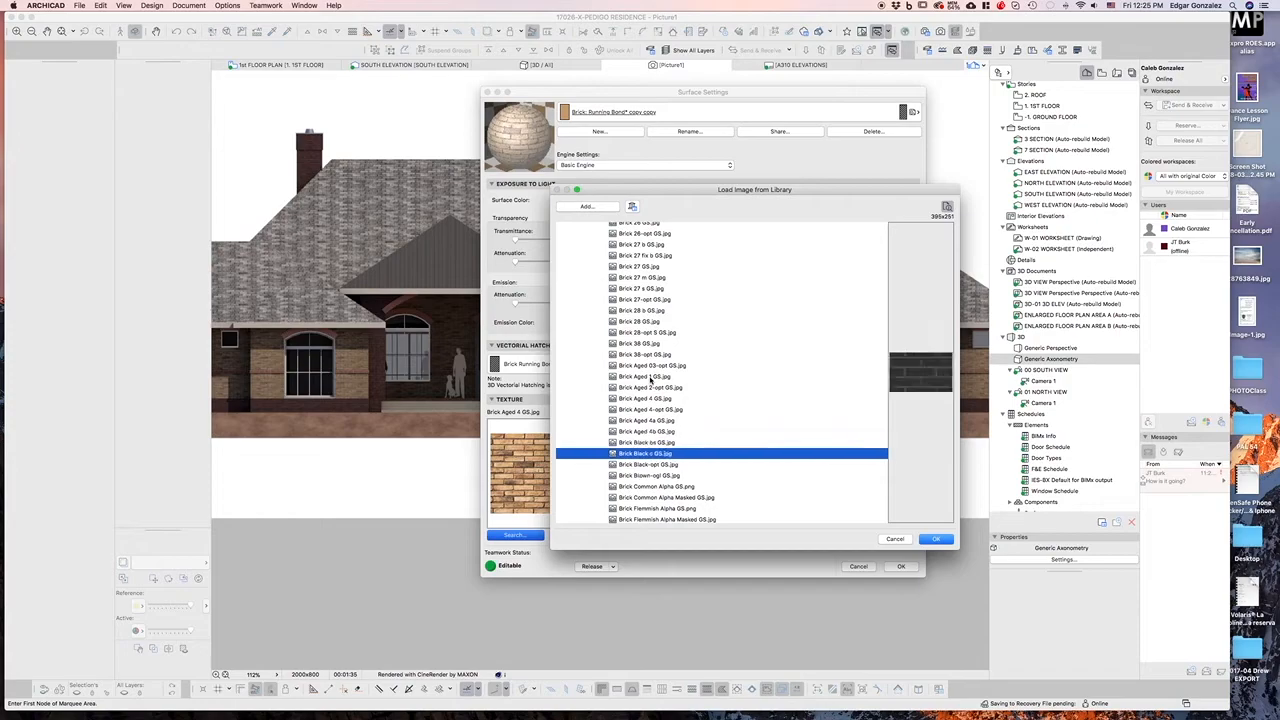
pyautogui.press('Down')
pyautogui.press('Down')
pyautogui.press('Down')
pyautogui.press('Down')
pyautogui.press('Down')
pyautogui.press('Down')
pyautogui.press('Down')
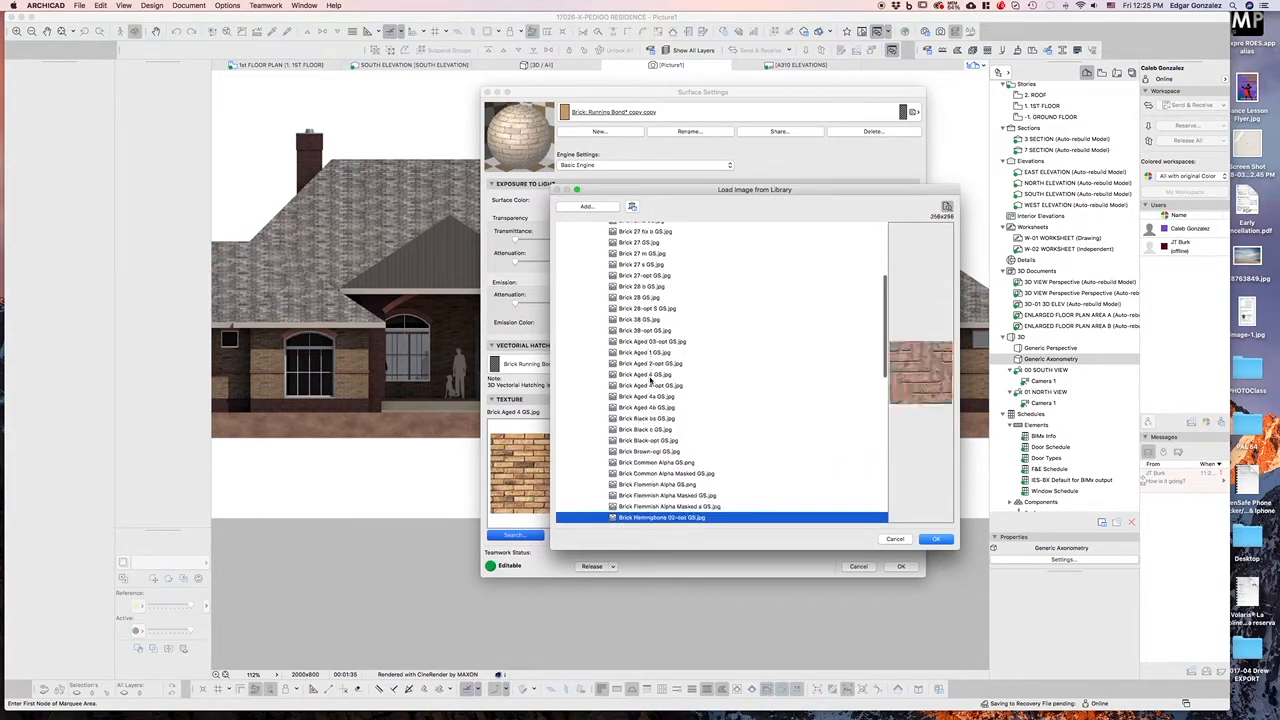
pyautogui.press('Down')
pyautogui.click(650, 419)
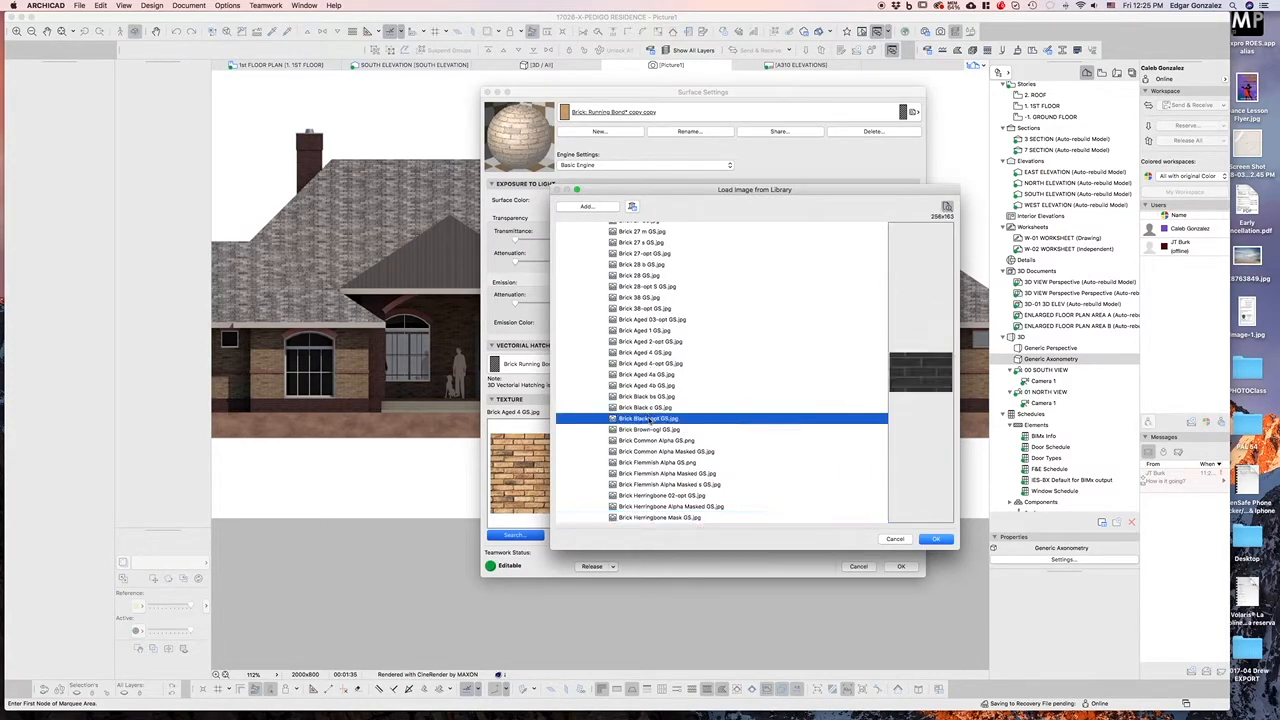
pyautogui.click(650, 453)
pyautogui.press('Down')
pyautogui.press('Up')
pyautogui.press('Up')
pyautogui.press('Up')
pyautogui.press('Up')
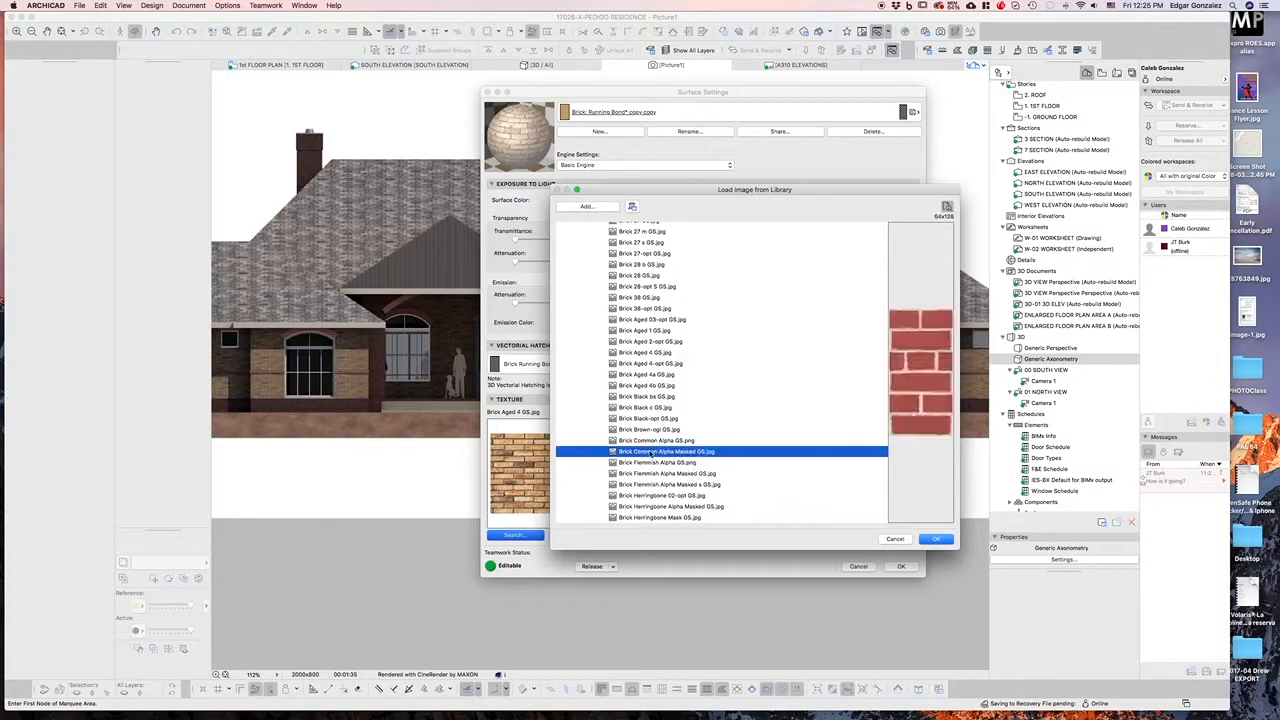
pyautogui.press('Down')
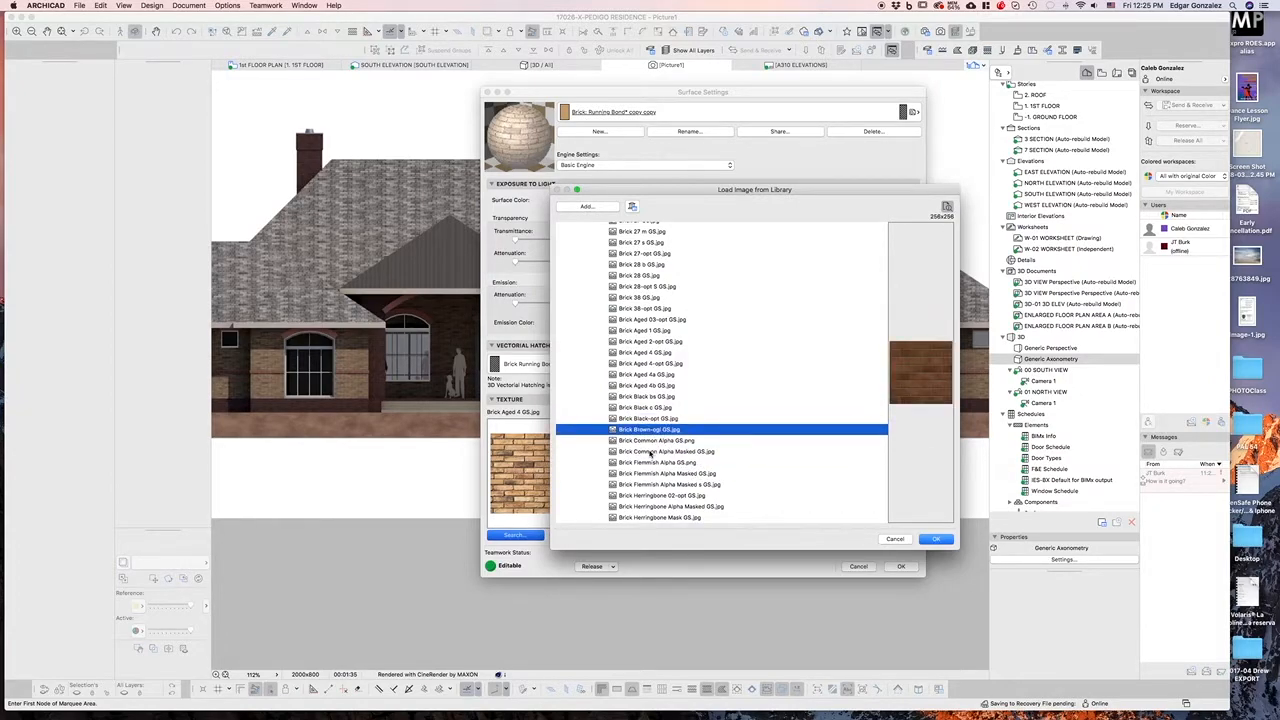
pyautogui.press('Down')
pyautogui.press('Down')
pyautogui.press('Down')
pyautogui.press('Down')
pyautogui.press('Down')
pyautogui.press('Down')
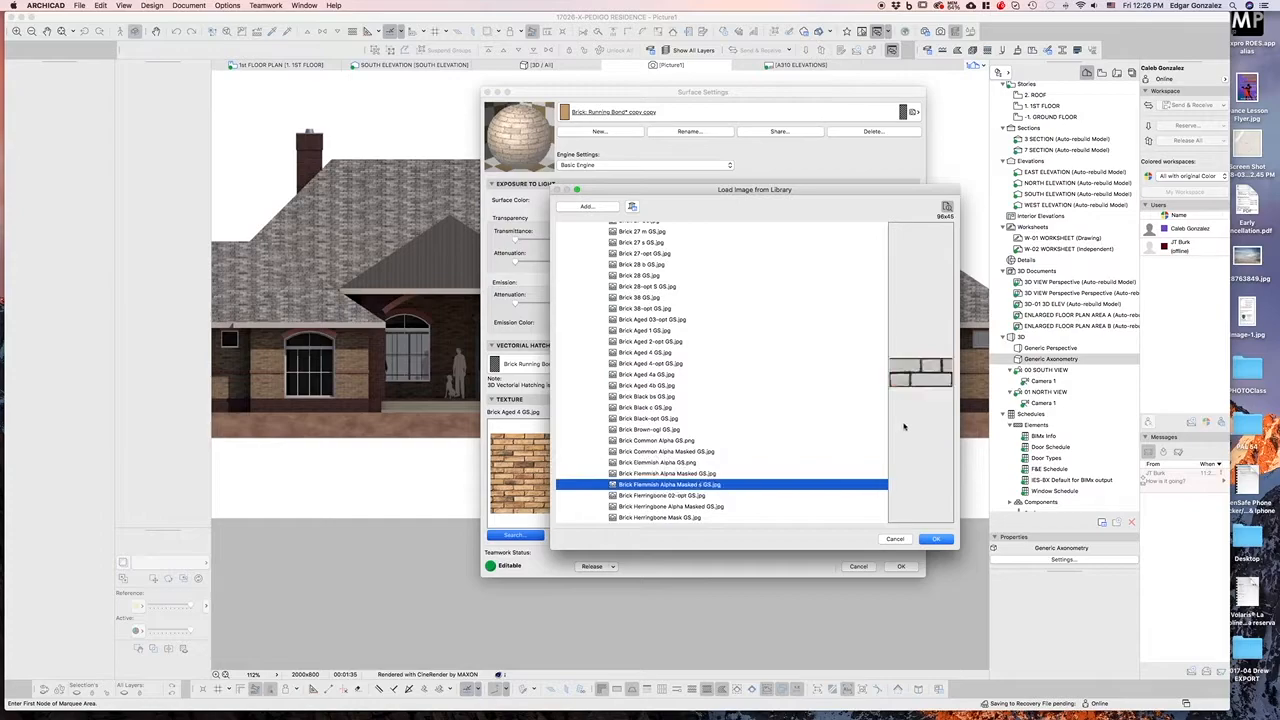
pyautogui.press('Down')
pyautogui.press('Down')
pyautogui.press('Down')
pyautogui.press('Down')
pyautogui.press('Down')
pyautogui.press('Down')
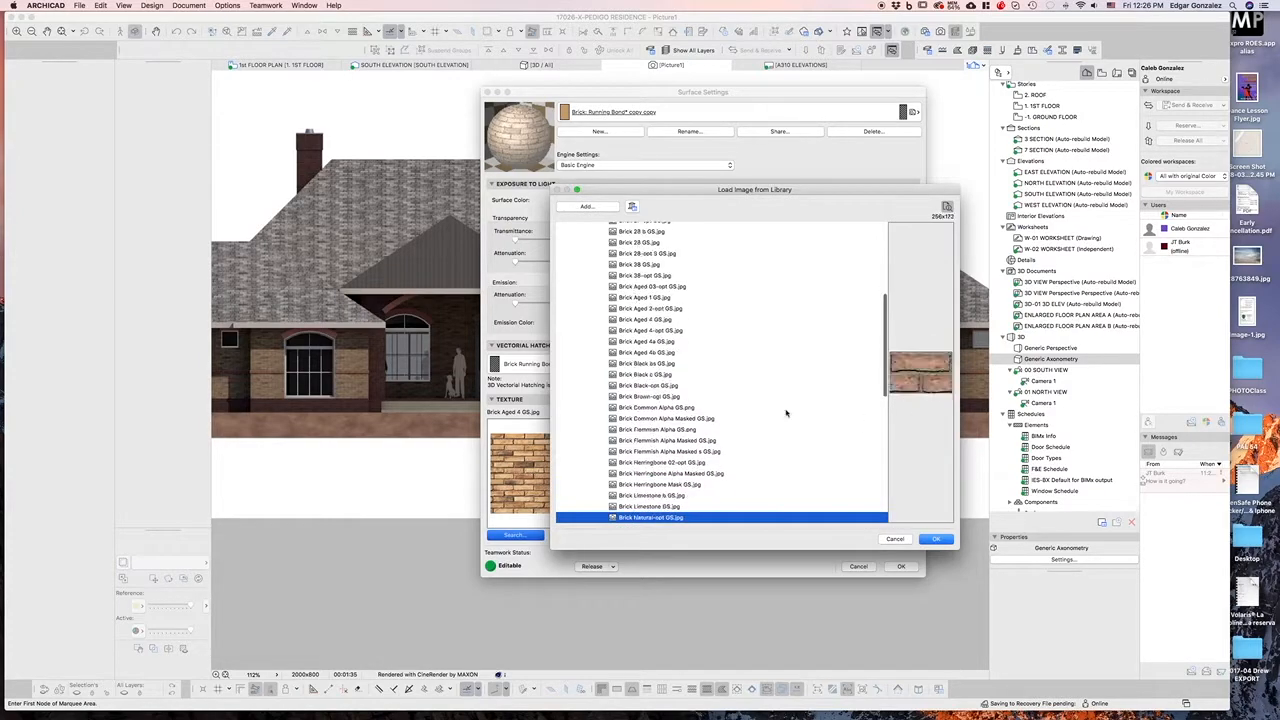
pyautogui.scroll(-3, 664, 403)
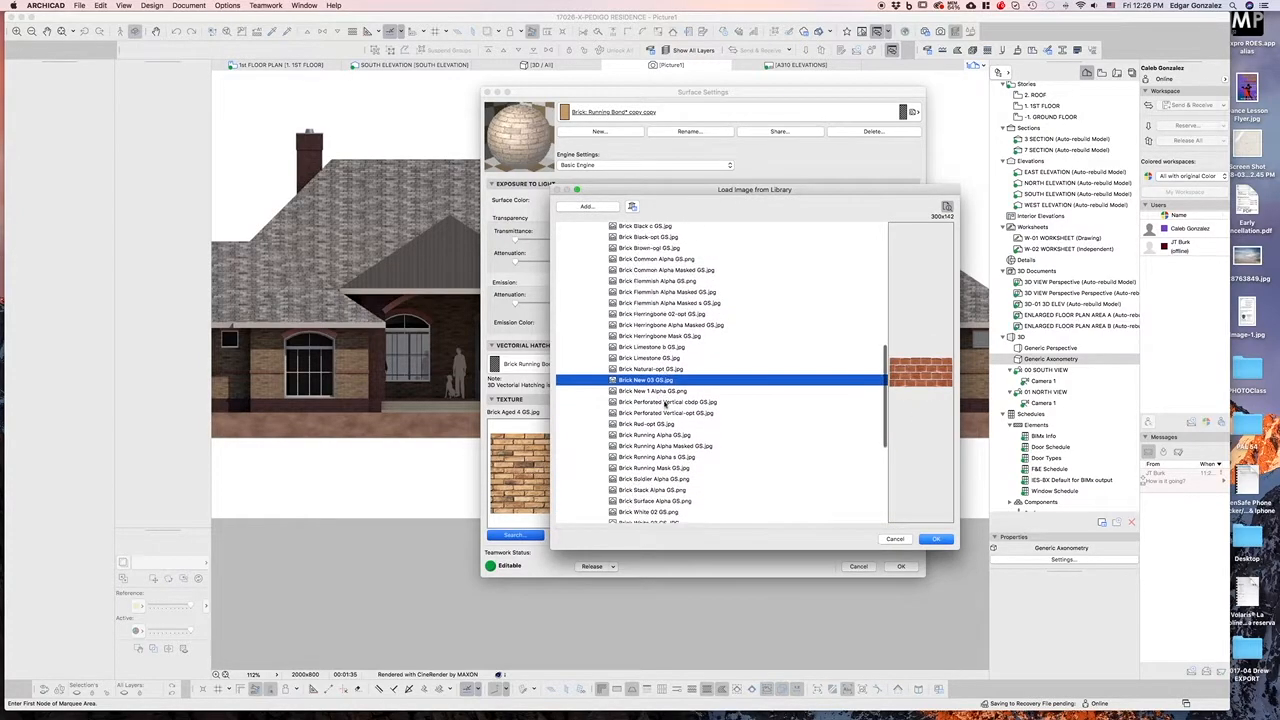
pyautogui.click(599, 207)
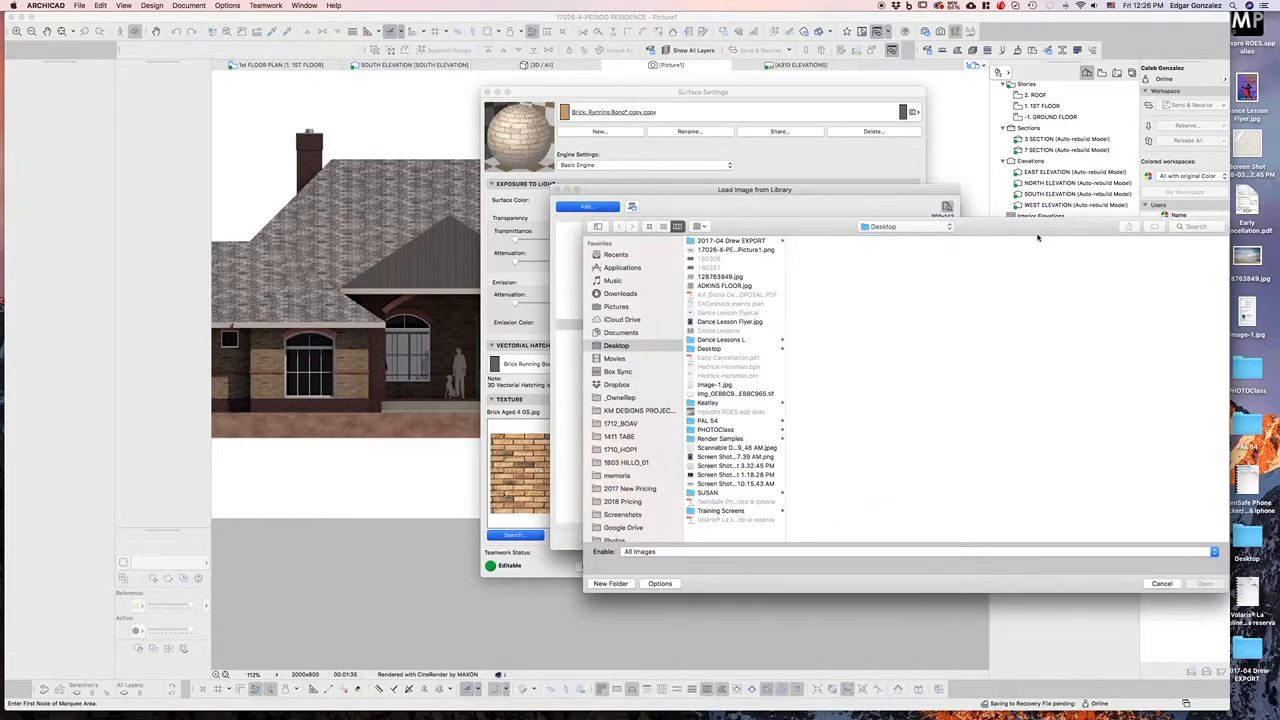
pyautogui.click(922, 545)
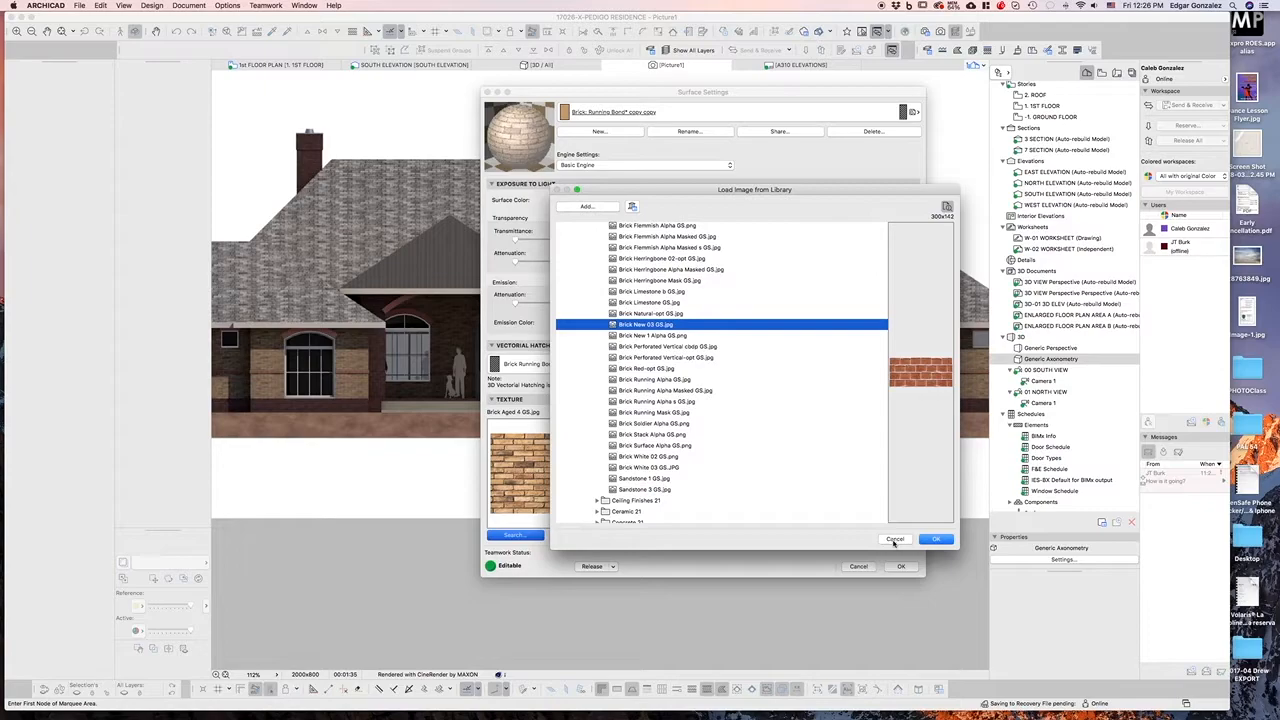
pyautogui.click(894, 540)
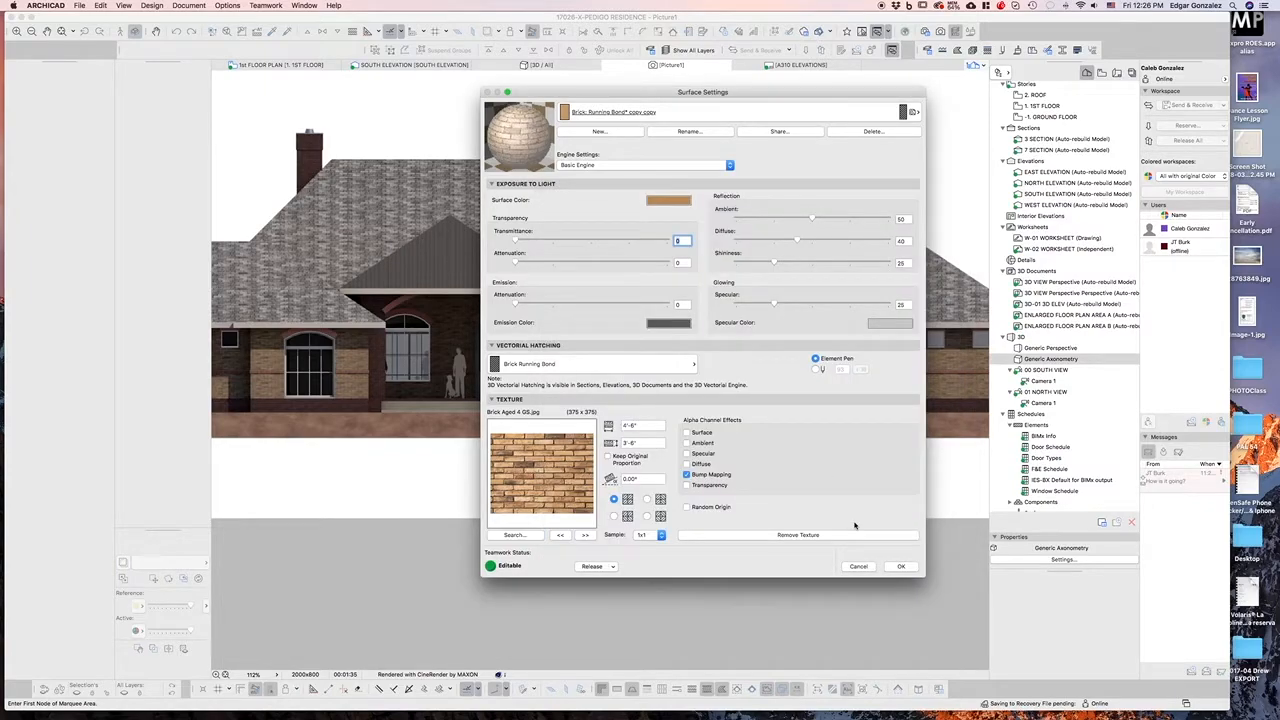
pyautogui.click(860, 568)
pyautogui.scroll(-5, 657, 354)
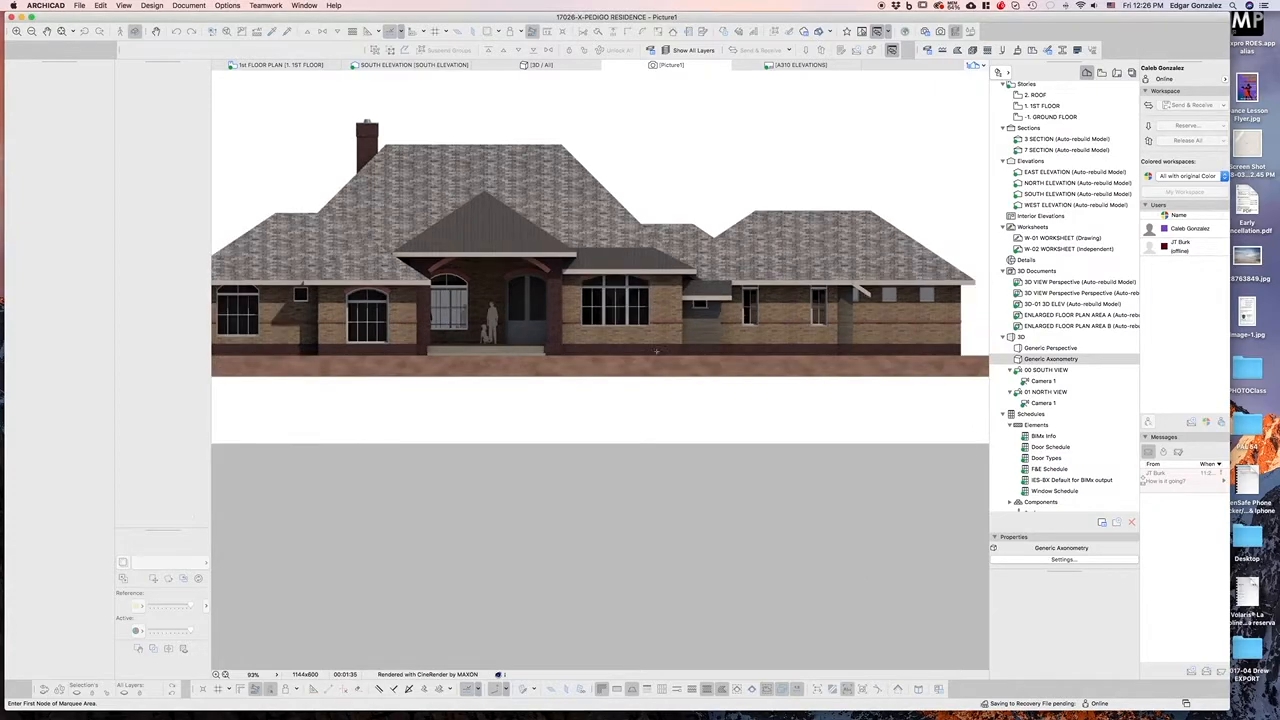
pyautogui.scroll(1, 657, 354)
pyautogui.scroll(1, 535, 200)
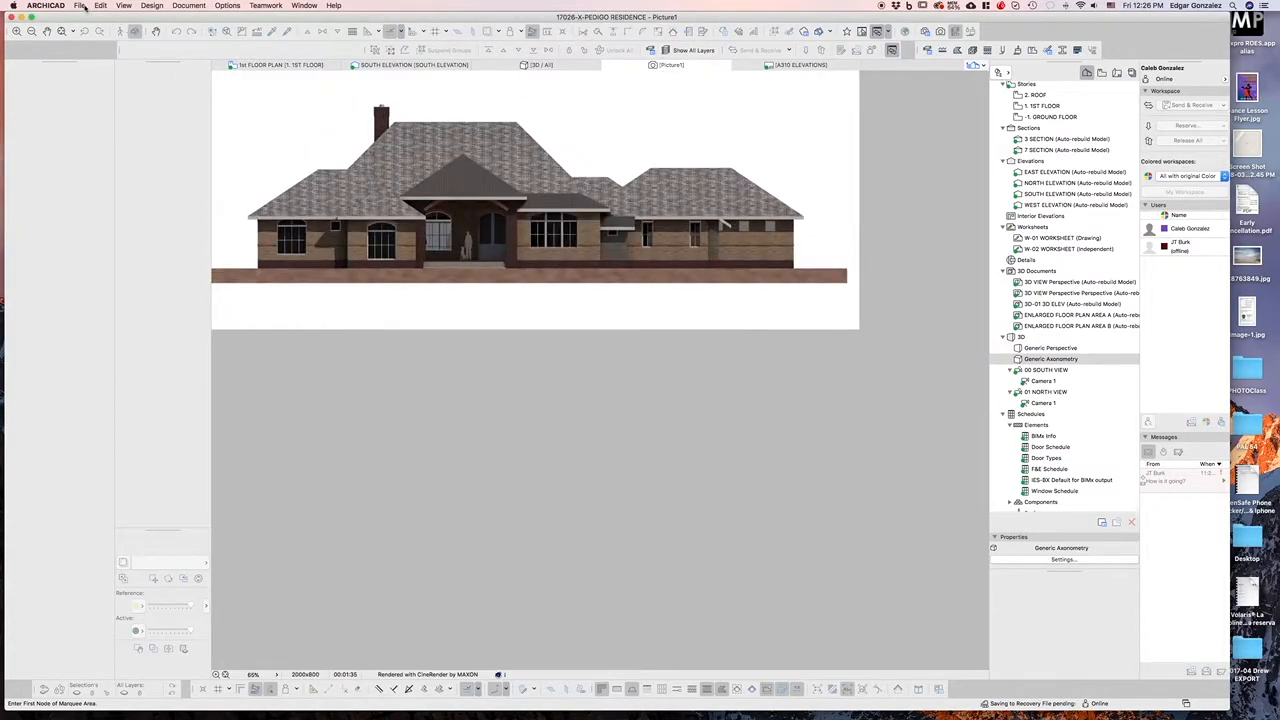
# Save the rendered picture to the Desktop as a PNG image with High Accuracy Color with Alpha Channel, replacing the existing file
pyautogui.click(79, 5)
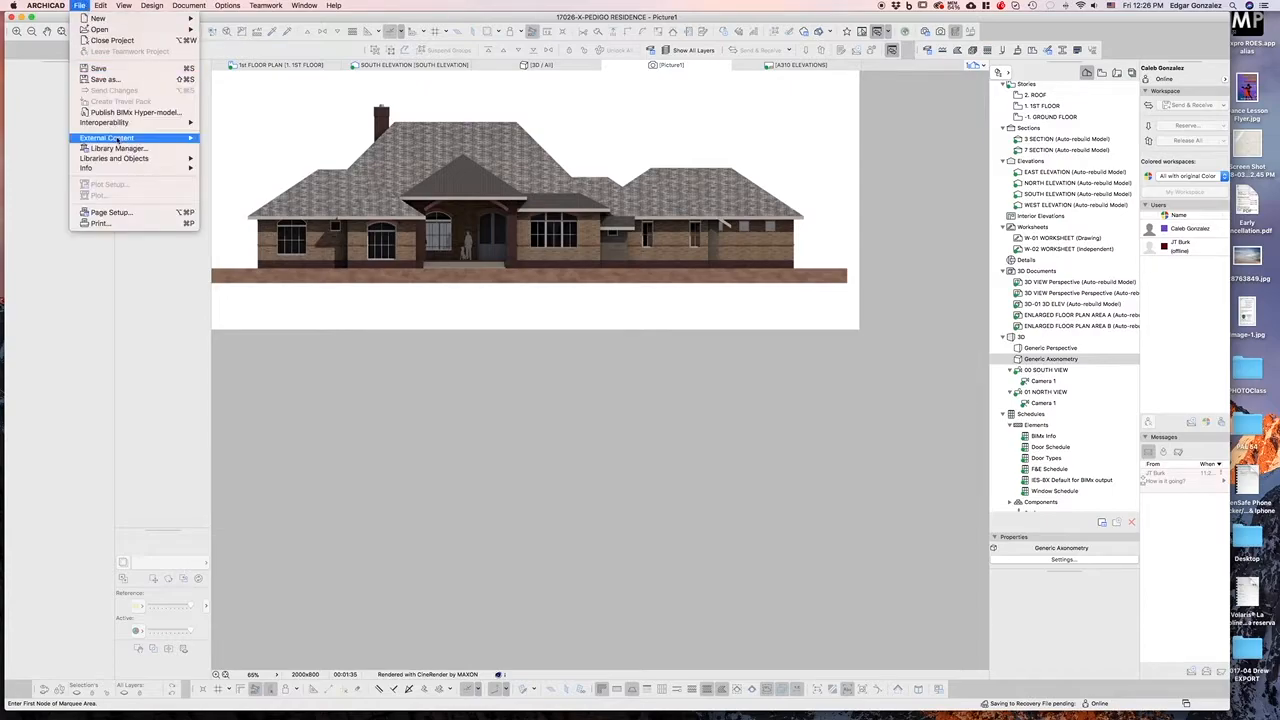
pyautogui.click(129, 80)
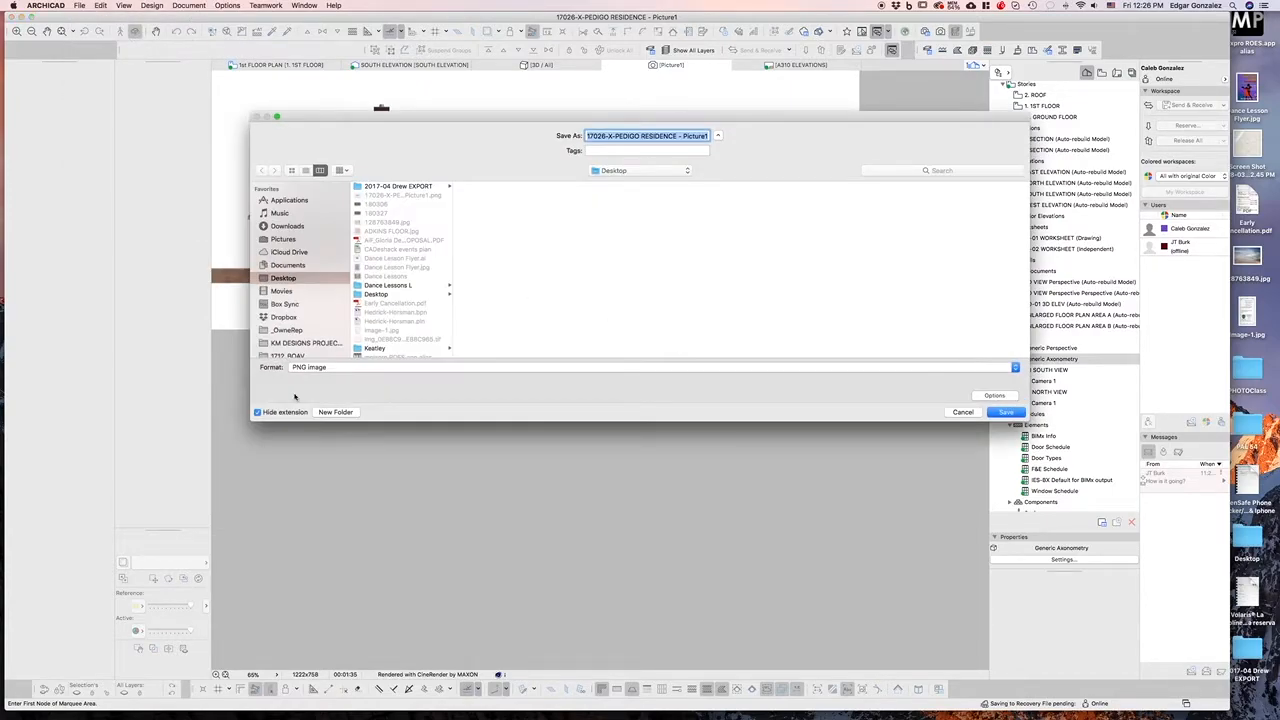
pyautogui.click(310, 367)
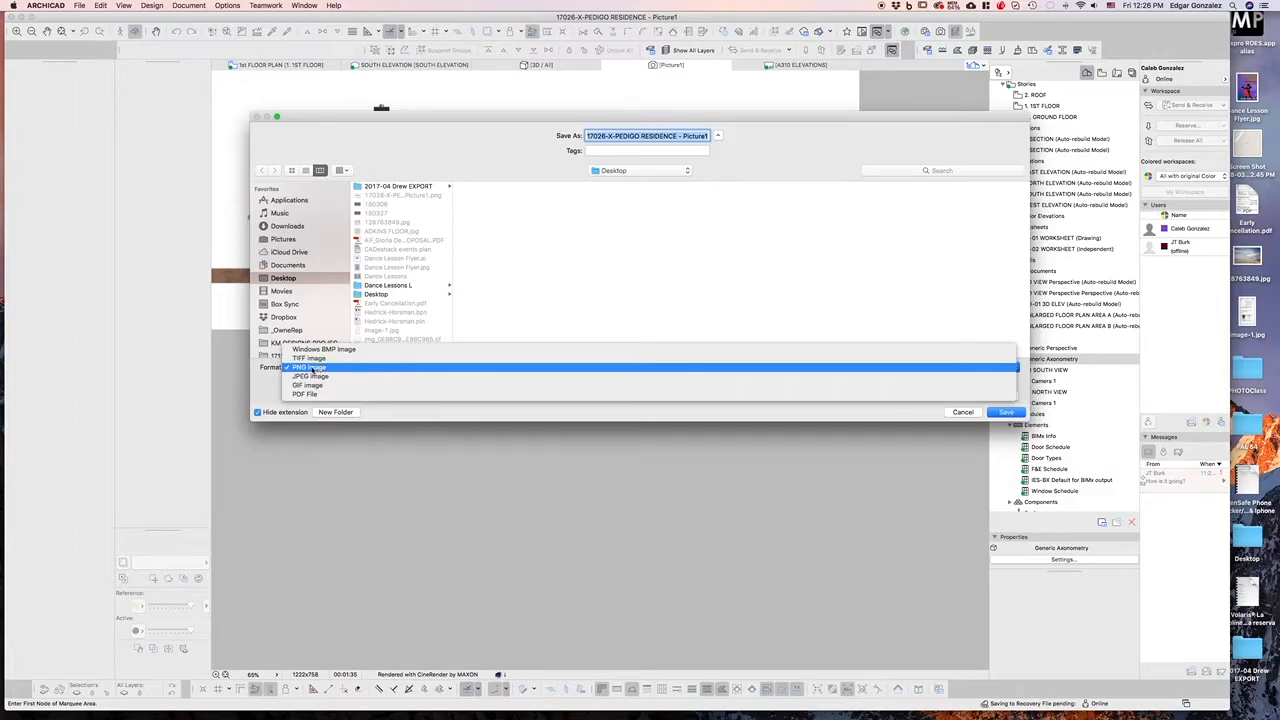
pyautogui.click(315, 368)
pyautogui.click(1006, 396)
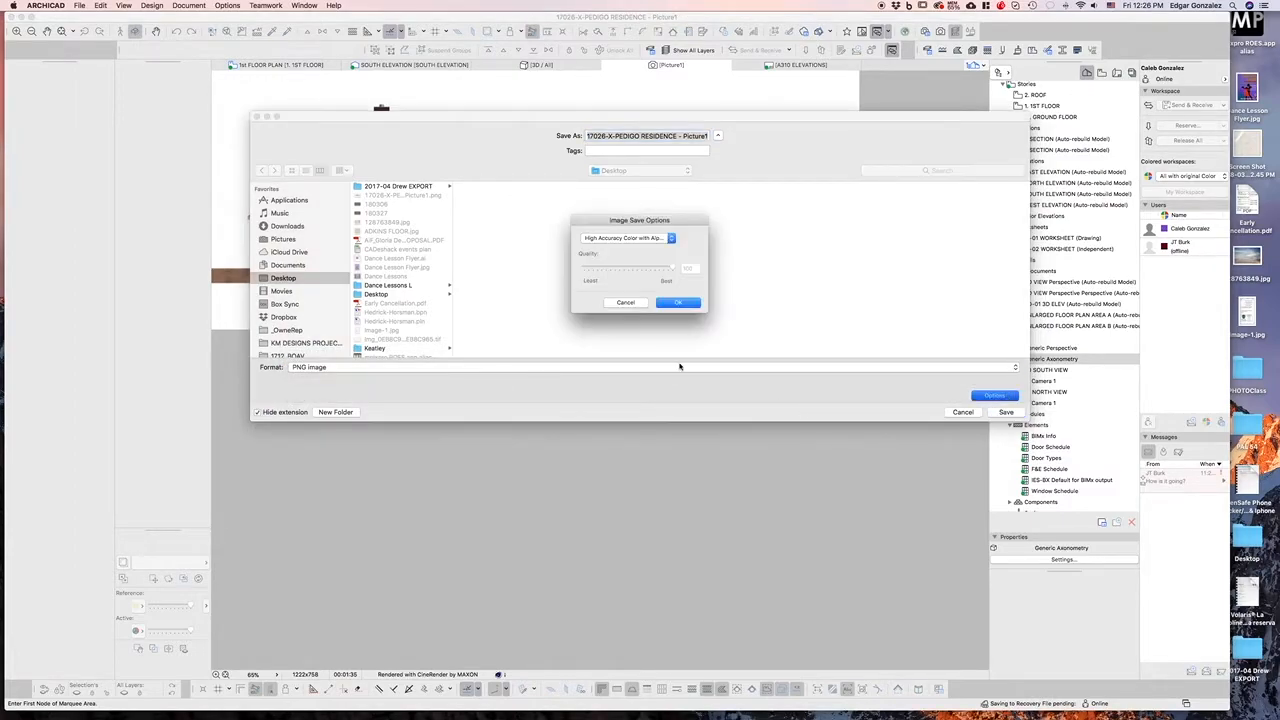
pyautogui.click(633, 239)
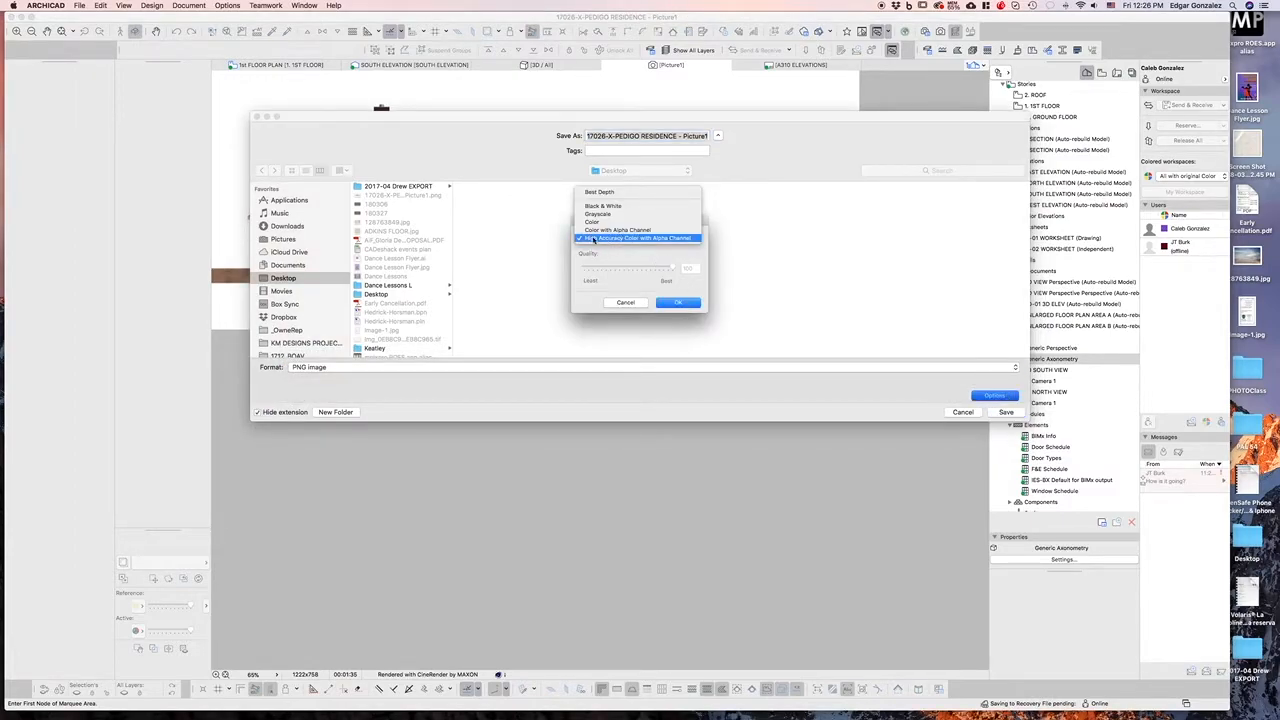
pyautogui.click(664, 240)
pyautogui.click(676, 304)
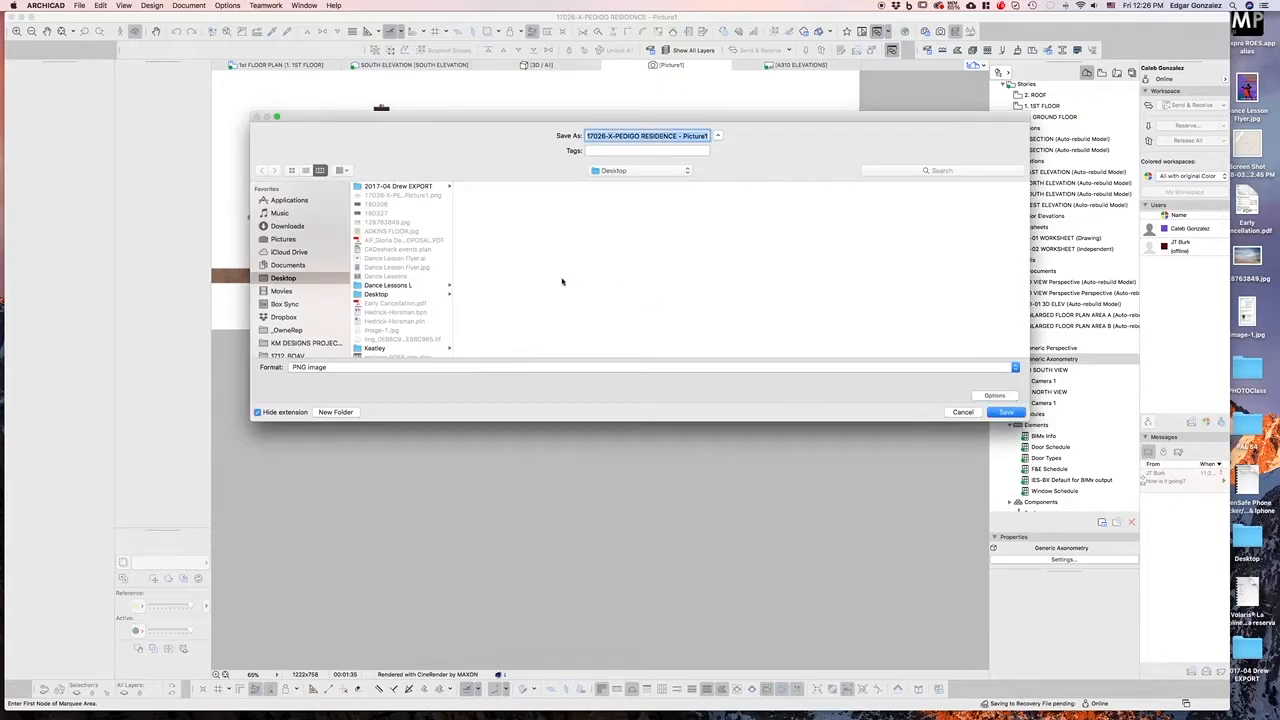
pyautogui.click(990, 412)
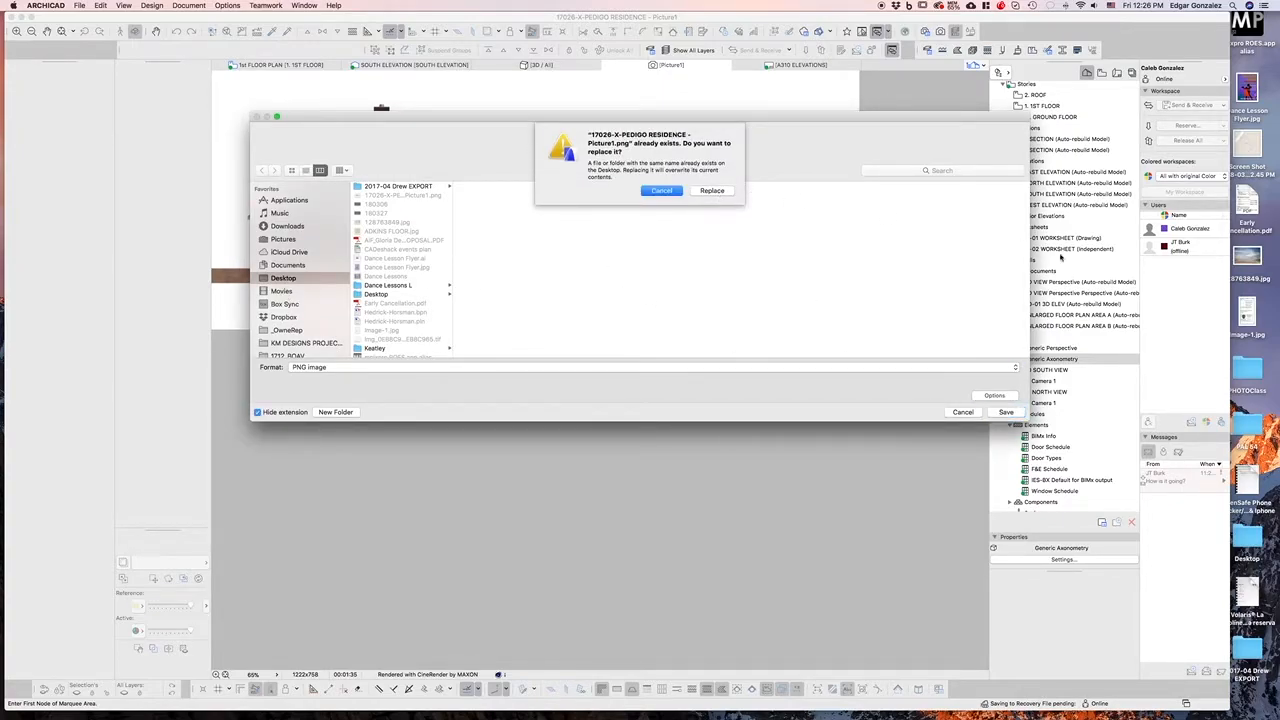
pyautogui.click(705, 191)
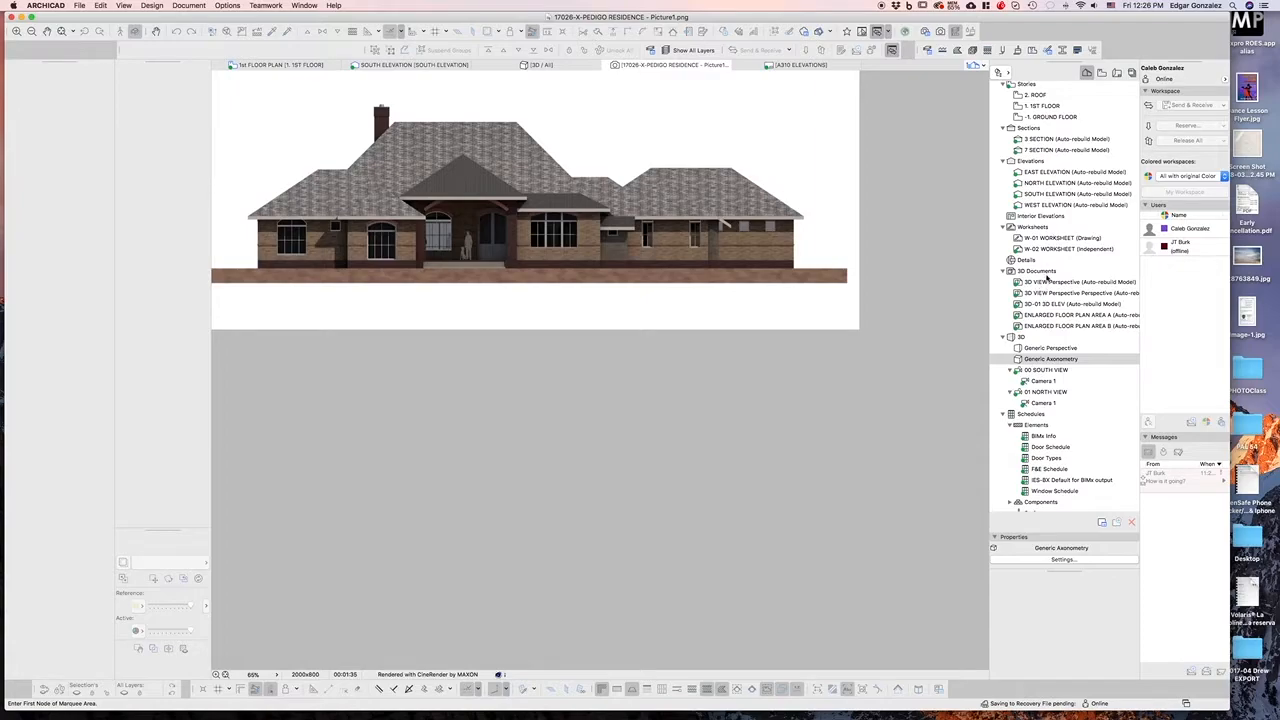
# Open the South Elevation view and switch the navigator to the View Map
pyautogui.doubleClick(1045, 194)
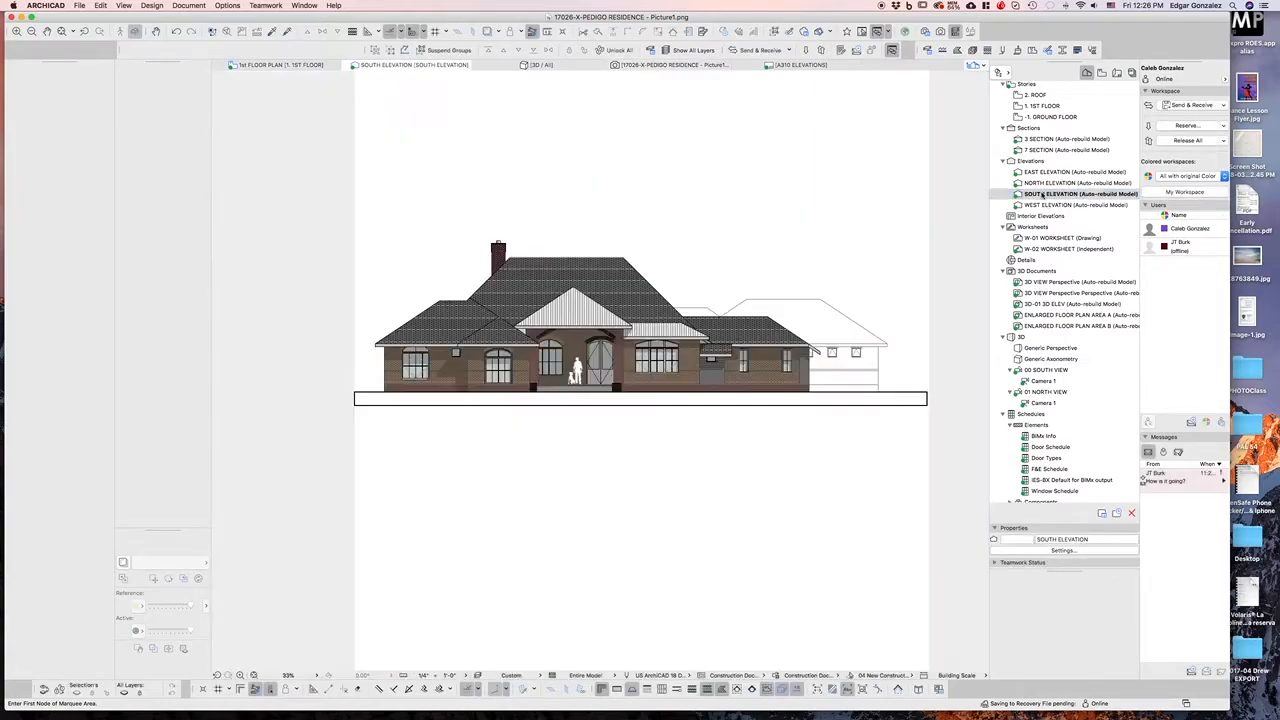
pyautogui.rightClick(1048, 193)
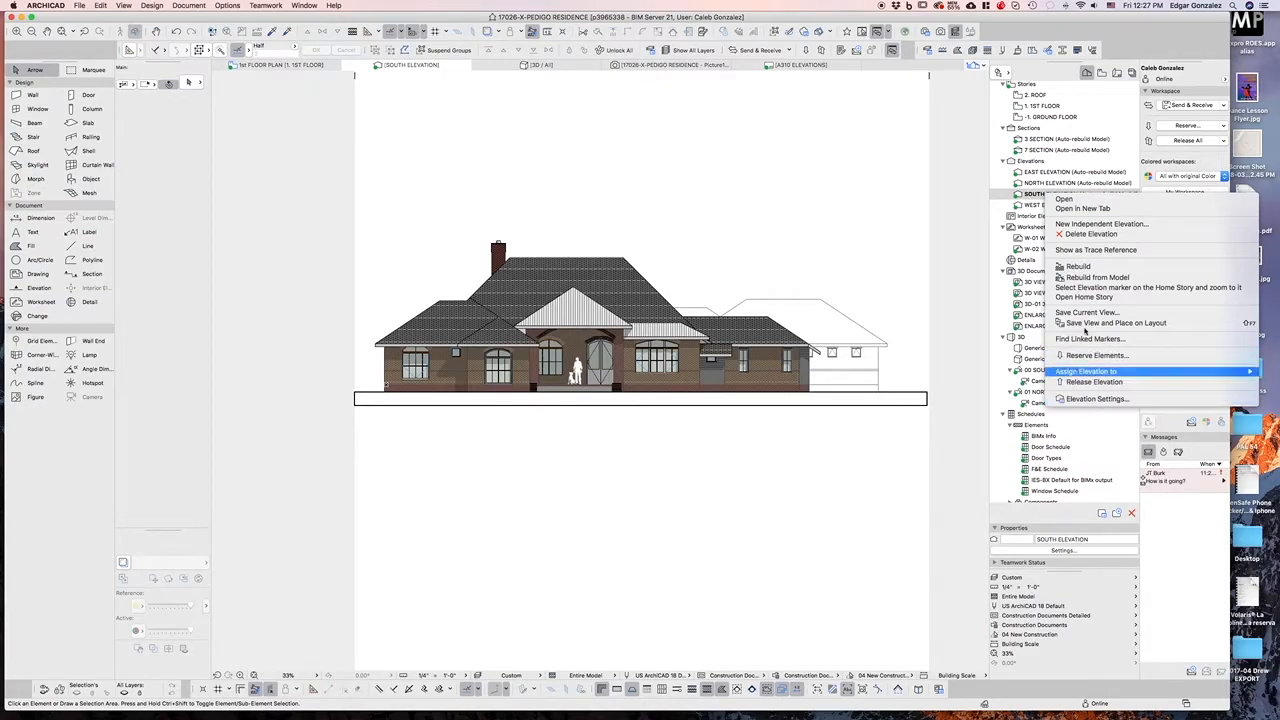
pyautogui.click(1101, 73)
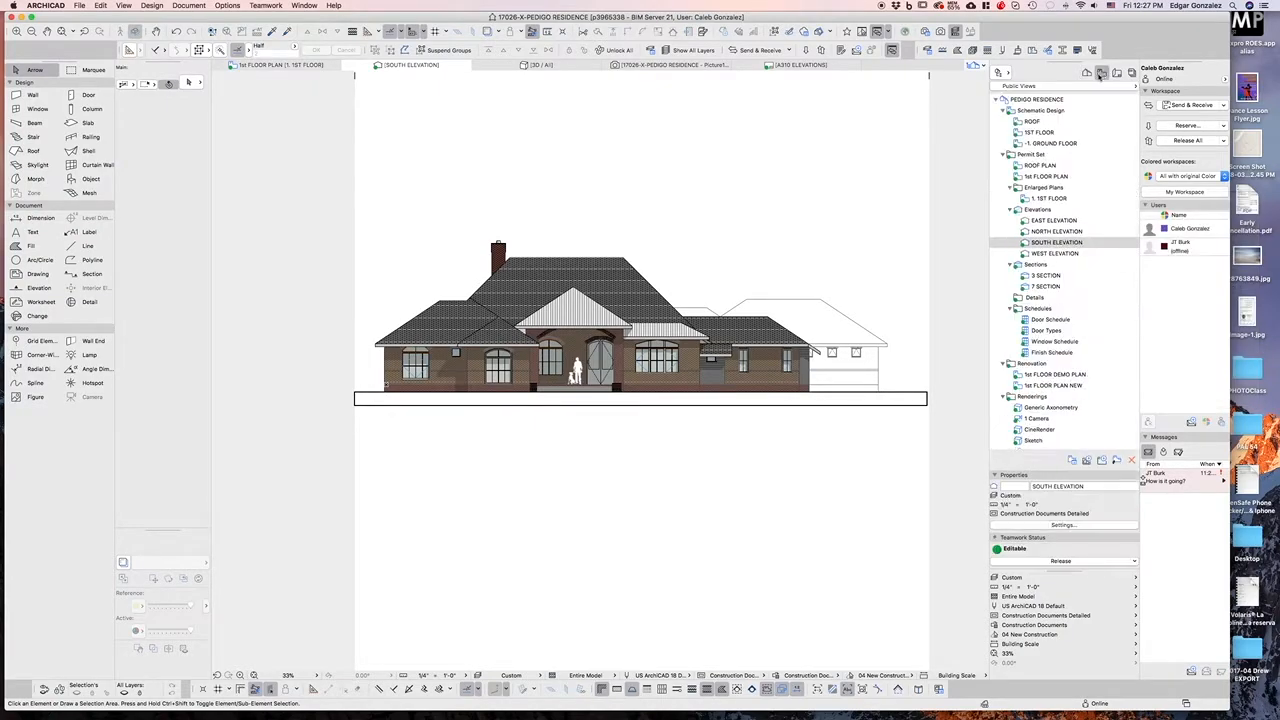
# In the South Elevation's Elevation Settings, set Fill Uncut Surfaces with to Nothing
pyautogui.rightClick(1045, 242)
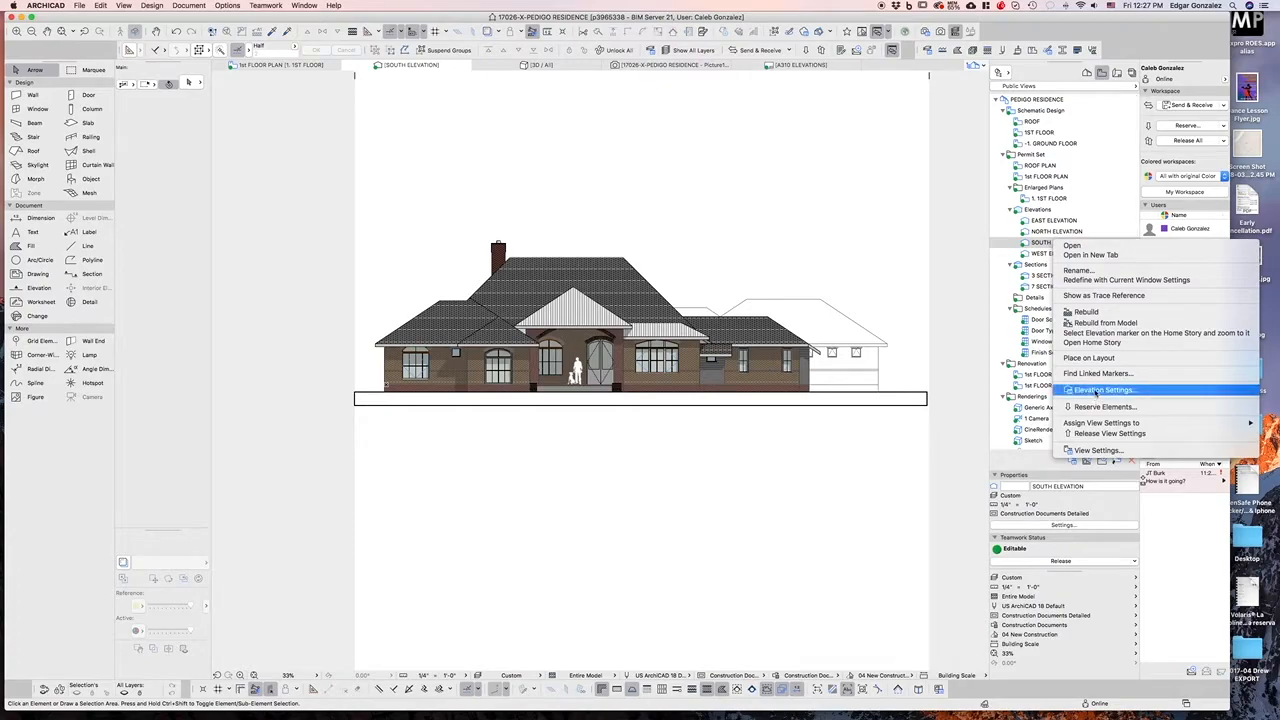
pyautogui.click(1100, 389)
pyautogui.scroll(-3, 711, 501)
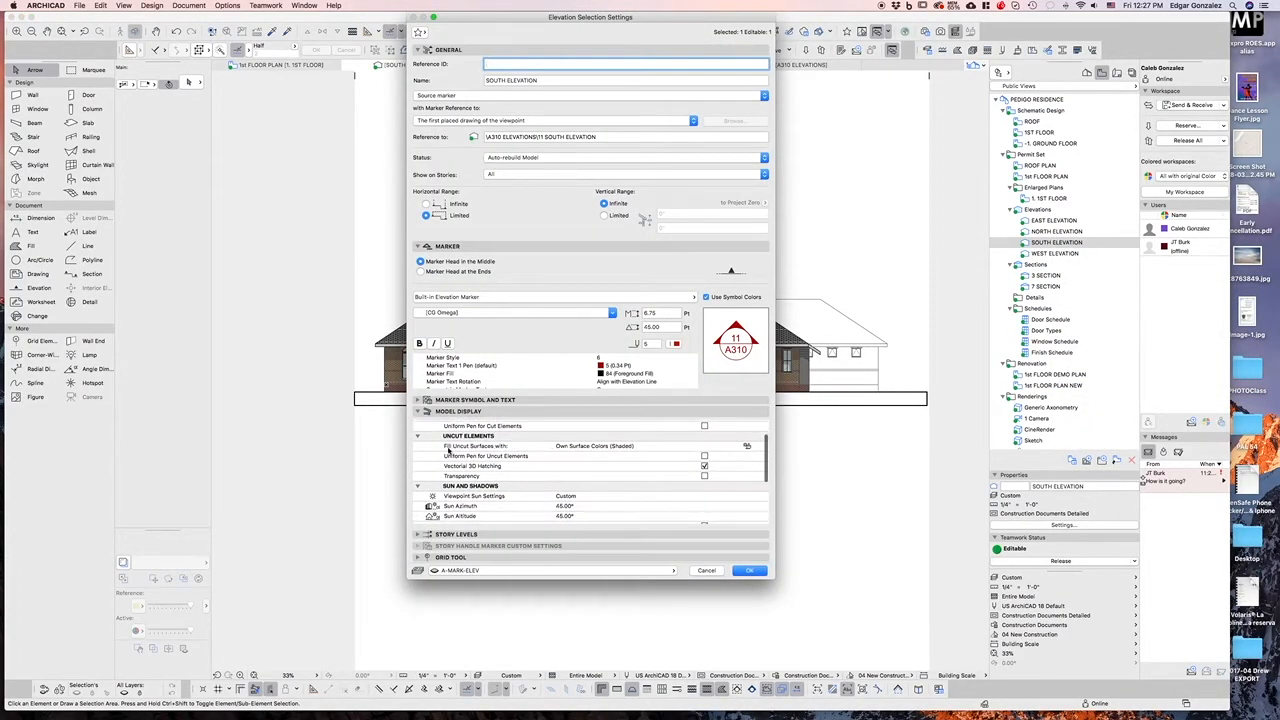
pyautogui.click(749, 447)
pyautogui.click(757, 446)
pyautogui.click(773, 446)
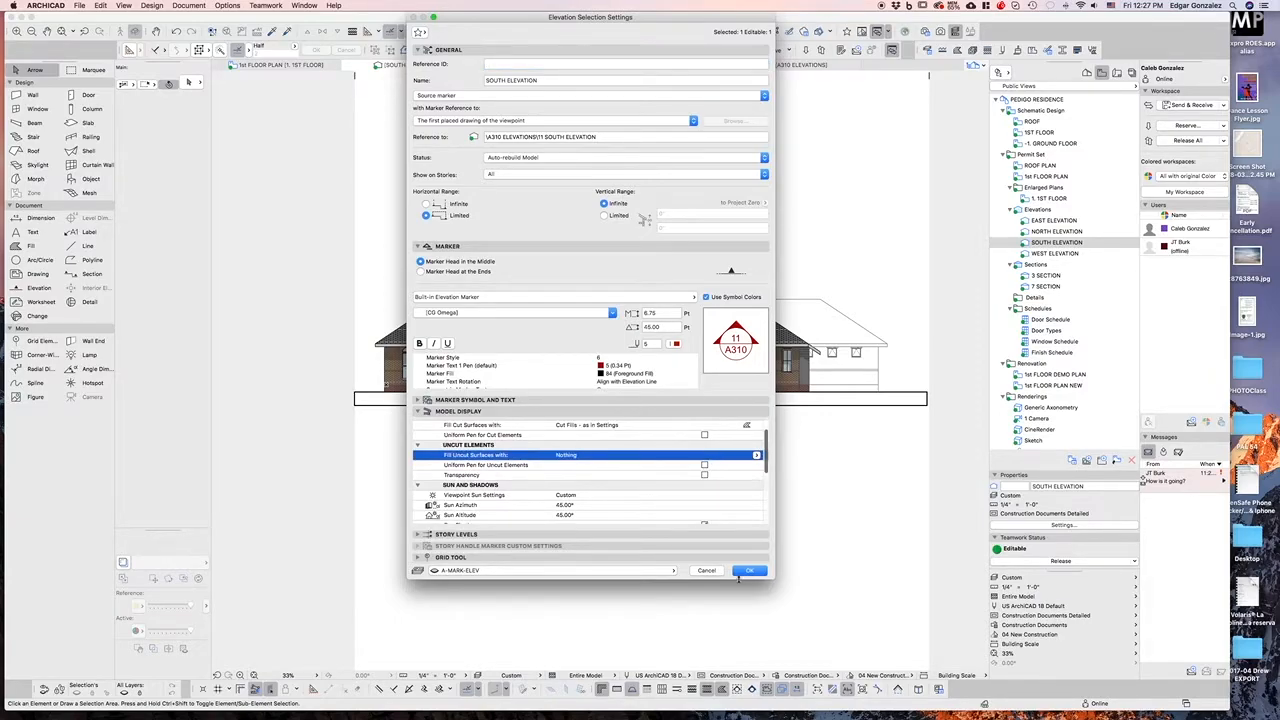
pyautogui.click(748, 571)
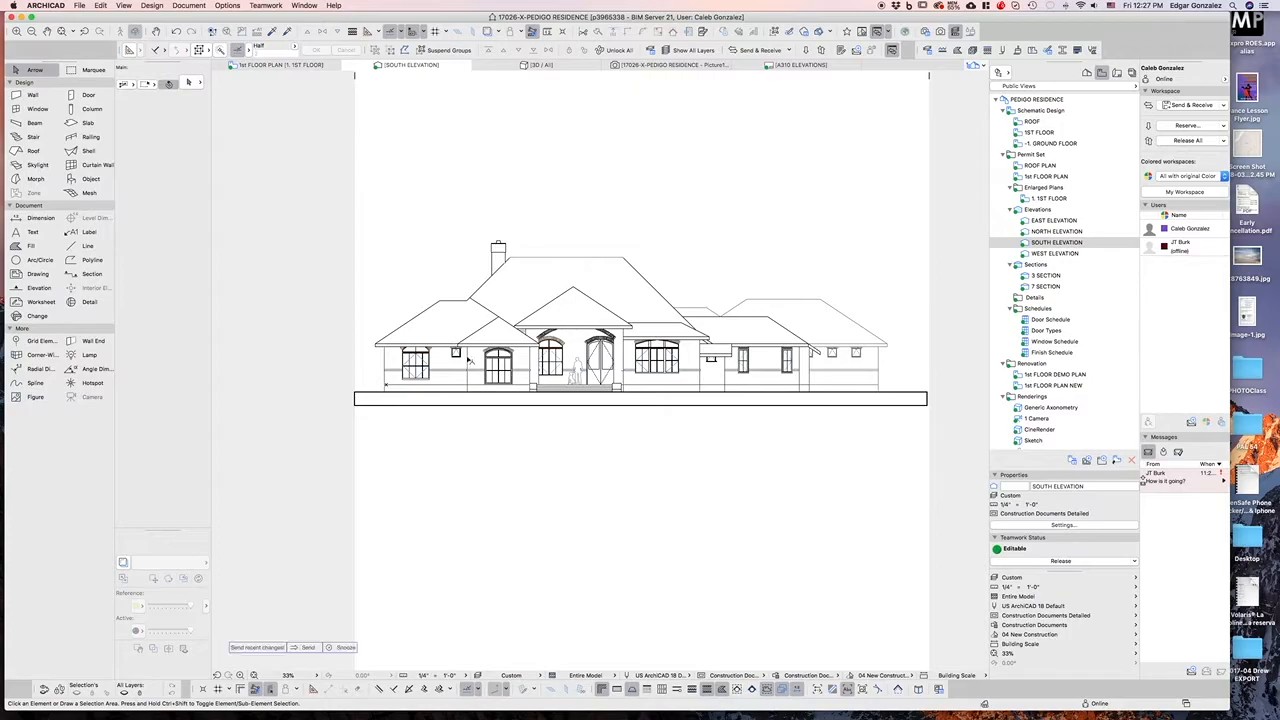
# Place the saved PNG rendering from the Desktop into the South Elevation view
pyautogui.scroll(5, 449, 356)
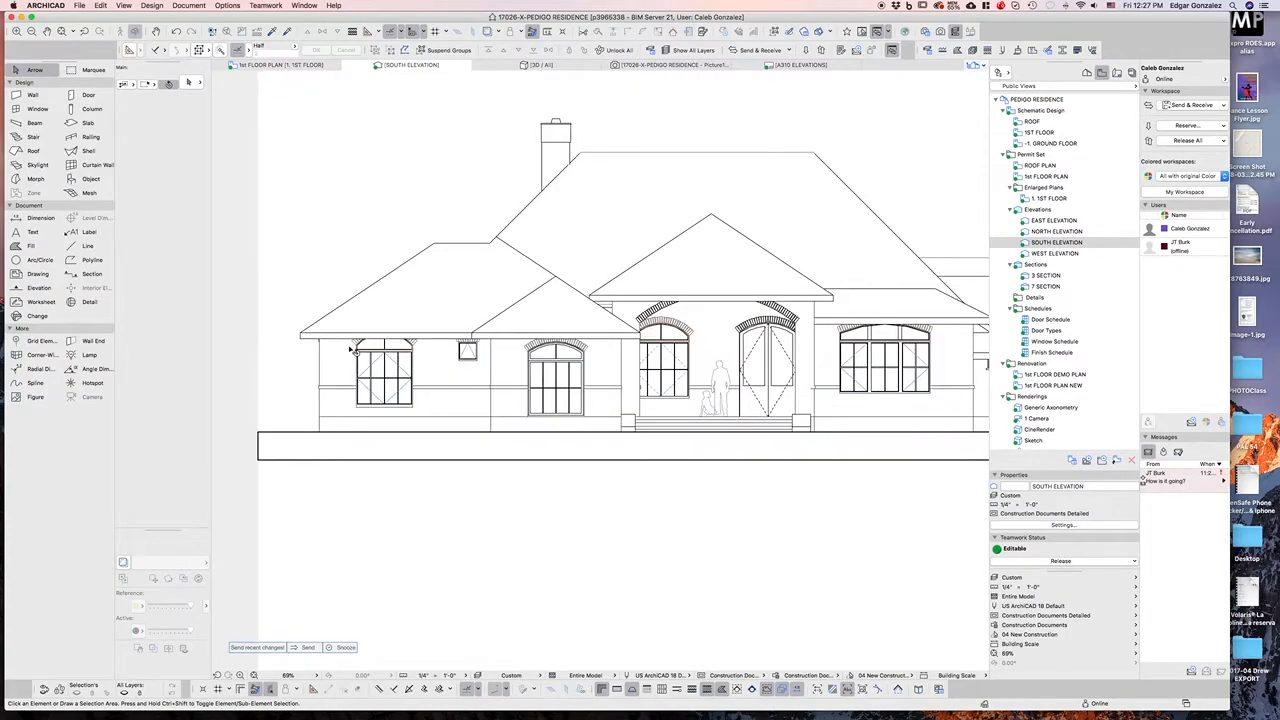
pyautogui.scroll(-1, 381, 339)
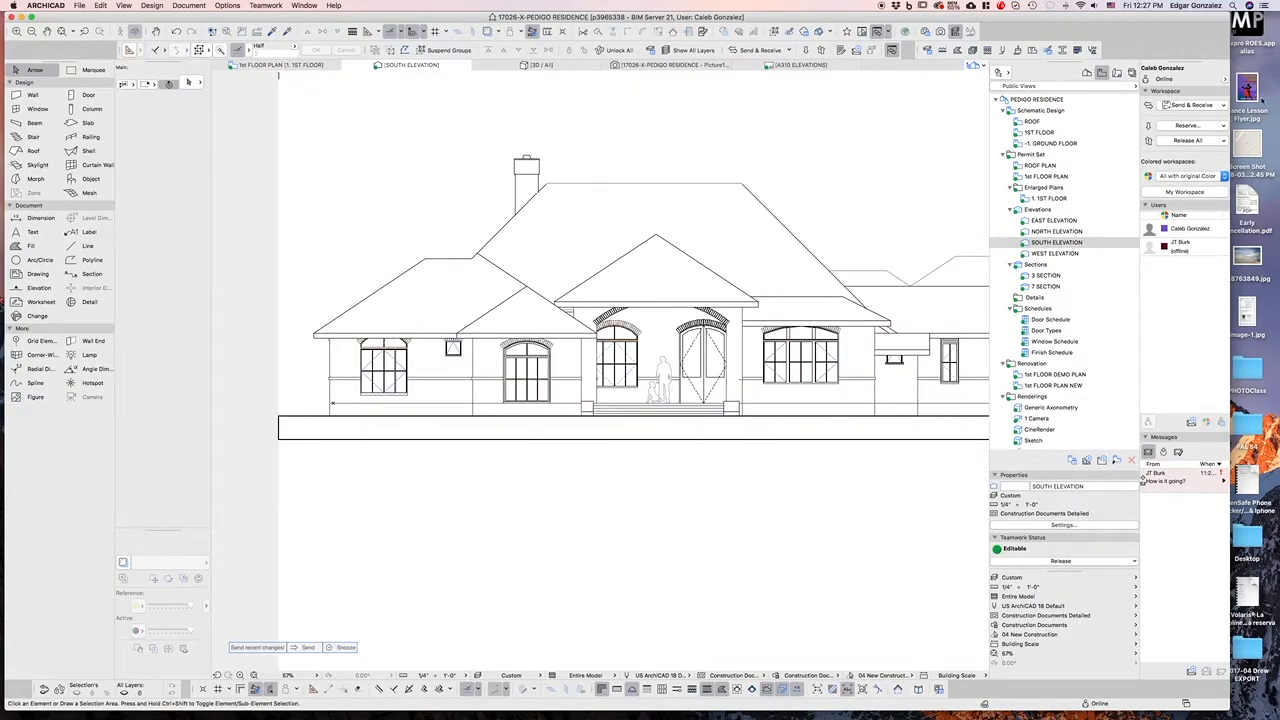
pyautogui.press('F11')
pyautogui.moveTo(1194, 505)
pyautogui.mouseDown()
pyautogui.moveTo(1140, 320)
pyautogui.moveTo(590, 405)
pyautogui.moveTo(585, 418)
pyautogui.mouseUp()
pyautogui.scroll(3, 591, 523)
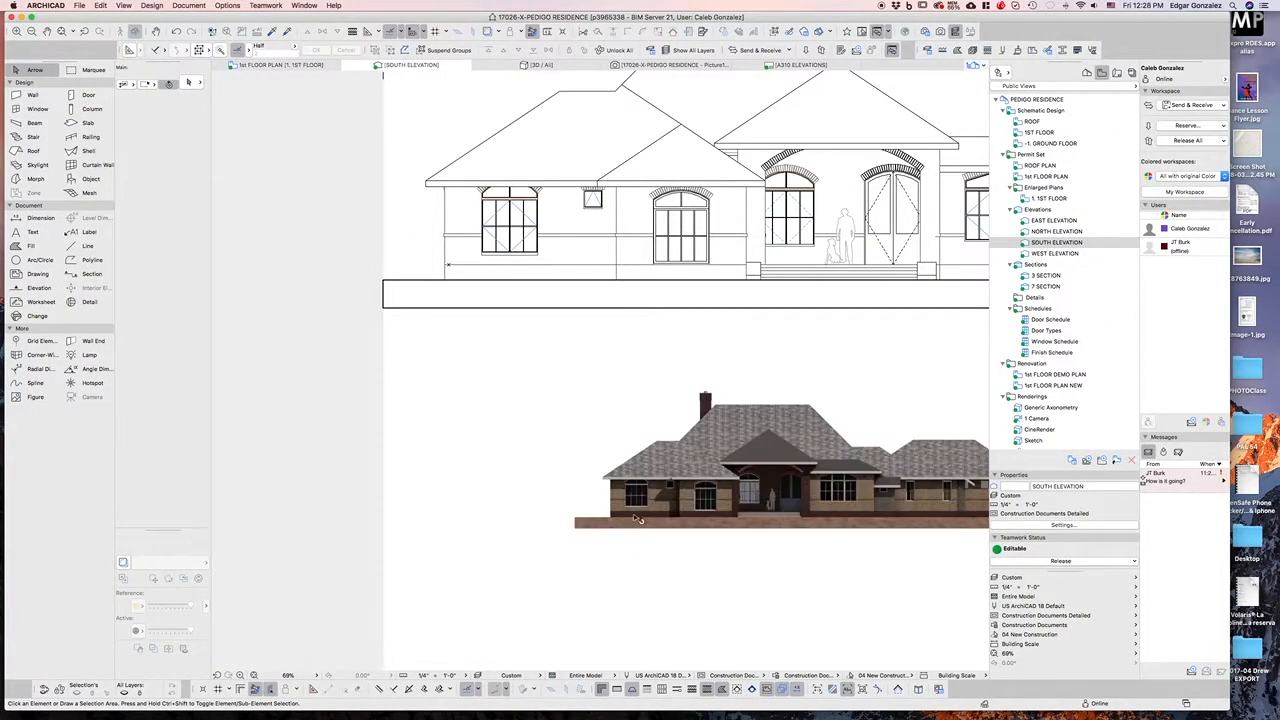
# Drag the rendered image so its lower-left corner snaps to the end of the elevation's ground line
pyautogui.click(612, 522)
pyautogui.press('super+d')
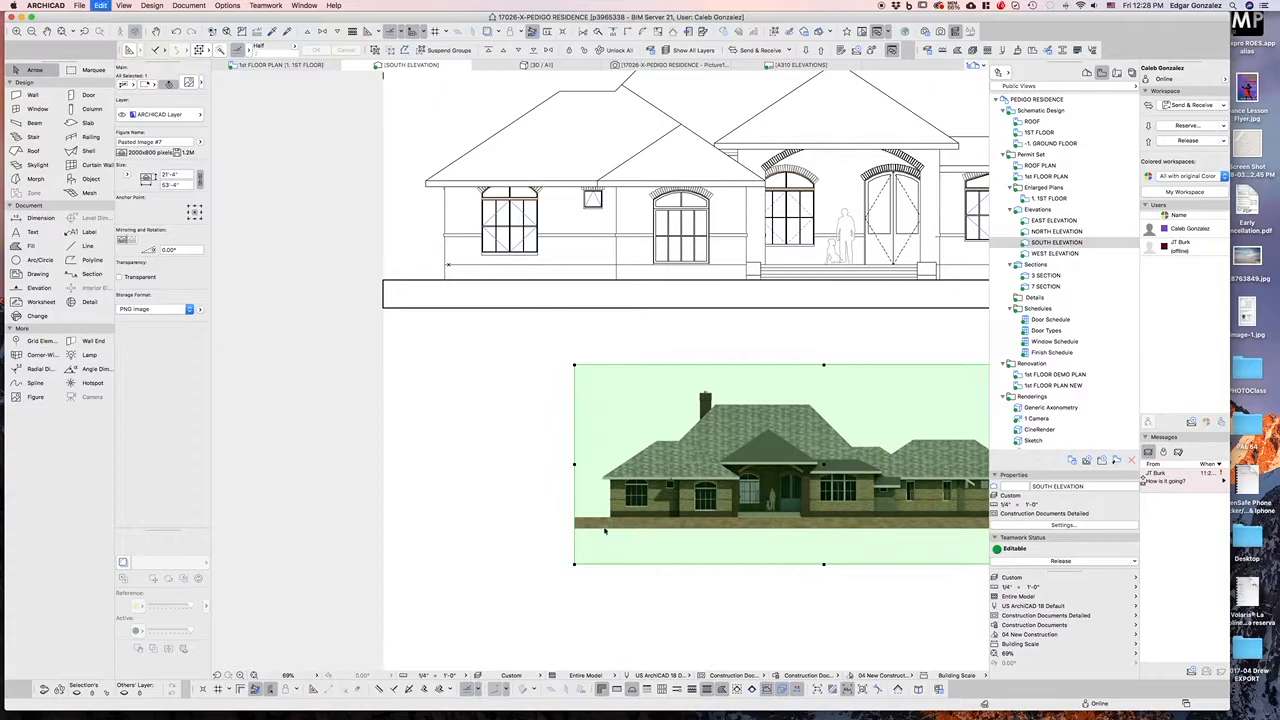
pyautogui.click(611, 517)
pyautogui.scroll(10, 445, 285)
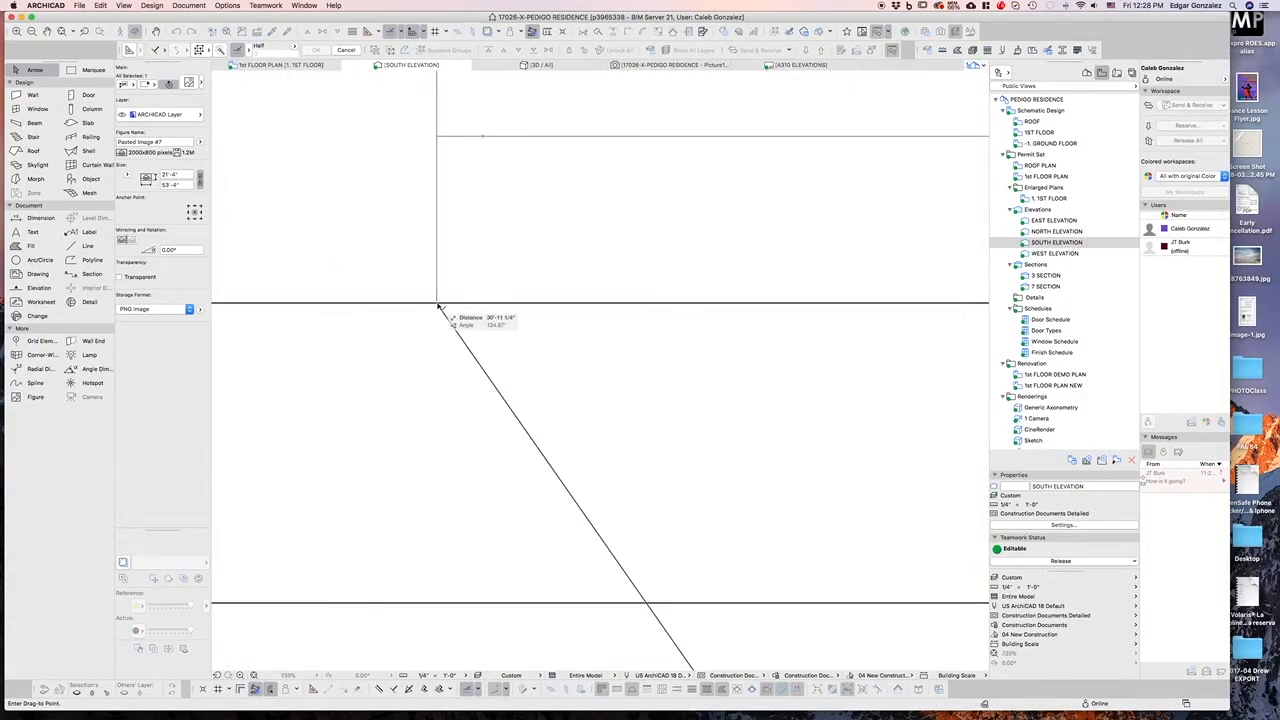
pyautogui.click(437, 304)
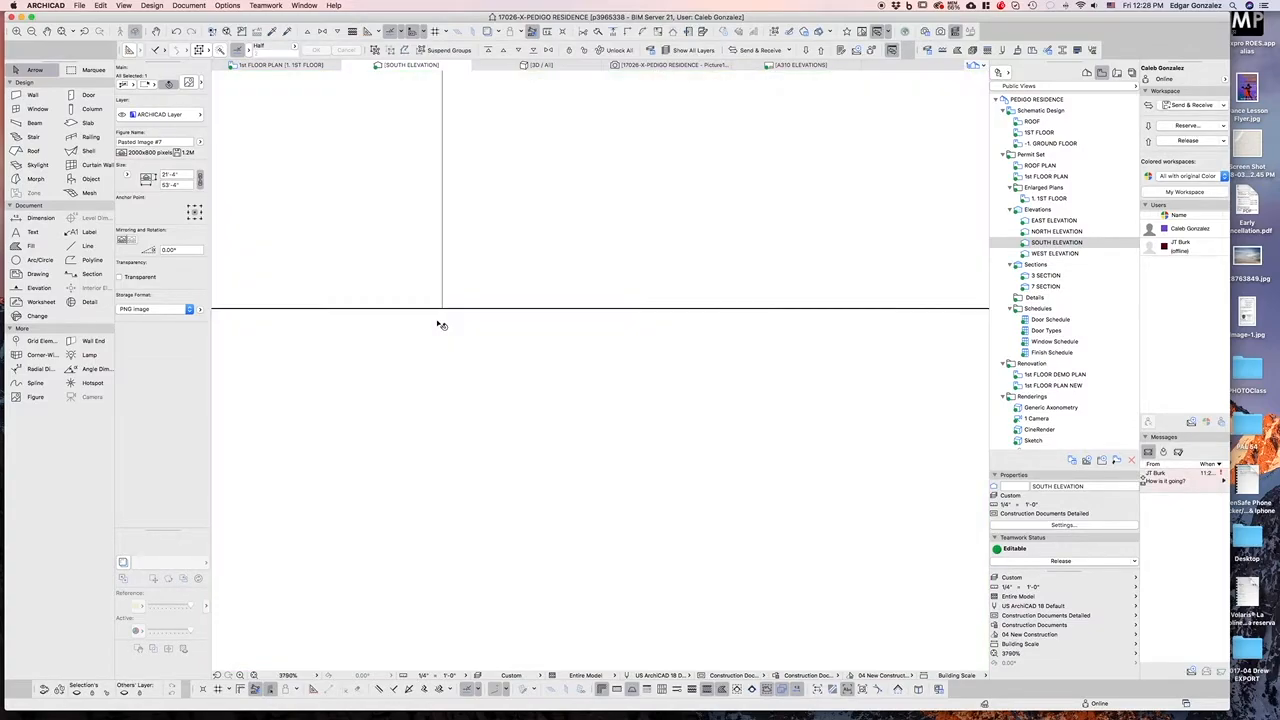
# Refine the image position by dragging its corner exactly onto the ground line endpoint
pyautogui.press('super+d')
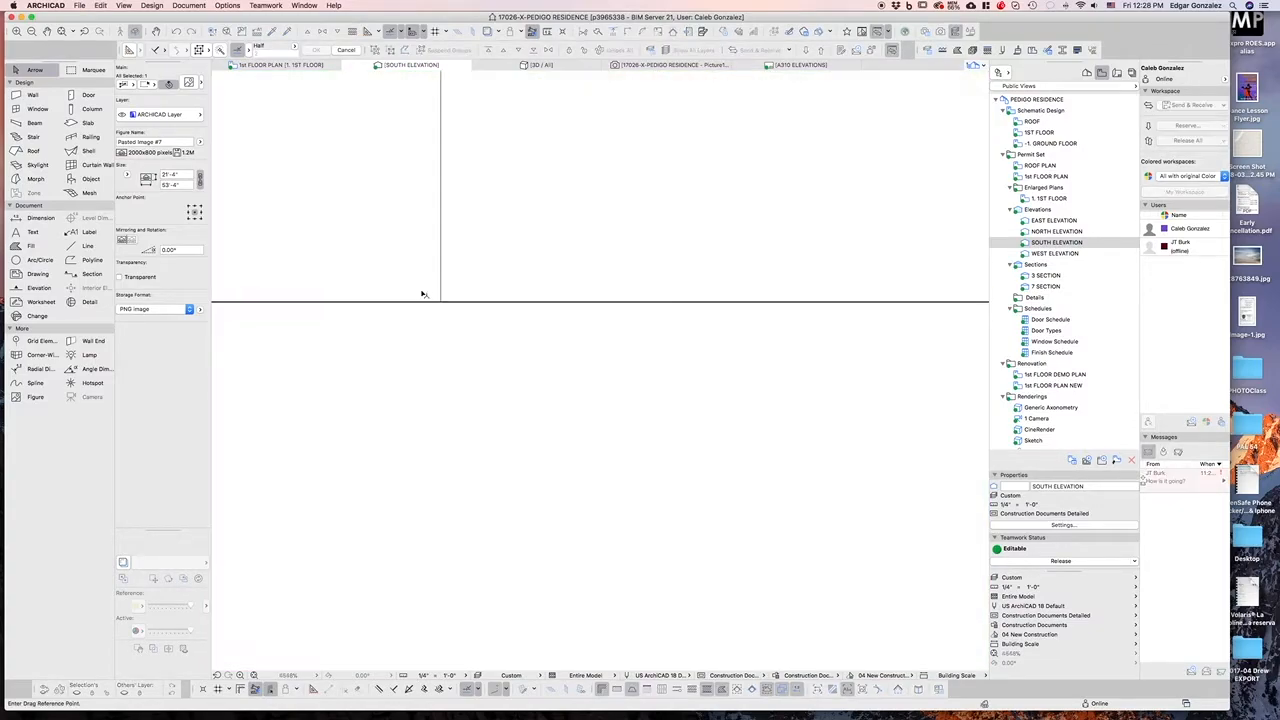
pyautogui.click(430, 297)
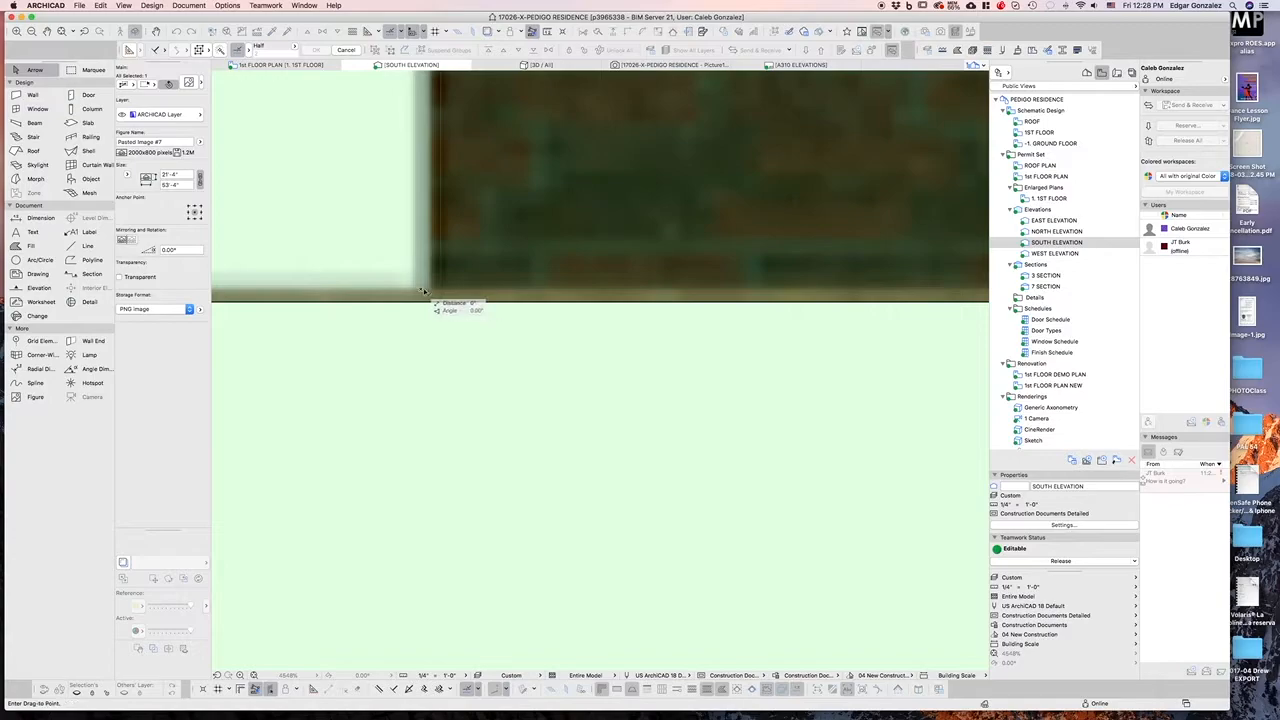
pyautogui.click(436, 302)
pyautogui.scroll(-15, 410, 322)
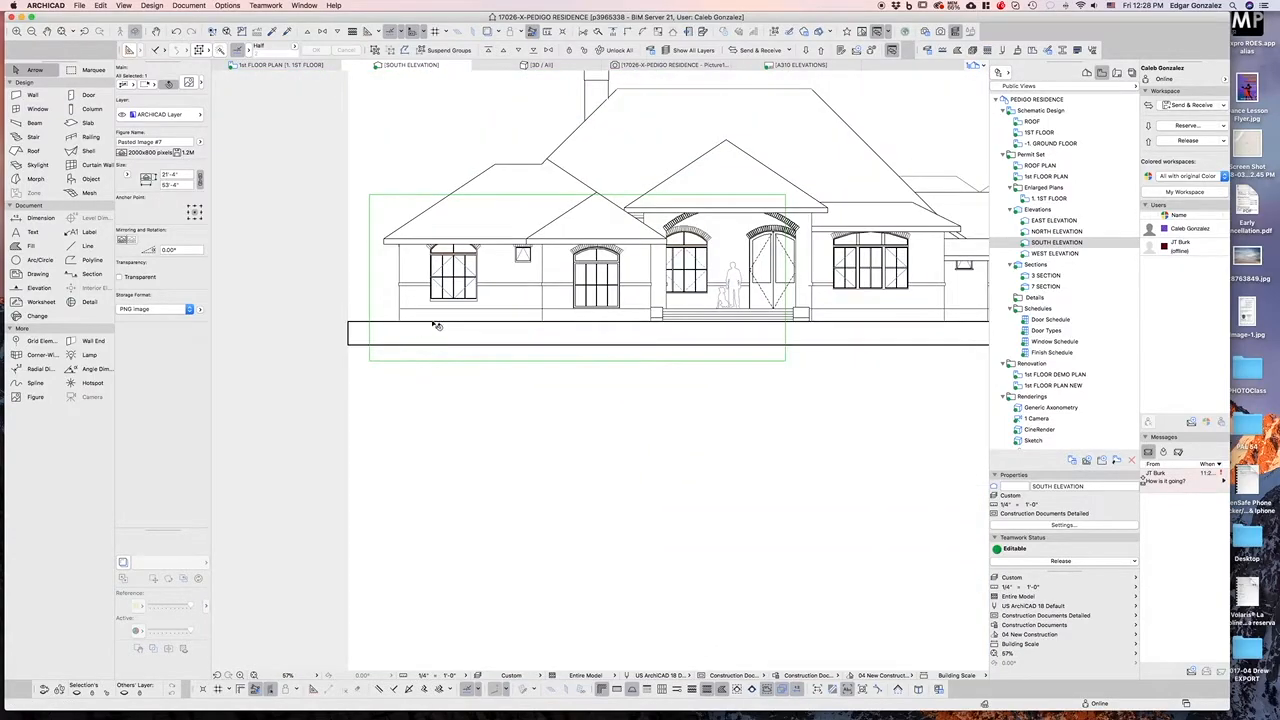
pyautogui.scroll(-1, 437, 310)
pyautogui.scroll(1, 760, 320)
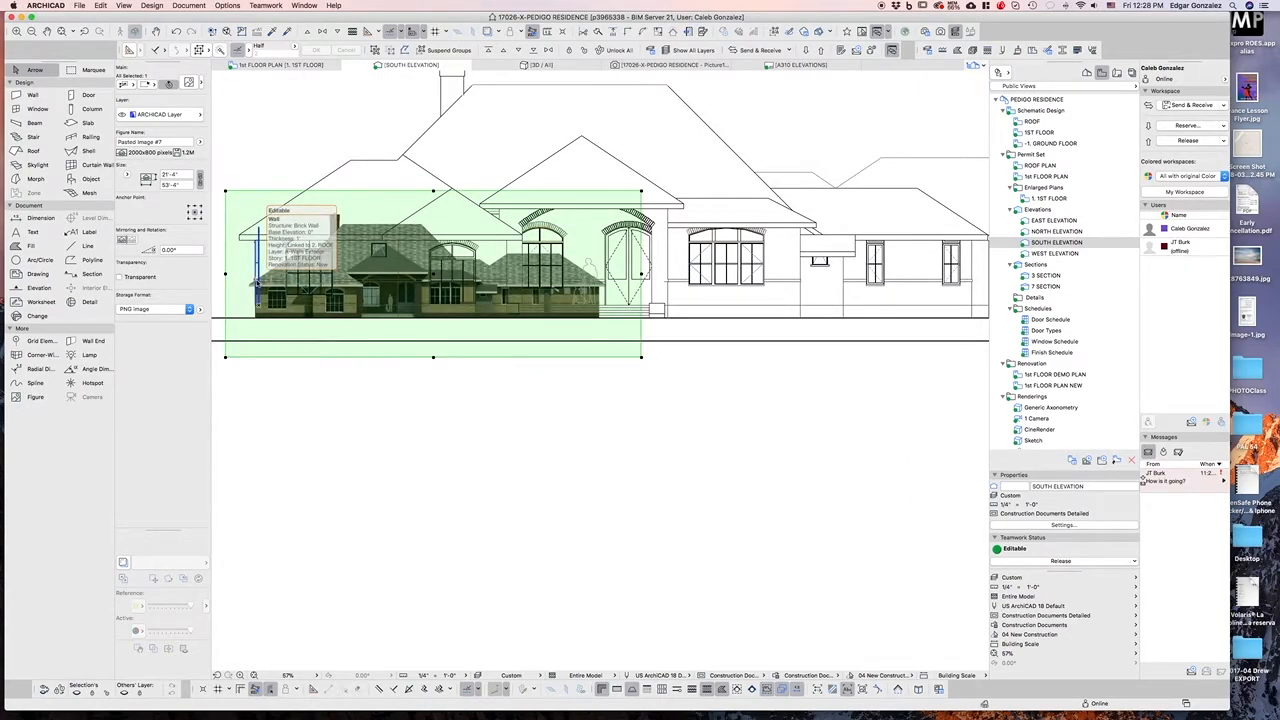
# Resize the rendered image graphically so its width matches the full length of the elevation
pyautogui.press('super+k')
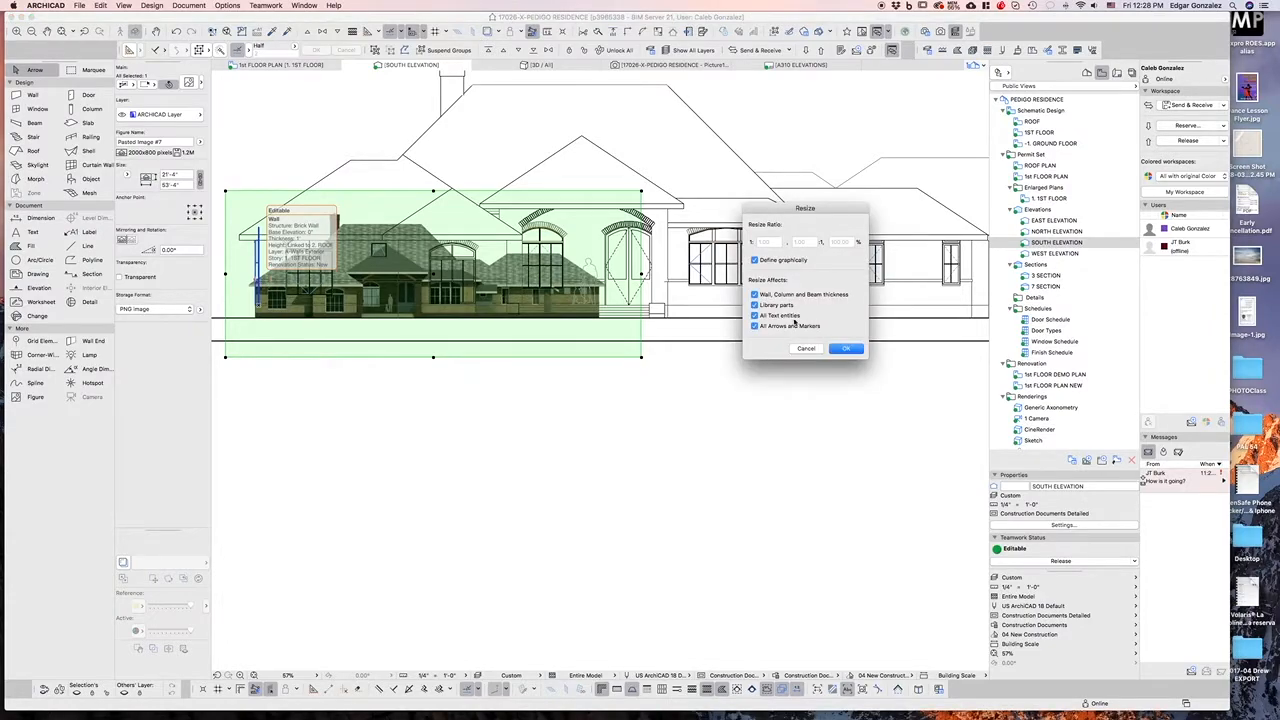
pyautogui.click(845, 349)
pyautogui.click(258, 318)
pyautogui.scroll(5, 722, 320)
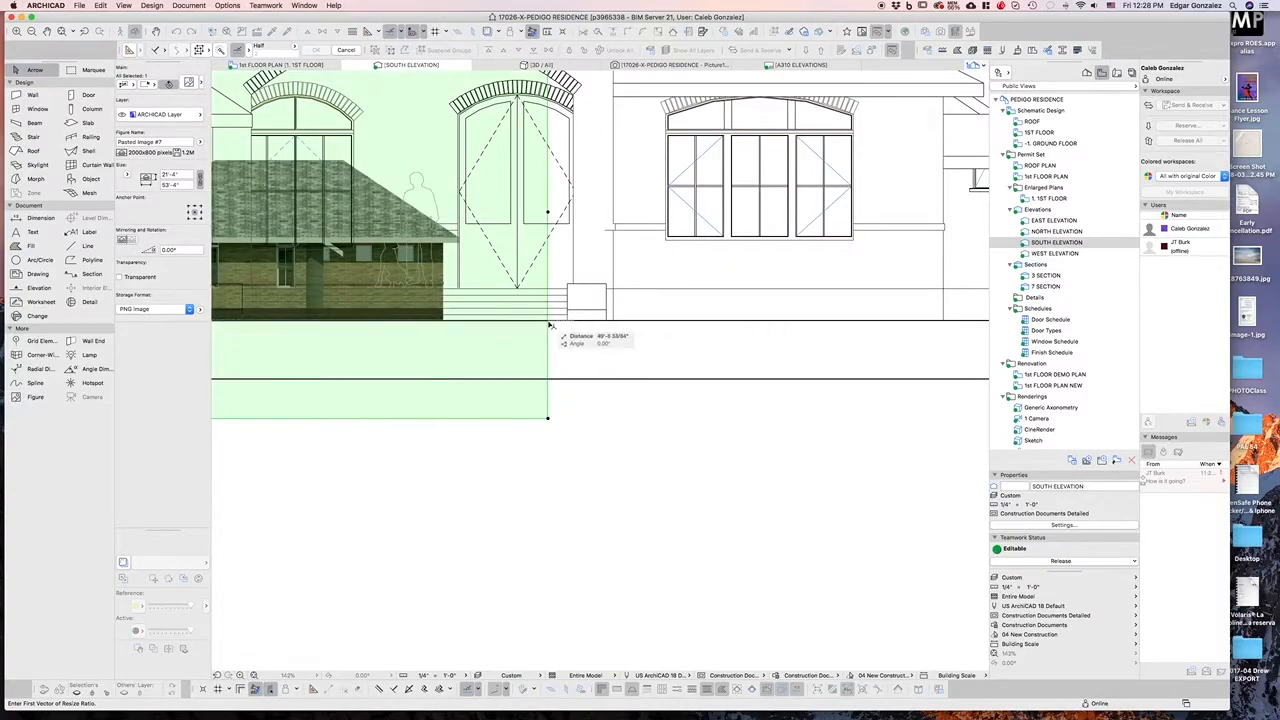
pyautogui.scroll(5, 549, 325)
pyautogui.scroll(-5, 714, 334)
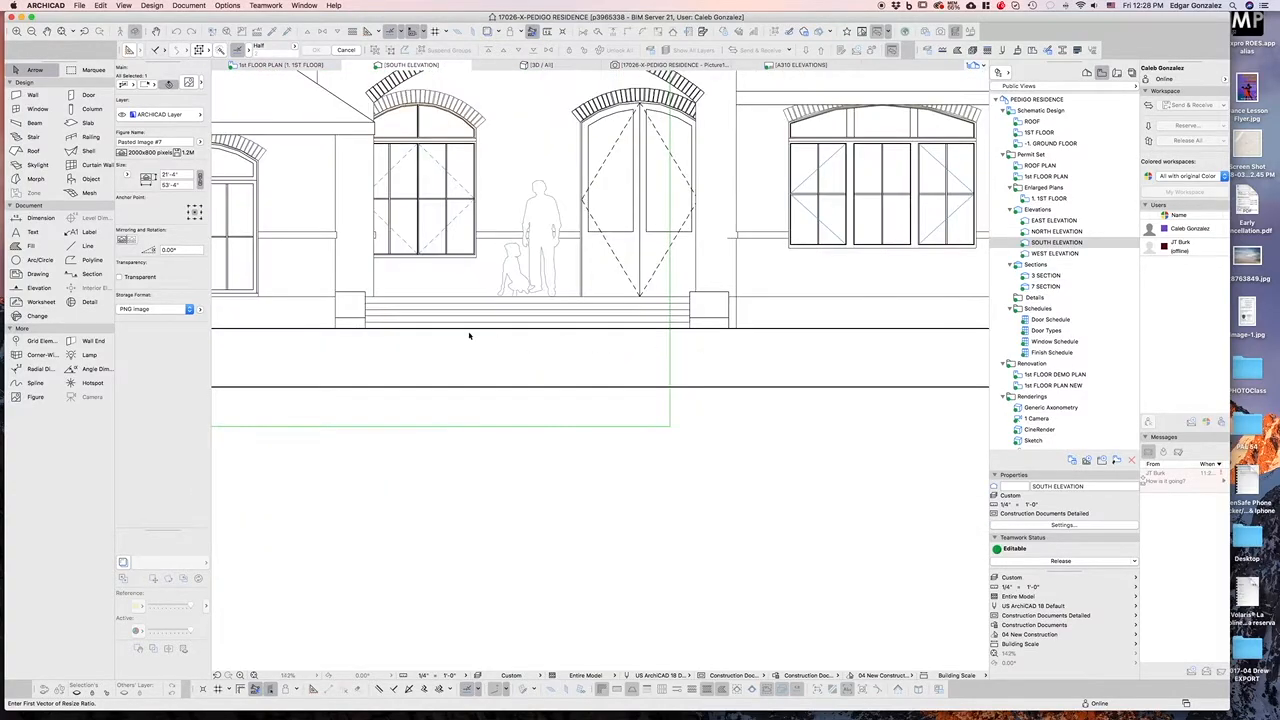
pyautogui.scroll(-3, 477, 338)
pyautogui.scroll(6, 562, 330)
pyautogui.scroll(6, 562, 328)
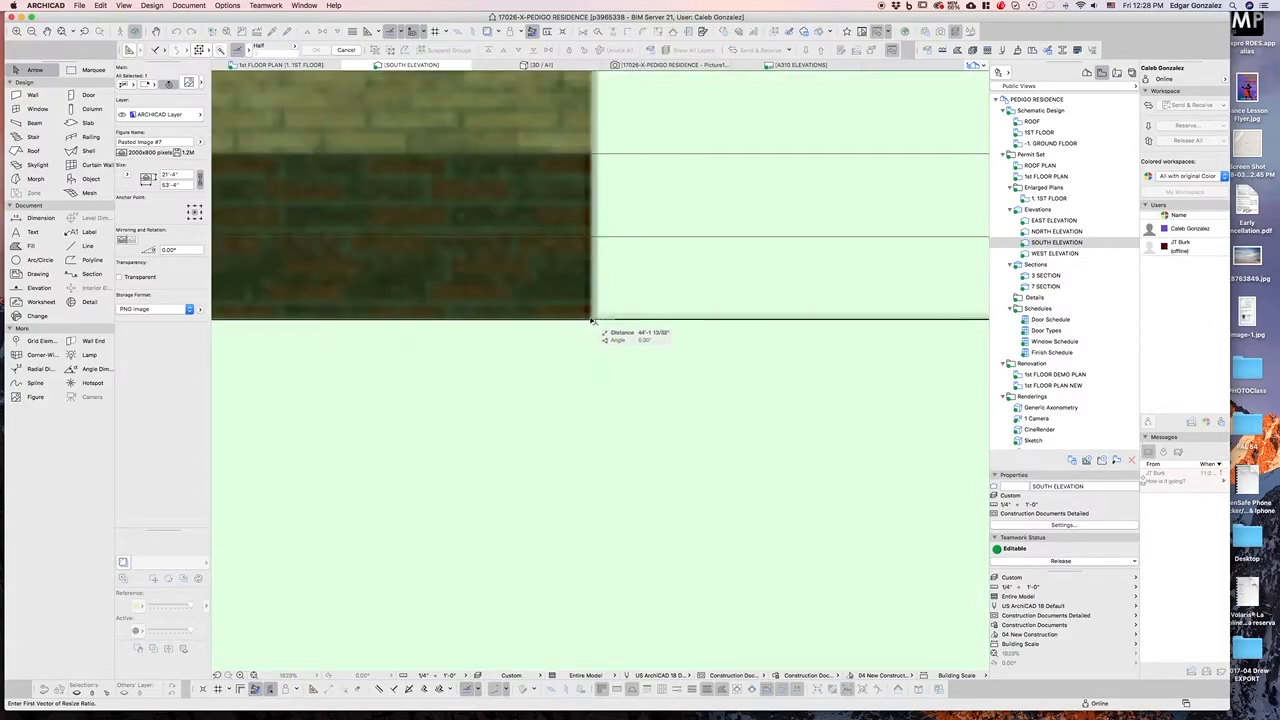
pyautogui.click(591, 321)
pyautogui.scroll(-5, 567, 333)
pyautogui.scroll(-6, 567, 333)
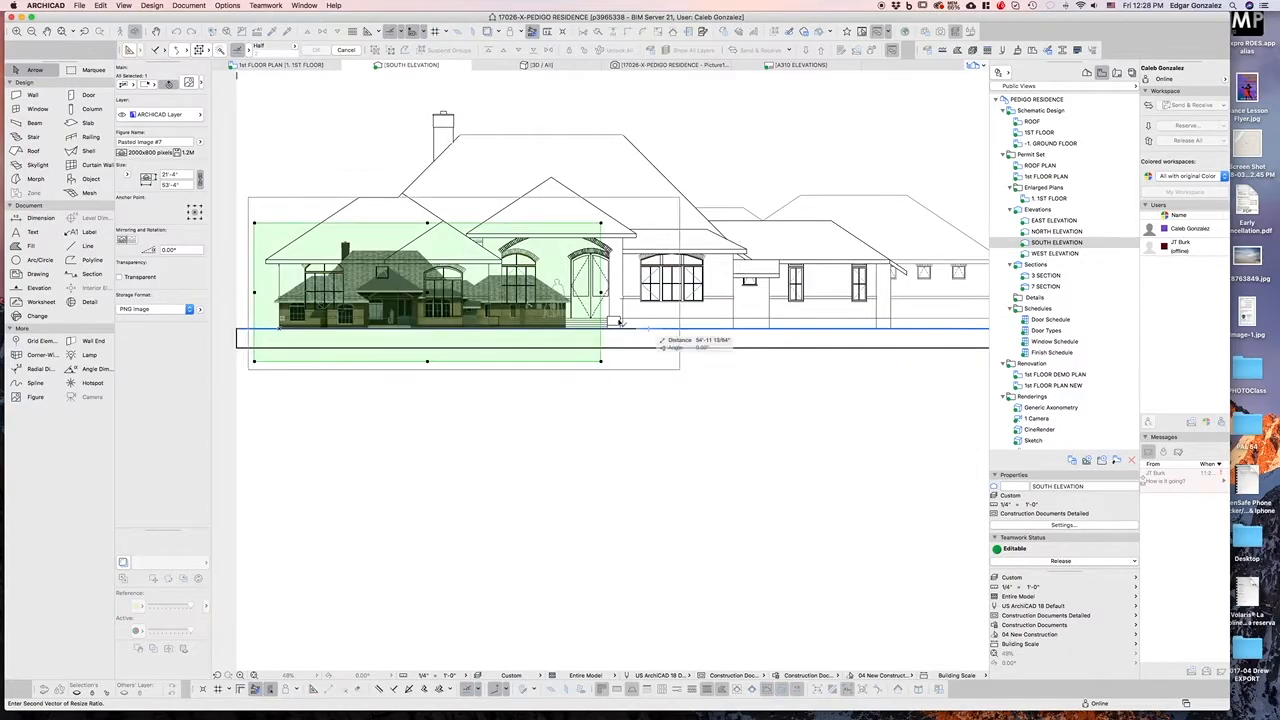
pyautogui.scroll(-2, 622, 322)
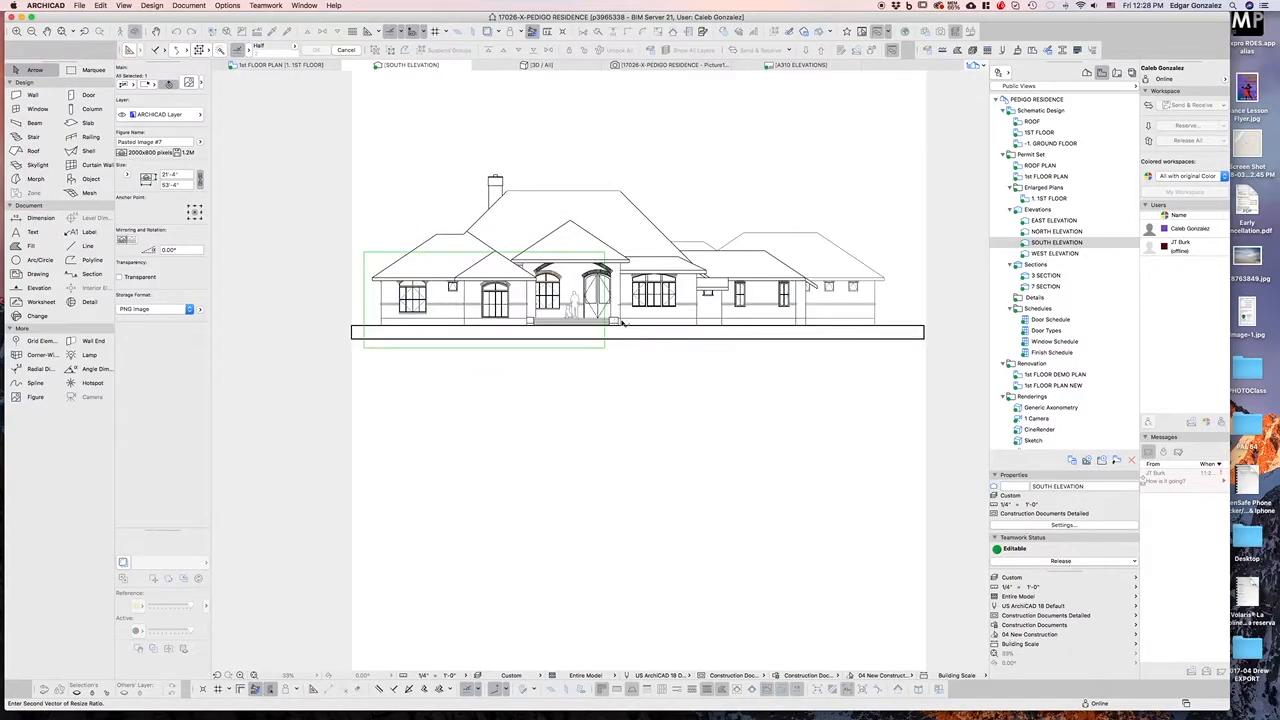
pyautogui.click(877, 329)
pyautogui.click(857, 385)
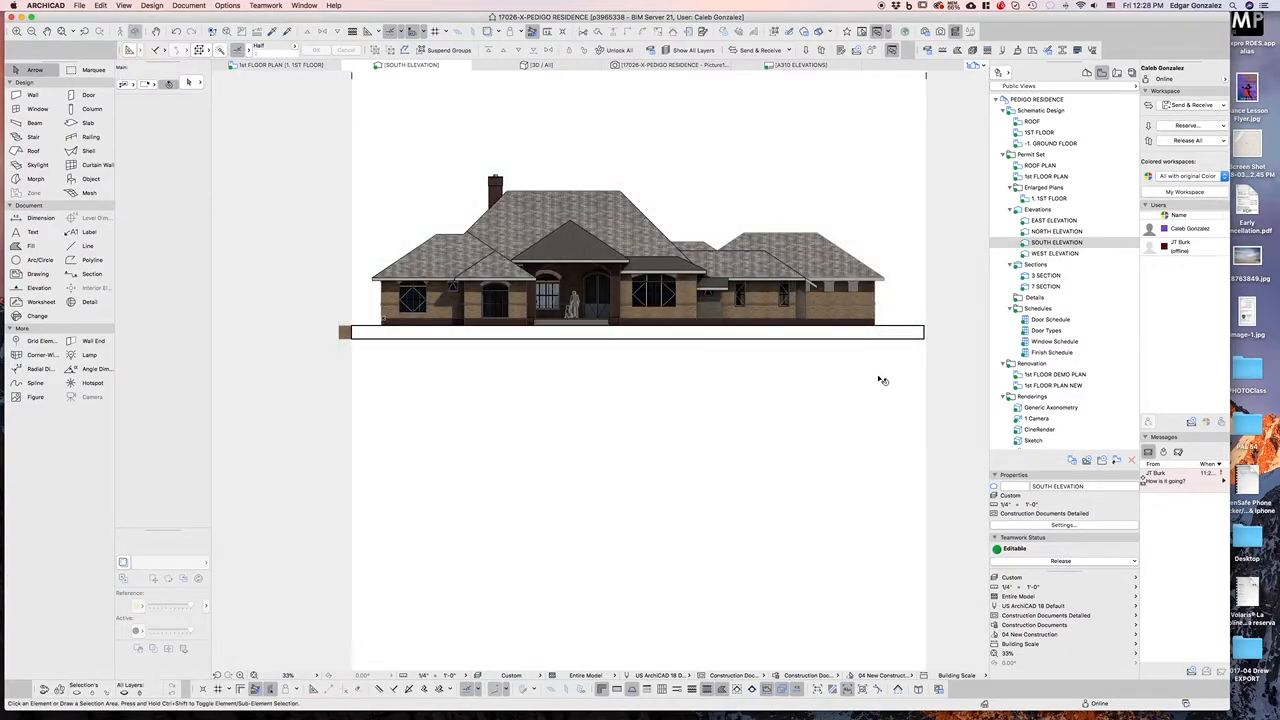
pyautogui.scroll(2, 620, 212)
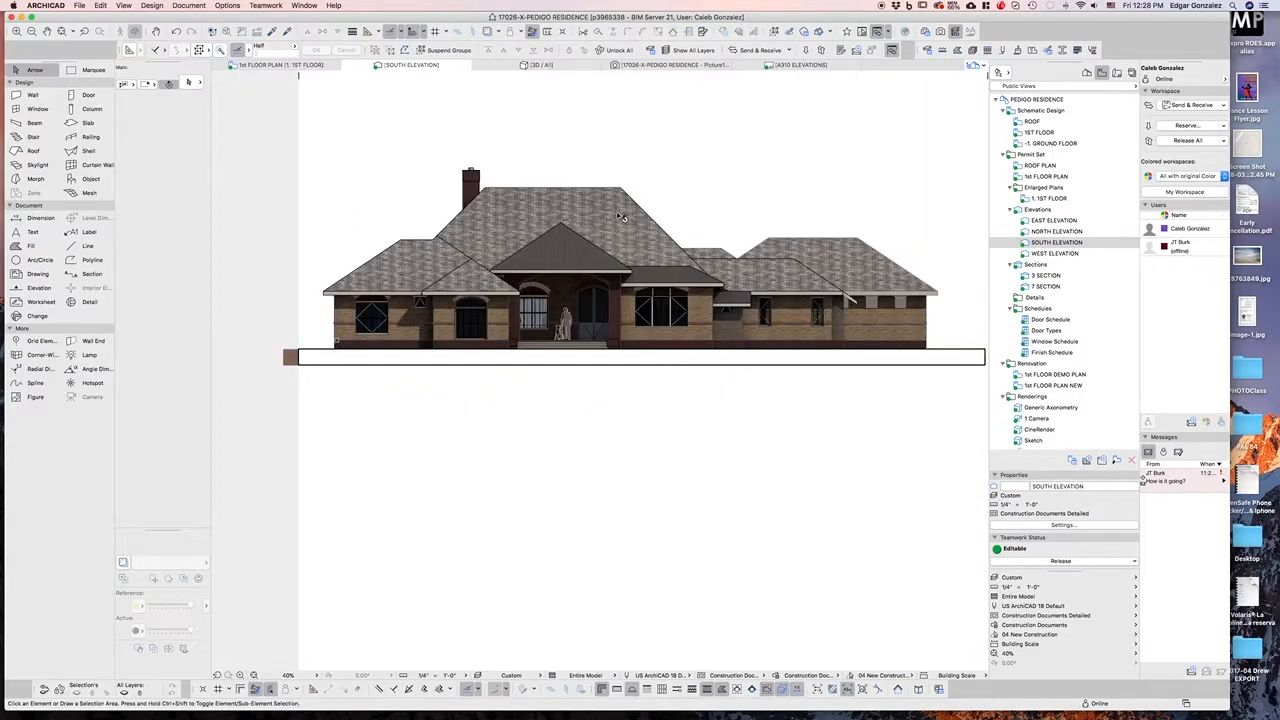
pyautogui.scroll(3, 620, 214)
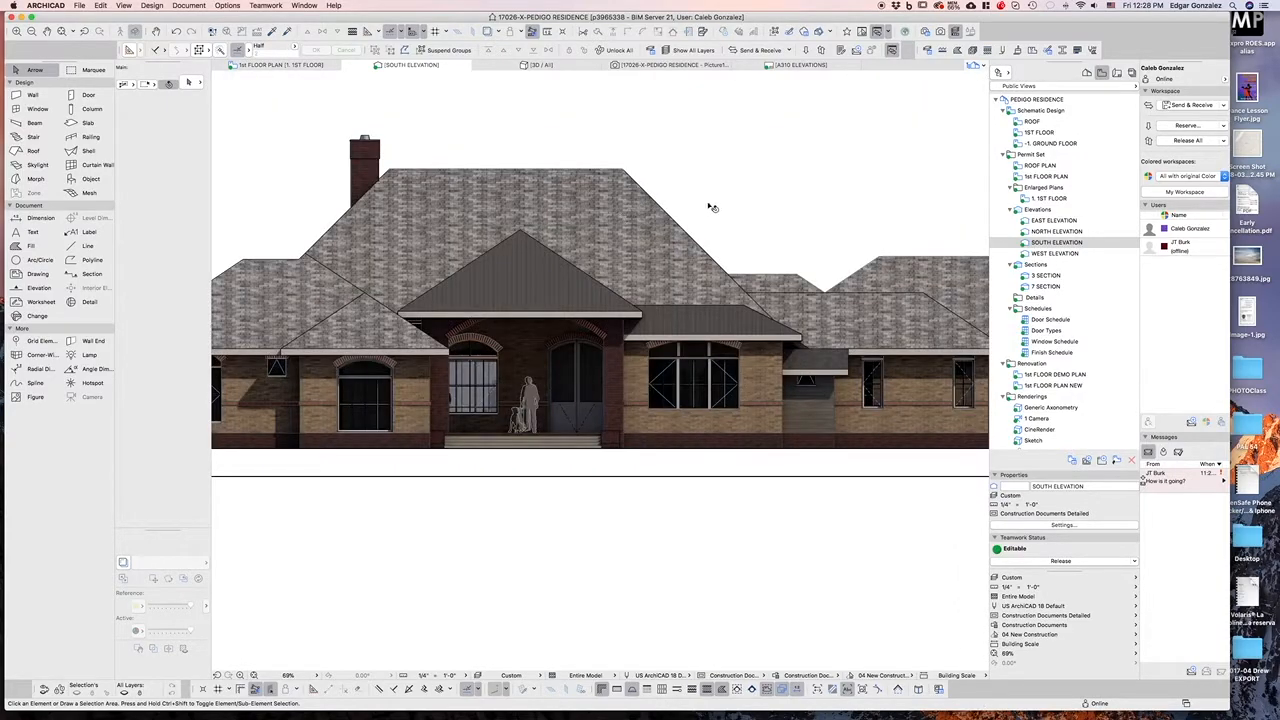
pyautogui.scroll(-2, 712, 207)
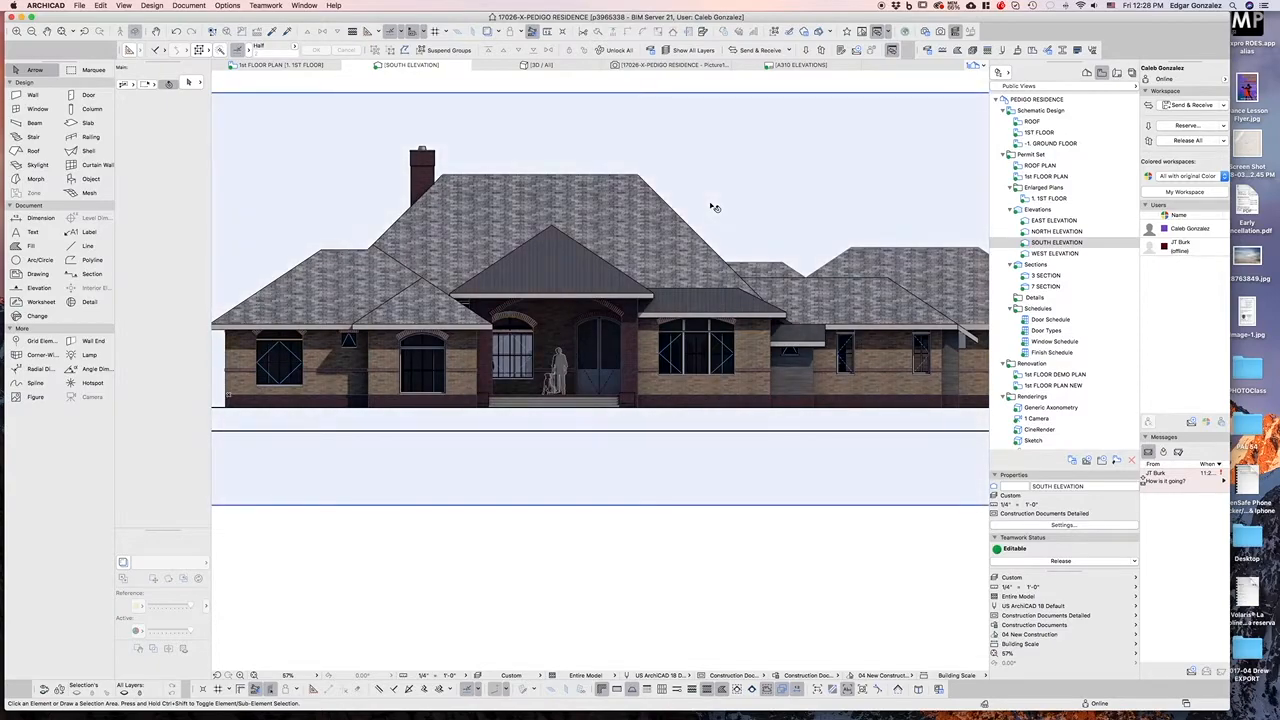
# Override model view options for all windows in the elevation and turn off their opening lines
pyautogui.scroll(1, 451, 347)
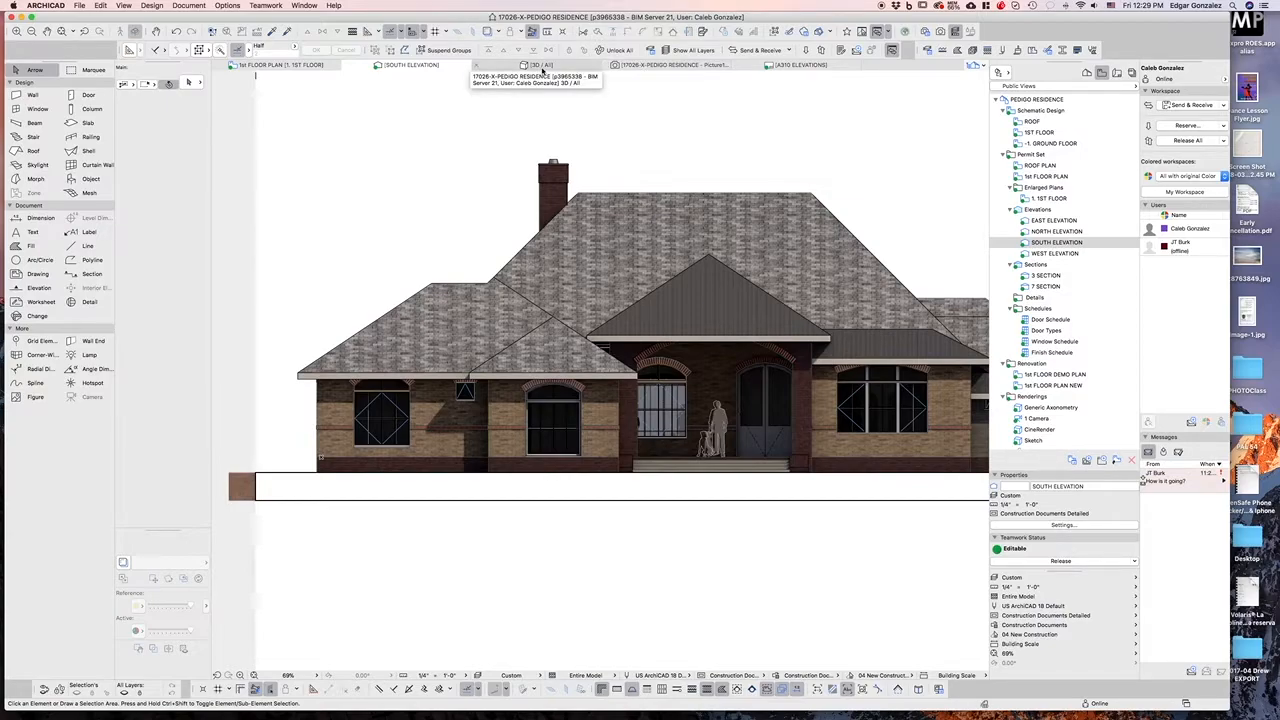
pyautogui.scroll(-2, 488, 156)
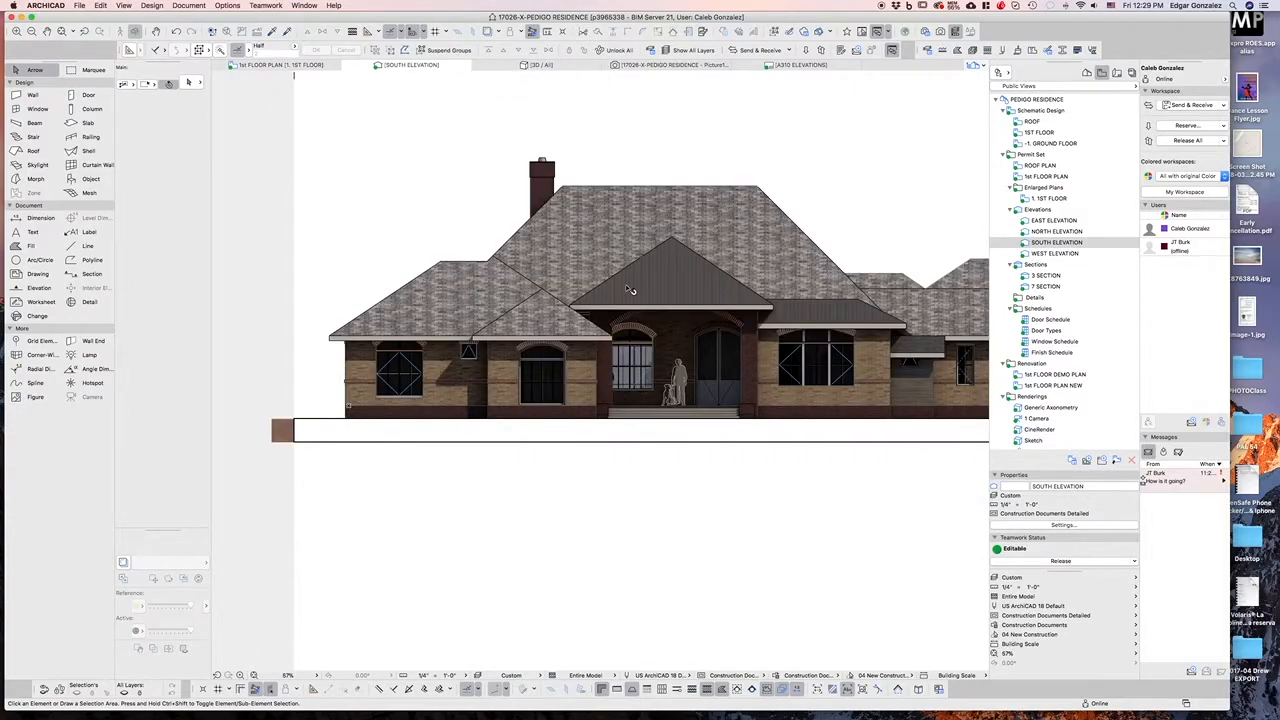
pyautogui.scroll(-3, 372, 372)
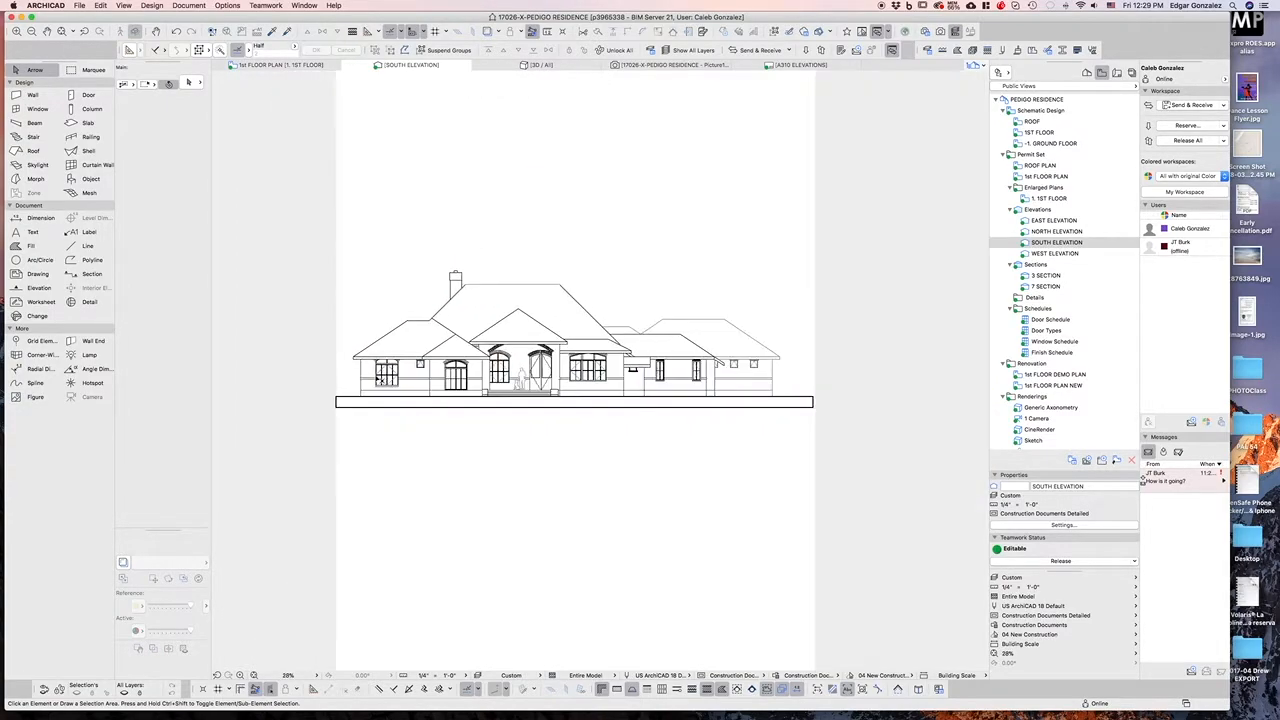
pyautogui.click(37, 108)
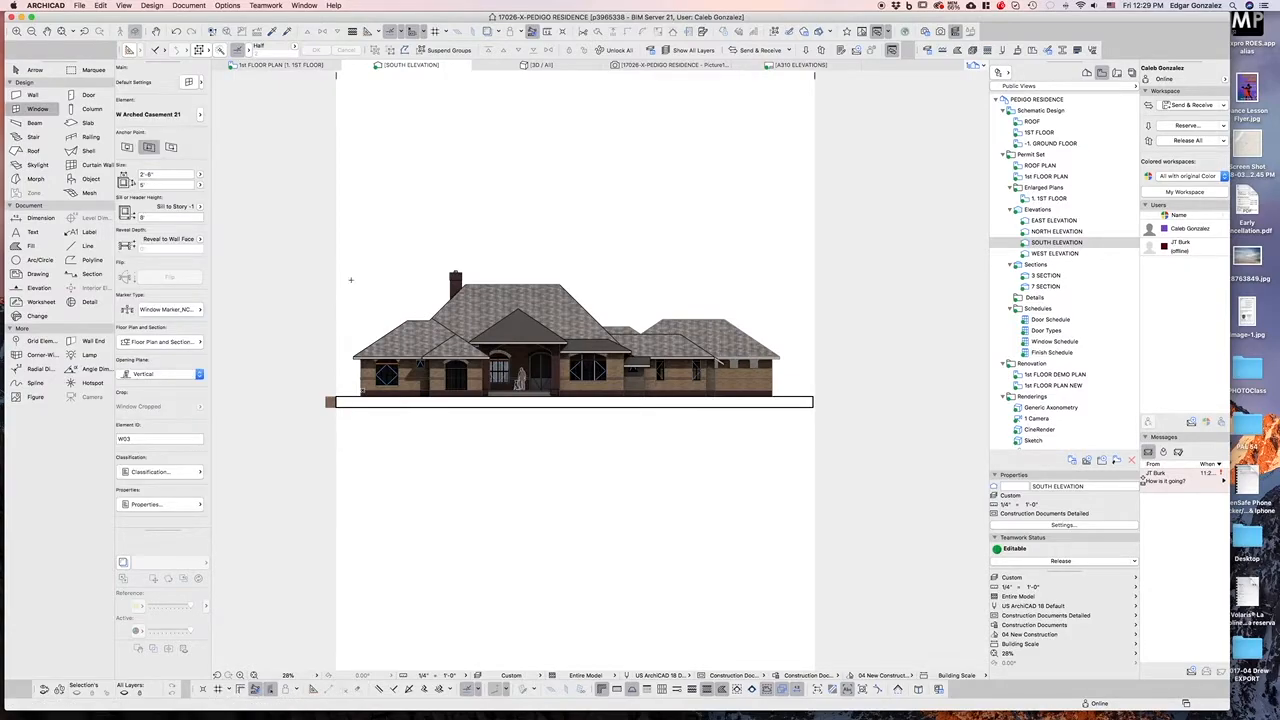
pyautogui.press('super+a')
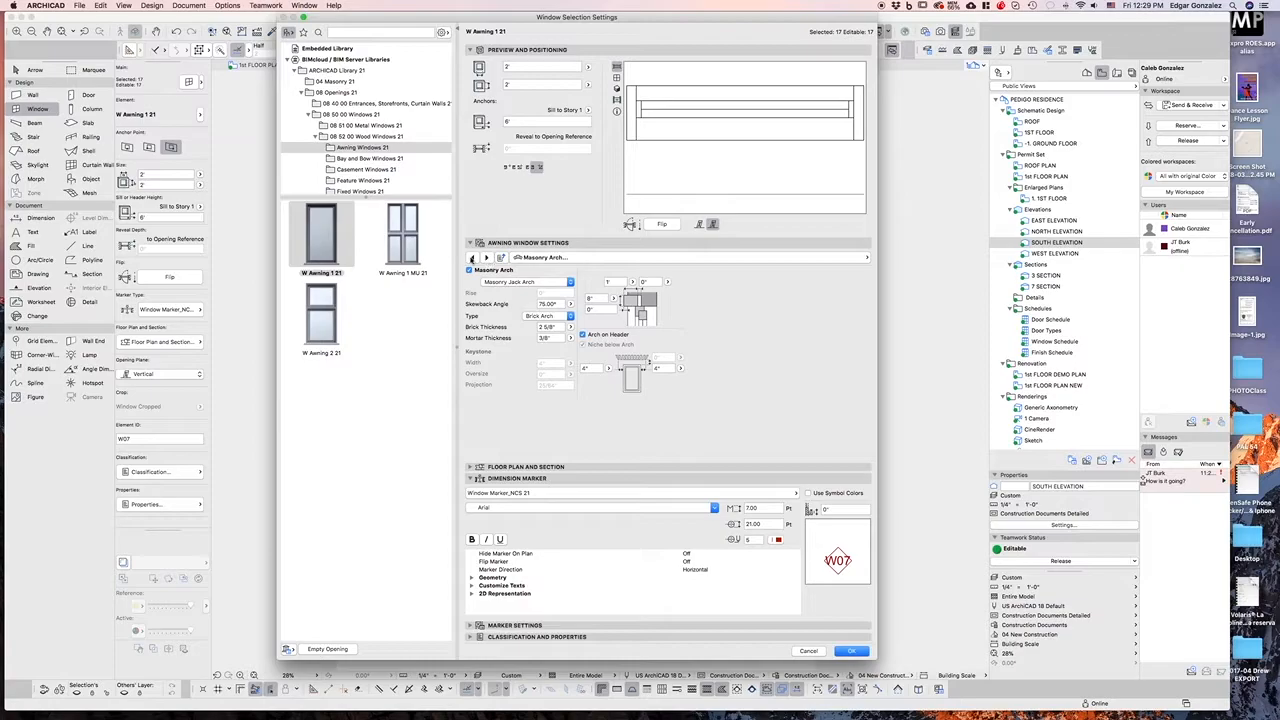
pyautogui.click(866, 257)
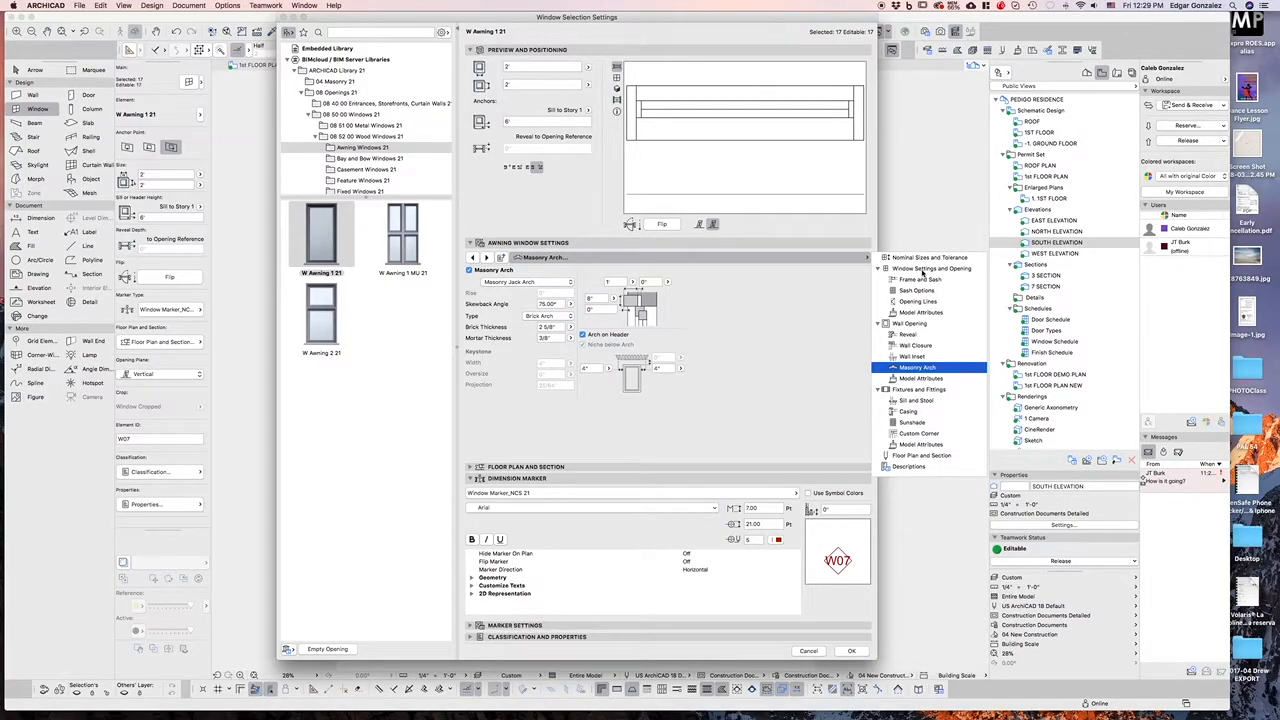
pyautogui.click(913, 302)
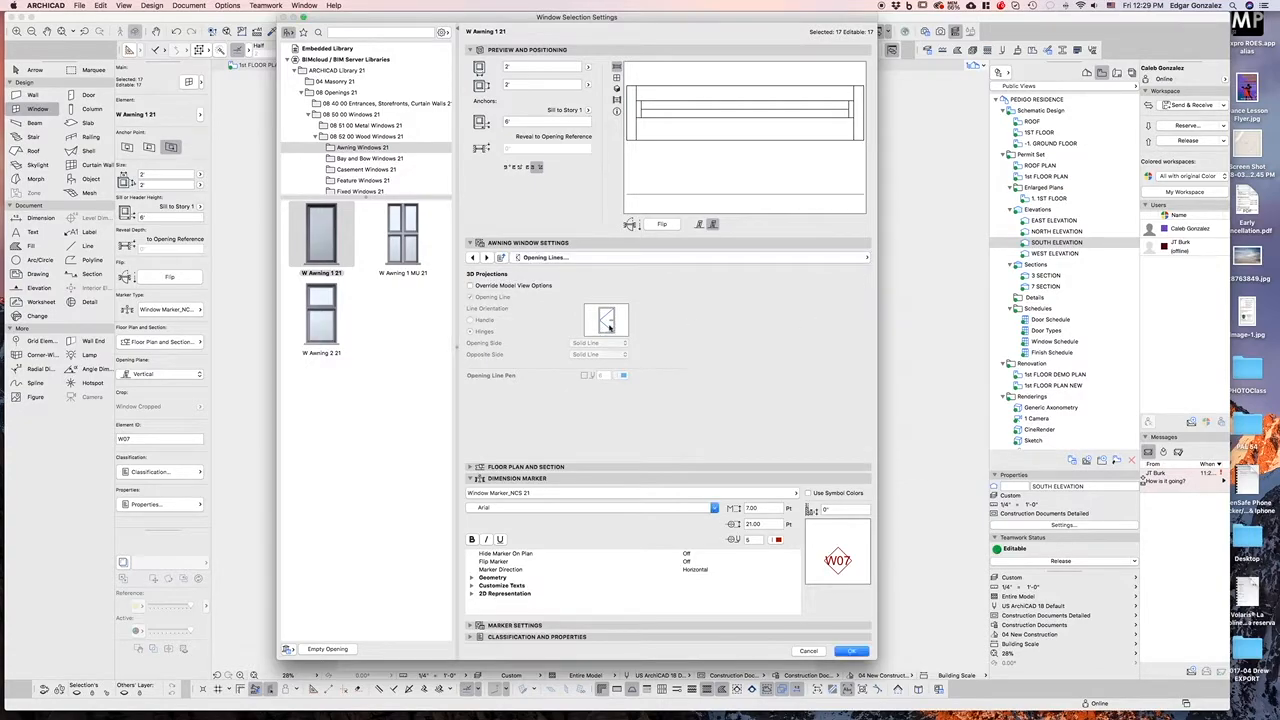
pyautogui.click(470, 285)
pyautogui.click(470, 297)
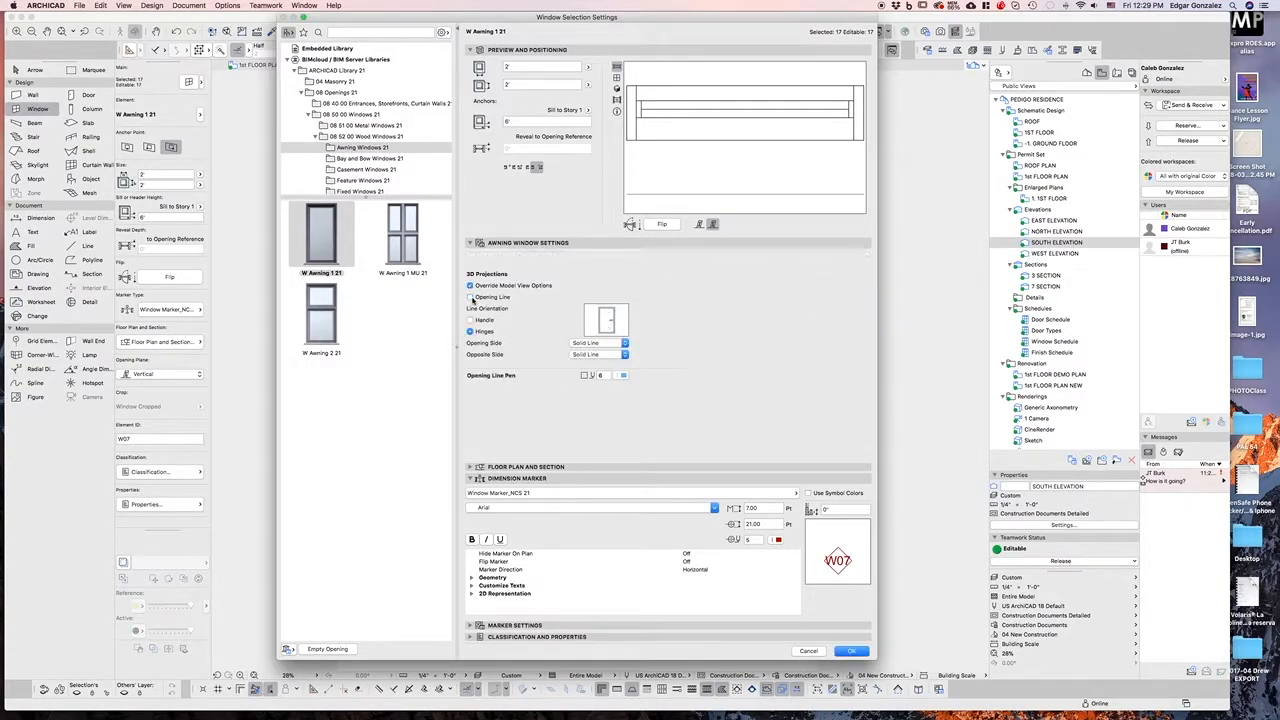
pyautogui.click(853, 650)
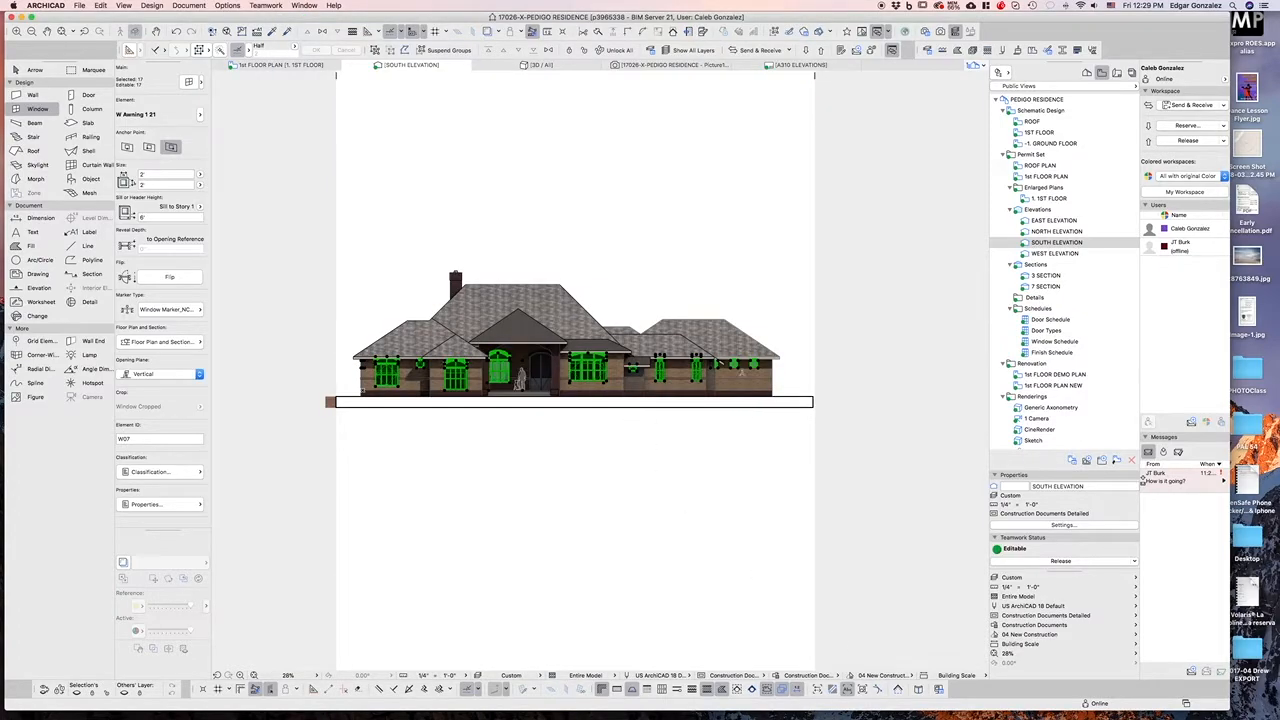
pyautogui.press('Escape')
pyautogui.scroll(2, 479, 405)
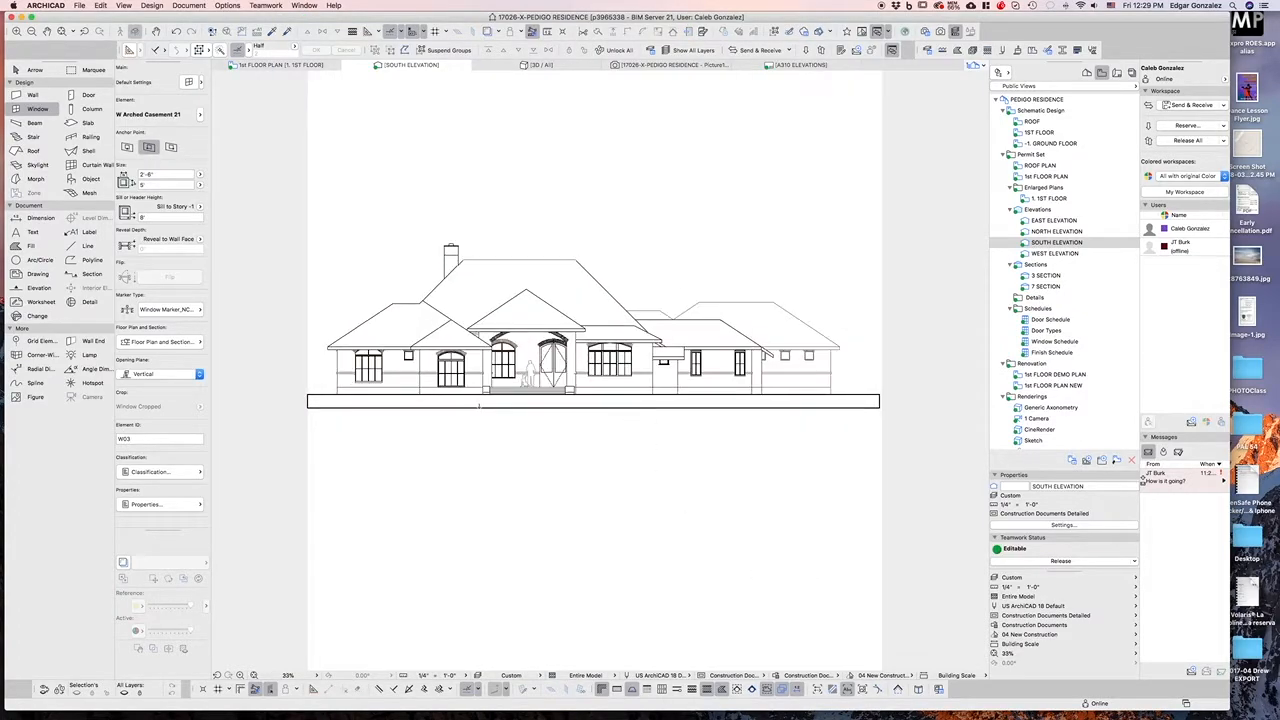
pyautogui.scroll(2, 375, 376)
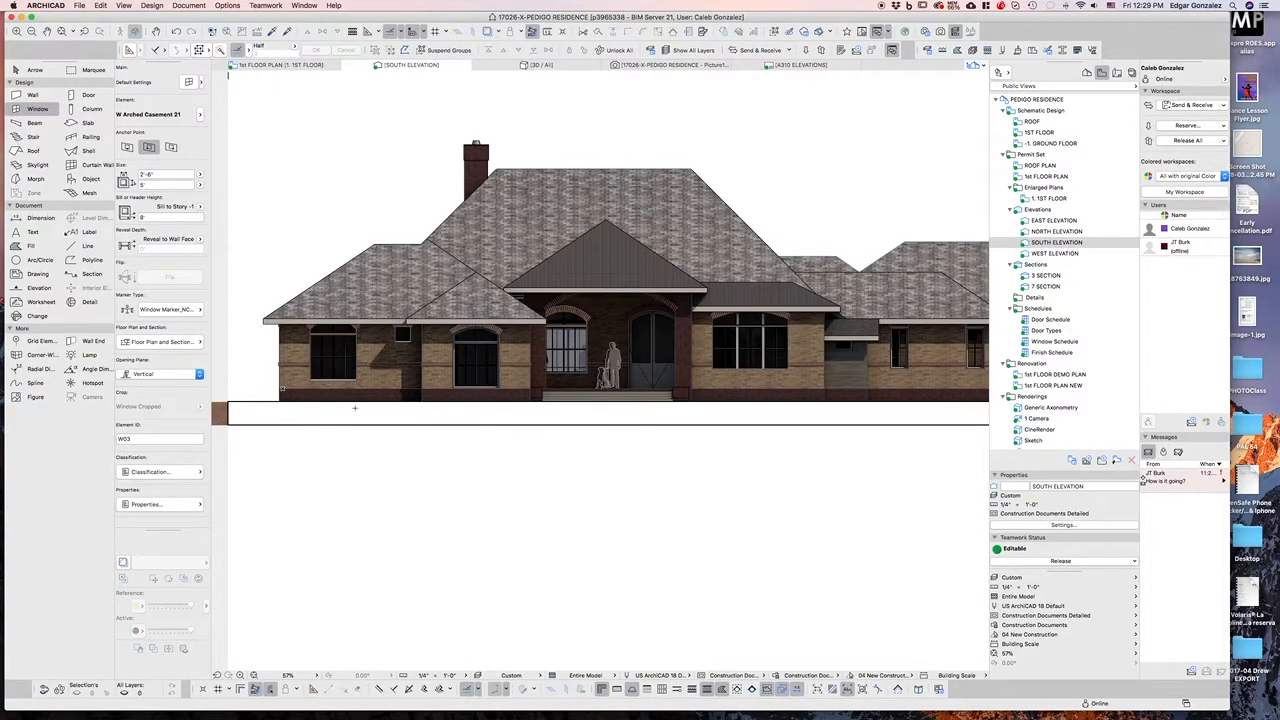
pyautogui.scroll(-1, 354, 407)
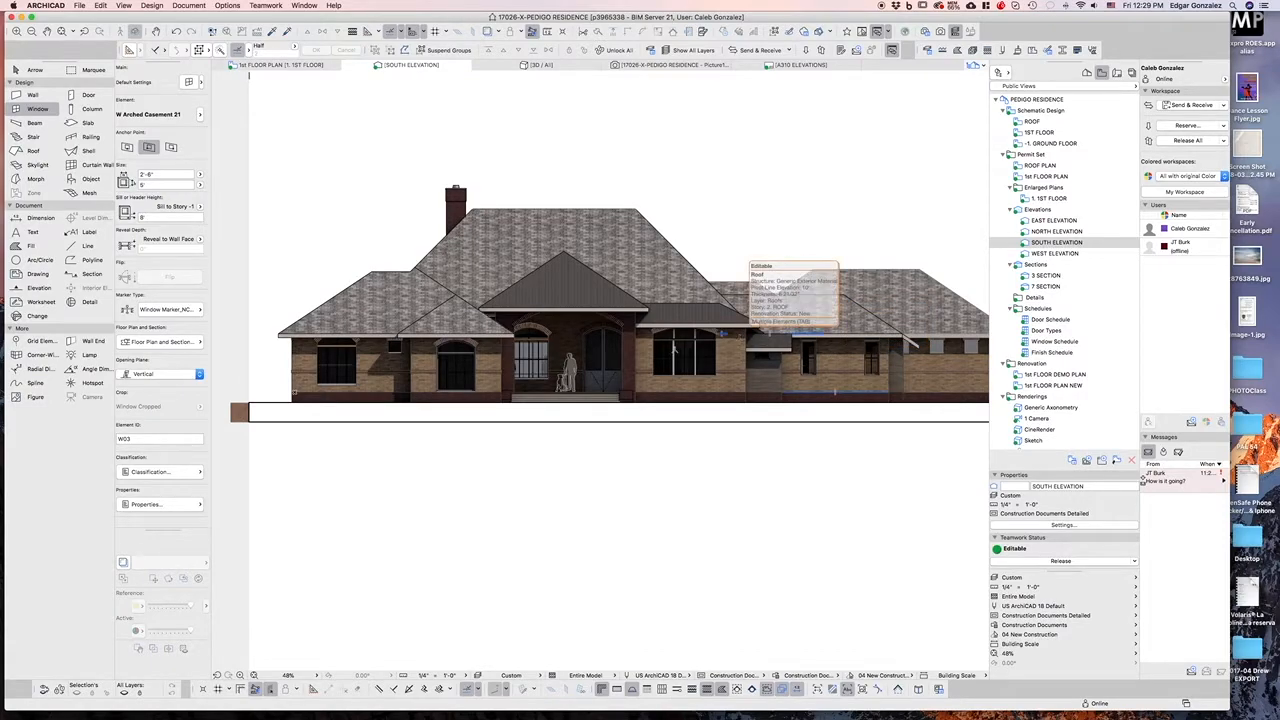
pyautogui.scroll(2, 675, 347)
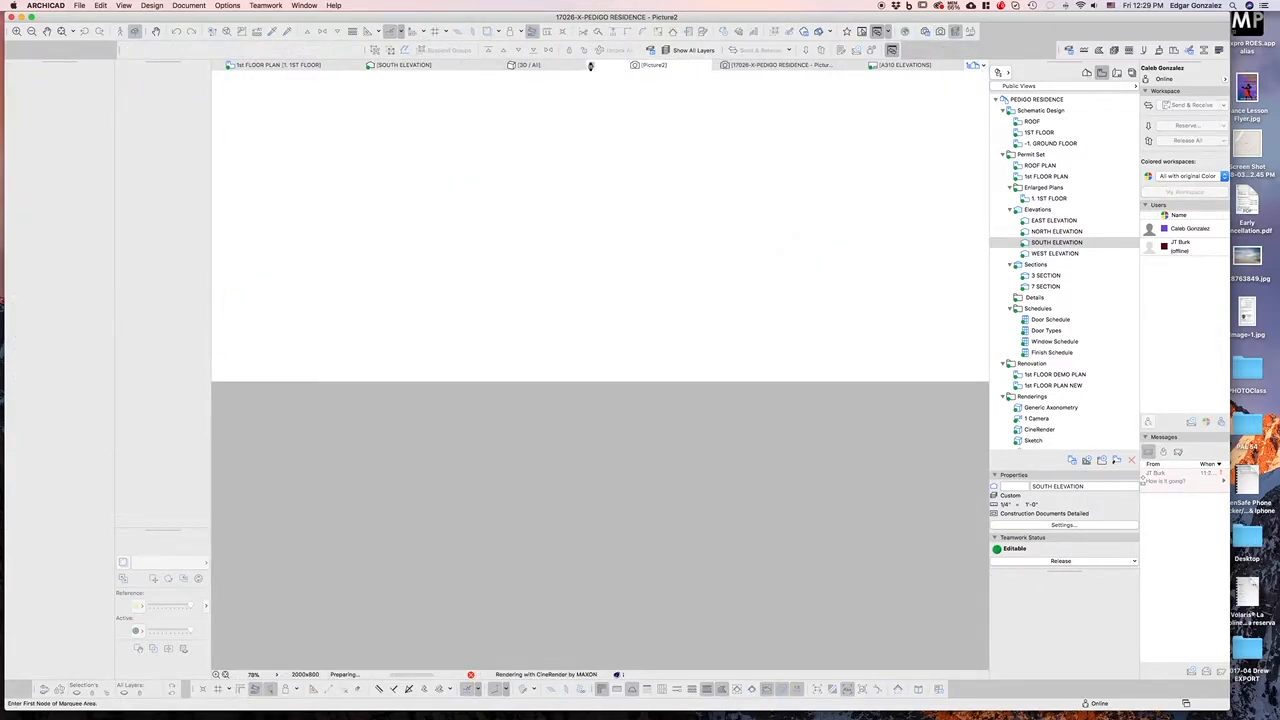
pyautogui.click(590, 66)
pyautogui.click(538, 402)
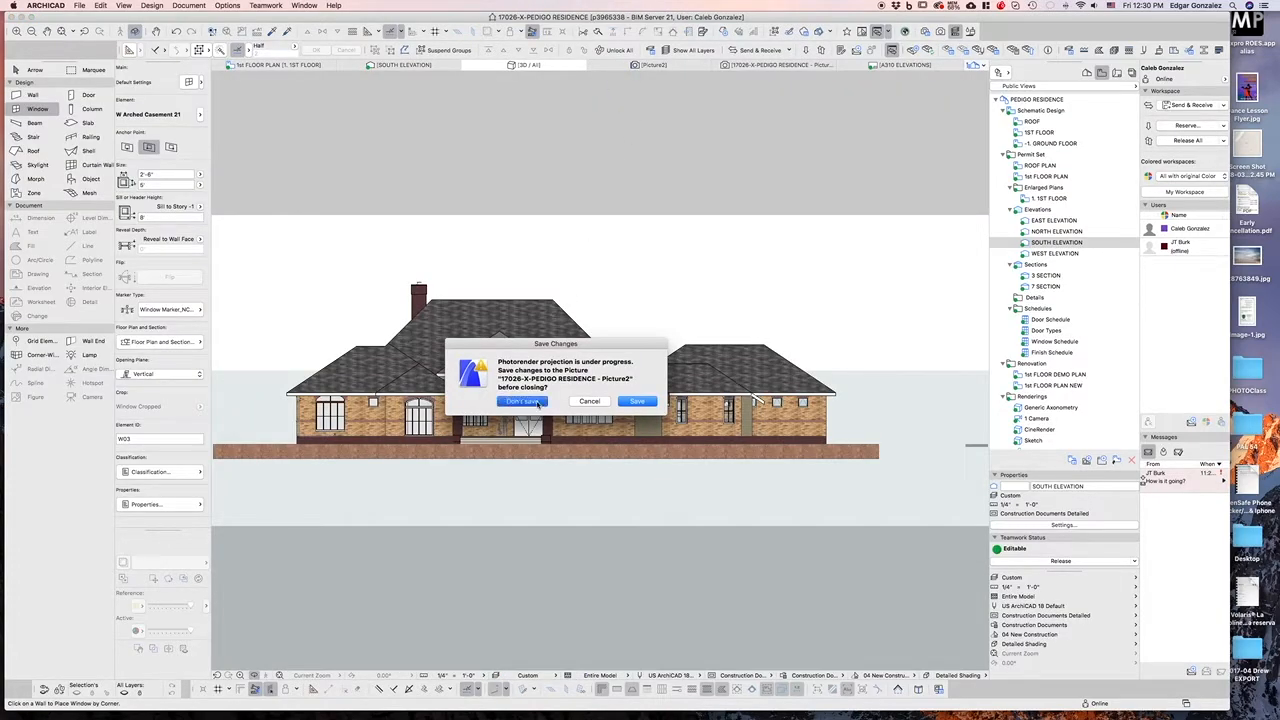
# Reopen the South Elevation and make the pasted rendered image transparent
pyautogui.click(1058, 243)
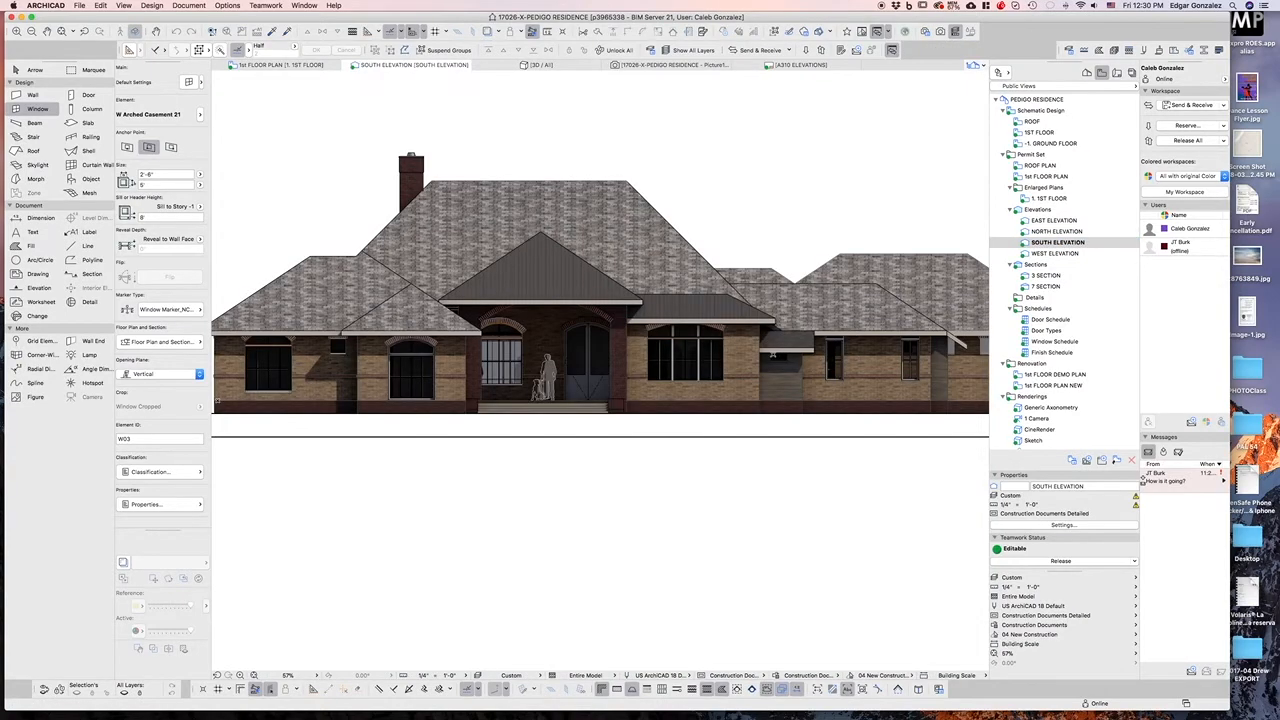
pyautogui.scroll(-3, 605, 408)
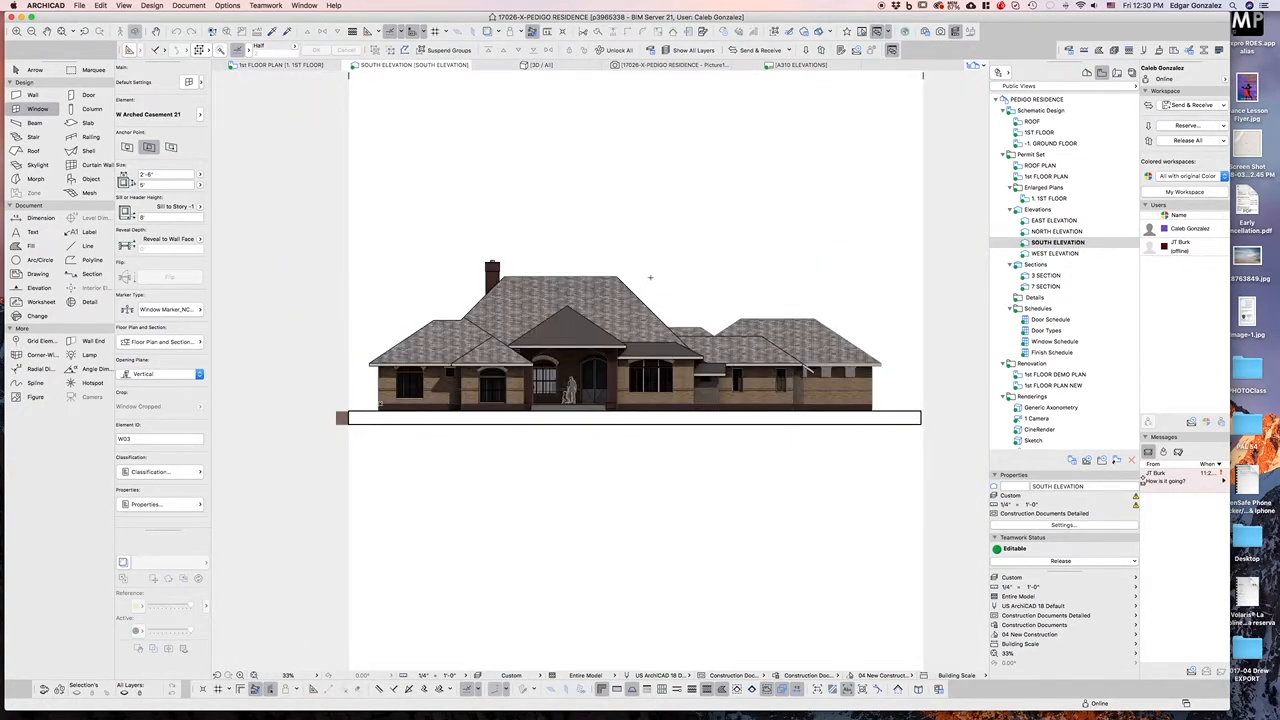
pyautogui.press('Escape')
pyautogui.click(674, 314)
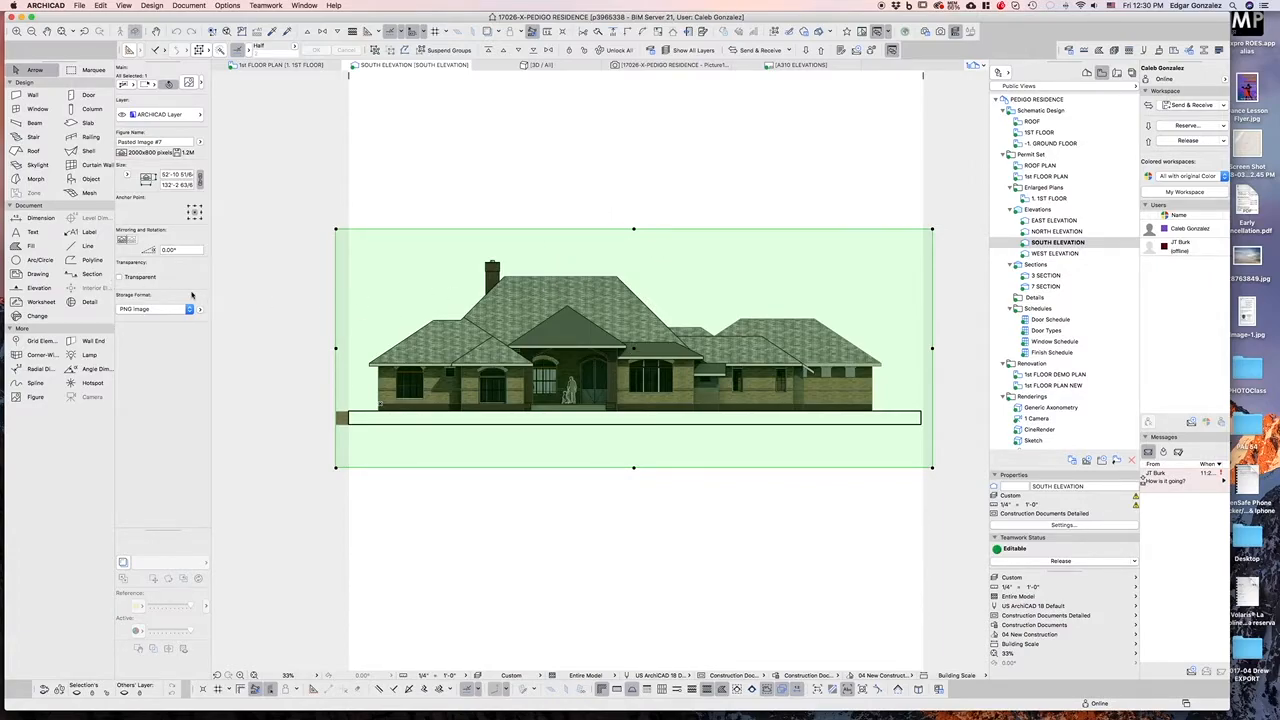
pyautogui.click(257, 303)
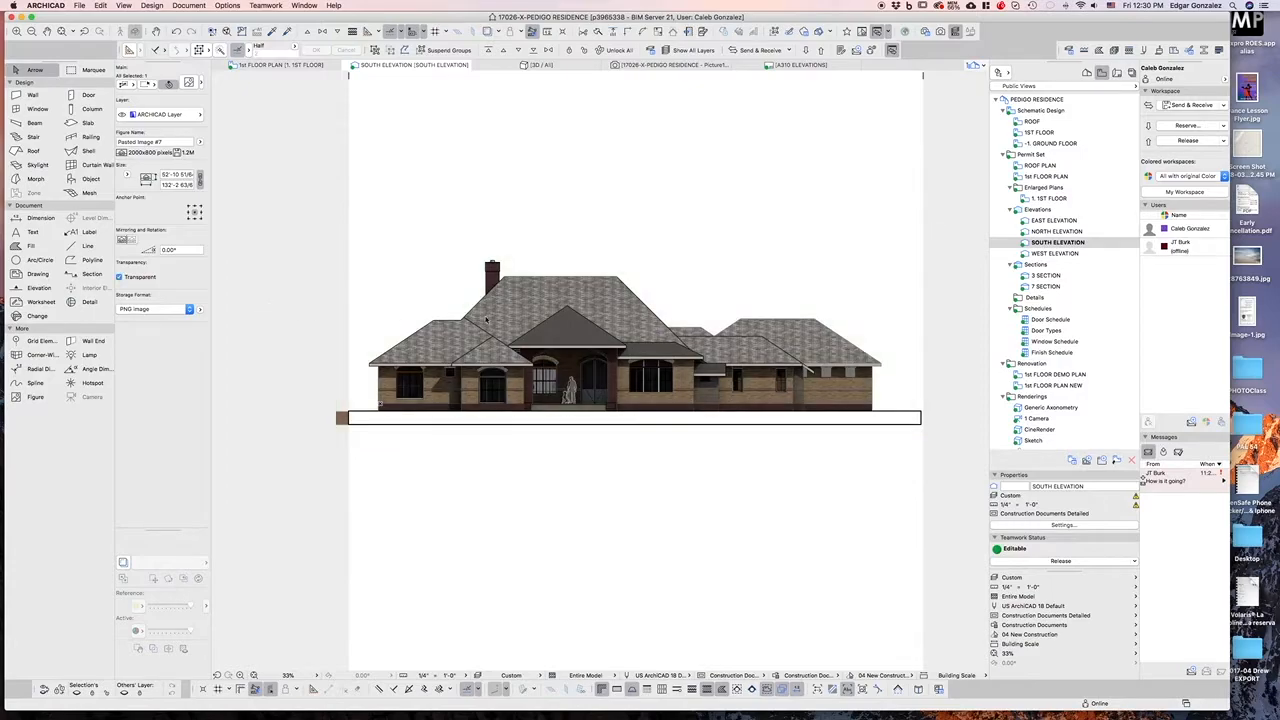
pyautogui.click(455, 305)
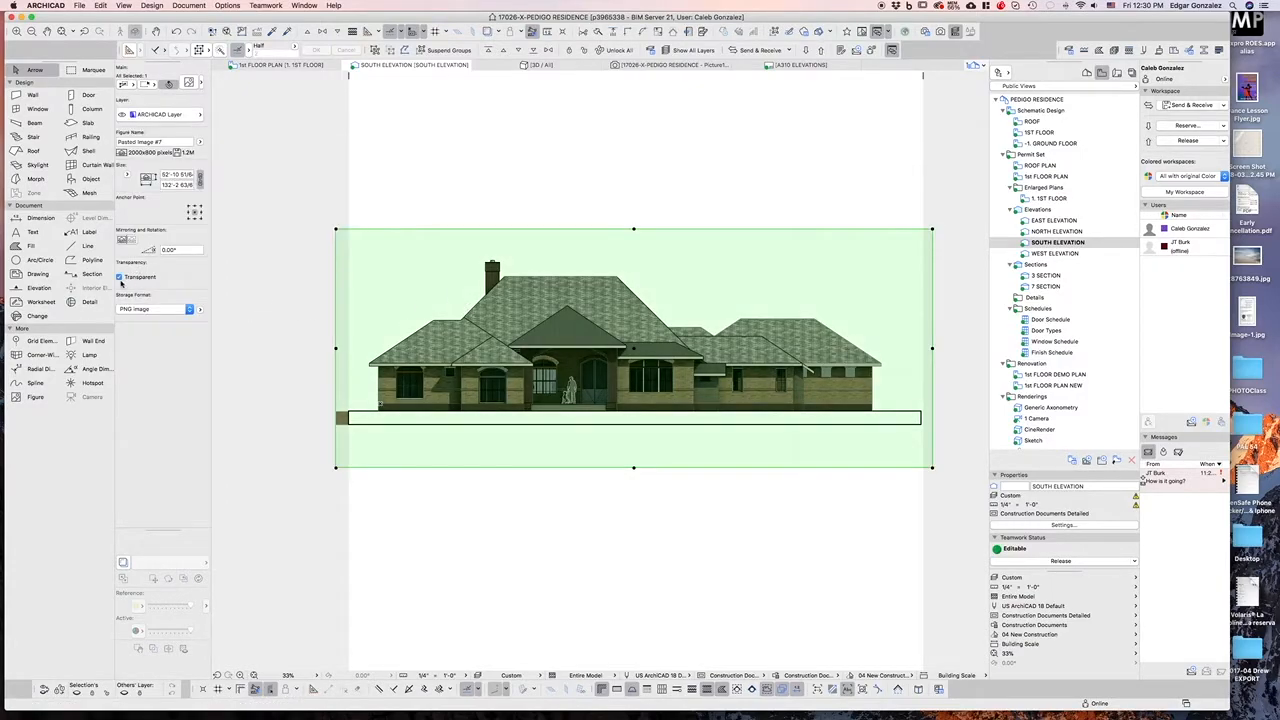
pyautogui.click(239, 275)
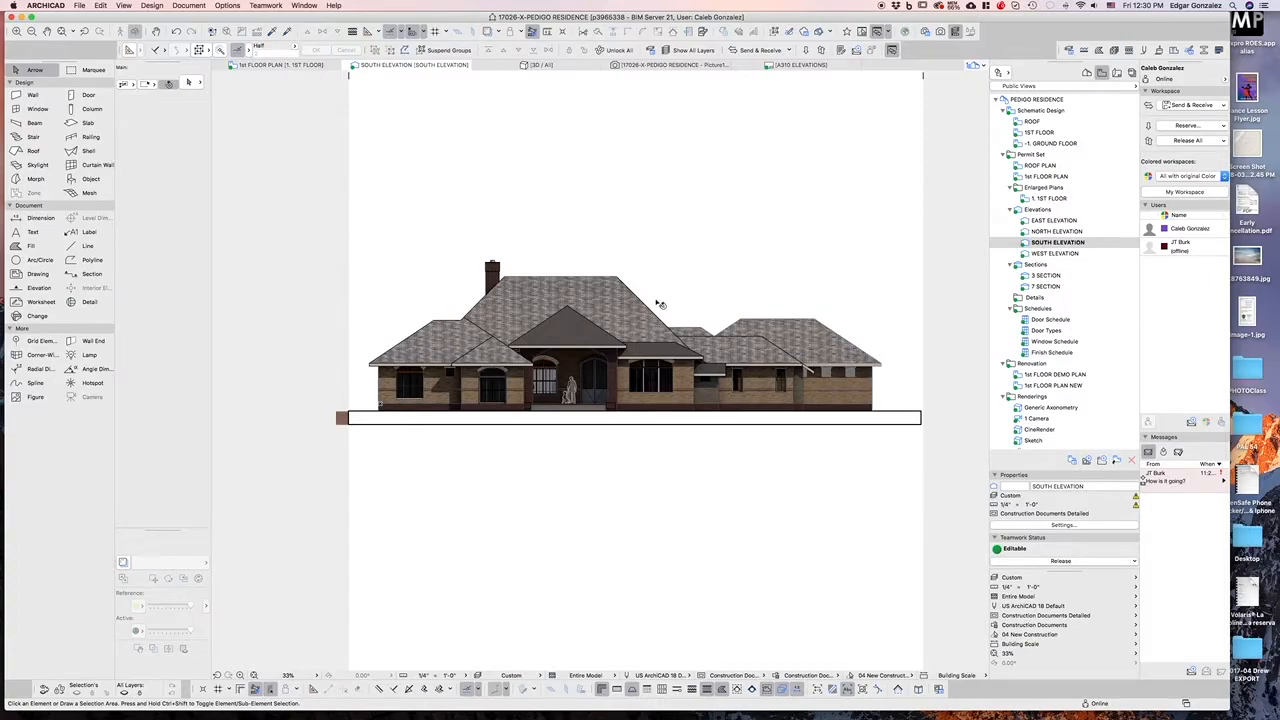
# Place a Deciduous Trees 21 object with Side View and Summer symbol at the elevation's left end
pyautogui.click(89, 179)
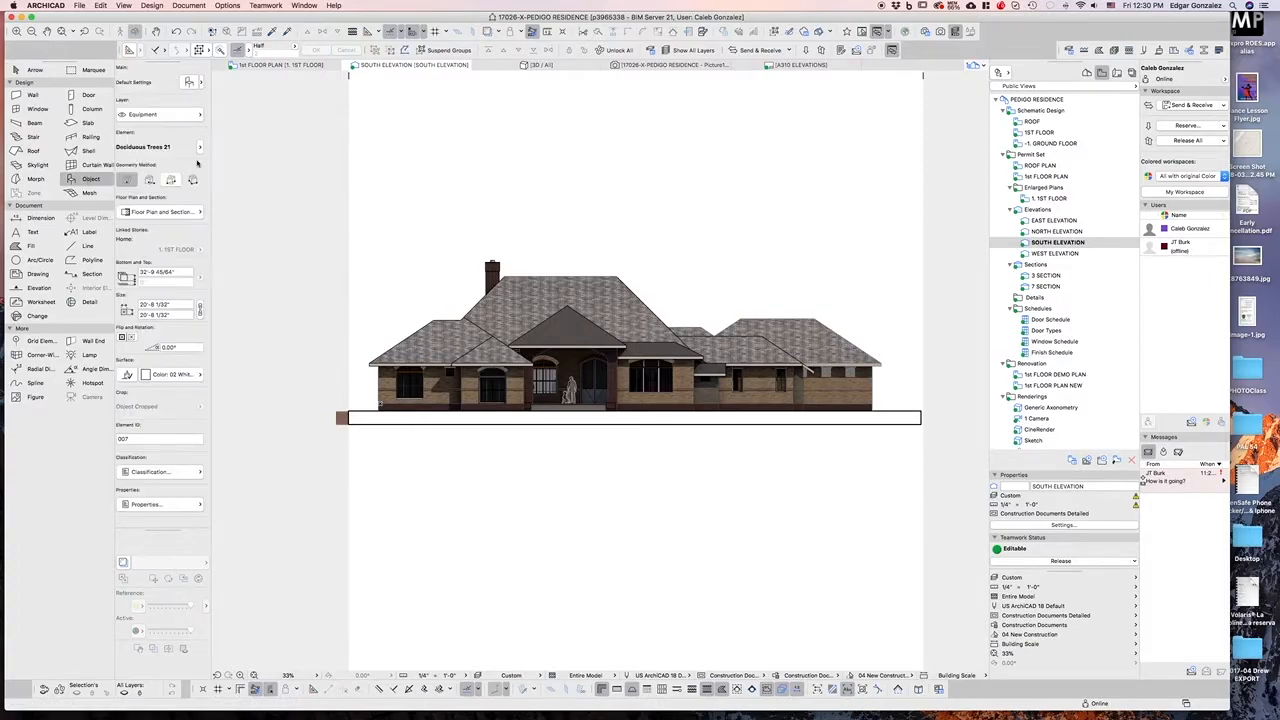
pyautogui.click(189, 81)
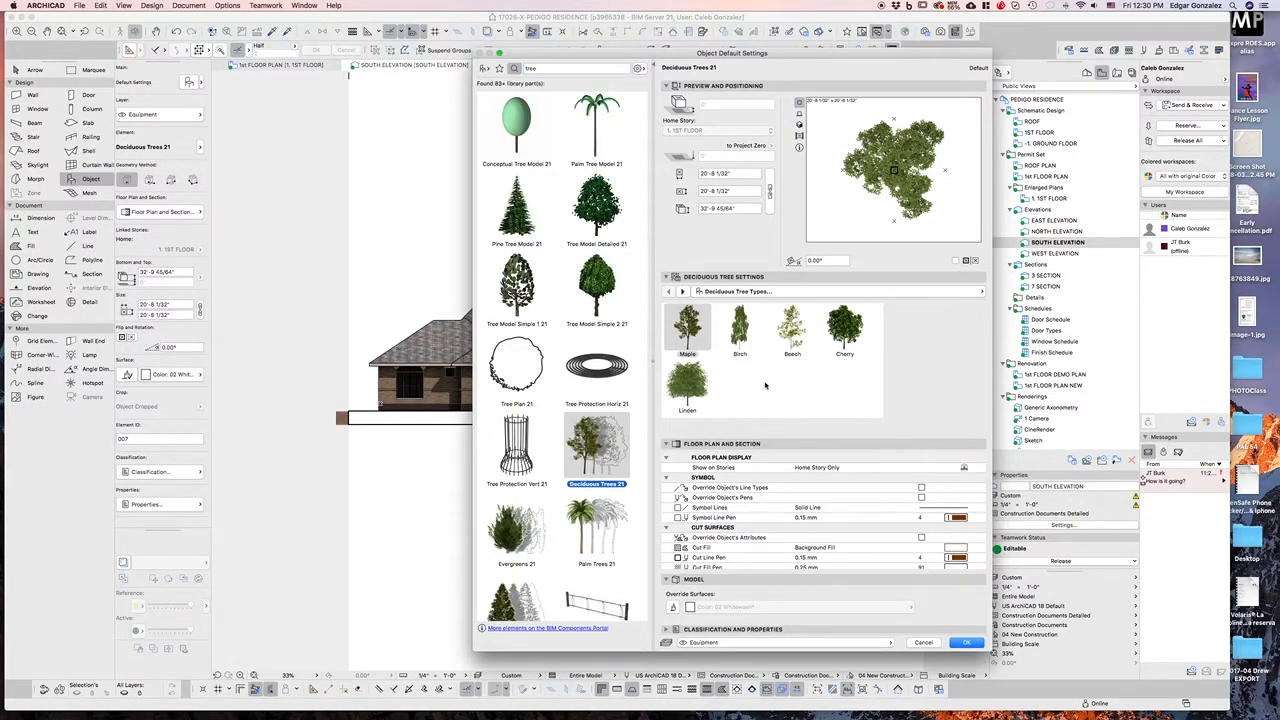
pyautogui.click(683, 291)
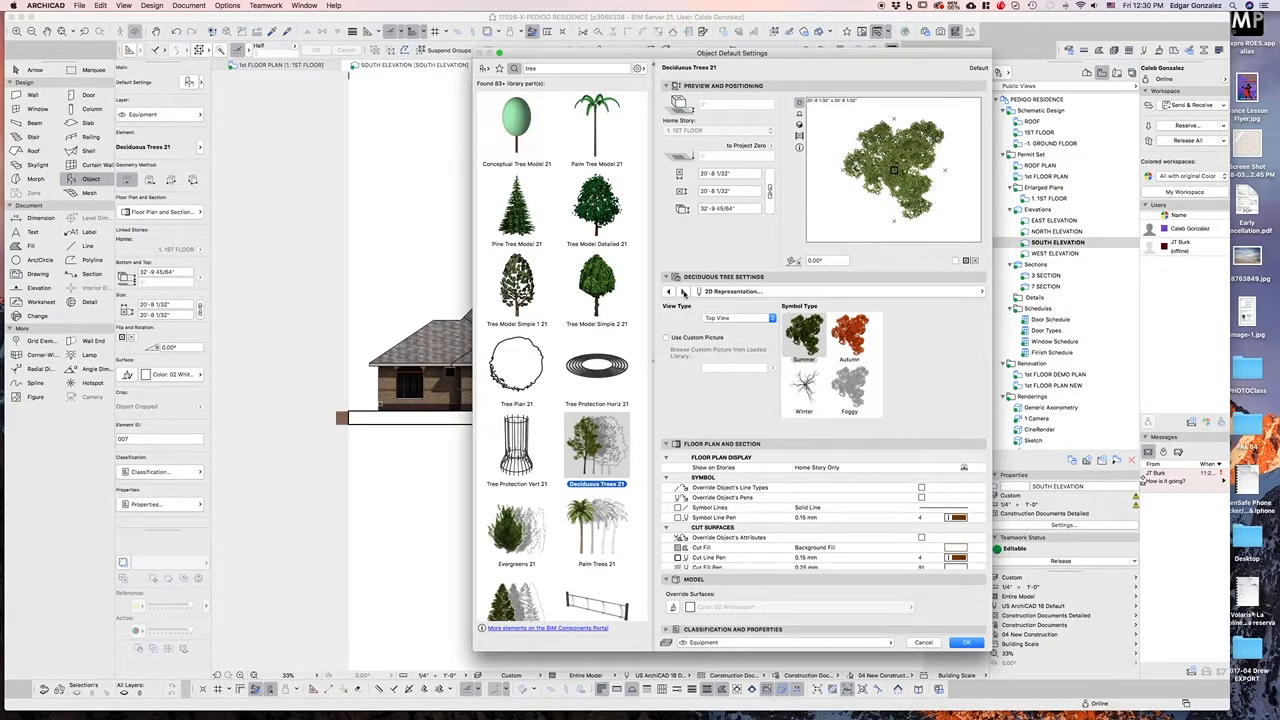
pyautogui.click(771, 319)
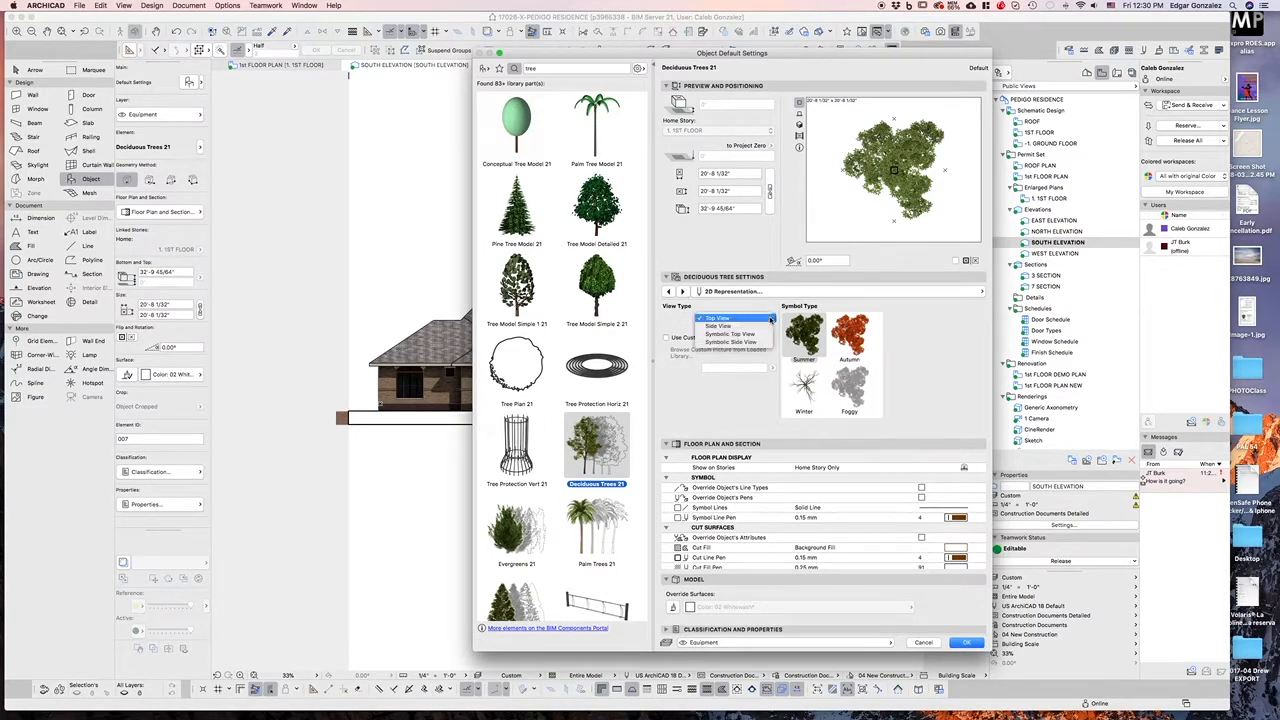
pyautogui.click(755, 326)
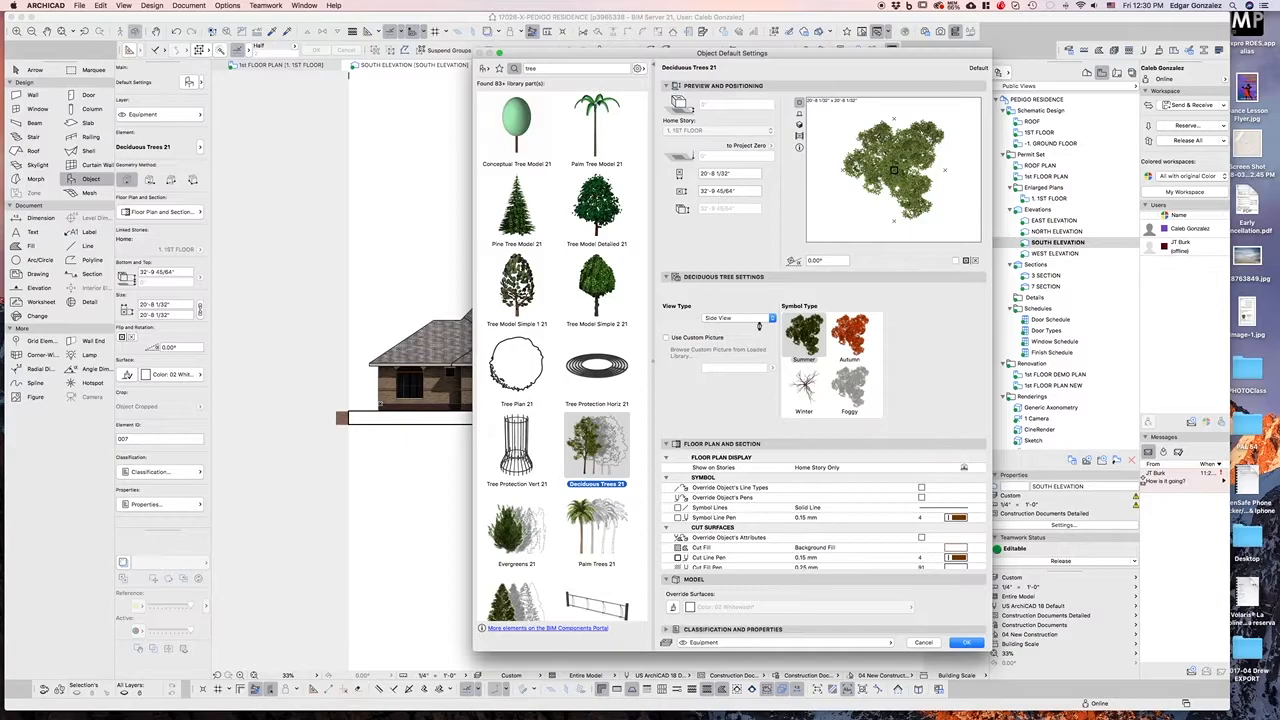
pyautogui.click(806, 336)
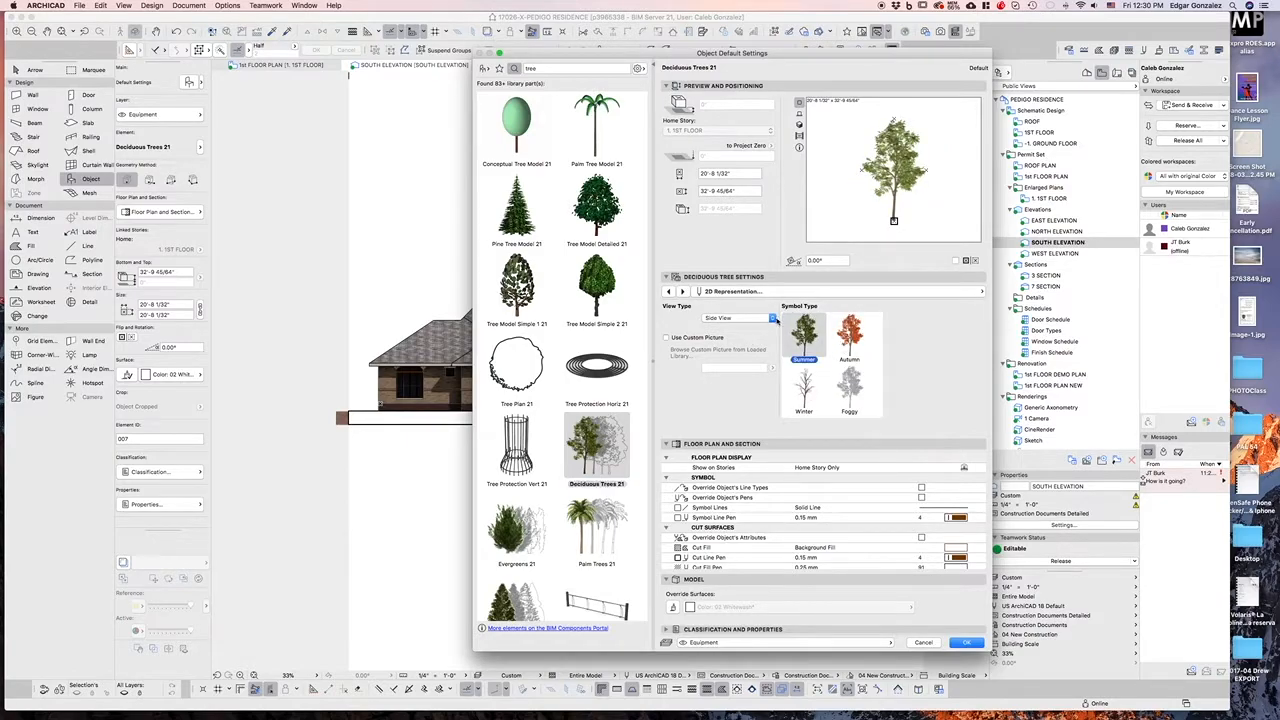
pyautogui.click(962, 642)
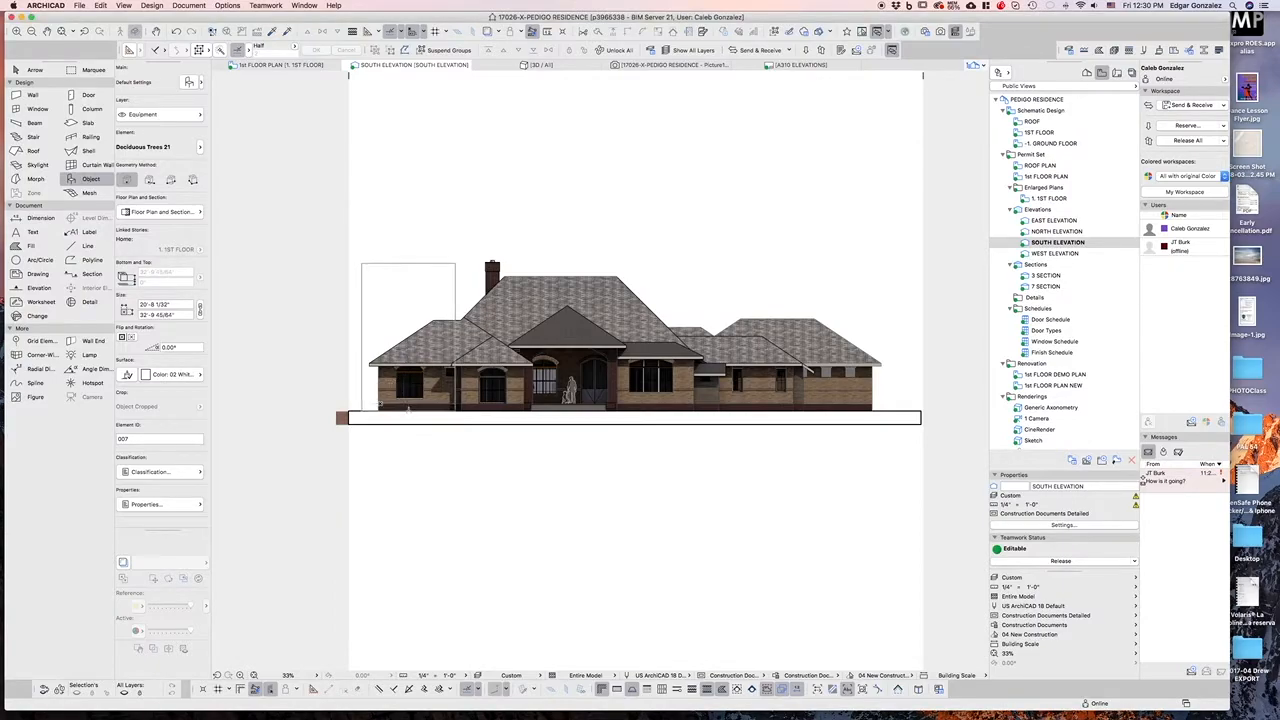
pyautogui.click(409, 408)
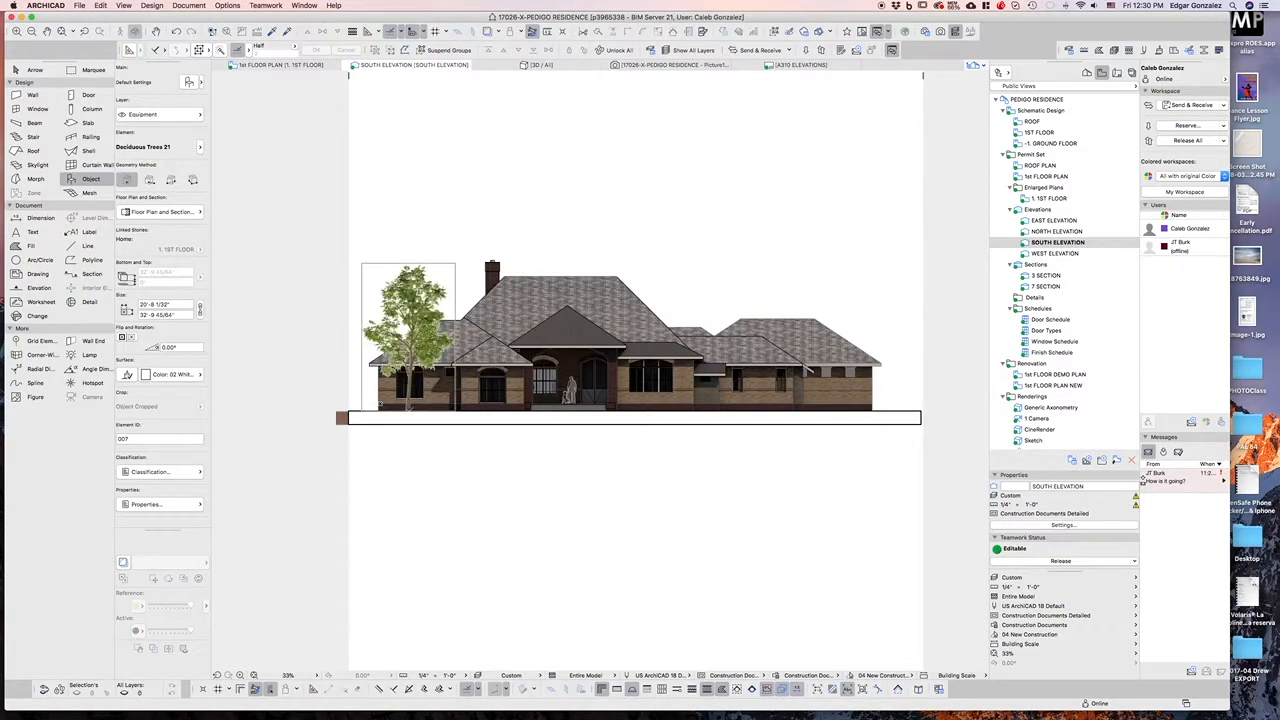
pyautogui.press('Escape')
# Bring the tree in front of the rendered image in the display order
pyautogui.click(428, 304)
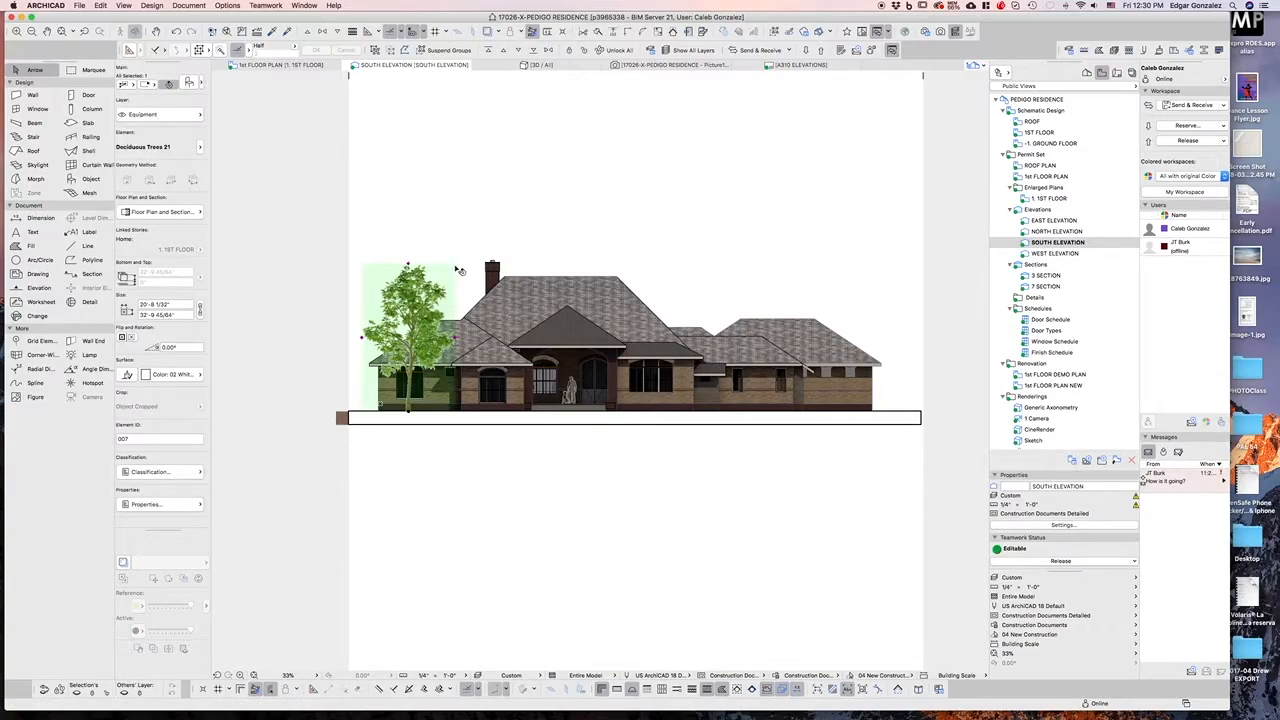
pyautogui.click(518, 52)
pyautogui.click(518, 52)
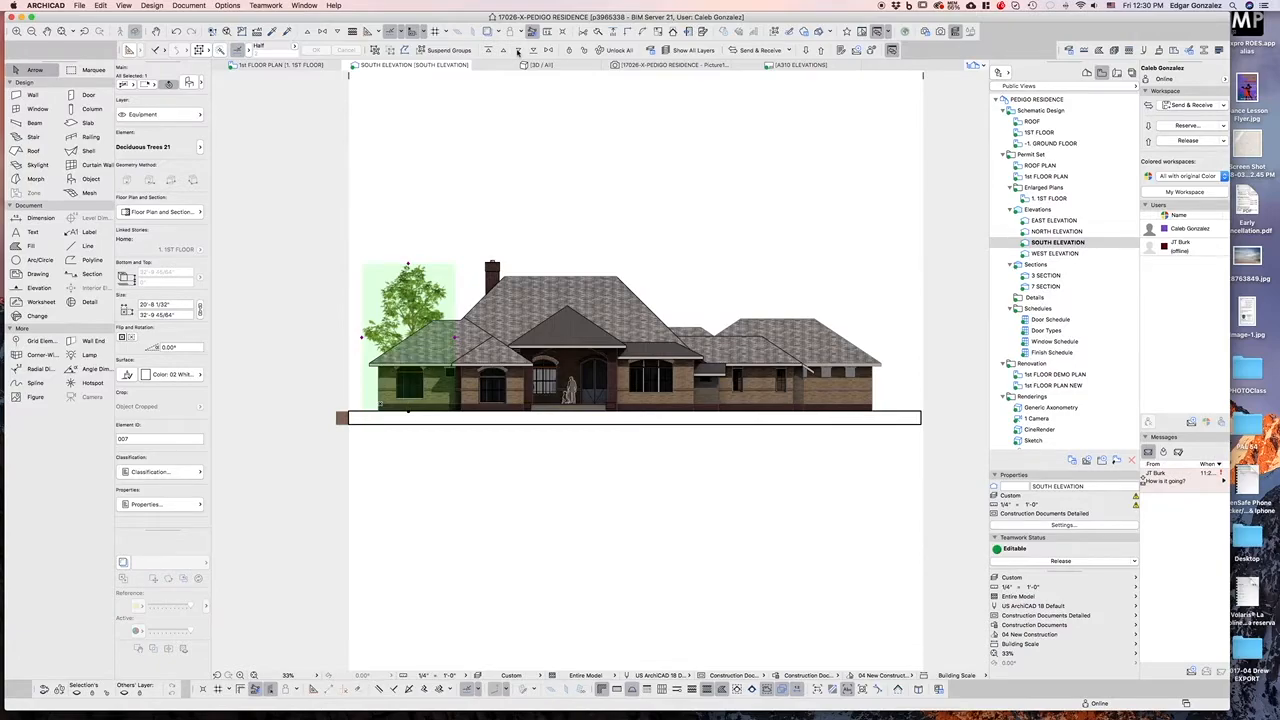
pyautogui.click(526, 108)
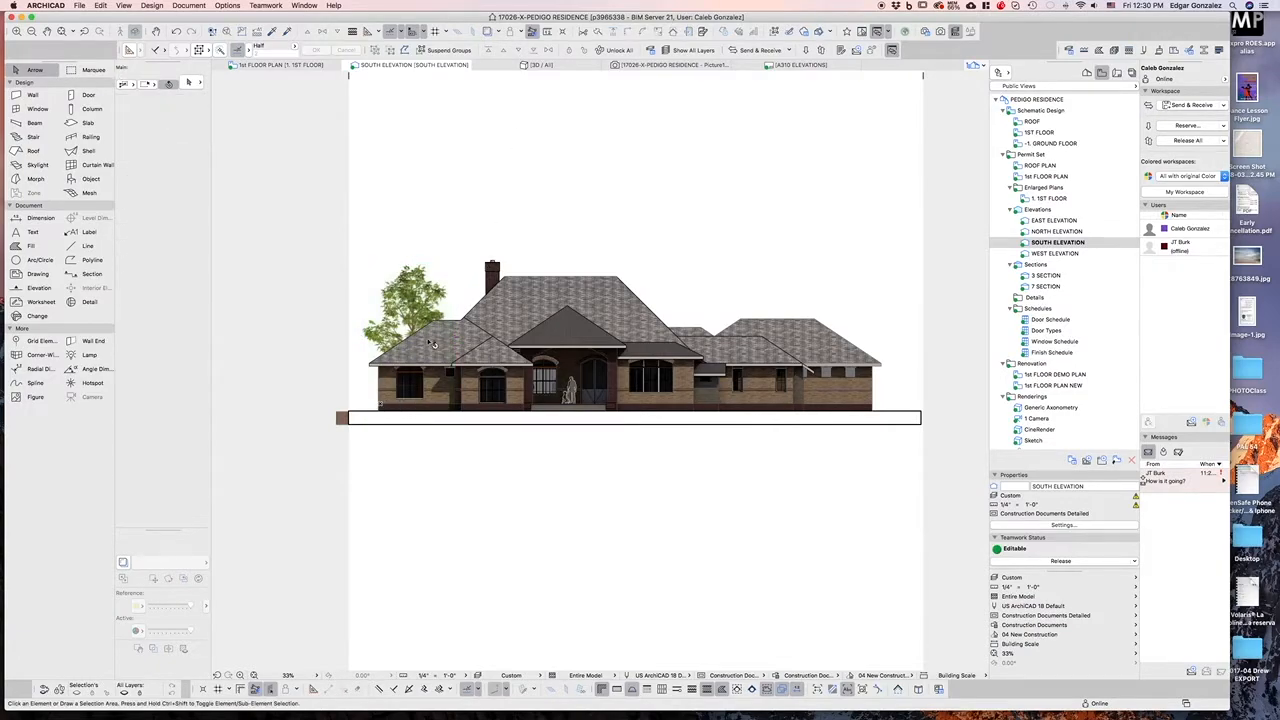
# Stretch the tree graphically upward so it stands taller beside the house
pyautogui.click(416, 296)
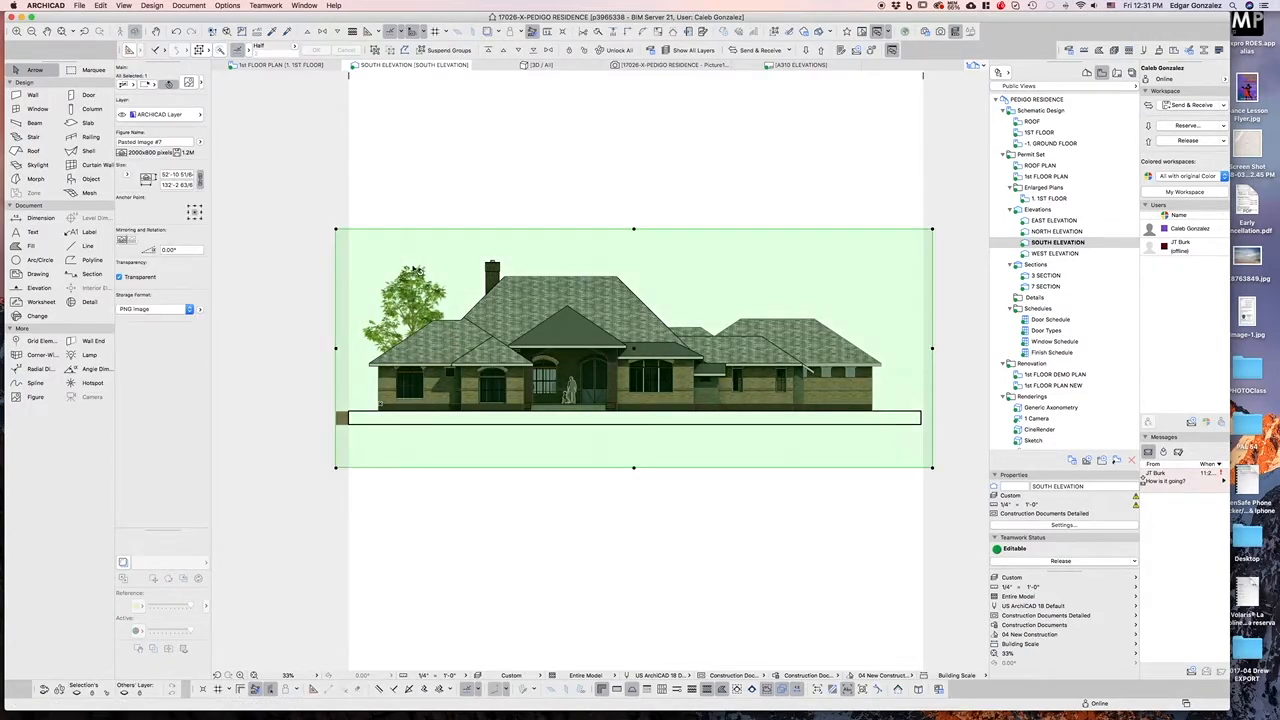
pyautogui.press('Escape')
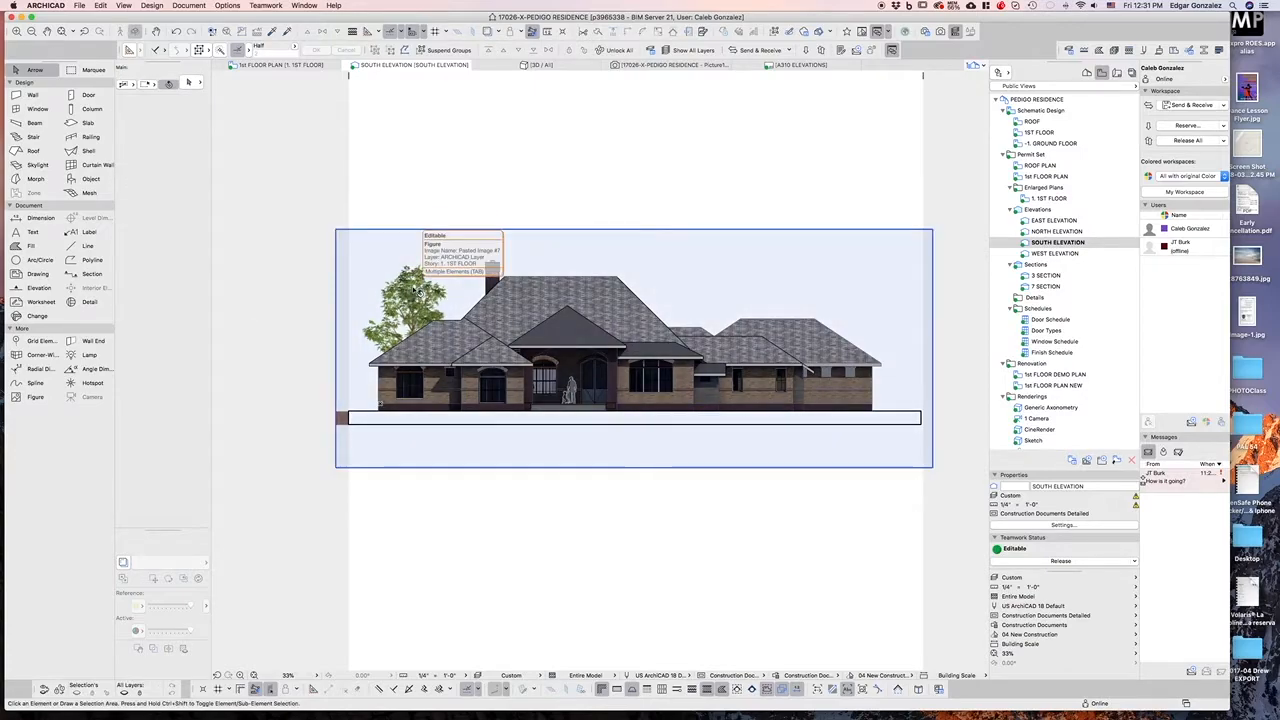
pyautogui.click(414, 289)
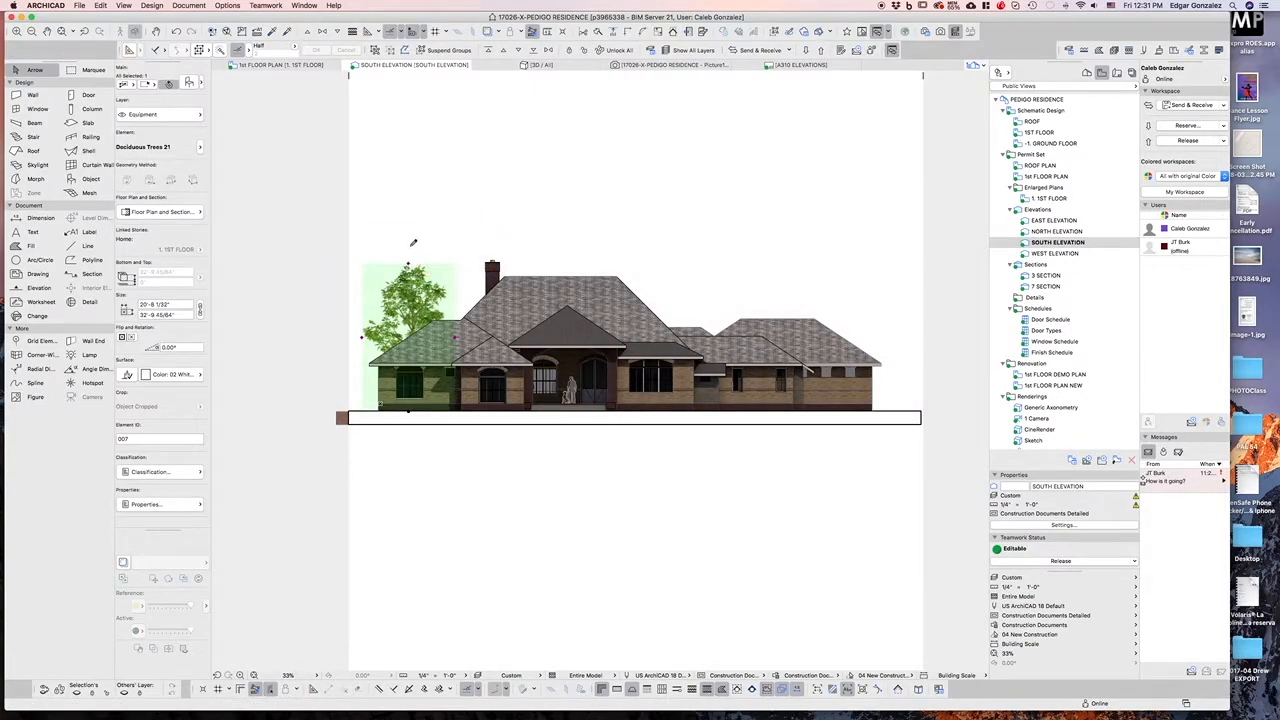
pyautogui.click(413, 242)
pyautogui.click(410, 244)
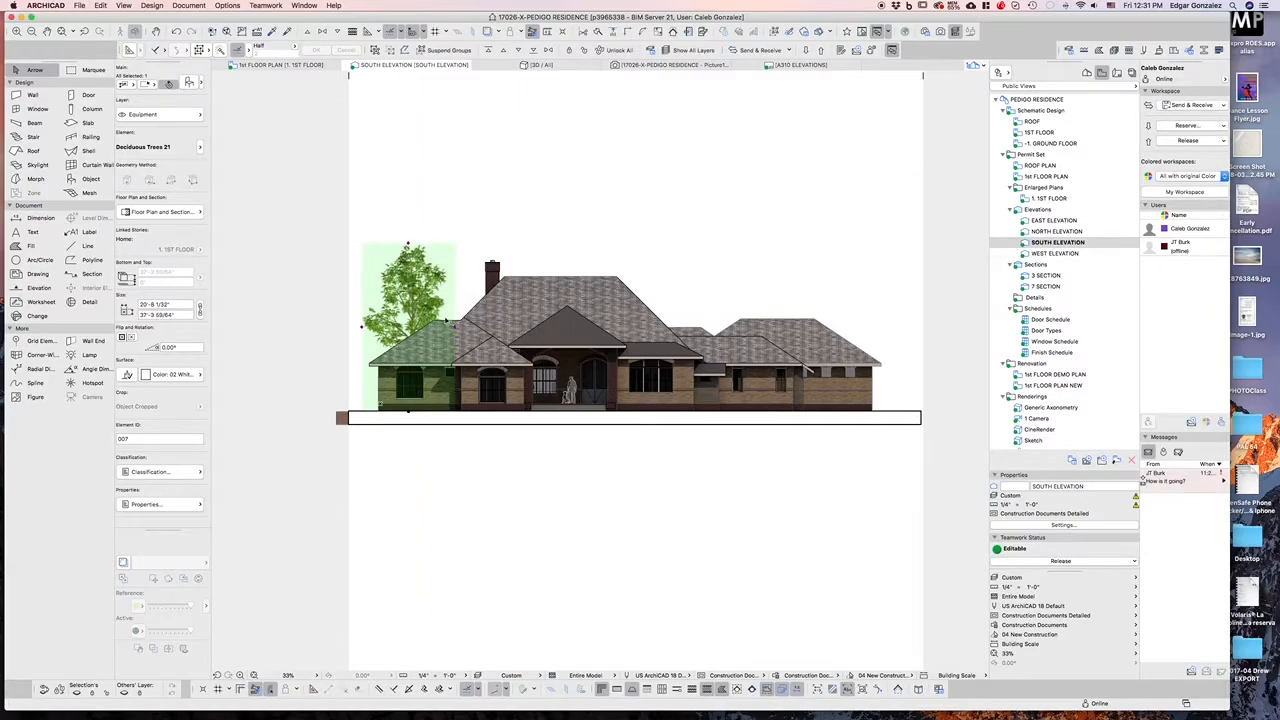
# Place four copies of the tree in a row along the right side of the house behind the roof
pyautogui.click(436, 320)
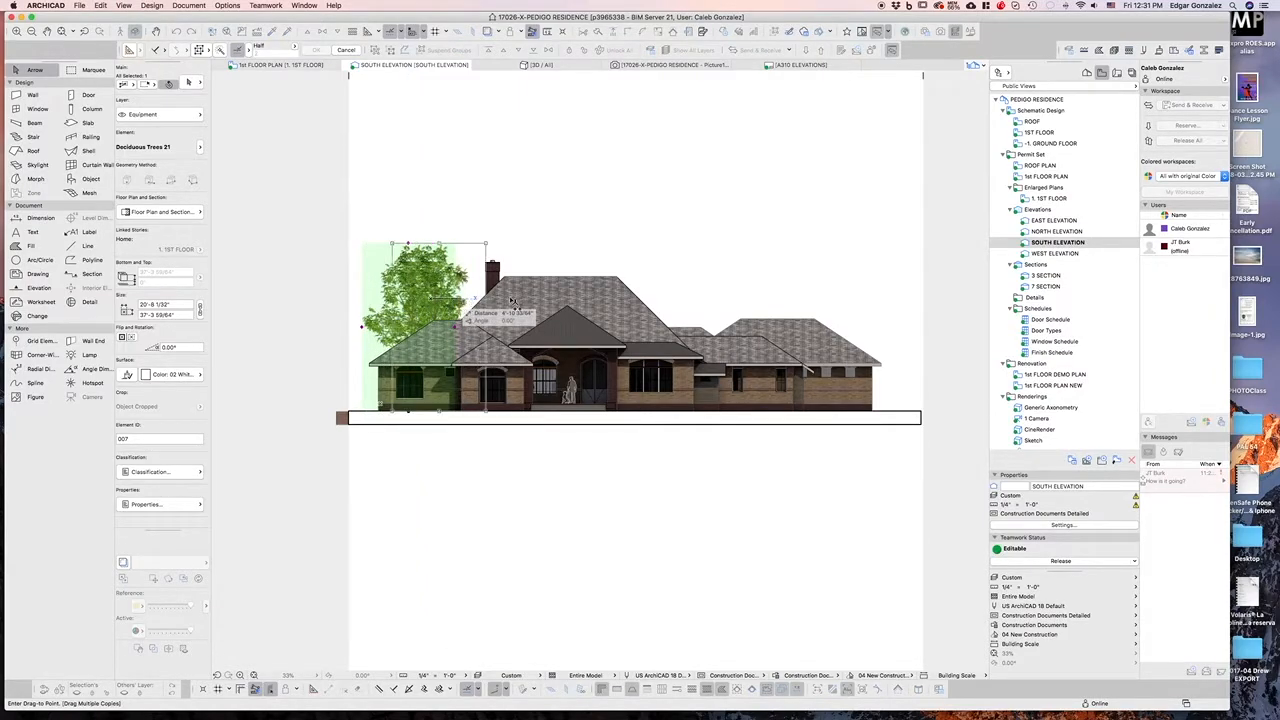
pyautogui.click(704, 305)
pyautogui.click(770, 310)
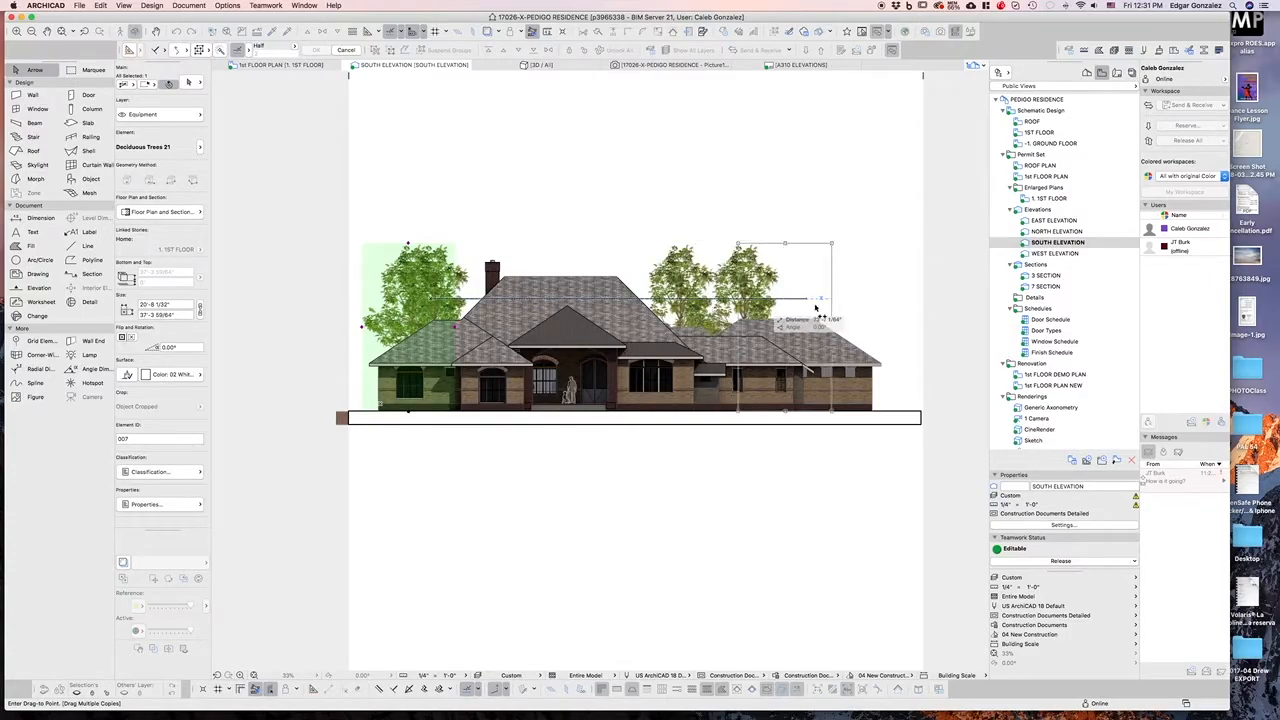
pyautogui.click(838, 310)
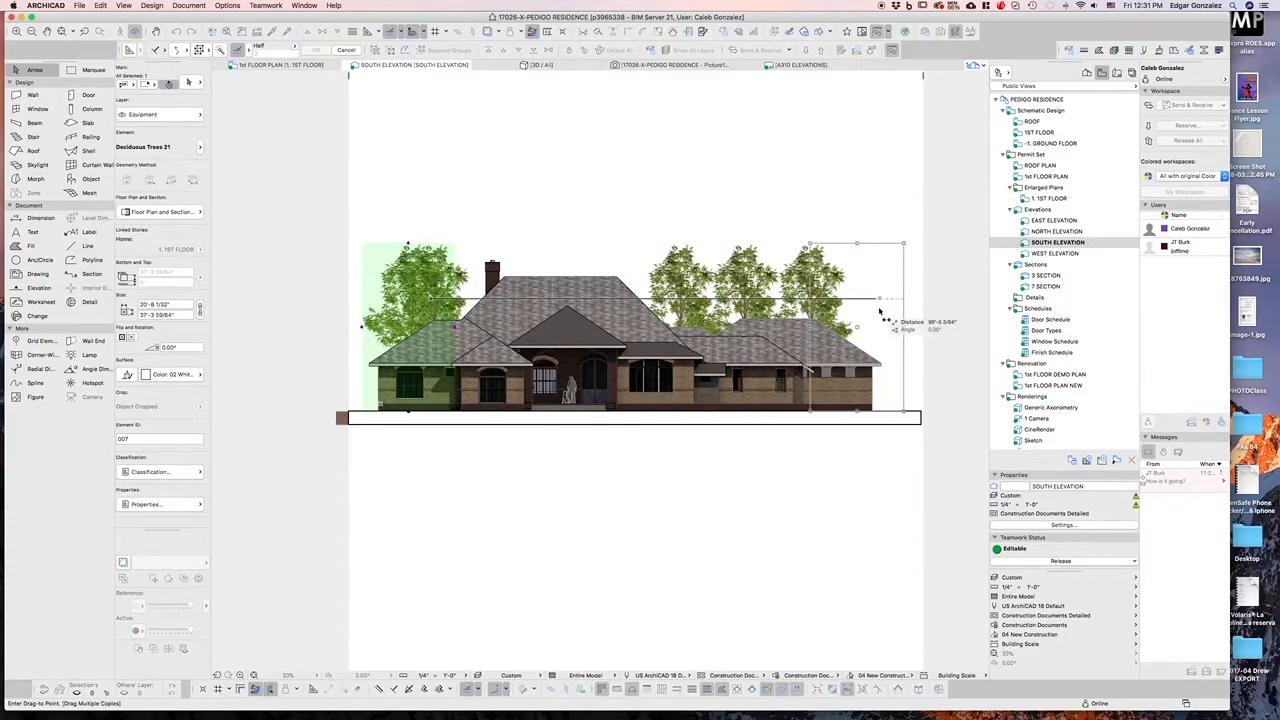
pyautogui.click(885, 312)
pyautogui.press('Escape')
pyautogui.click(795, 279)
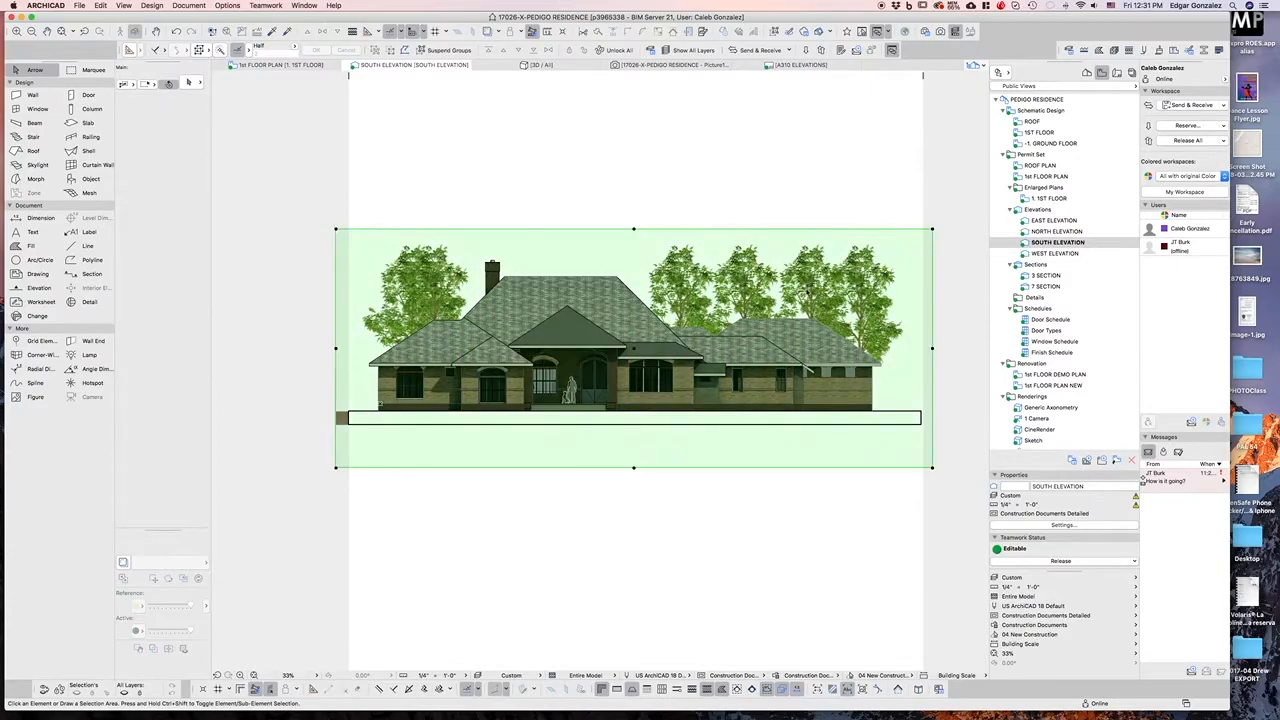
pyautogui.press('Escape')
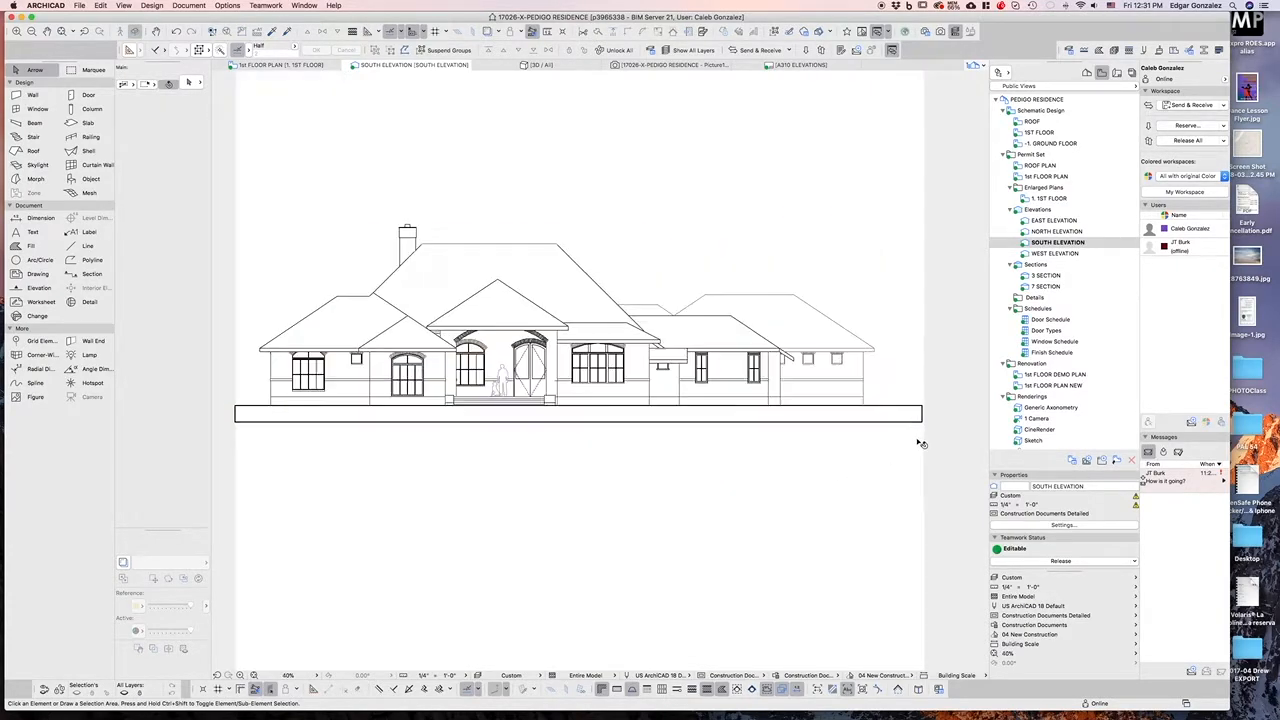
pyautogui.scroll(3, 920, 443)
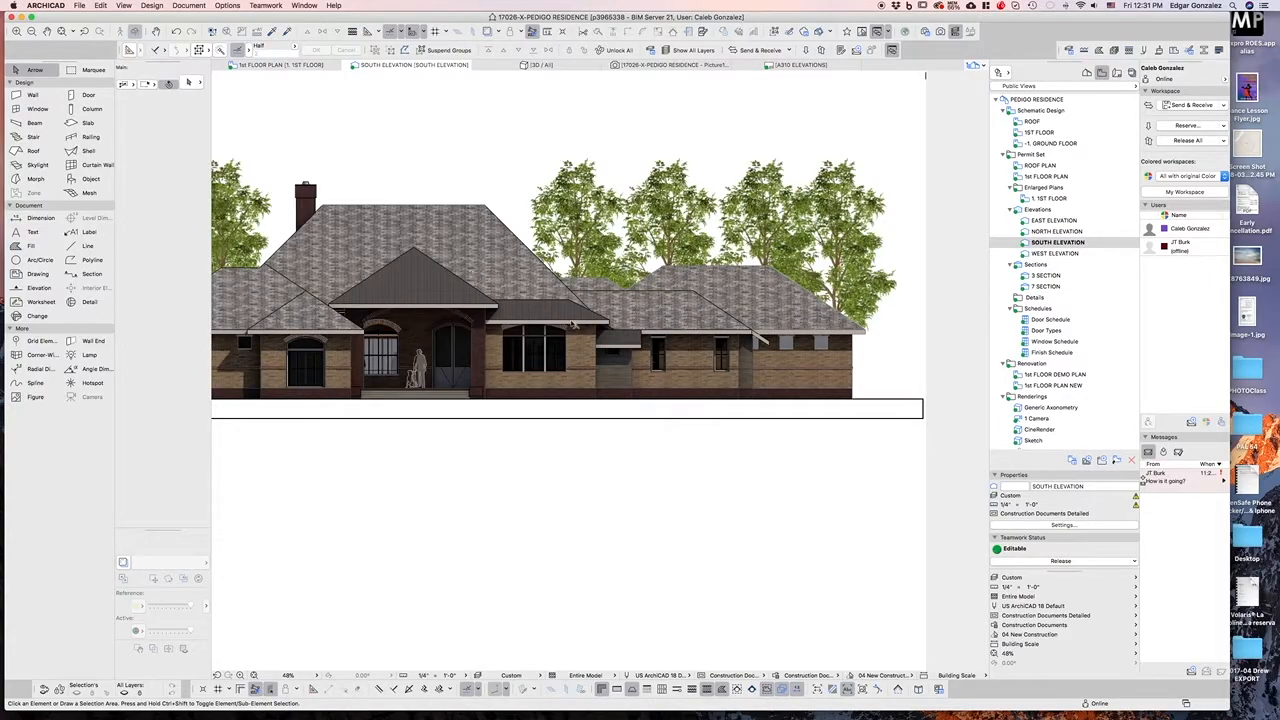
pyautogui.scroll(-2, 640, 360)
# Remove the accidental vertical dimension created on the elevation
pyautogui.click(19, 218)
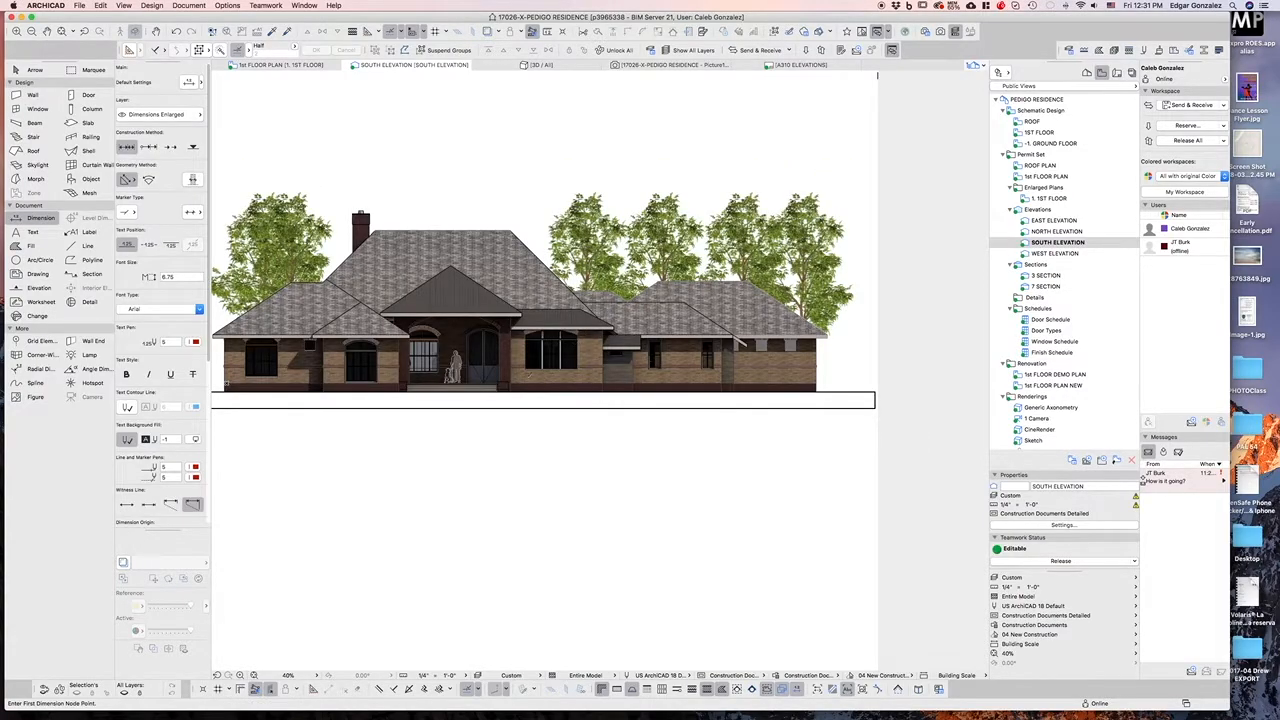
pyautogui.click(512, 318)
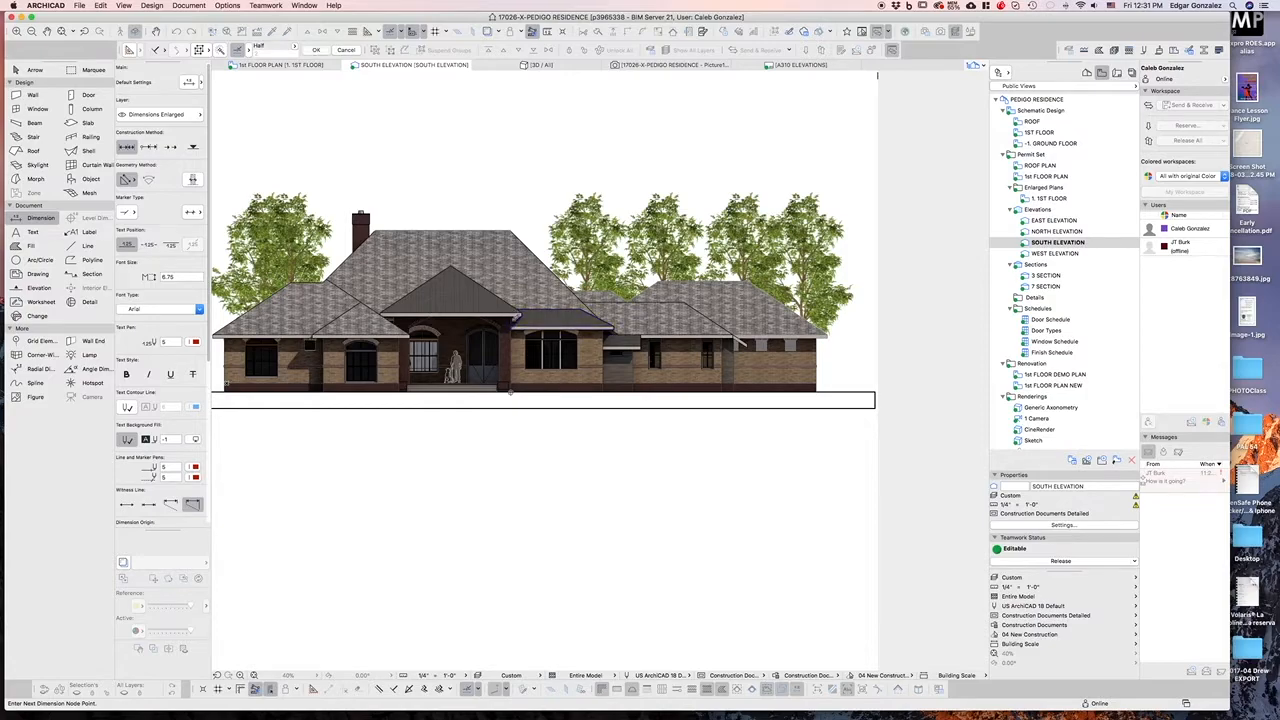
pyautogui.press('Escape')
pyautogui.scroll(5, 593, 355)
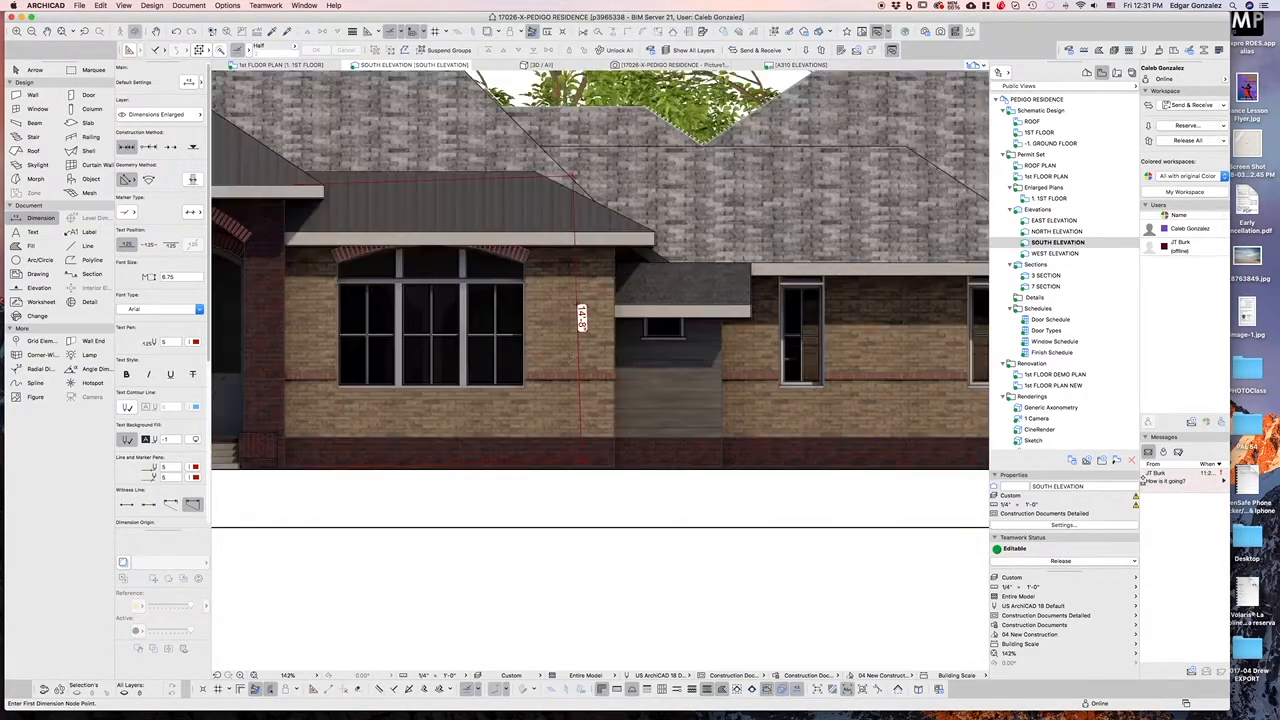
pyautogui.press('Escape')
pyautogui.click(580, 359)
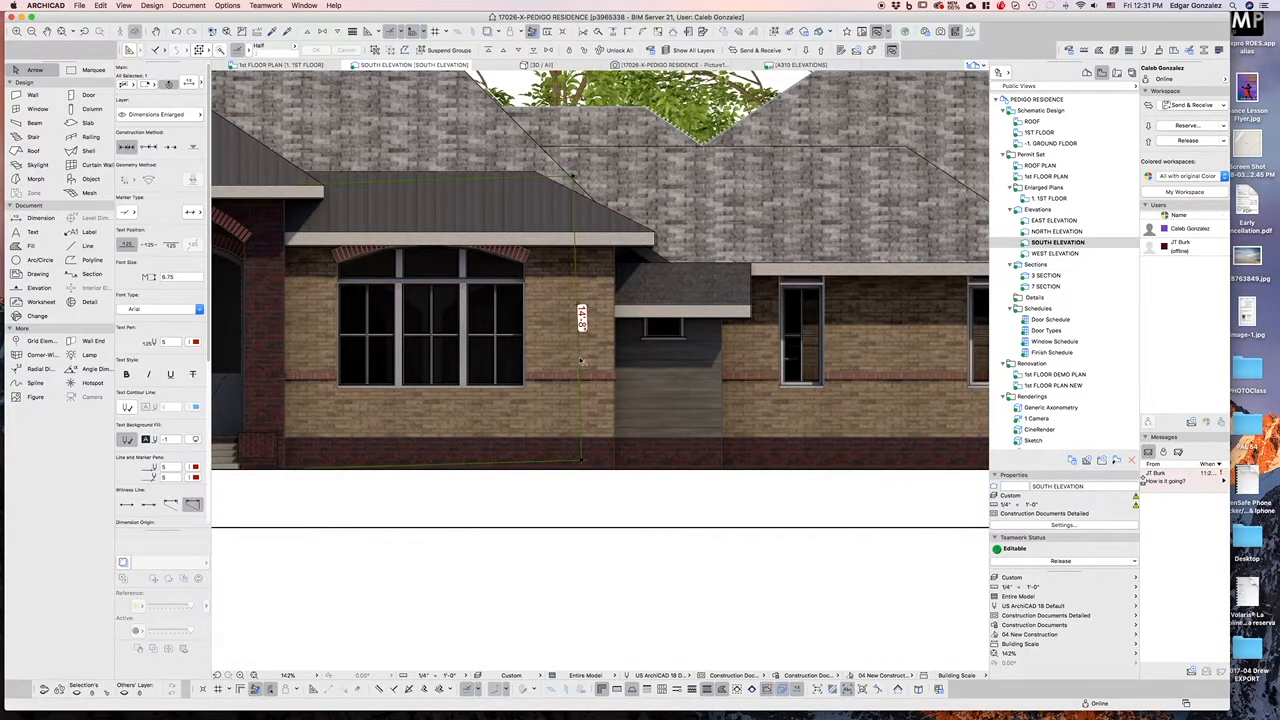
pyautogui.press('Delete')
pyautogui.scroll(-3, 645, 365)
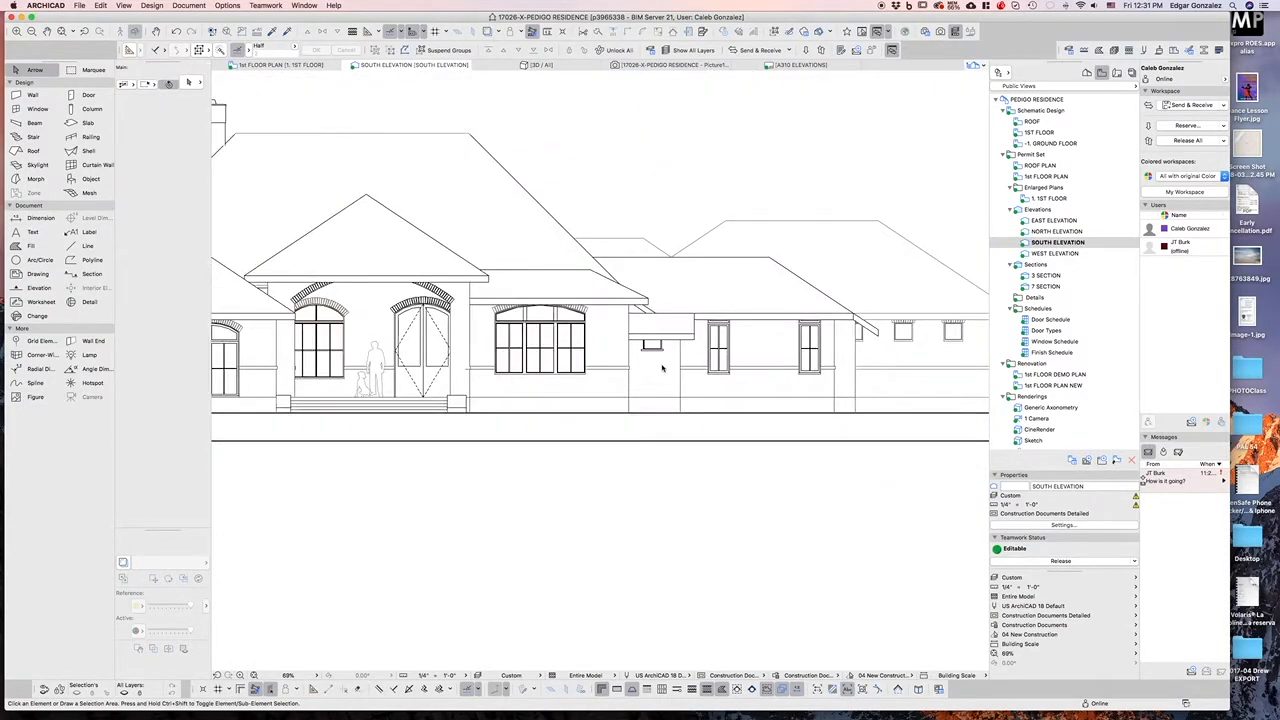
pyautogui.scroll(-1, 677, 343)
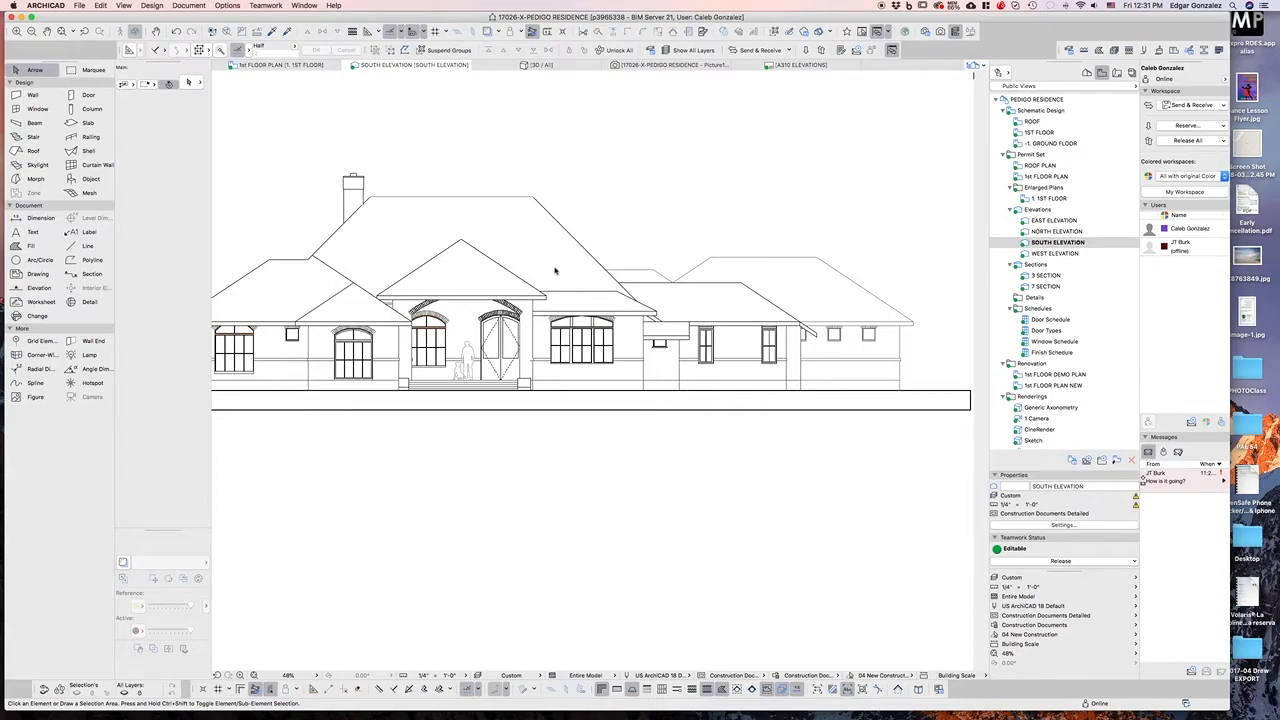
pyautogui.scroll(-1, 650, 330)
pyautogui.scroll(-1, 652, 332)
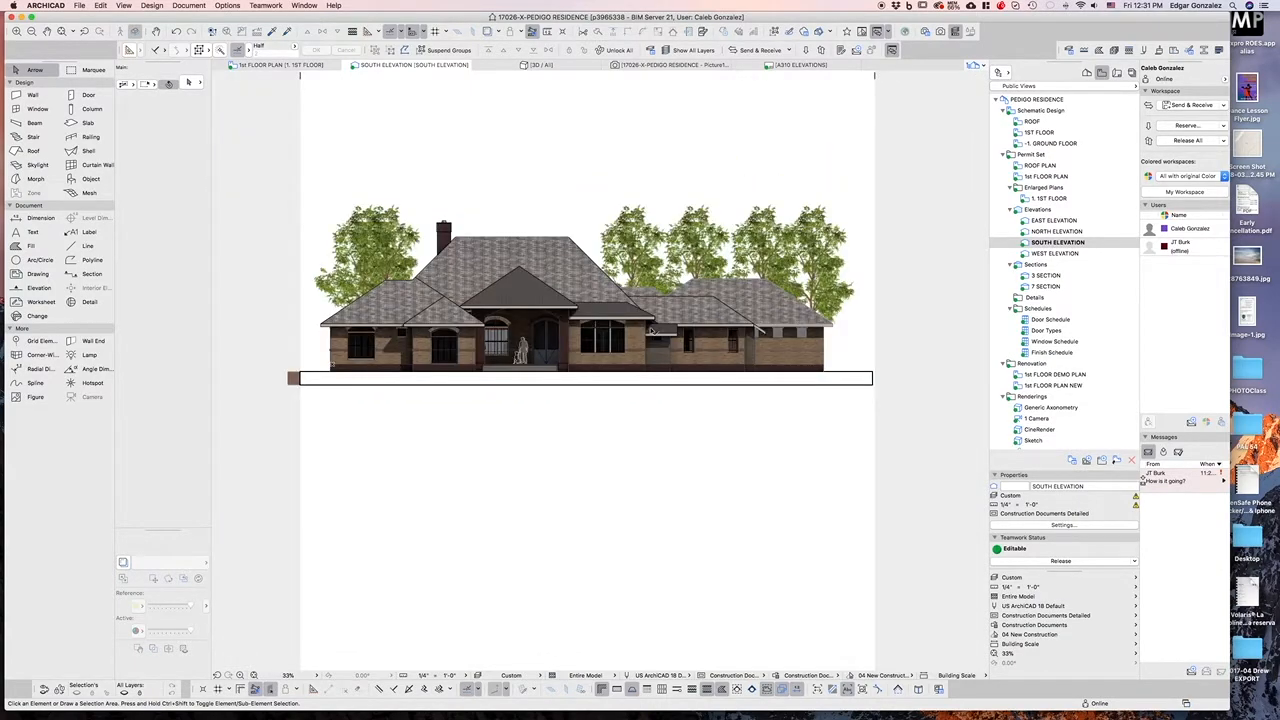
pyautogui.scroll(1, 462, 287)
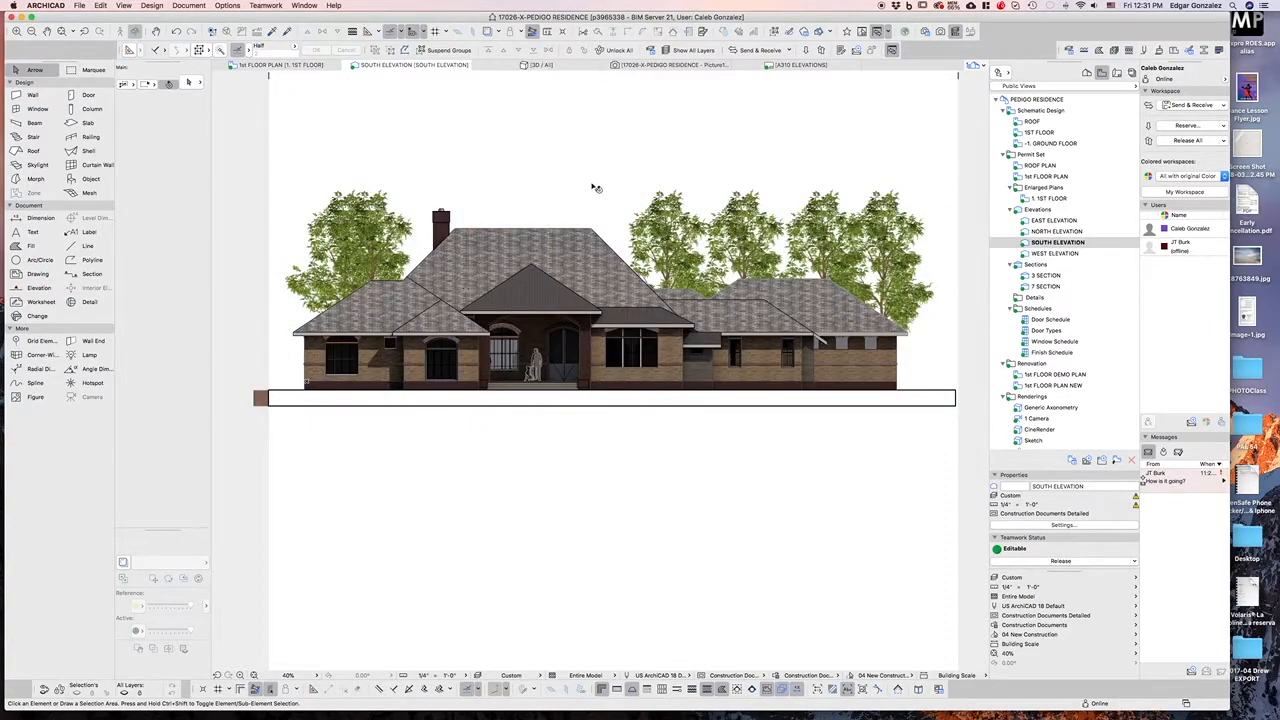
pyautogui.click(666, 195)
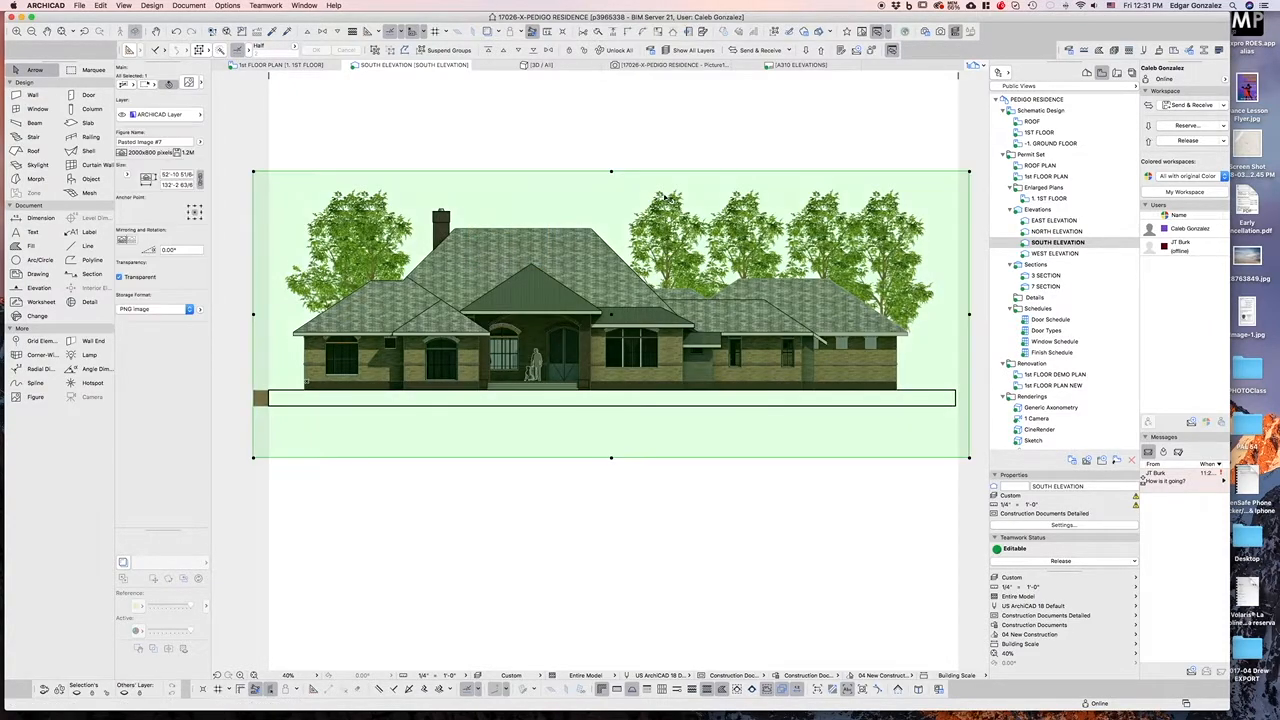
pyautogui.click(717, 129)
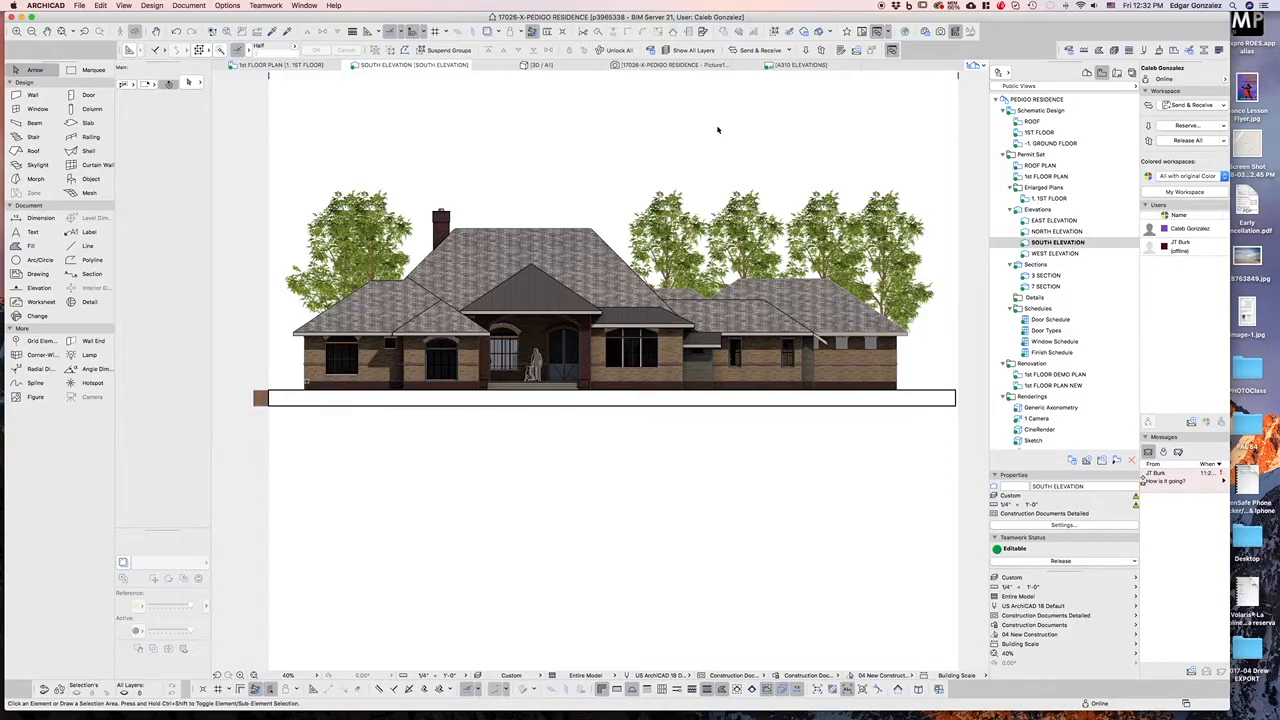
# Open the A310 ELEVATIONS layout from the Layout Book
pyautogui.click(1116, 73)
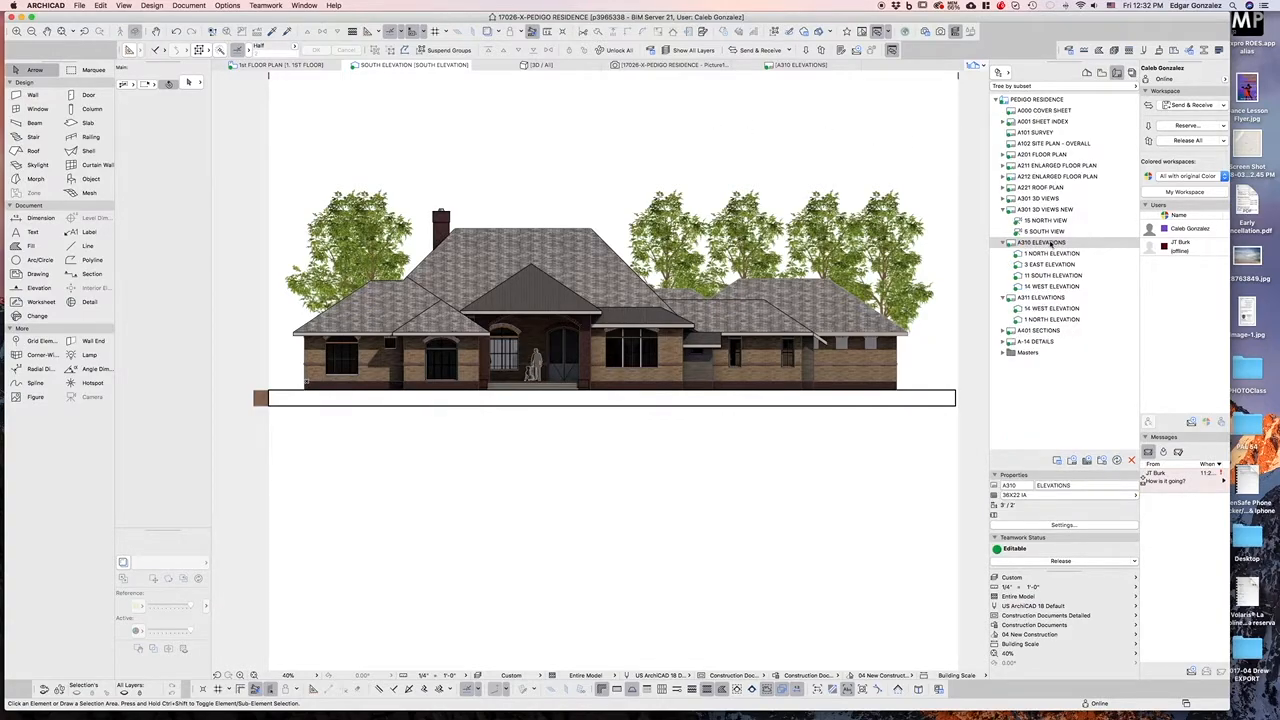
pyautogui.click(1043, 243)
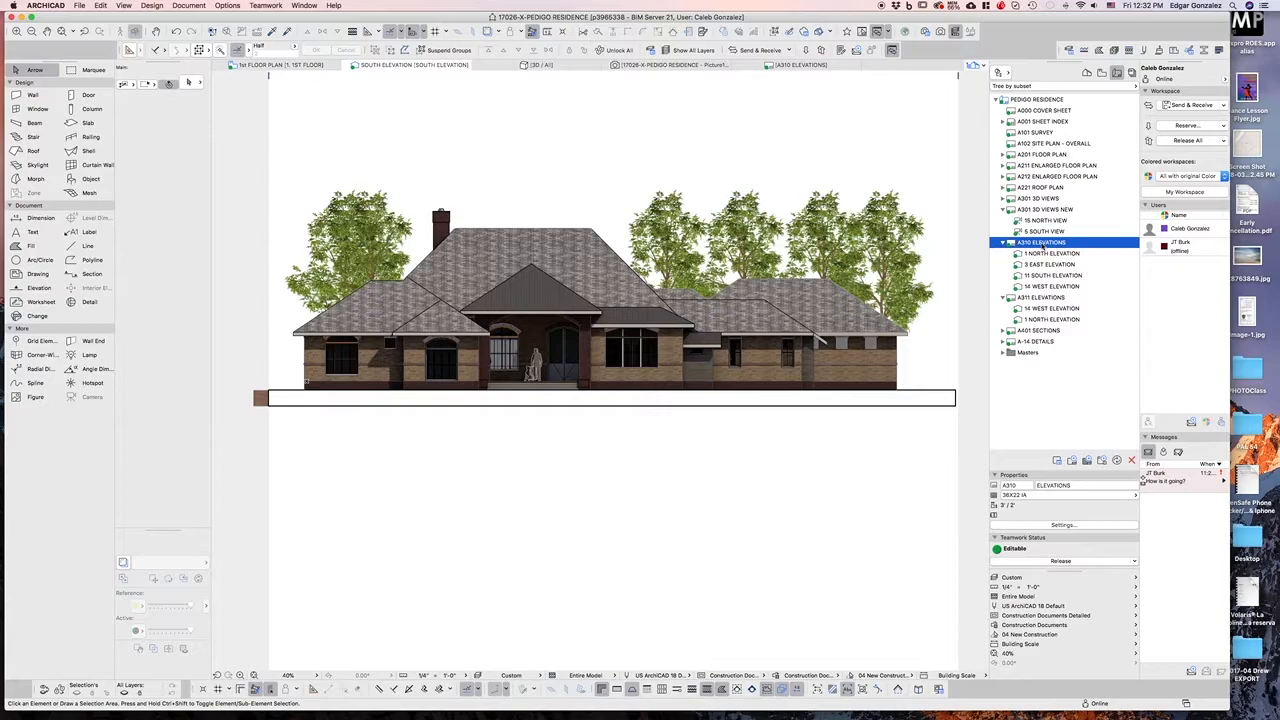
pyautogui.doubleClick(1043, 243)
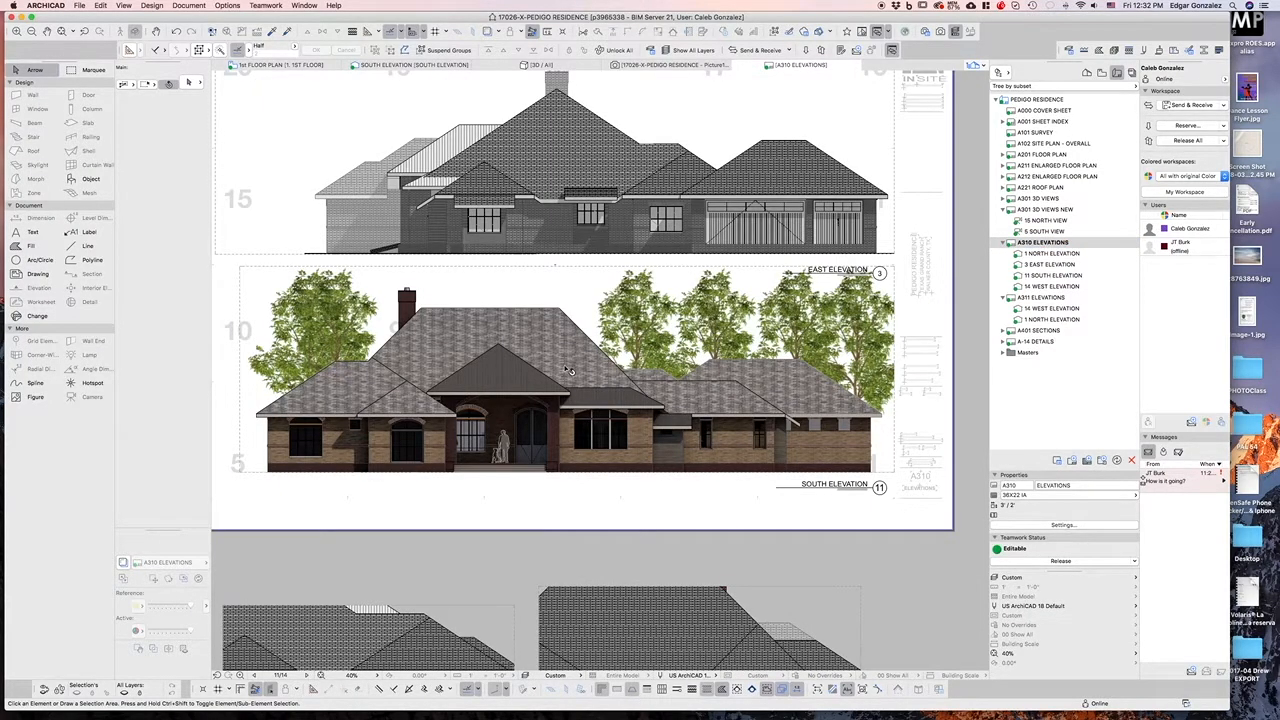
pyautogui.scroll(-3, 445, 395)
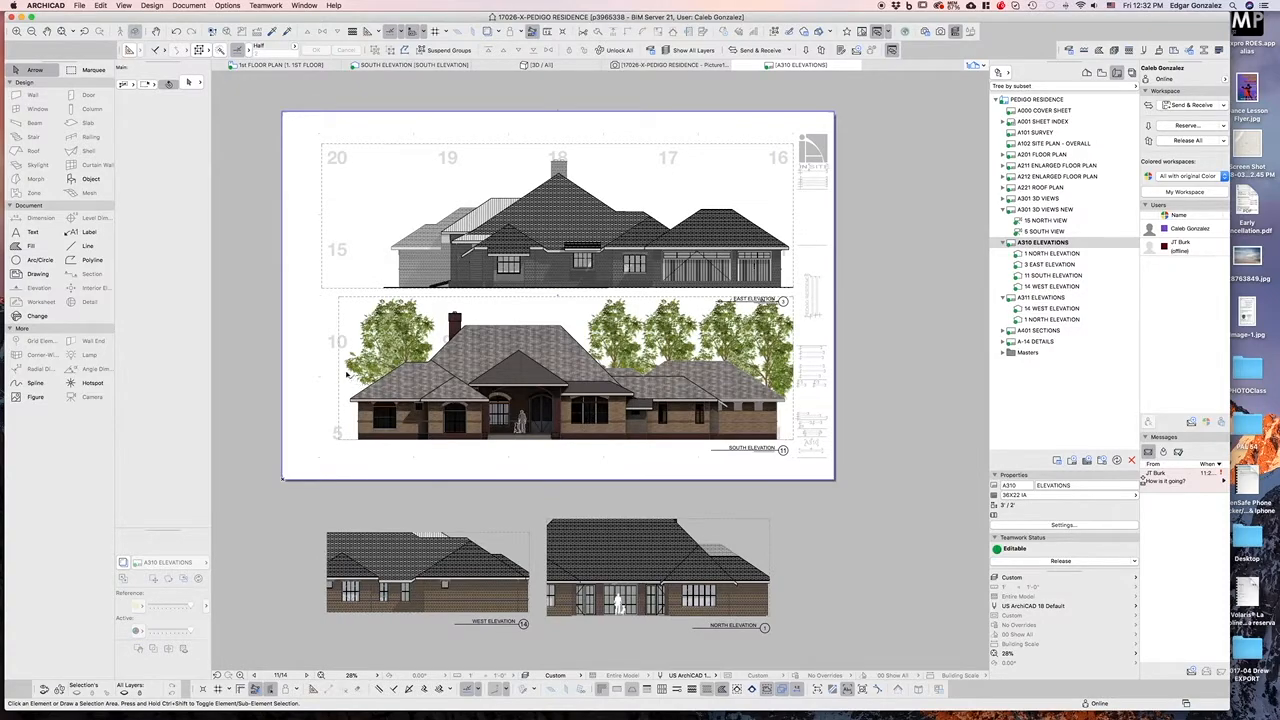
# Set the South Elevation drawing's colors to Grayscale in its drawing settings
pyautogui.click(406, 398)
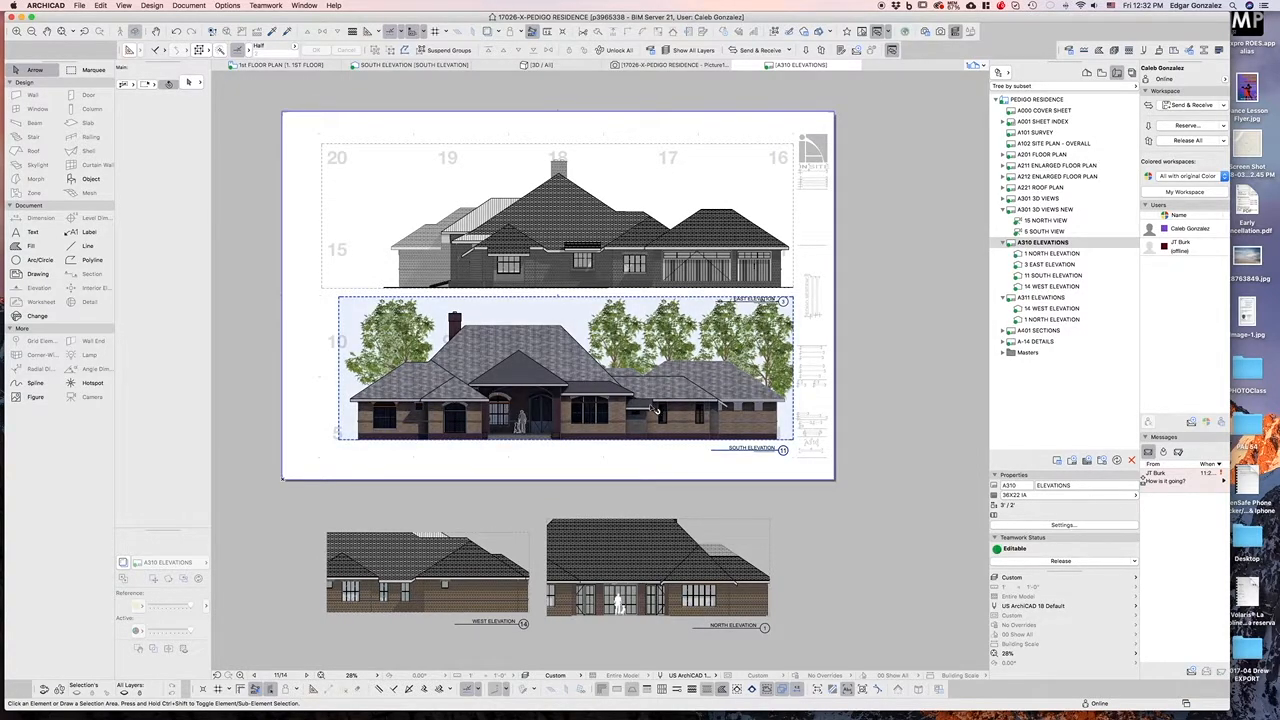
pyautogui.click(580, 401)
pyautogui.click(185, 84)
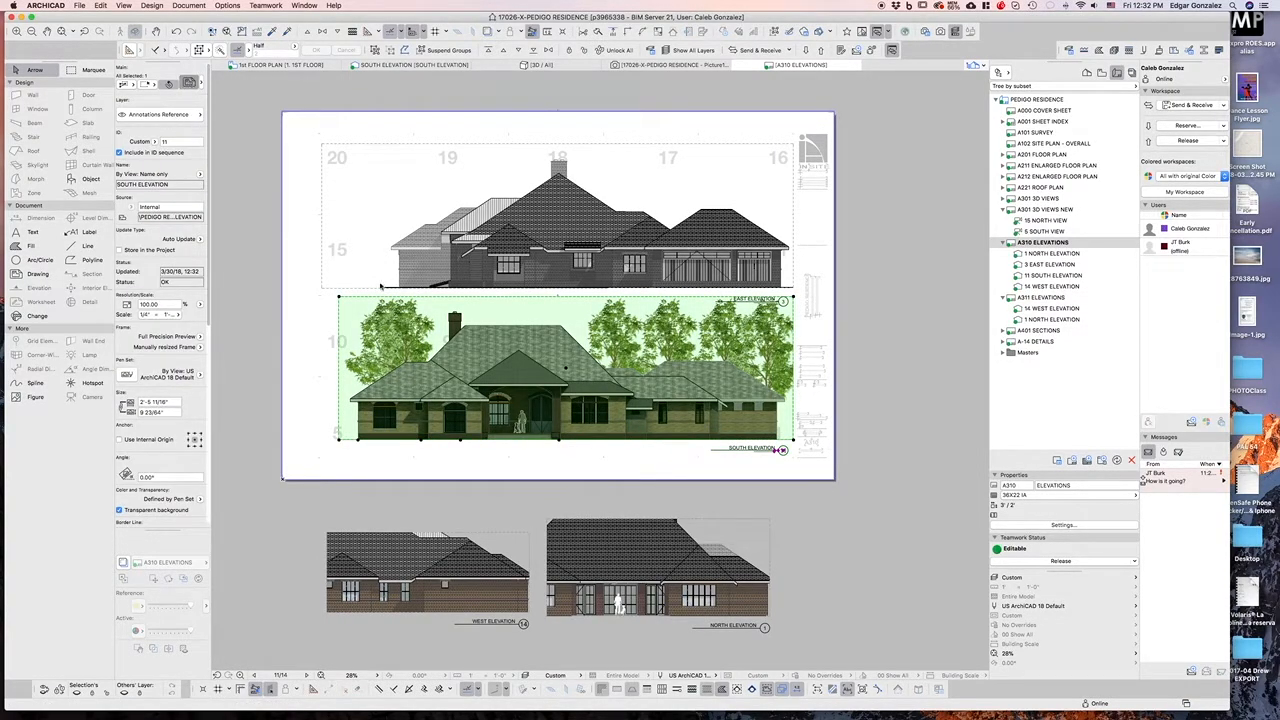
pyautogui.click(698, 318)
pyautogui.click(700, 331)
pyautogui.click(740, 711)
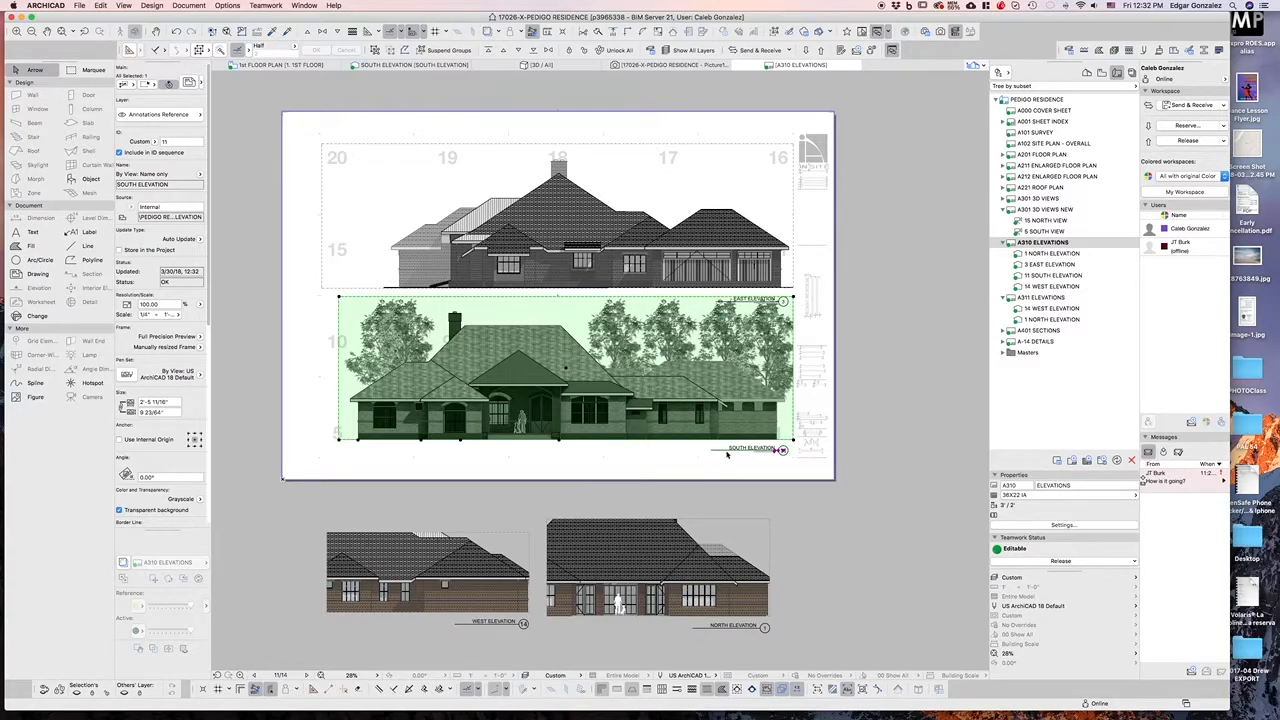
# Zoom in to inspect the South Elevation drawing on the layout
pyautogui.click(877, 424)
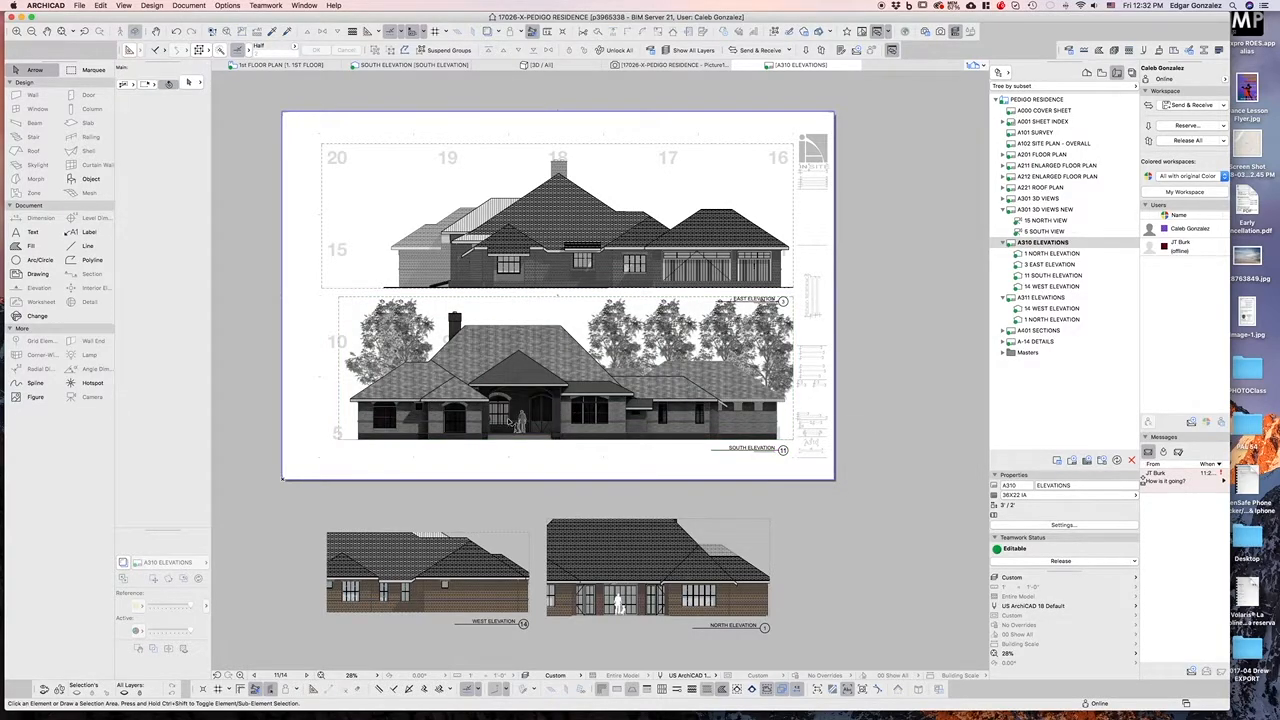
pyautogui.click(704, 336)
pyautogui.scroll(2, 687, 457)
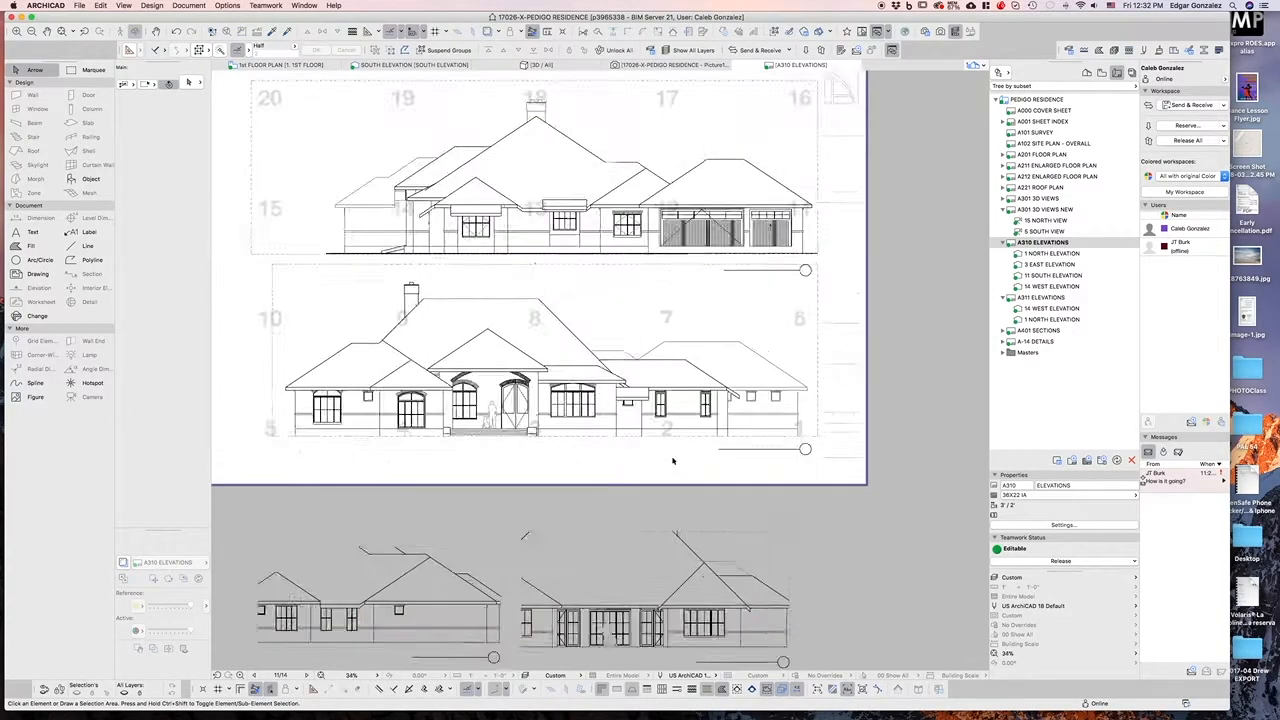
pyautogui.scroll(2, 583, 457)
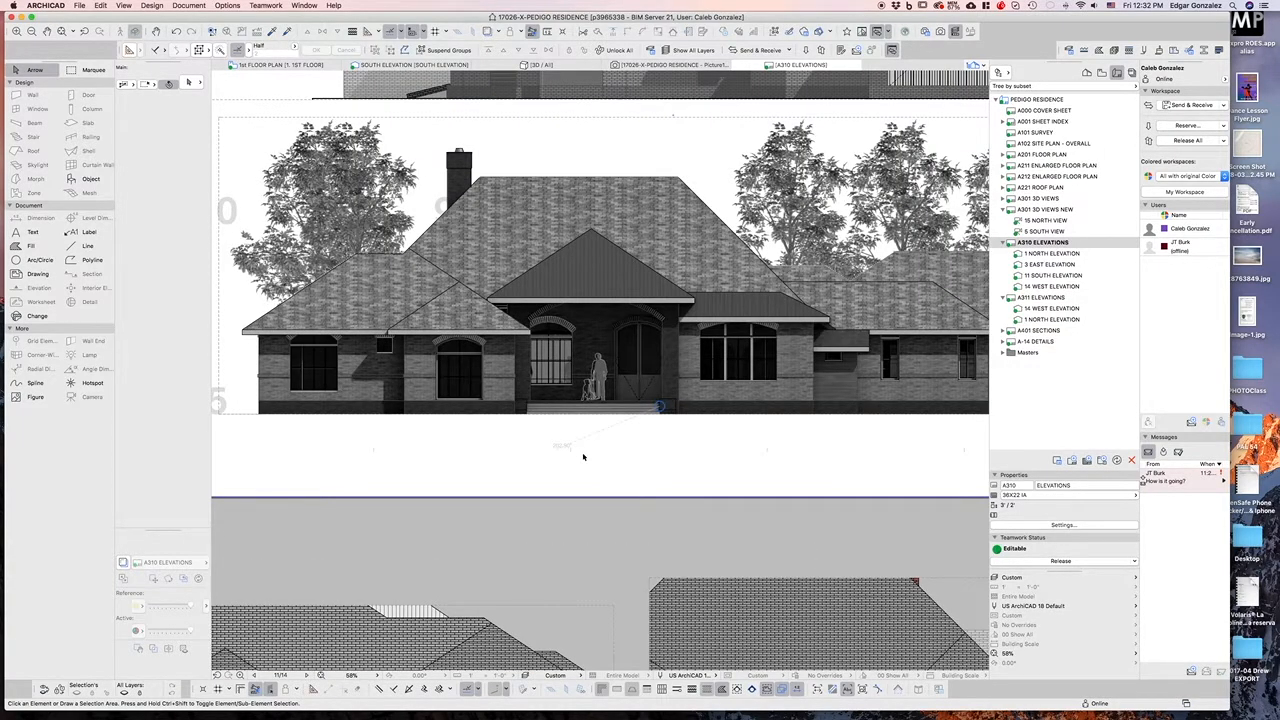
pyautogui.scroll(-1, 487, 434)
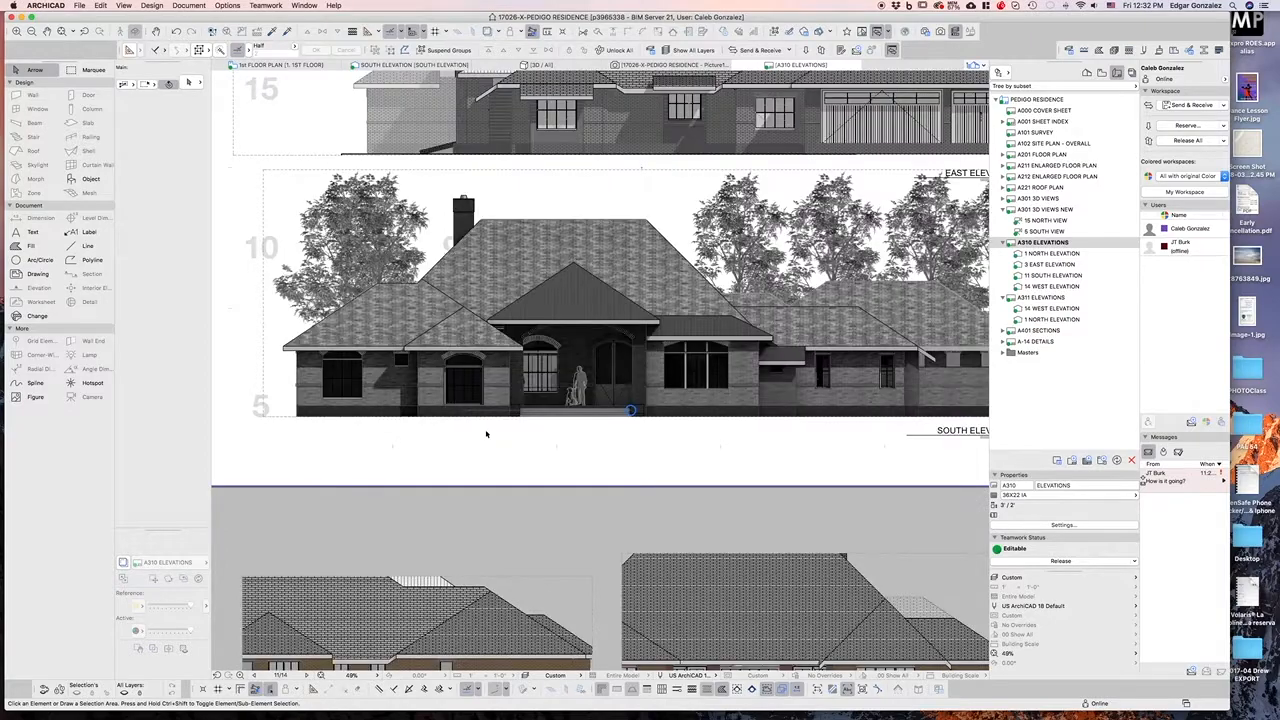
pyautogui.scroll(-2, 400, 416)
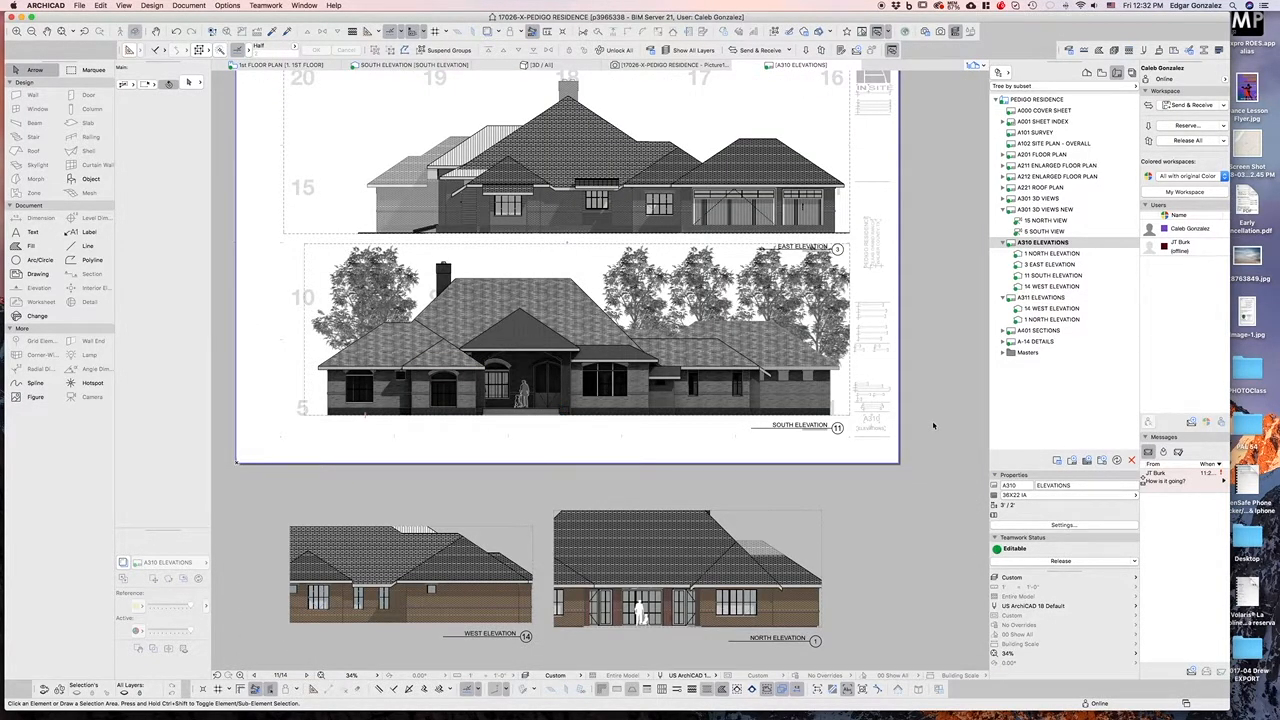
# Set both the East and South Elevation drawings' colors to Defined by Pen Set
pyautogui.click(665, 372)
pyautogui.keyDown('shift'); pyautogui.click(405, 181); pyautogui.keyUp('shift')
pyautogui.click(190, 84)
pyautogui.click(697, 318)
pyautogui.click(697, 311)
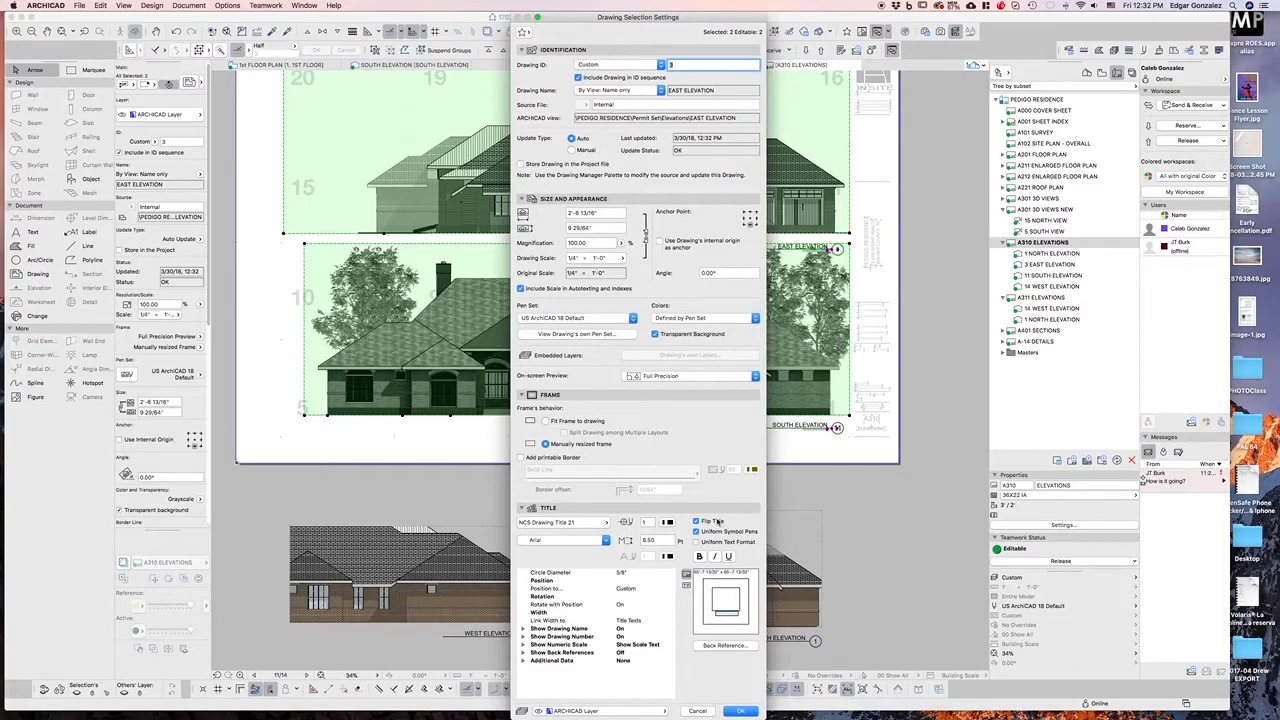
pyautogui.click(739, 711)
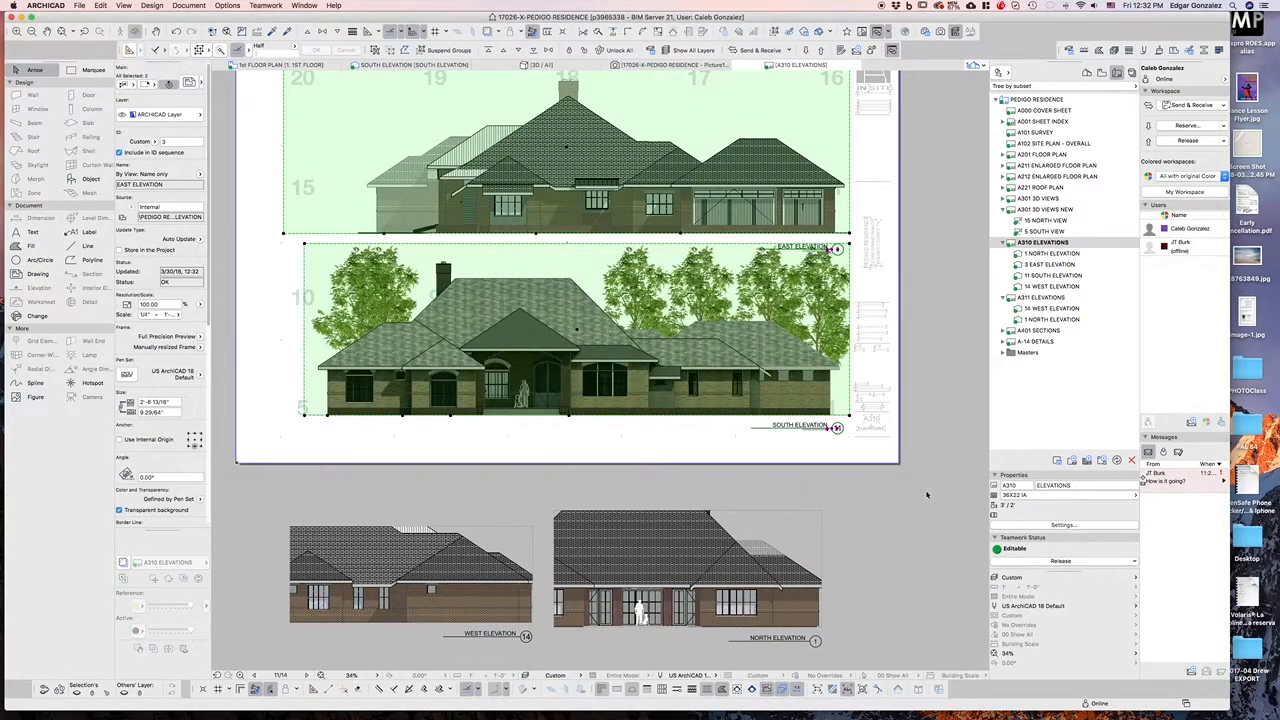
pyautogui.click(927, 494)
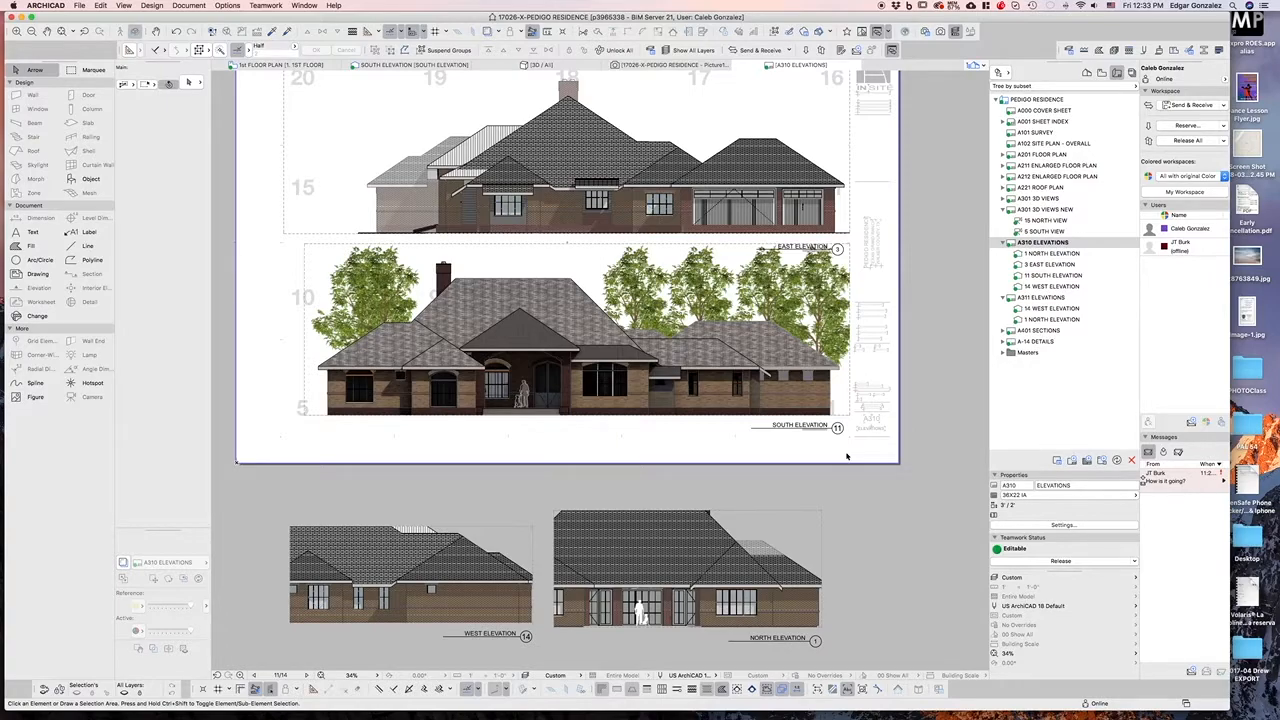
# Zoom in to review the colored South Elevation drawing on the layout
pyautogui.scroll(3, 378, 377)
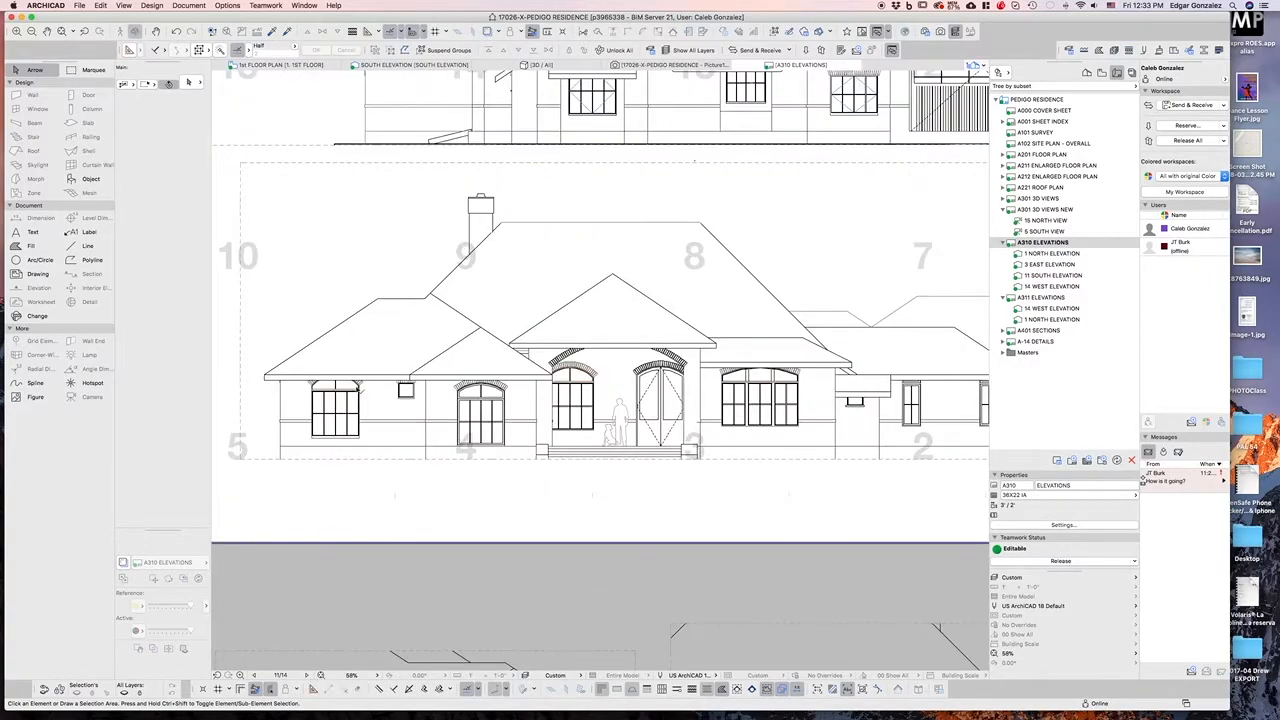
pyautogui.scroll(-2, 653, 461)
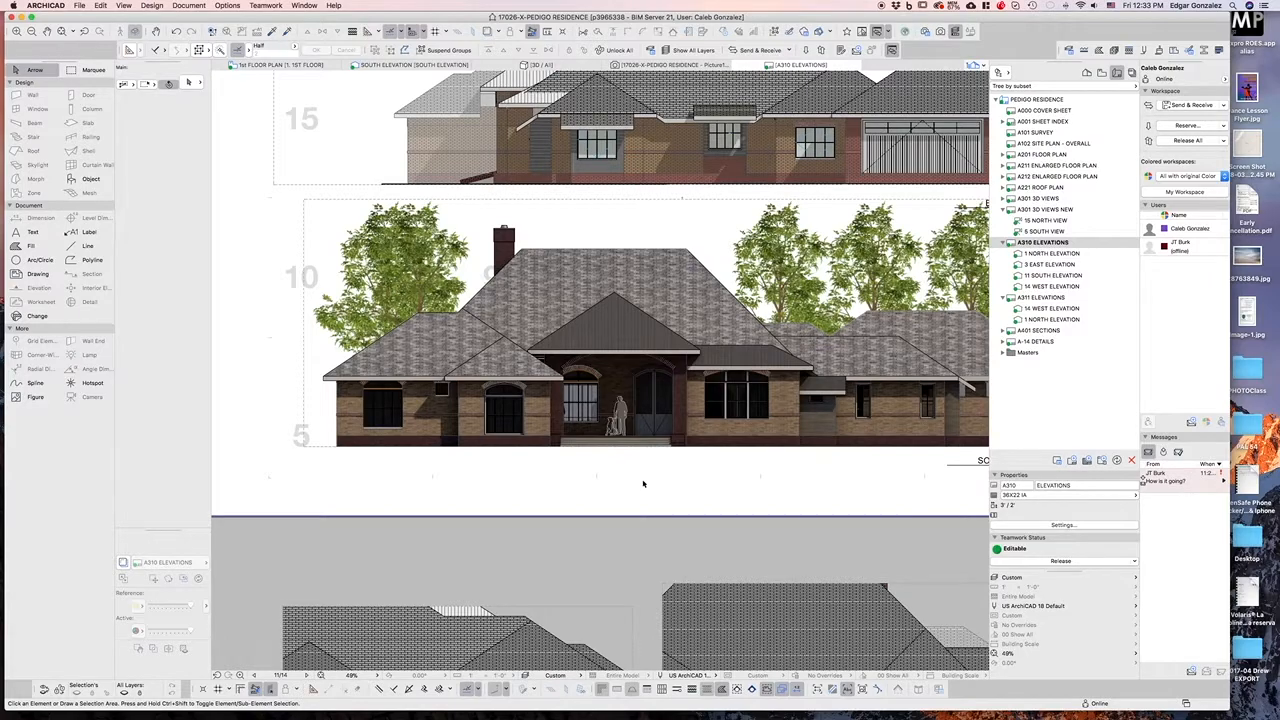
pyautogui.scroll(1, 643, 484)
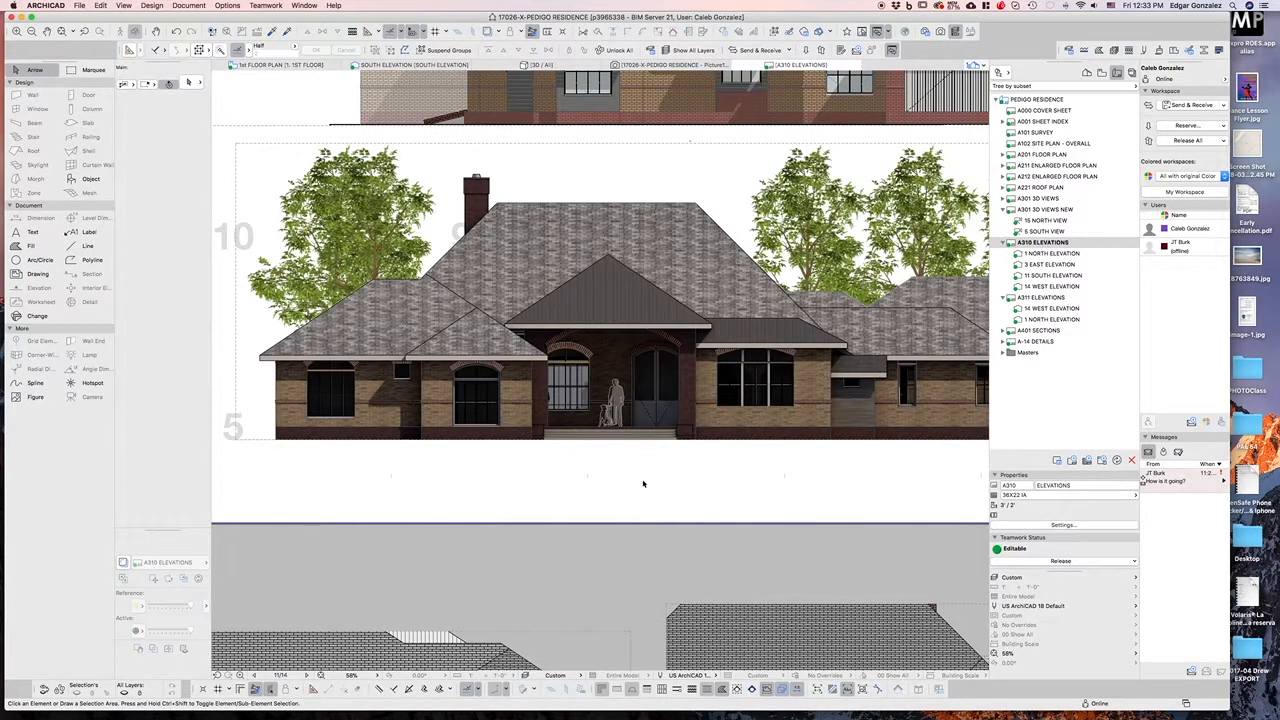
pyautogui.scroll(-3, 569, 395)
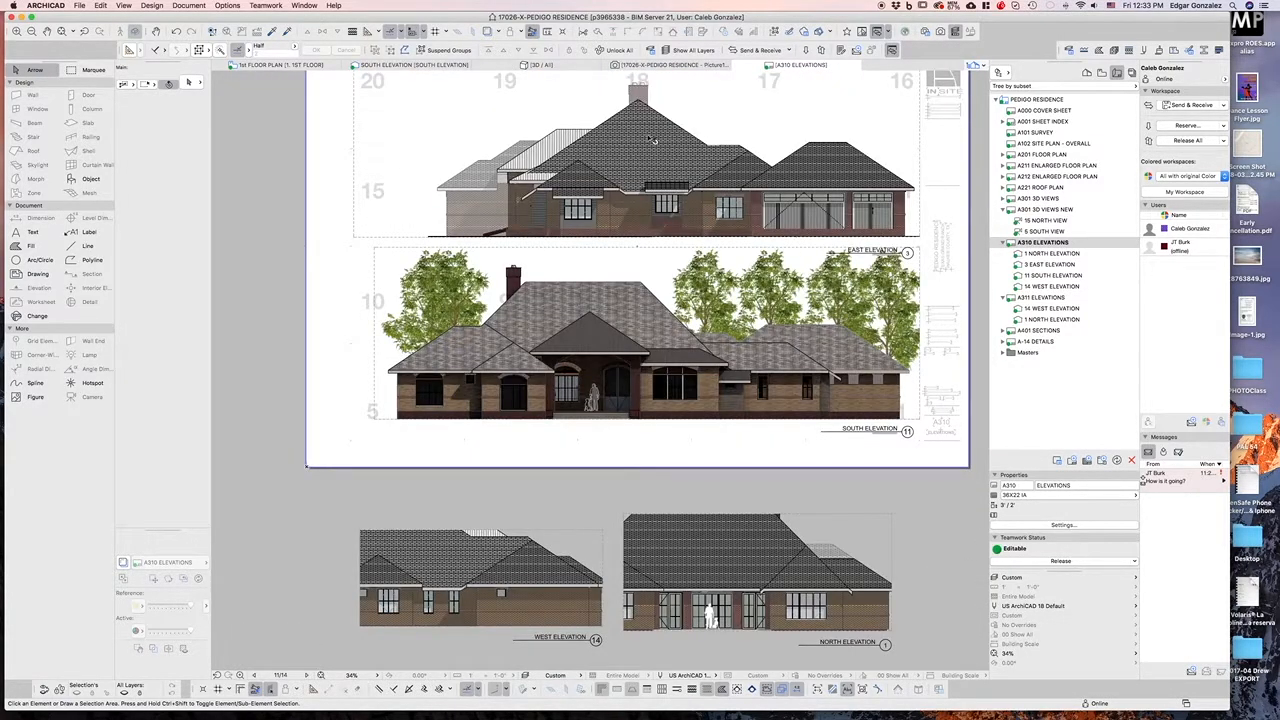